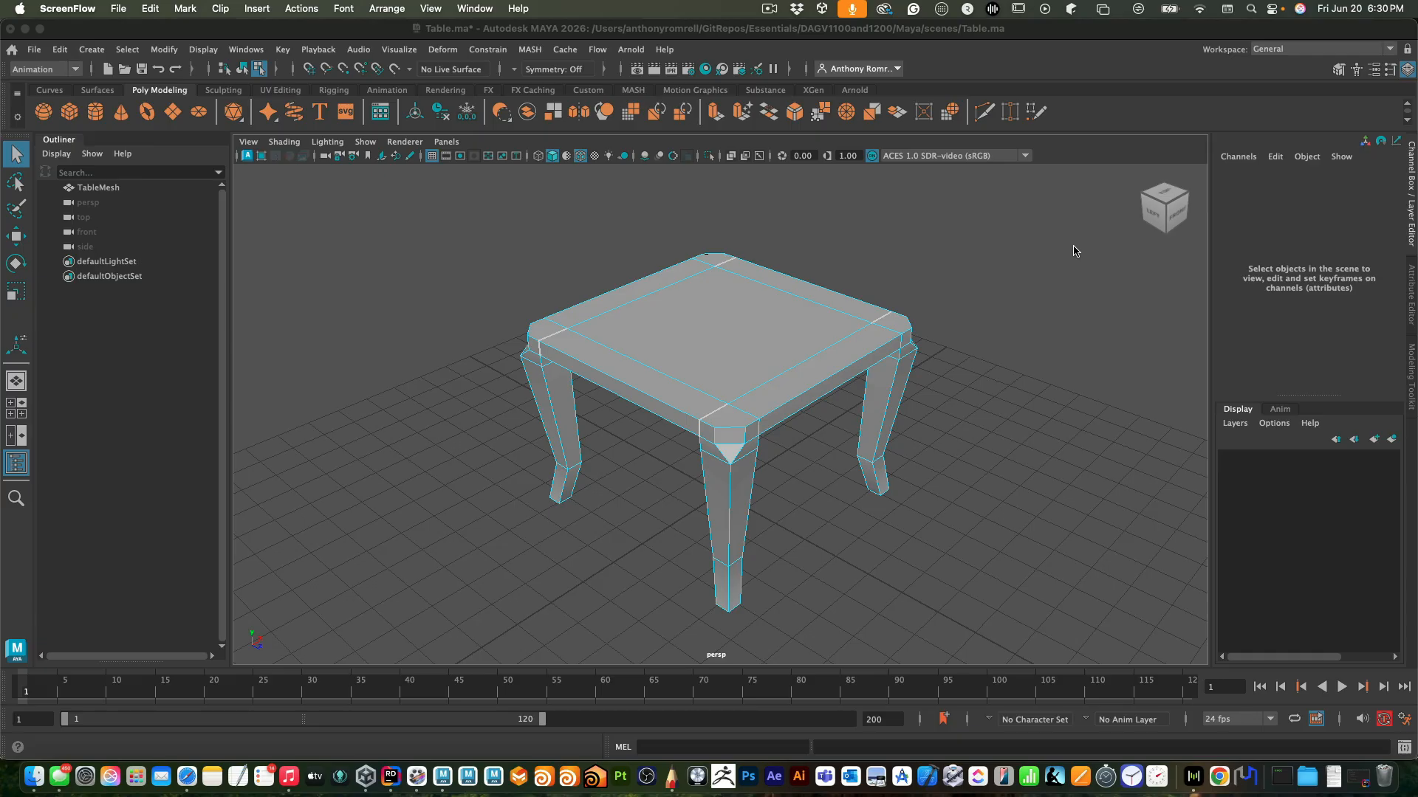
Switch to the UV Editing workspace and apply a planar UV projection to the whole table mesh
click(1298, 50)
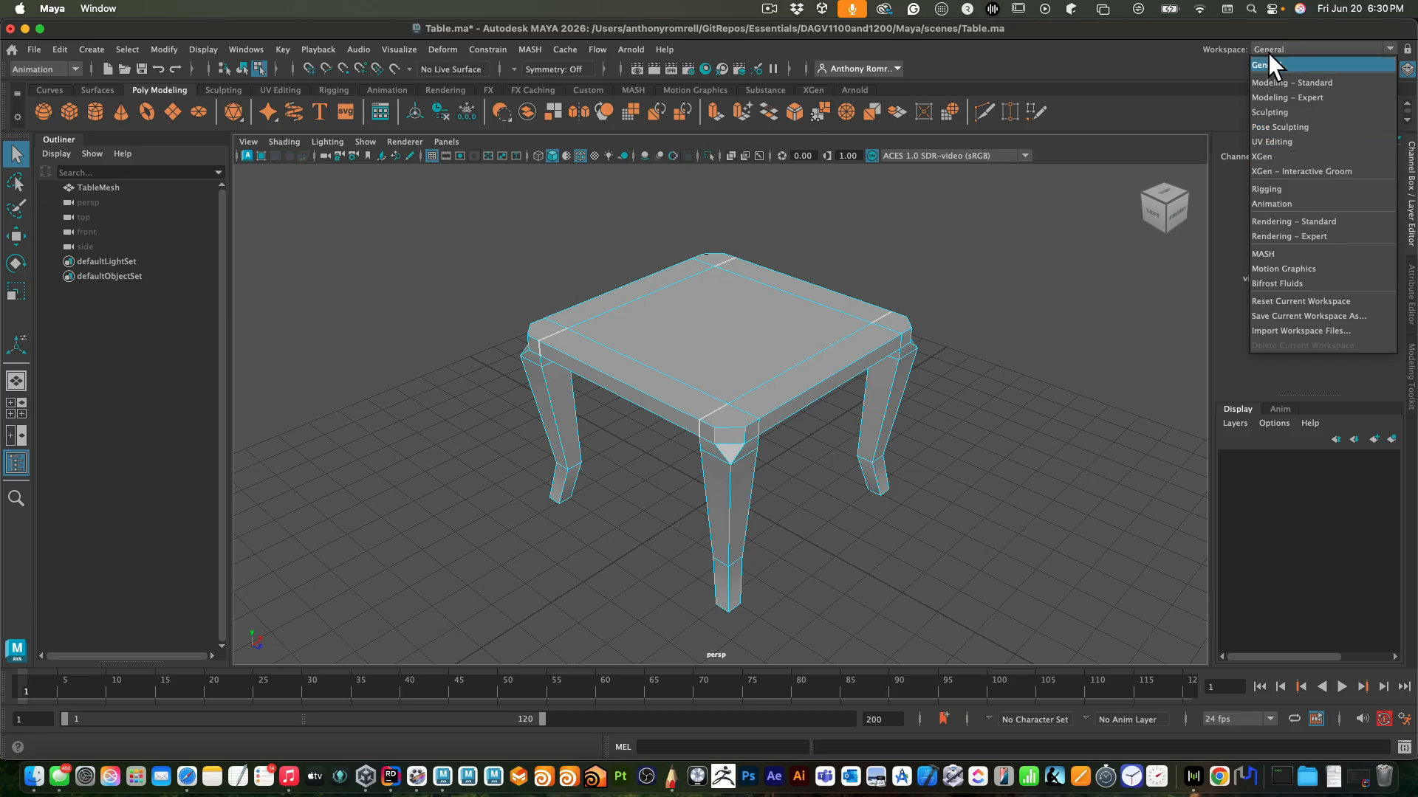
click(1286, 142)
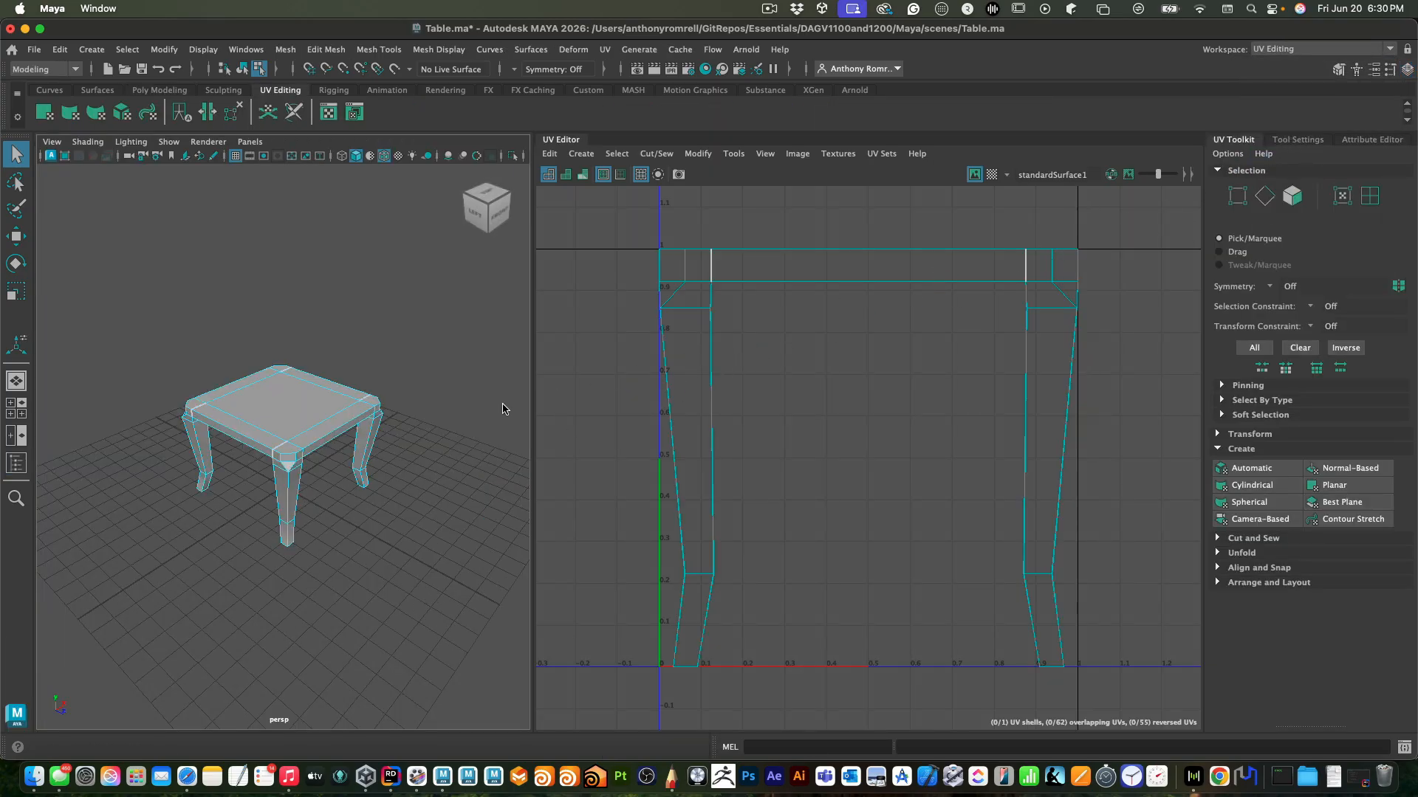
right_click(308, 412)
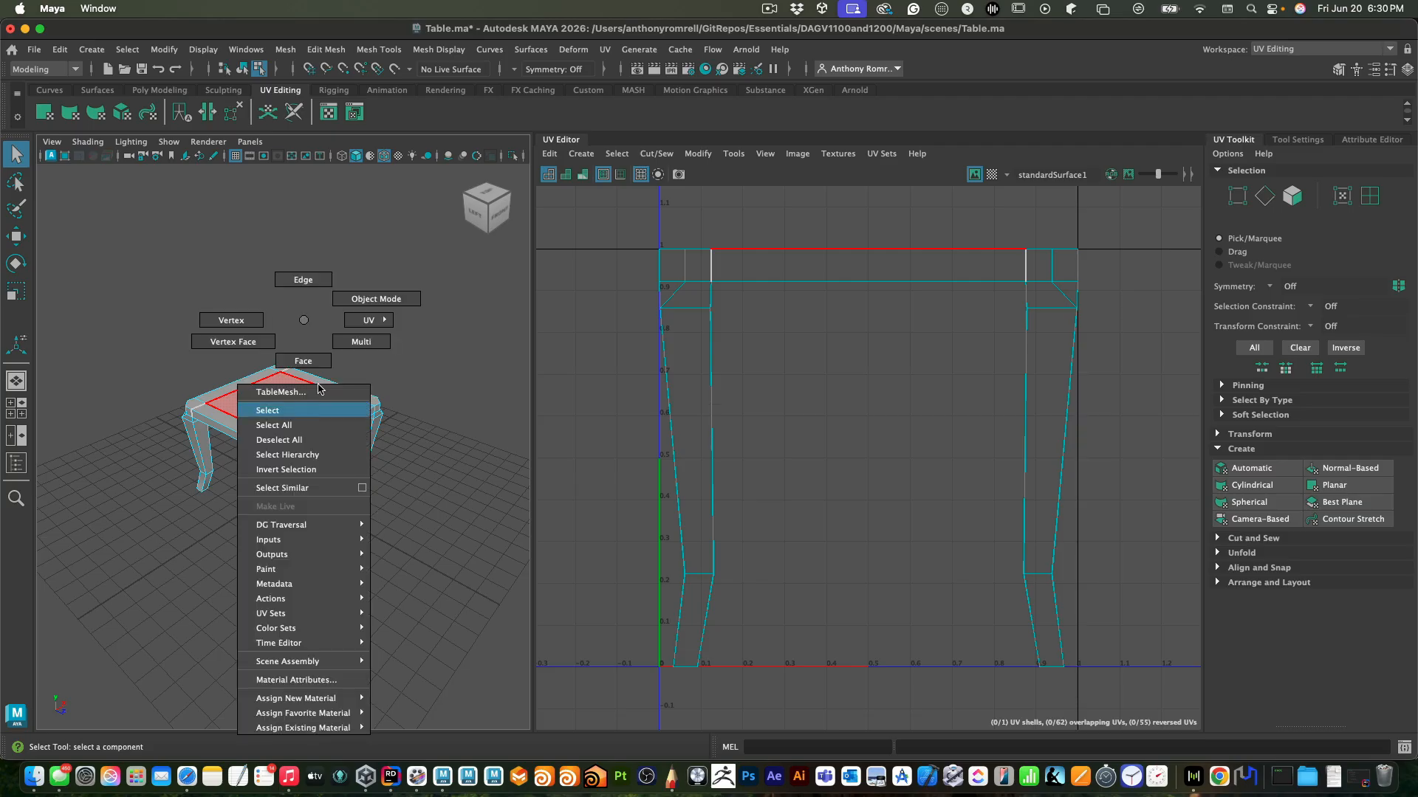
click(378, 300)
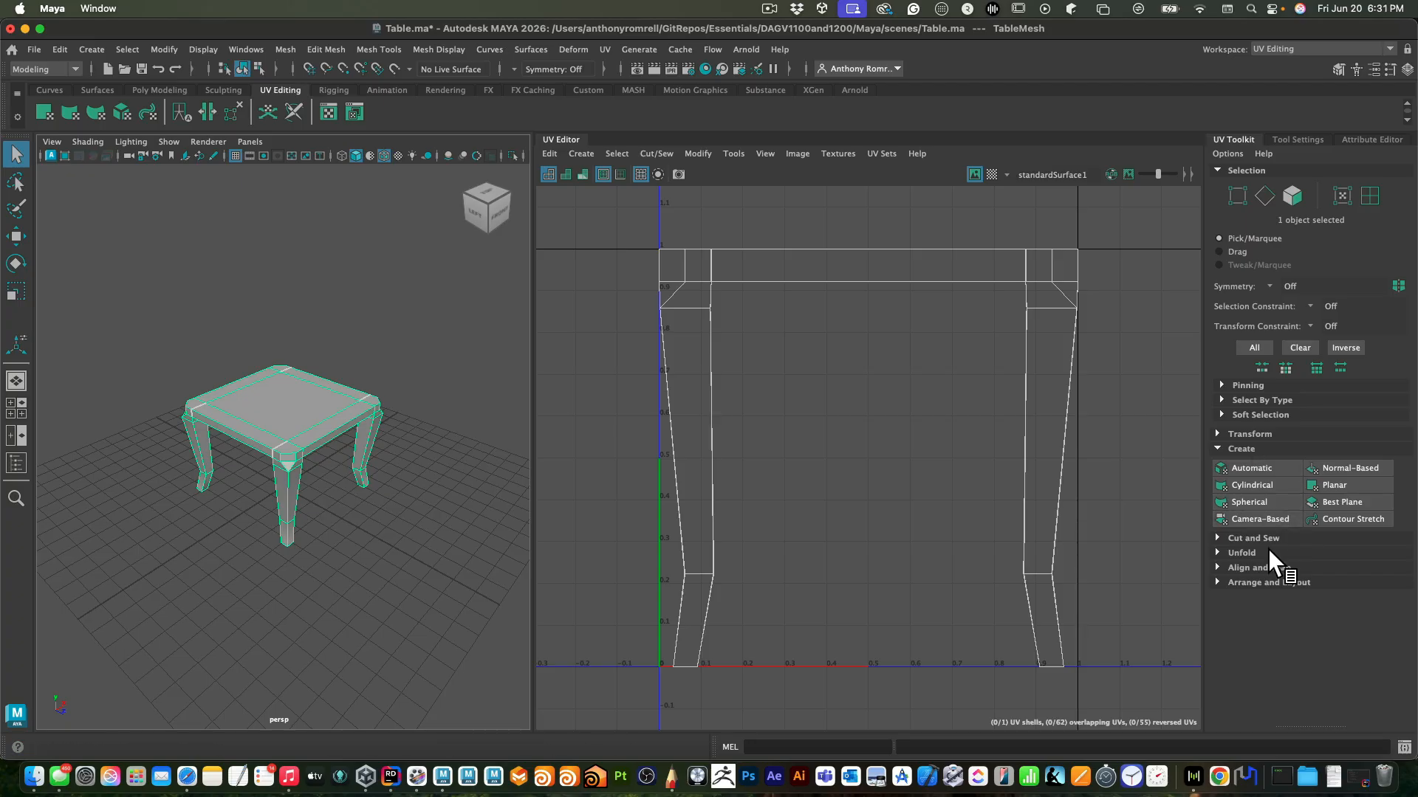
click(1349, 489)
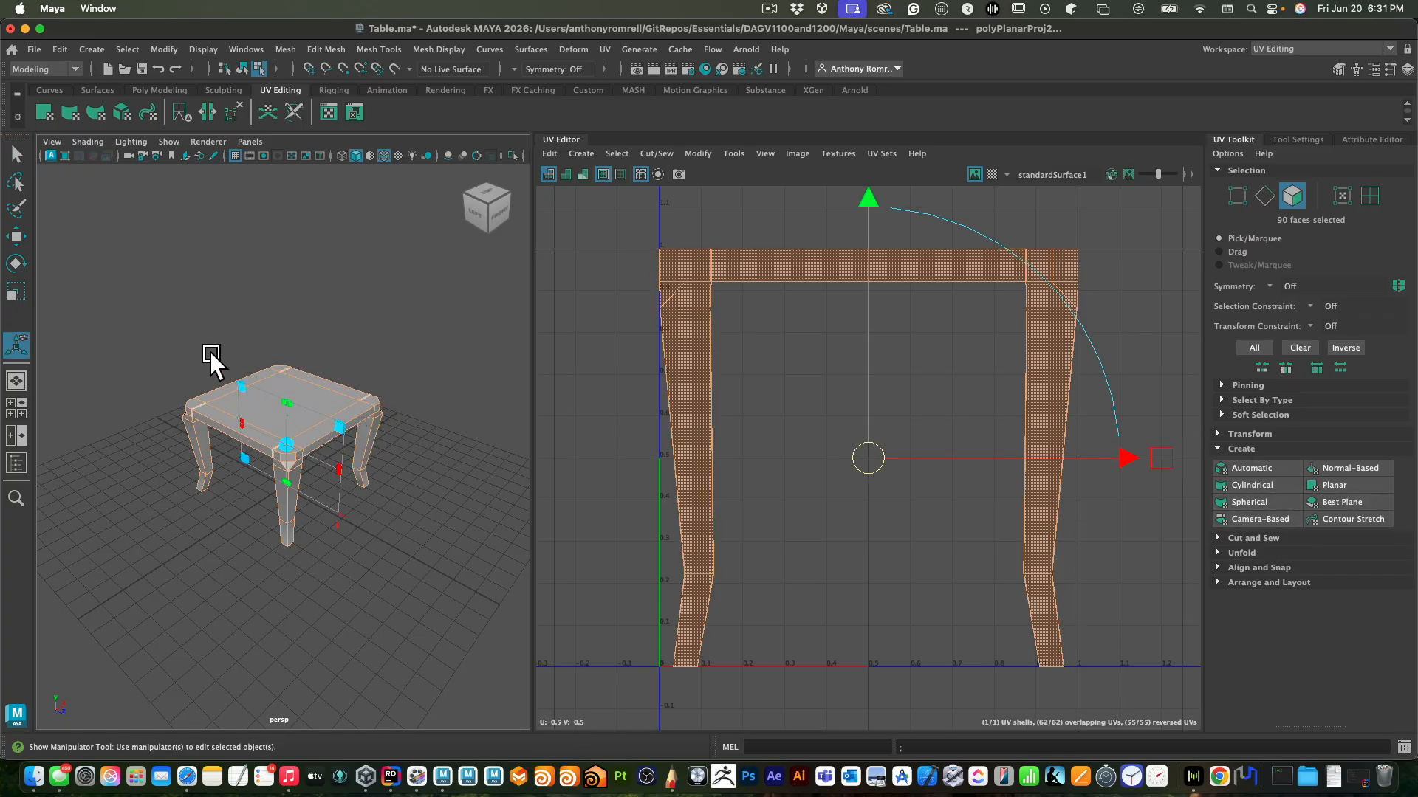
Deselect the projected faces and switch the table mesh to edge selection
click(449, 368)
right_drag(327, 319, 333, 281)
click(393, 397)
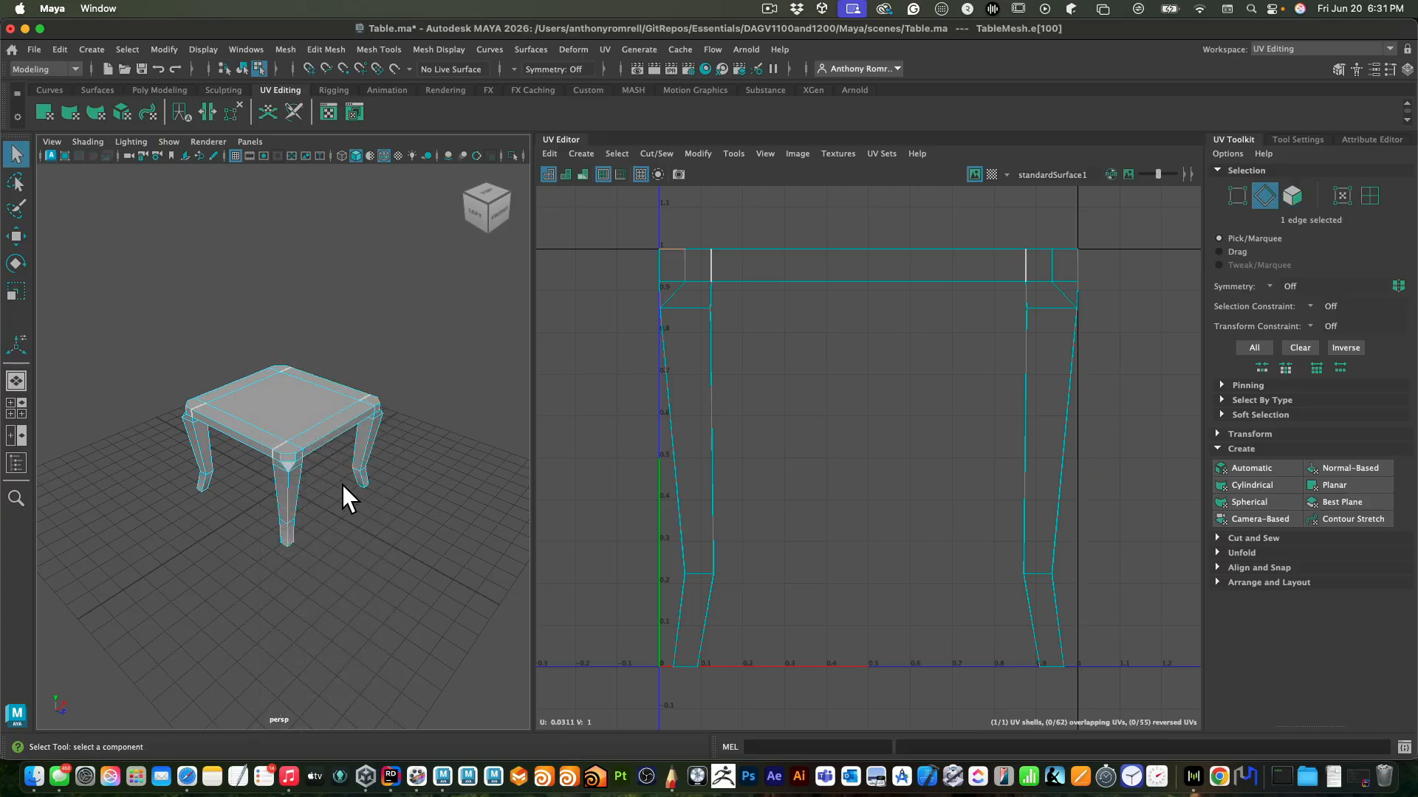
alt+drag(321, 537, 344, 462)
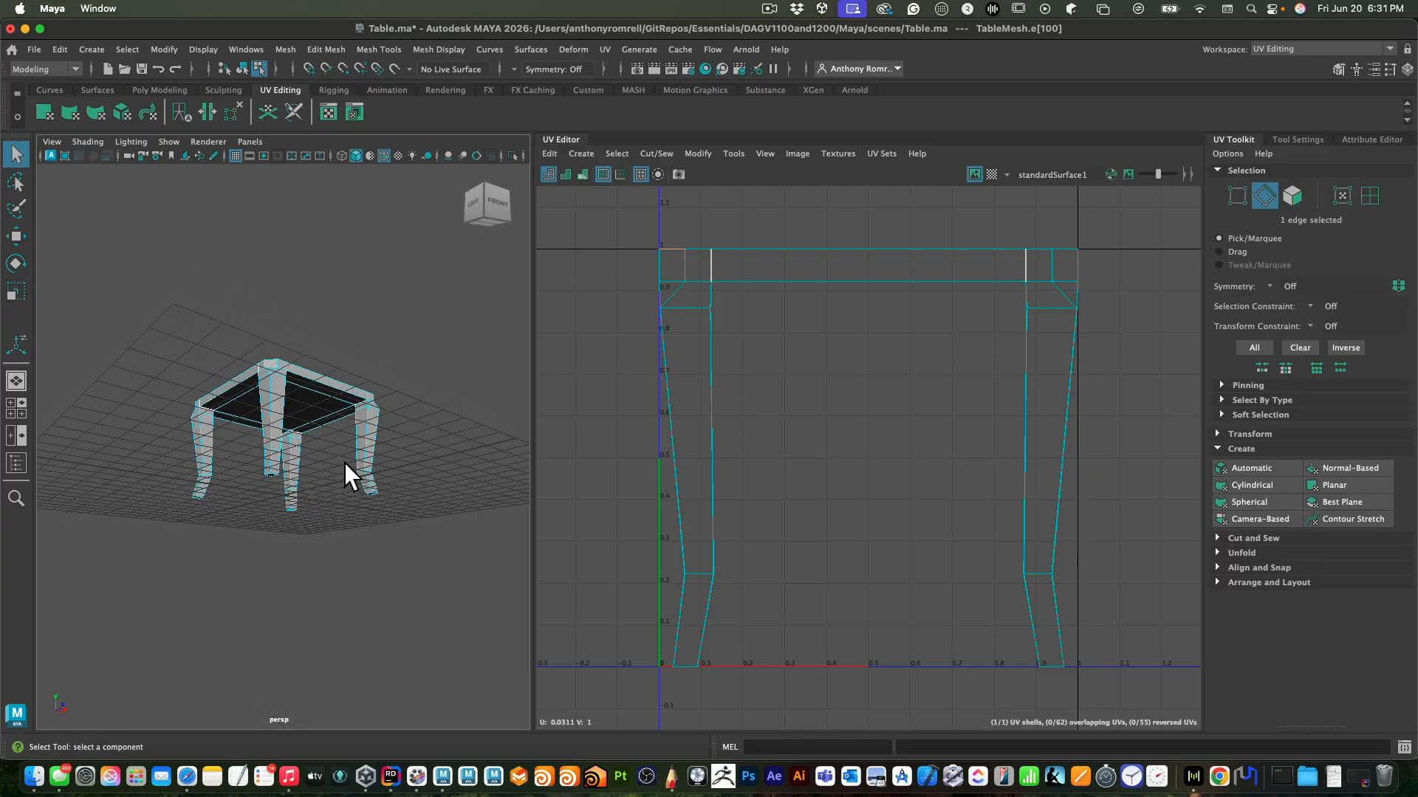
click(331, 390)
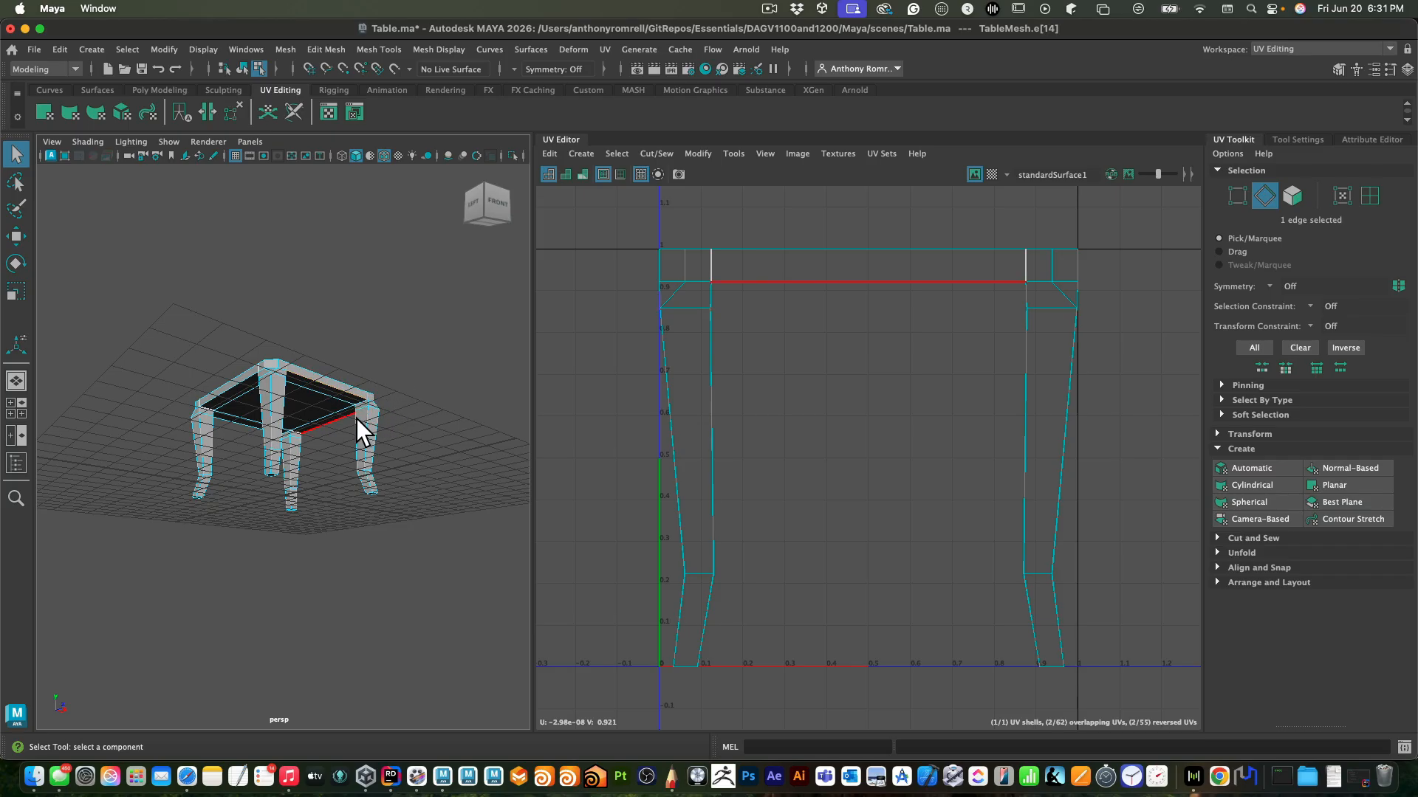
alt+right_drag(364, 411, 518, 376)
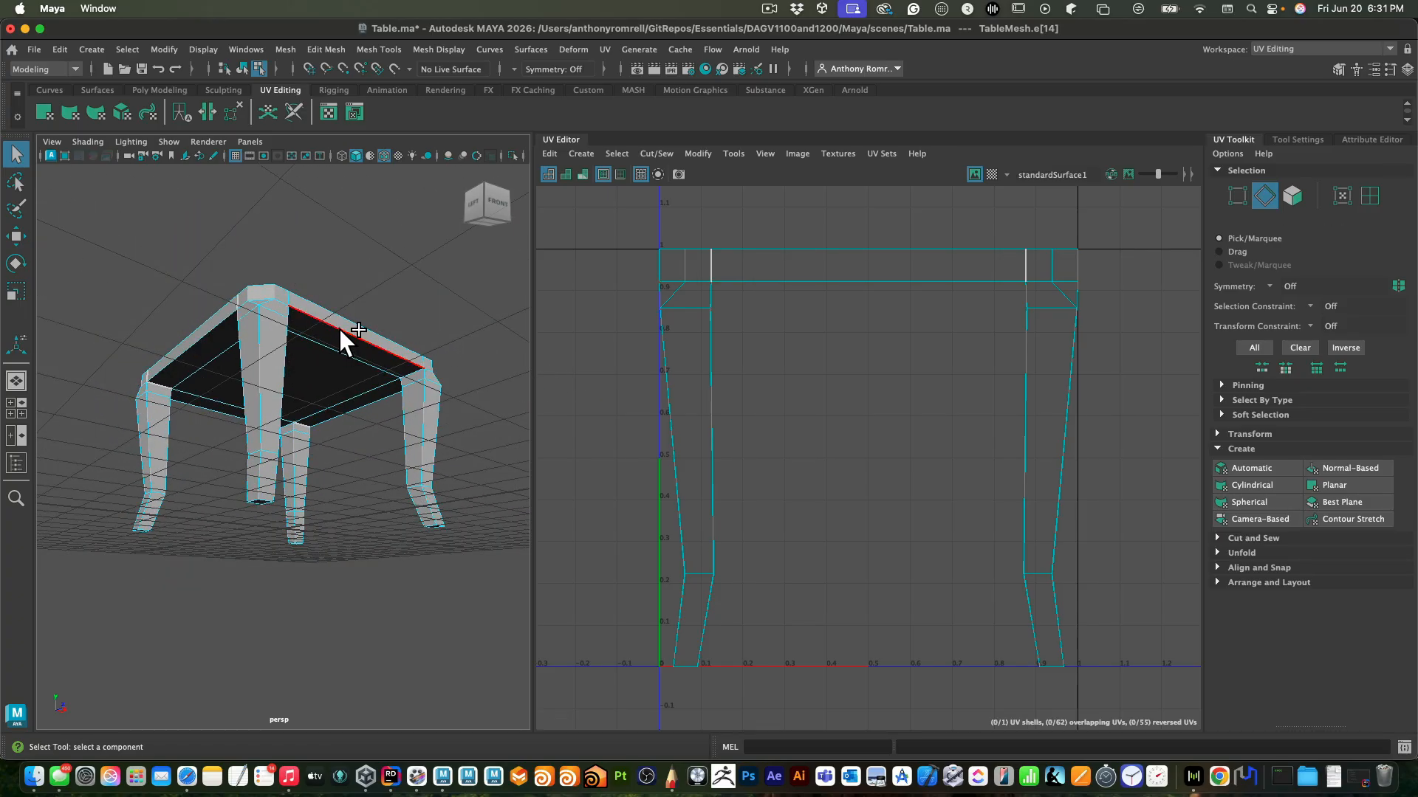
click(293, 307)
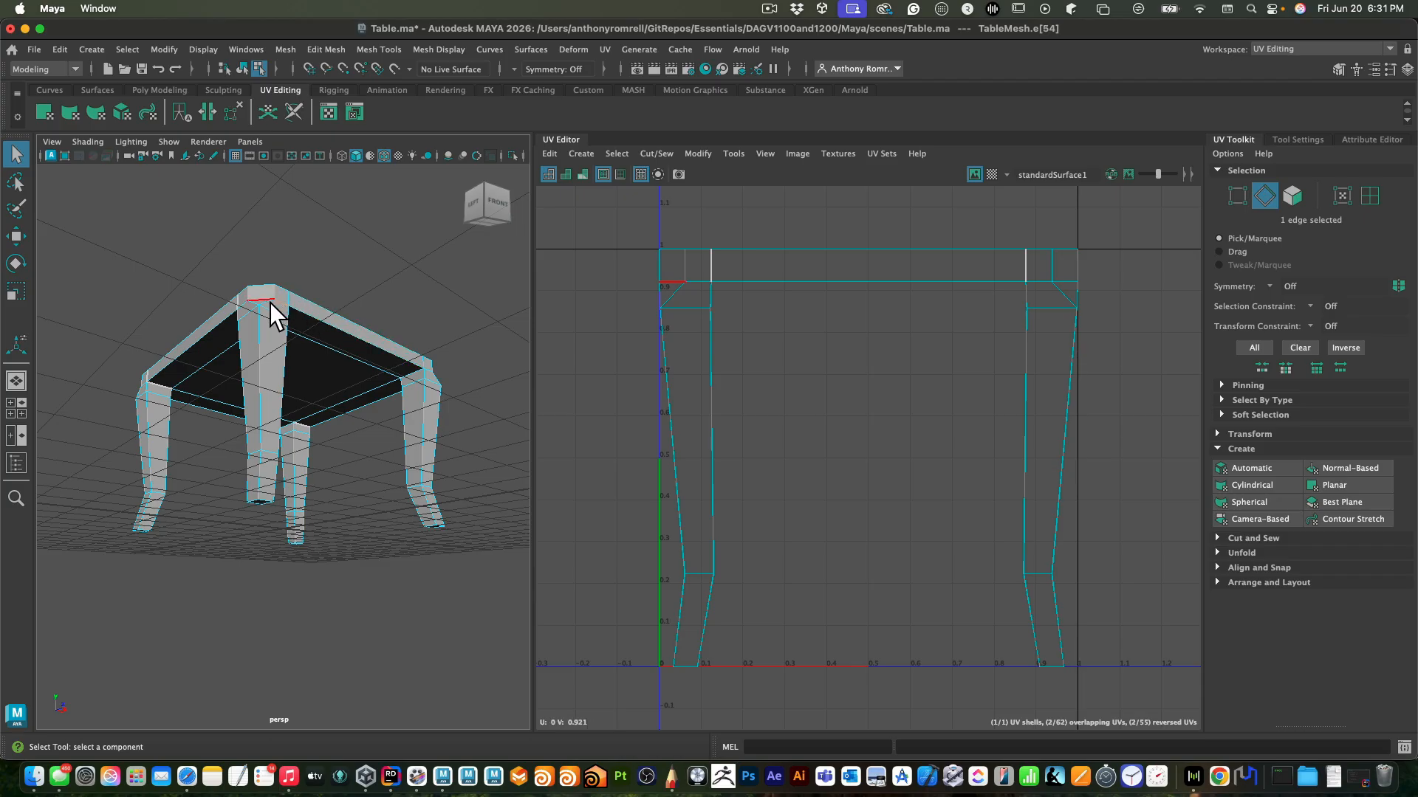
shift+click(344, 334)
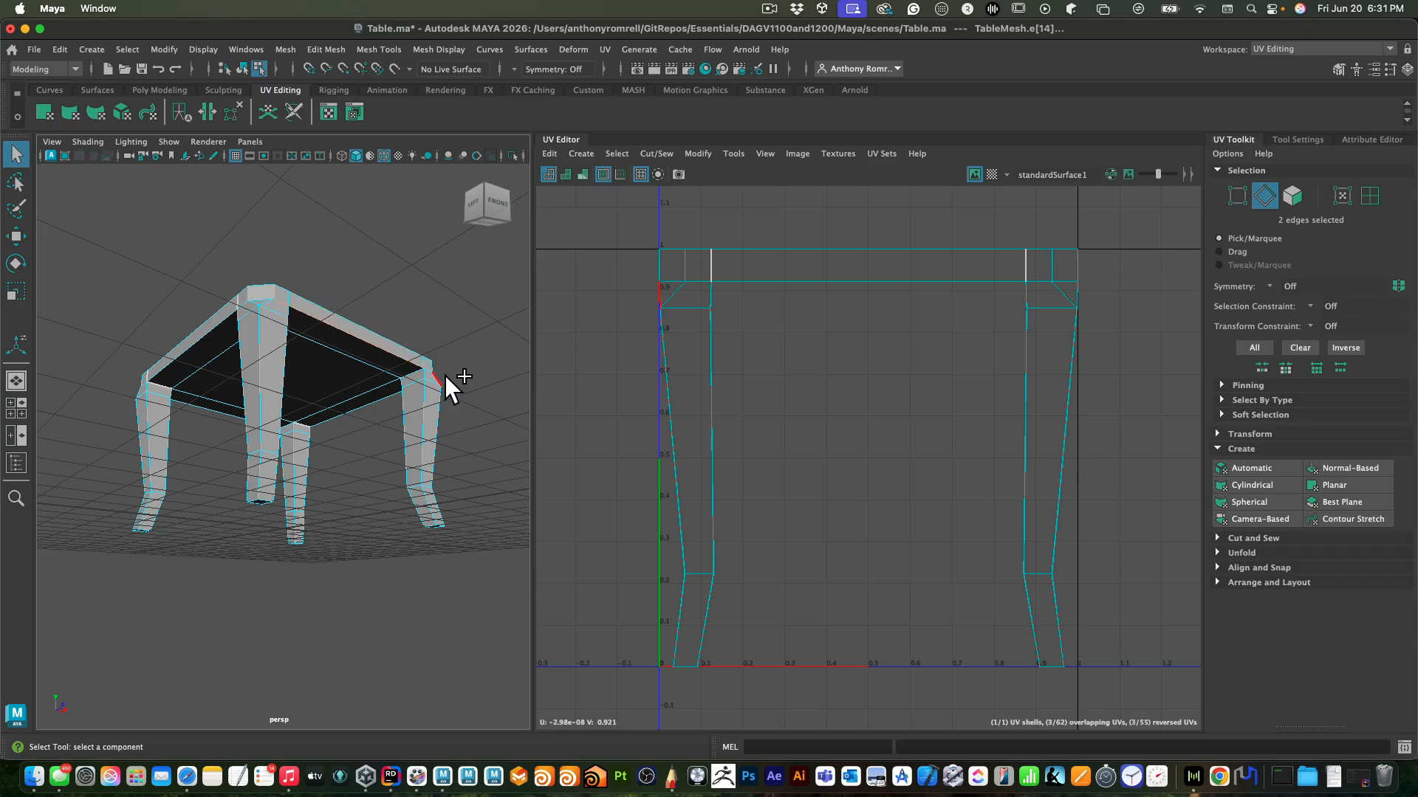
shift+click(226, 329)
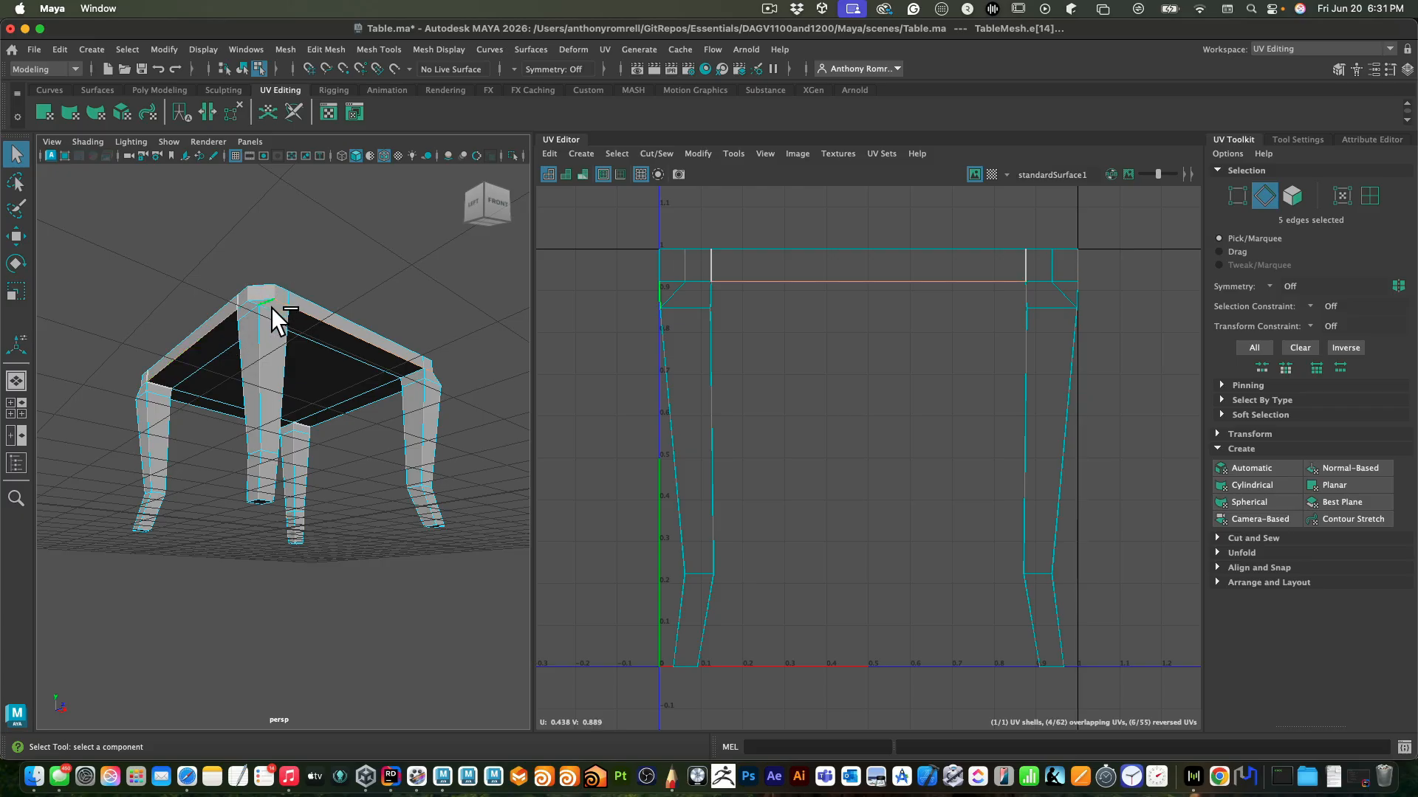
shift+click(250, 305)
alt+drag(312, 270, 337, 291)
click(366, 246)
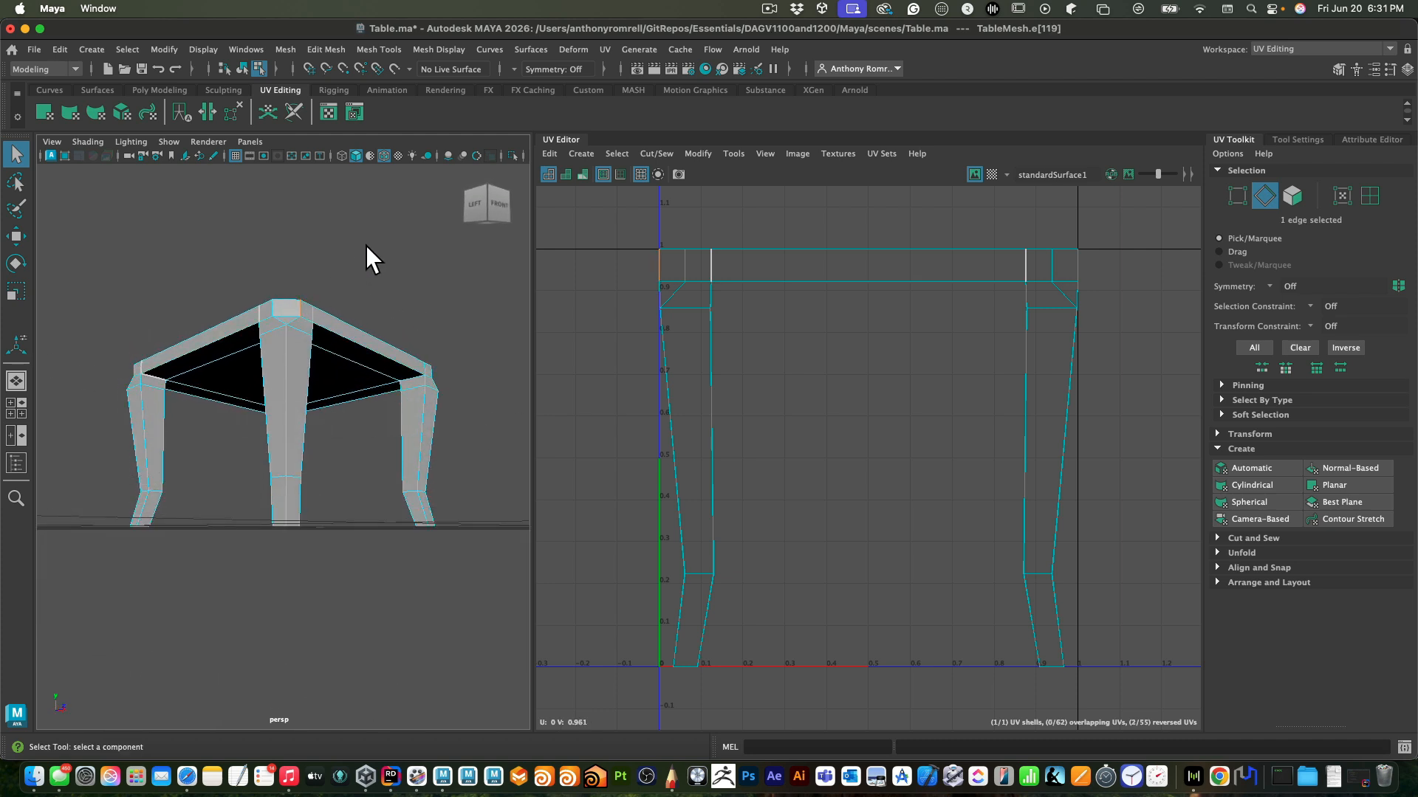
Cut the UVs along the lower edges running all the way around the rim of the tabletop, including the corners
click(362, 347)
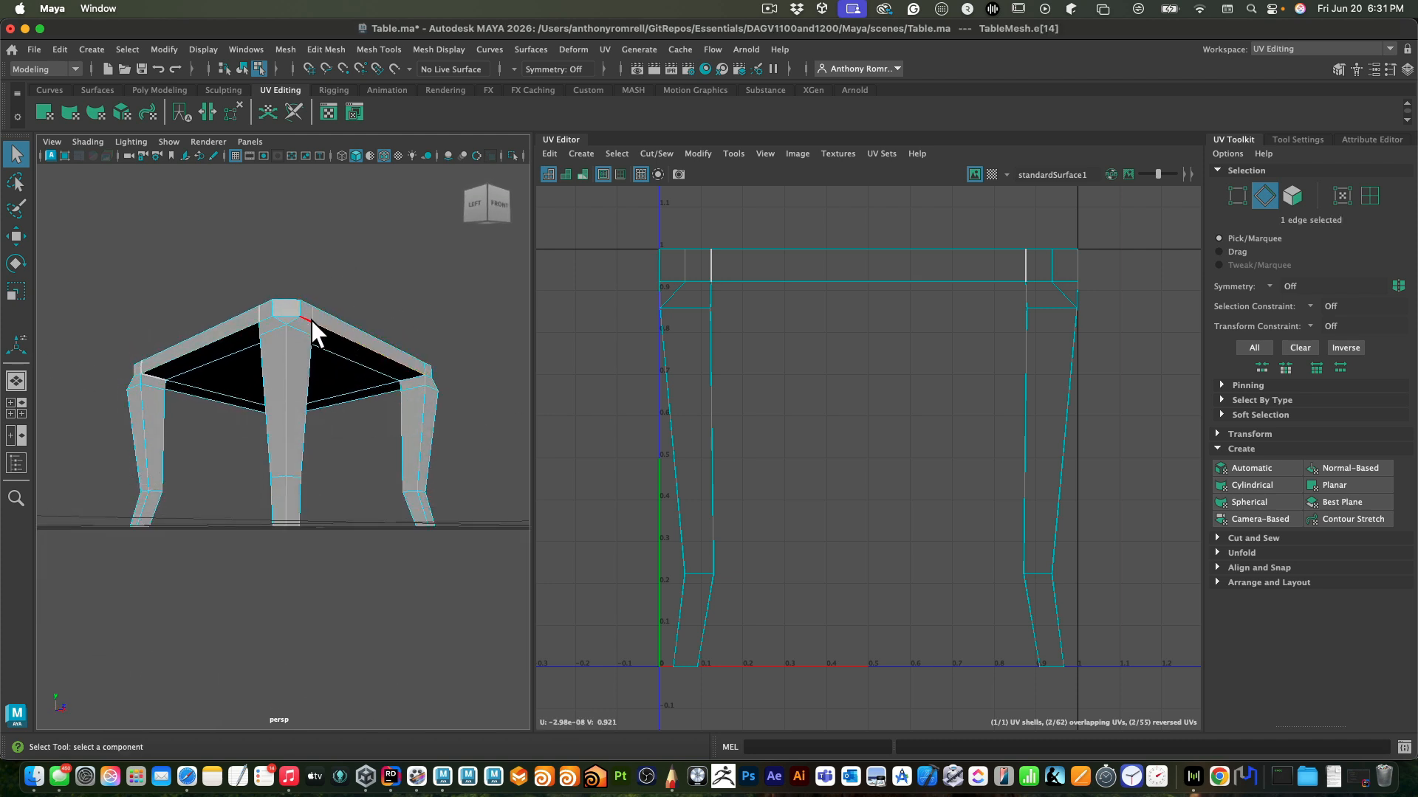
shift+click(291, 320)
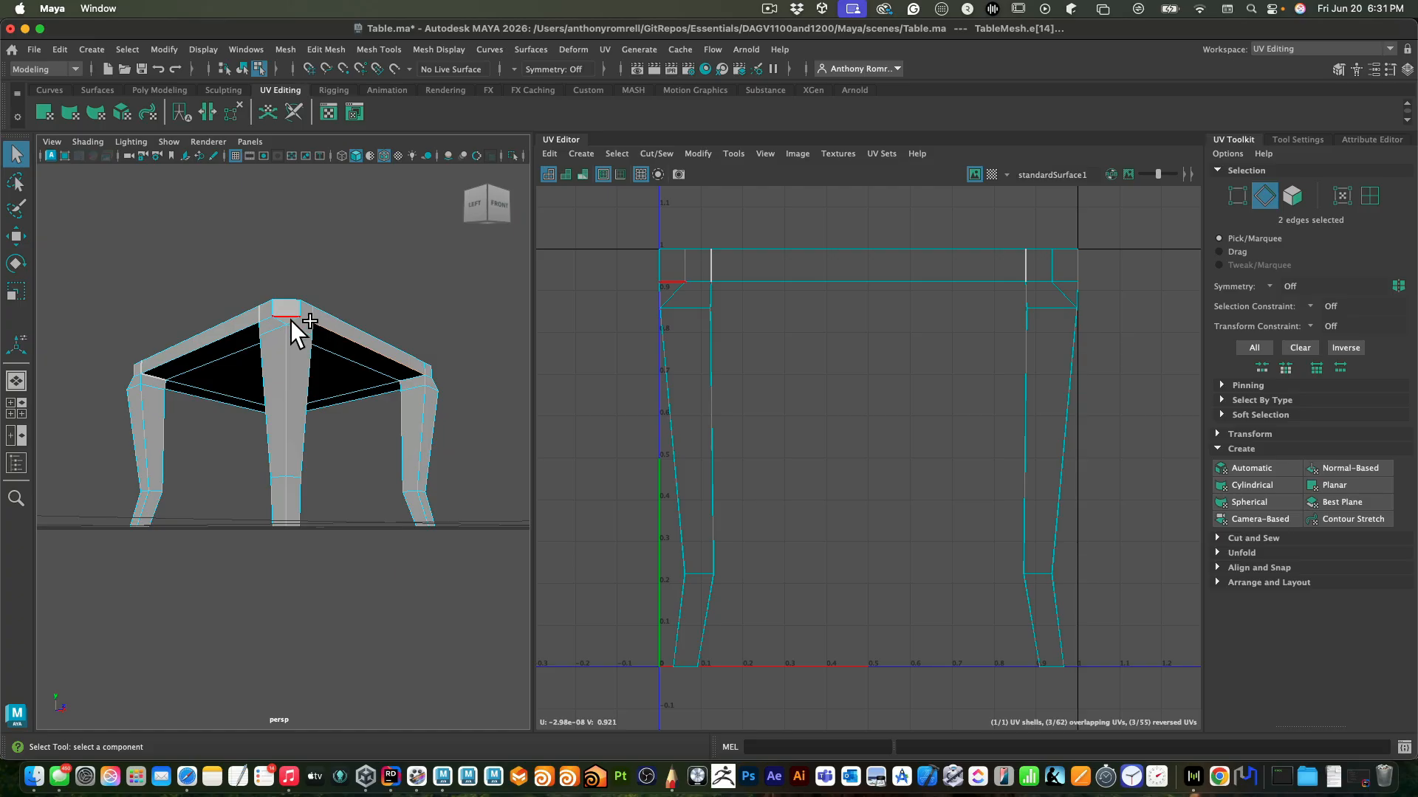
shift+double_click(246, 338)
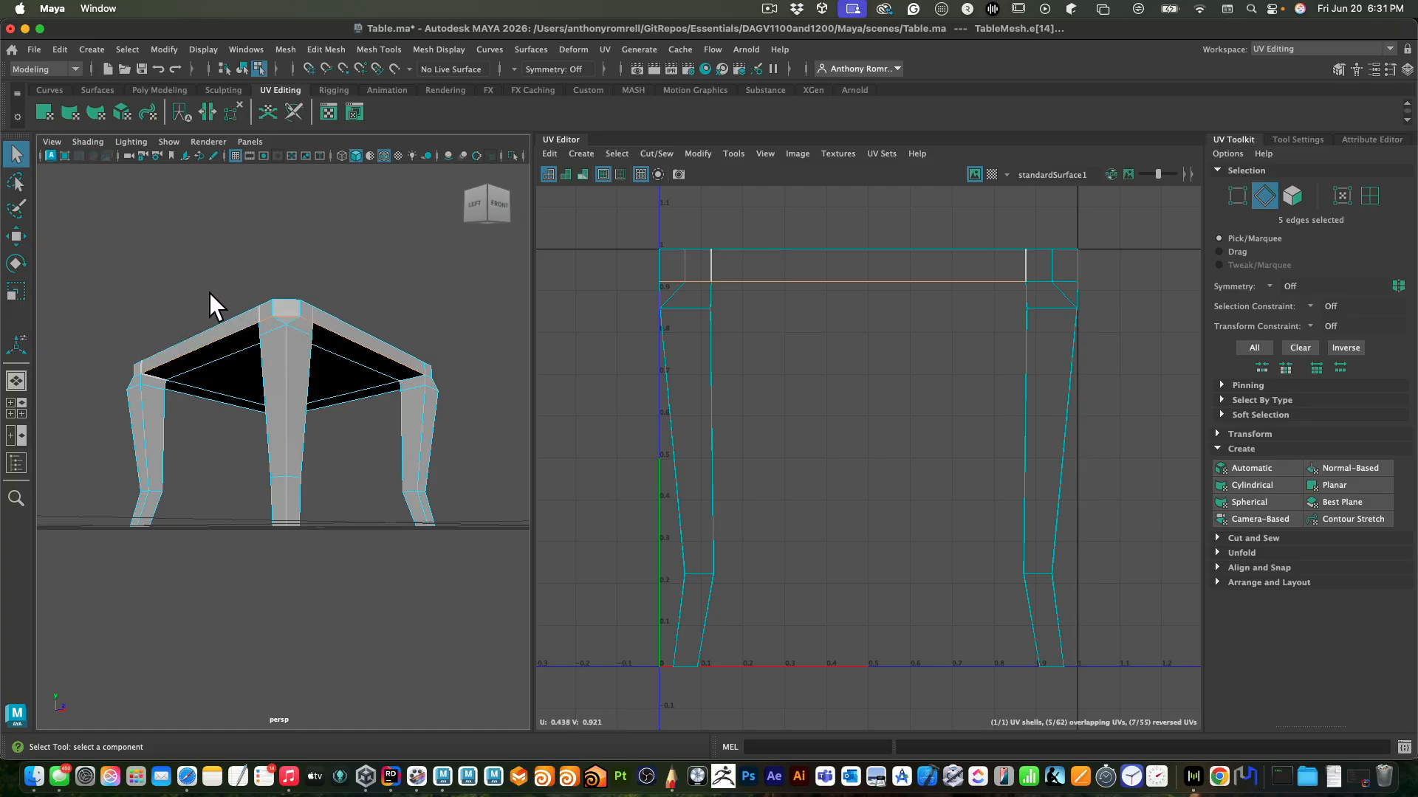
alt+drag(210, 294, 366, 316)
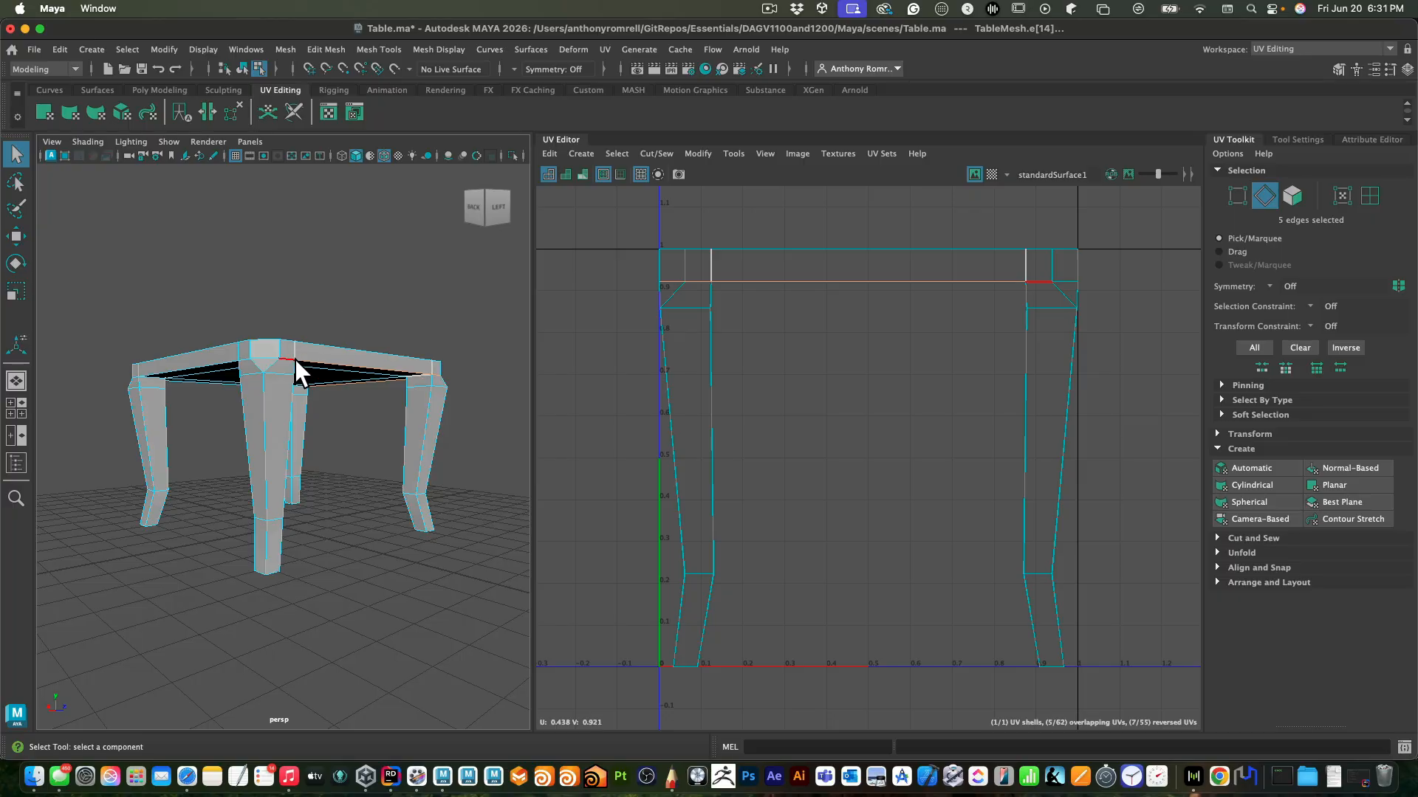
shift+click(267, 362)
shift+click(220, 371)
alt+drag(205, 303, 346, 300)
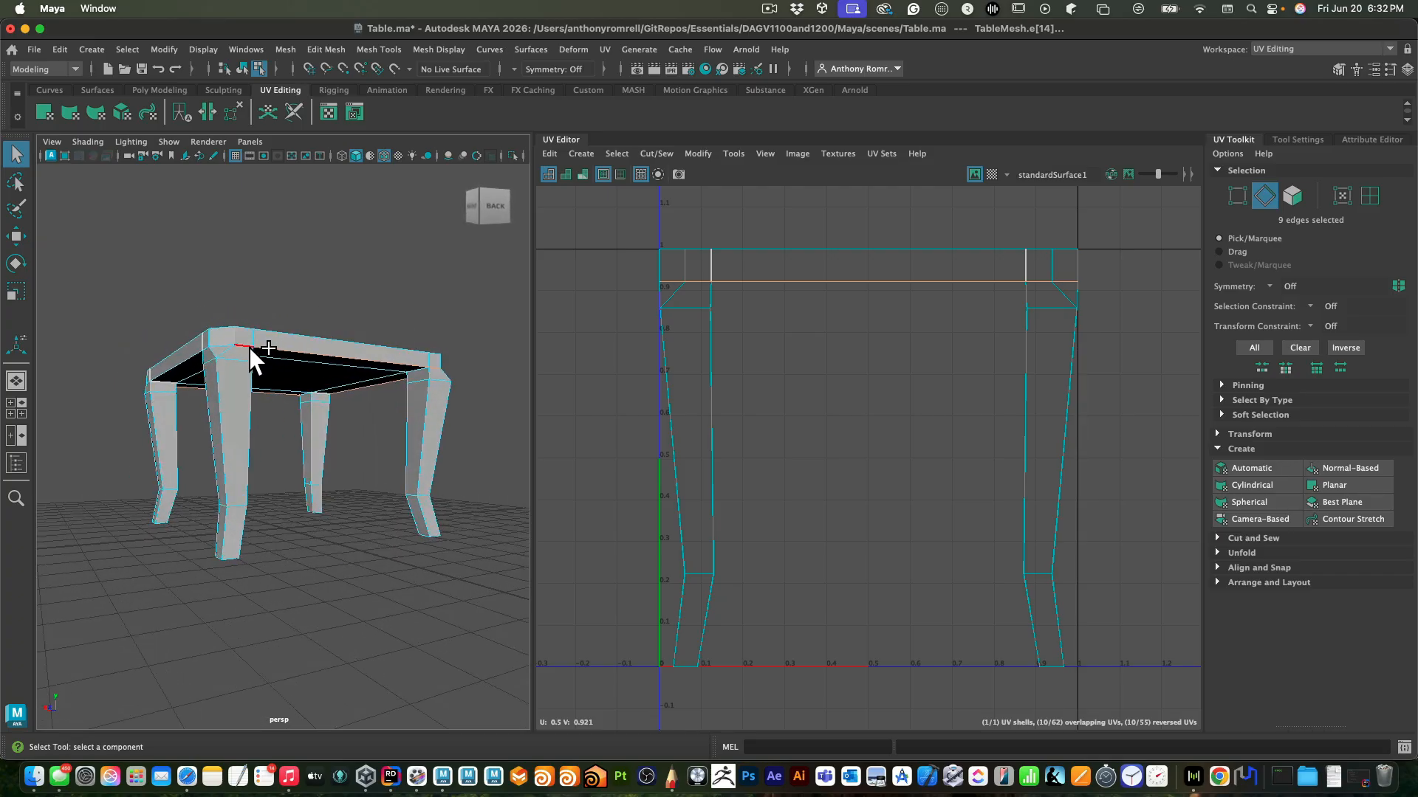
shift+click(230, 352)
alt+drag(224, 295, 295, 304)
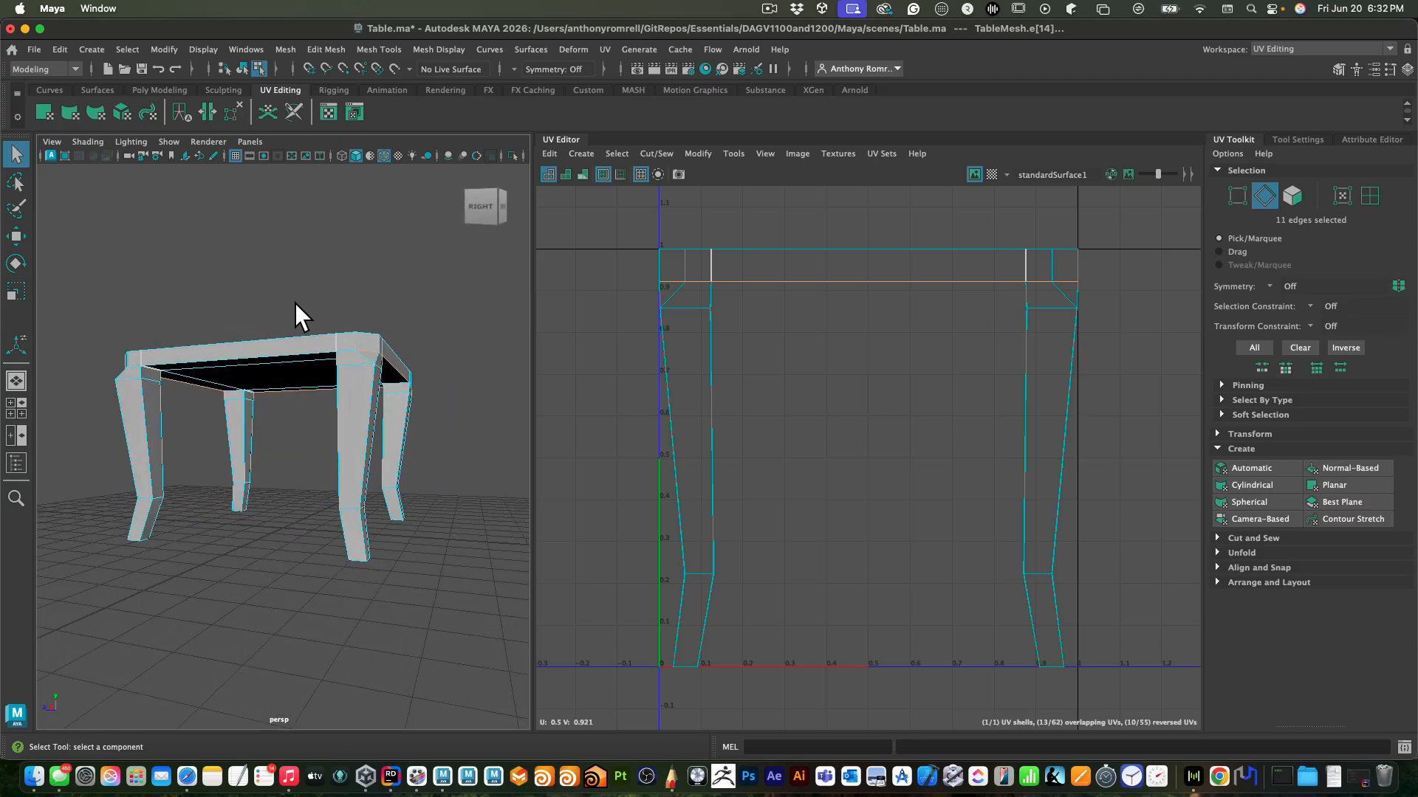
shift+click(340, 349)
shift+click(139, 367)
alt+drag(219, 290, 325, 332)
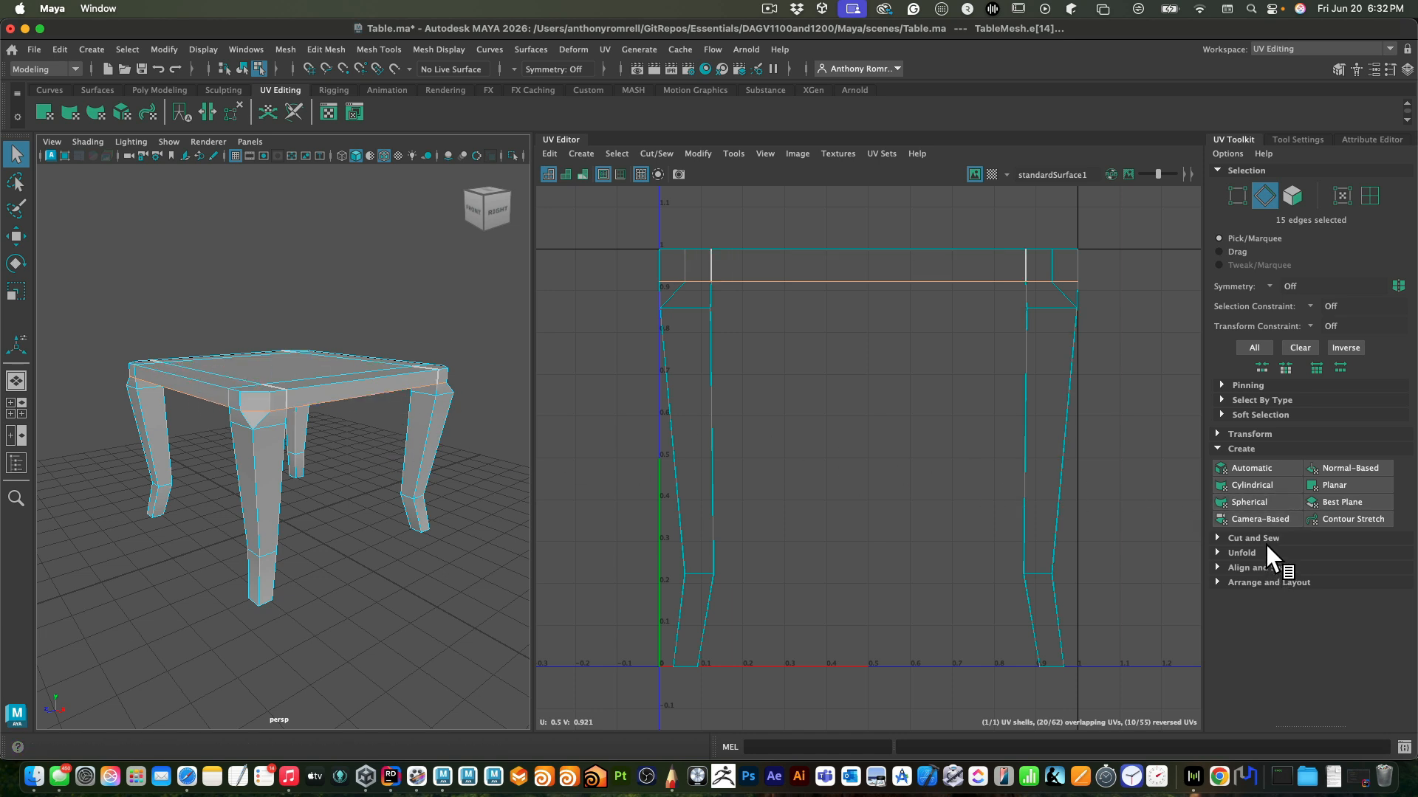
click(1233, 539)
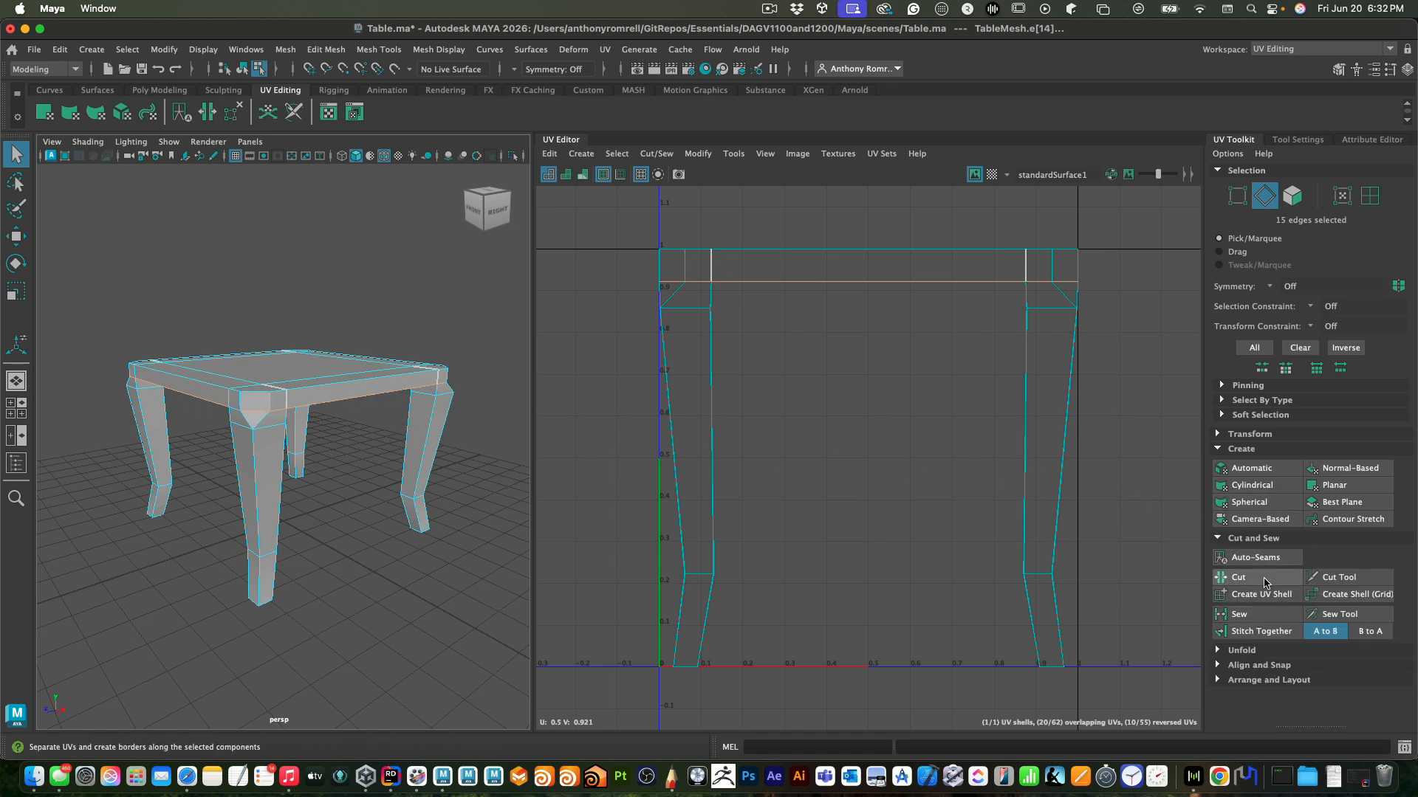
click(1261, 582)
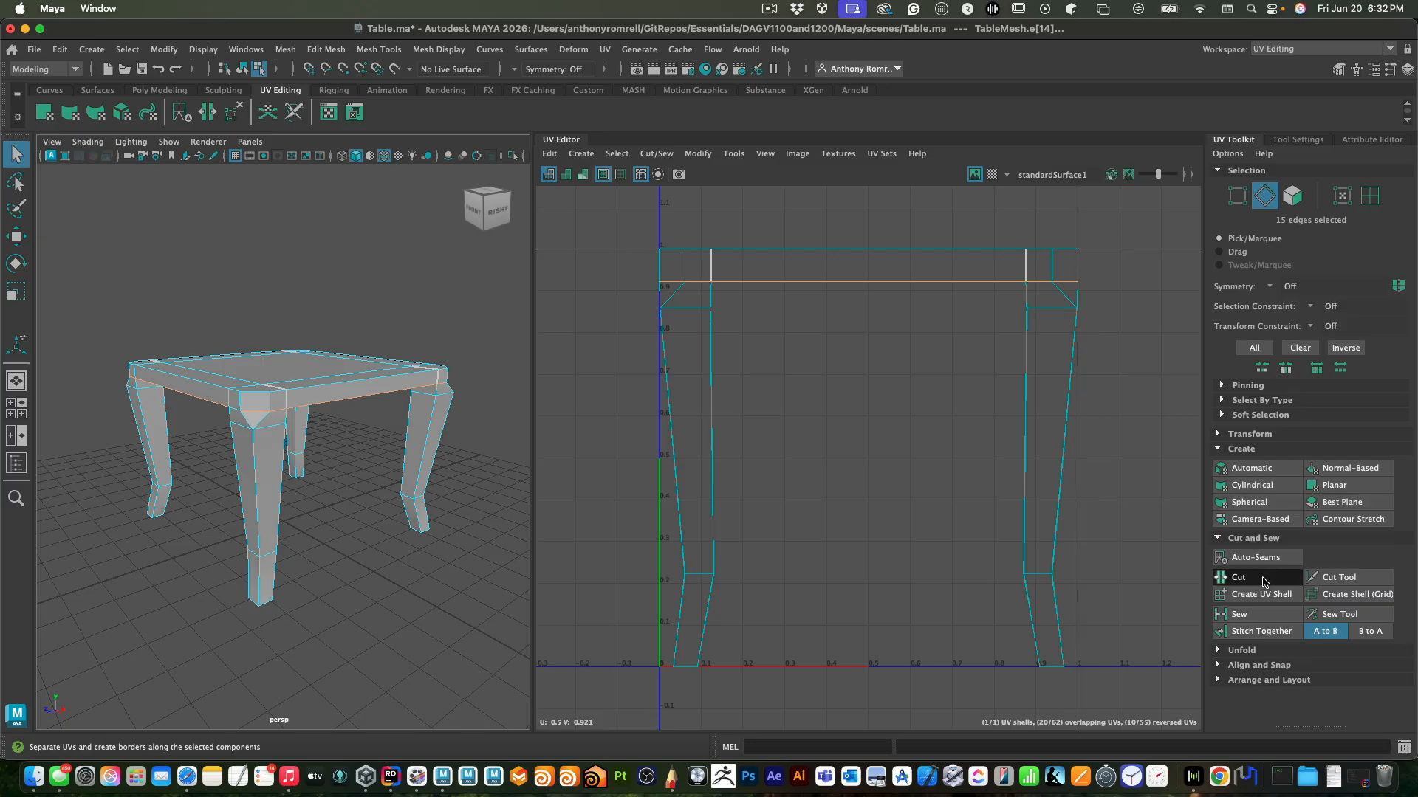
click(379, 312)
alt+drag(385, 337, 250, 291)
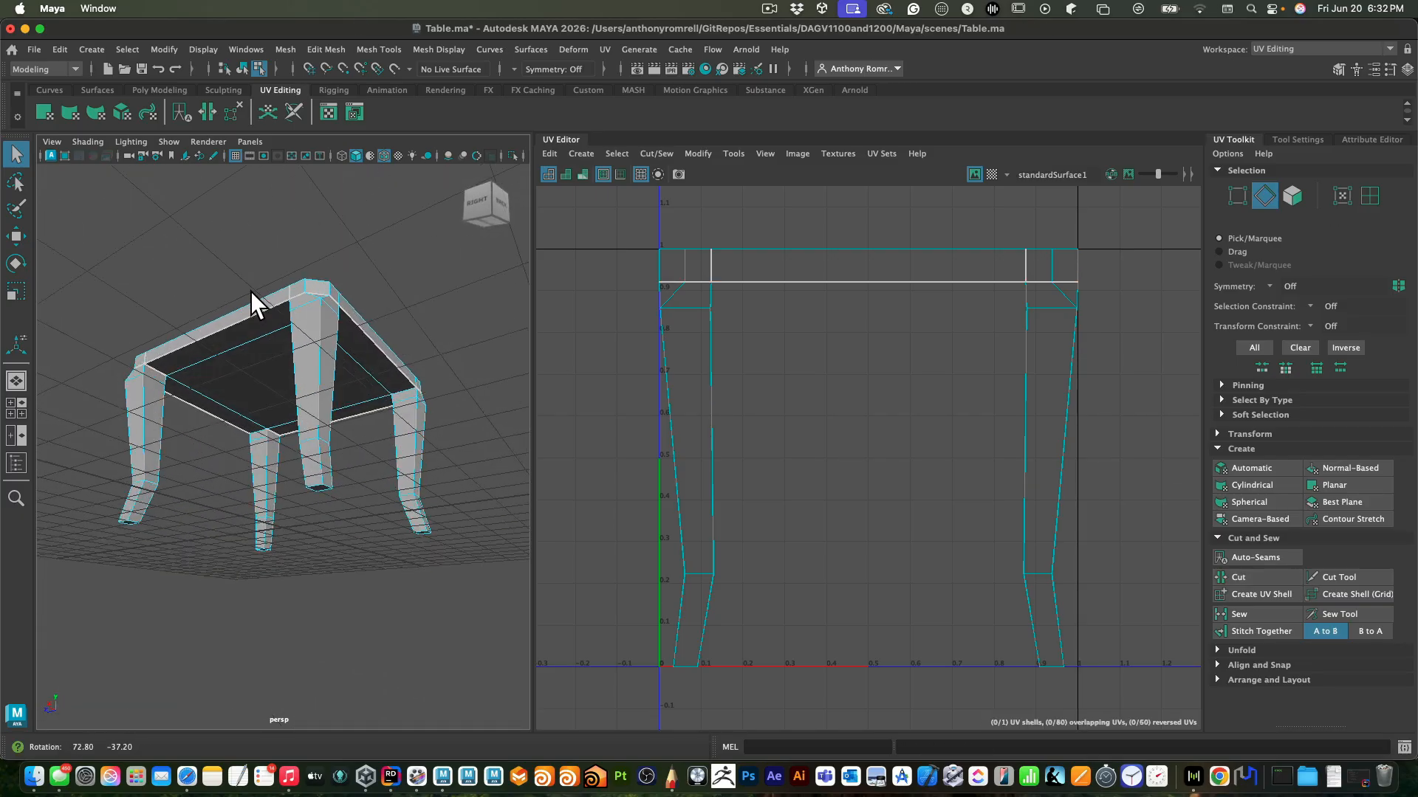
click(163, 374)
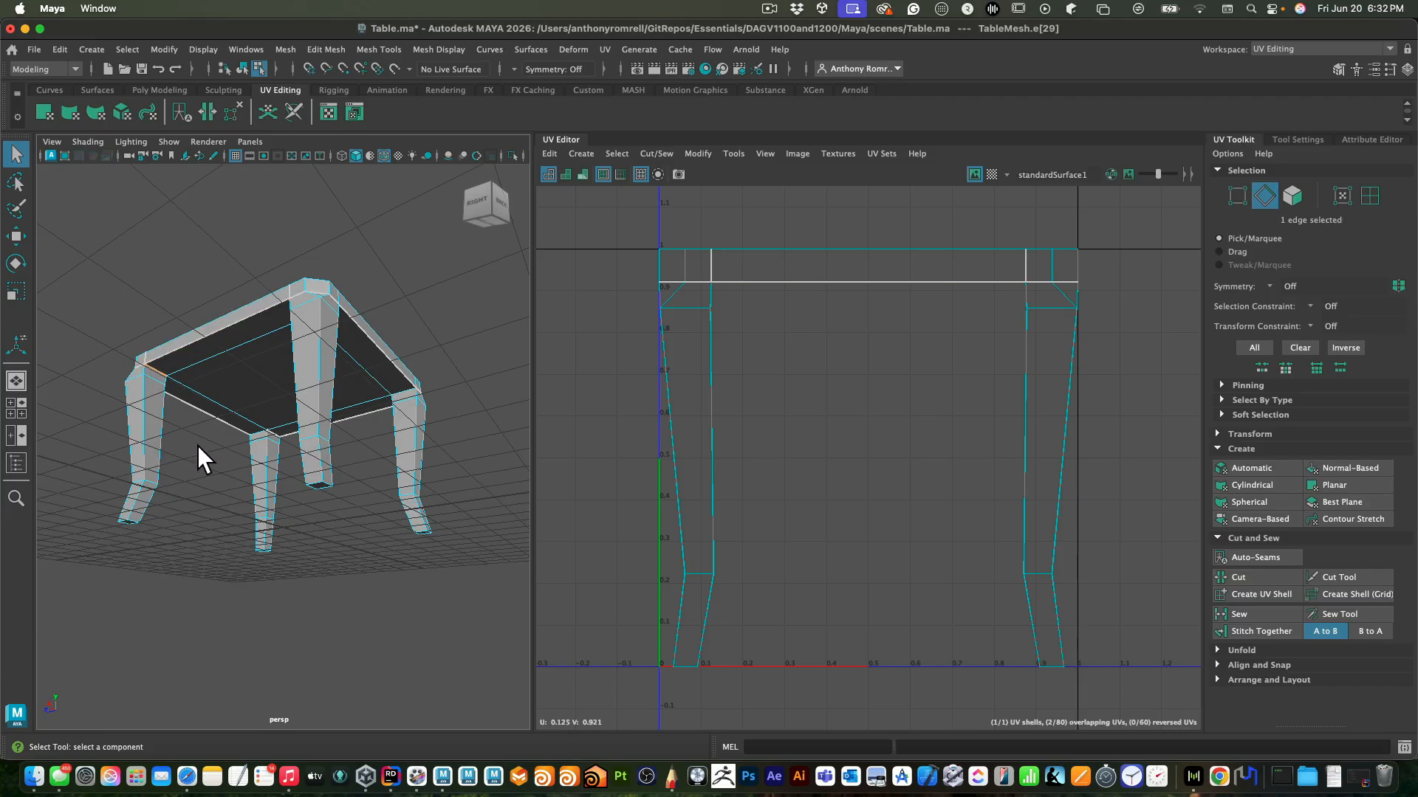
alt+drag(197, 446, 63, 452)
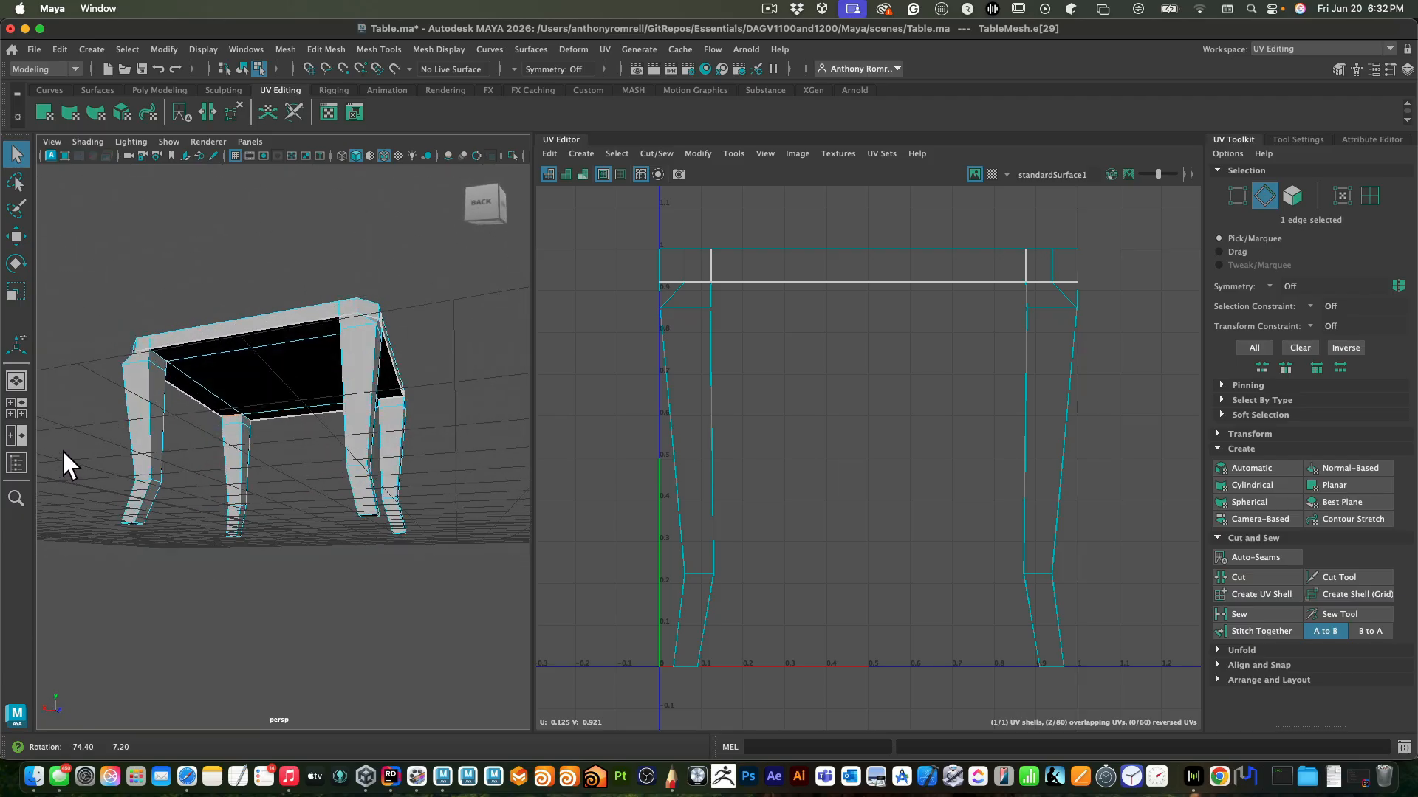
click(254, 422)
click(167, 352)
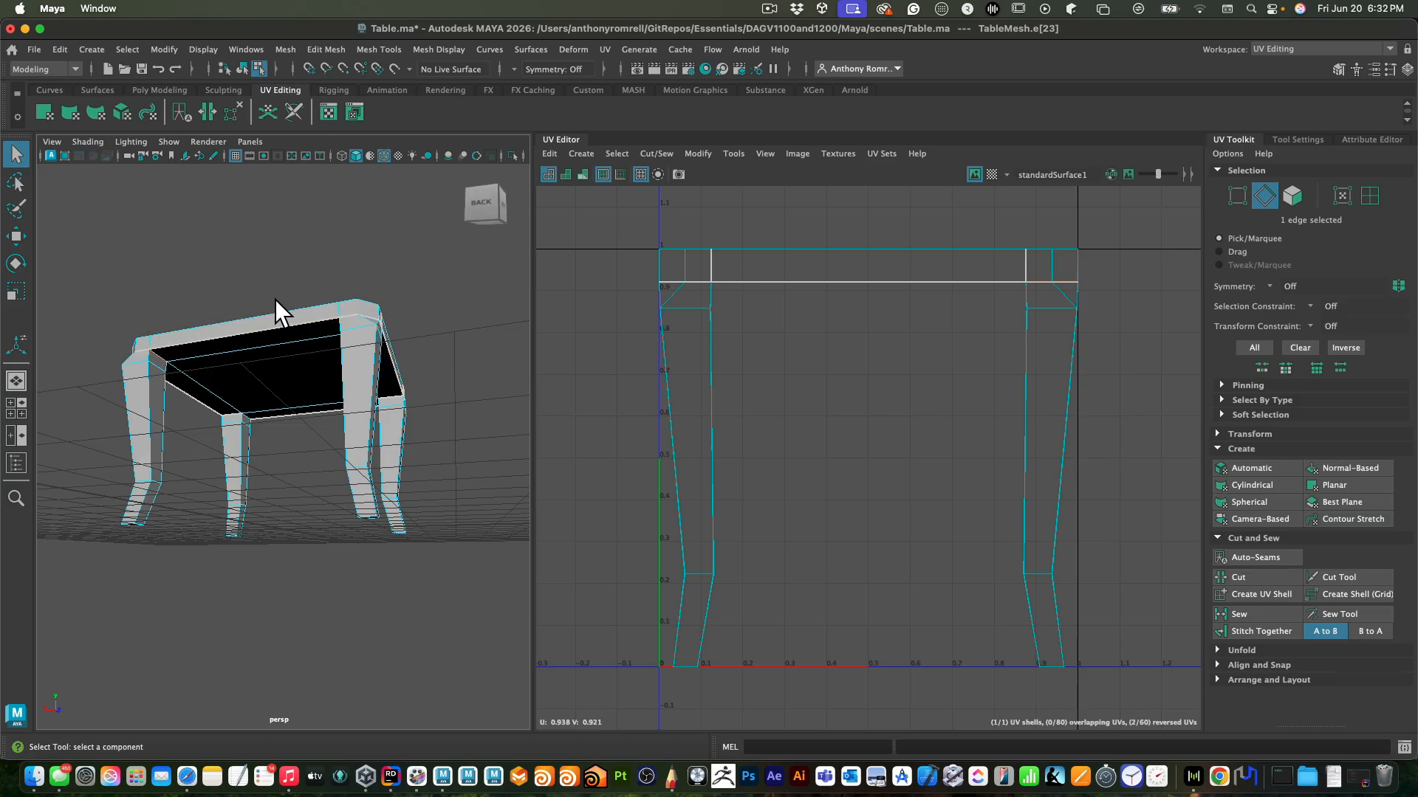
alt+drag(274, 300, 352, 445)
click(420, 380)
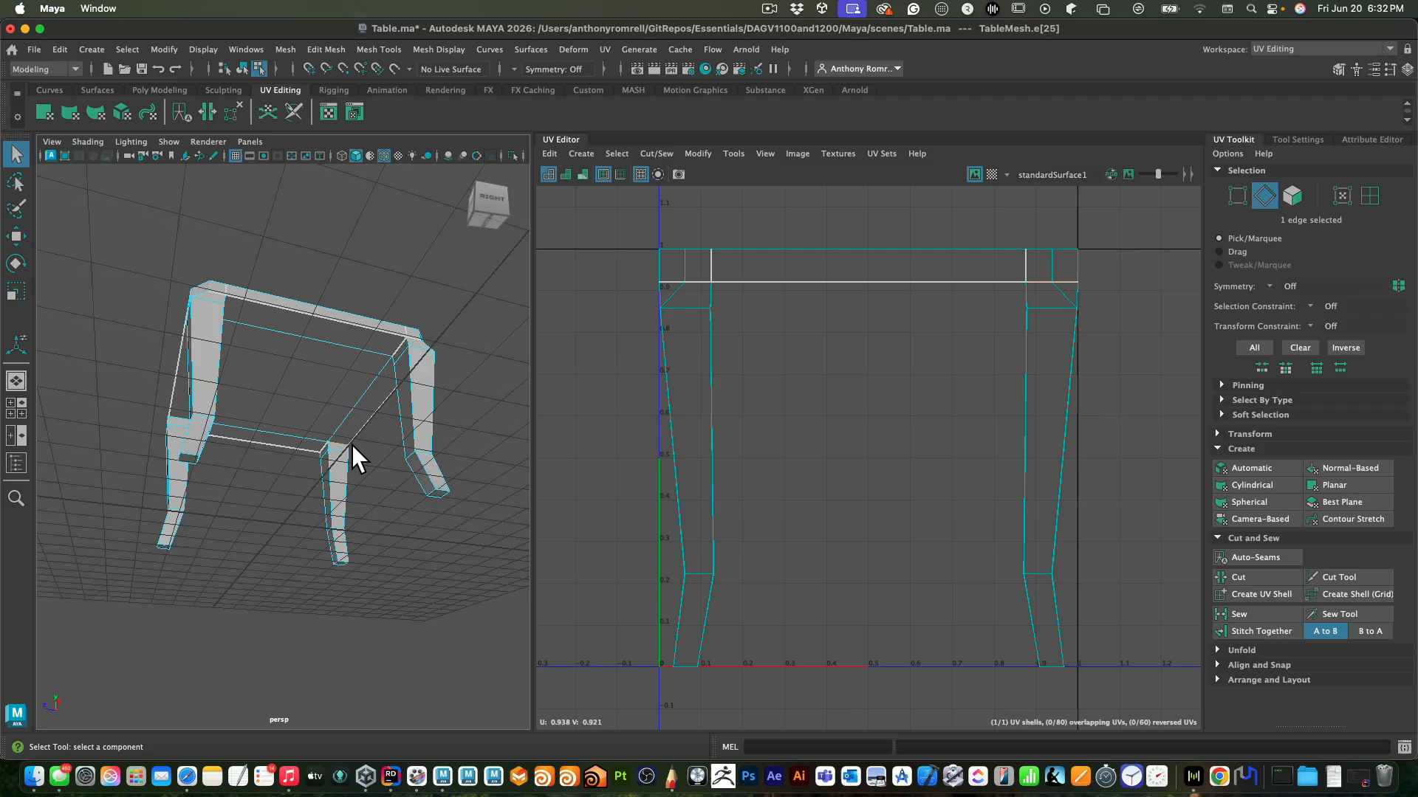
click(323, 454)
Cut the UVs along a short underside edge where the inner side of one leg meets the tabletop
alt+drag(373, 393, 347, 465)
click(412, 390)
click(298, 482)
click(400, 422)
click(338, 489)
click(348, 463)
alt+drag(373, 542, 312, 565)
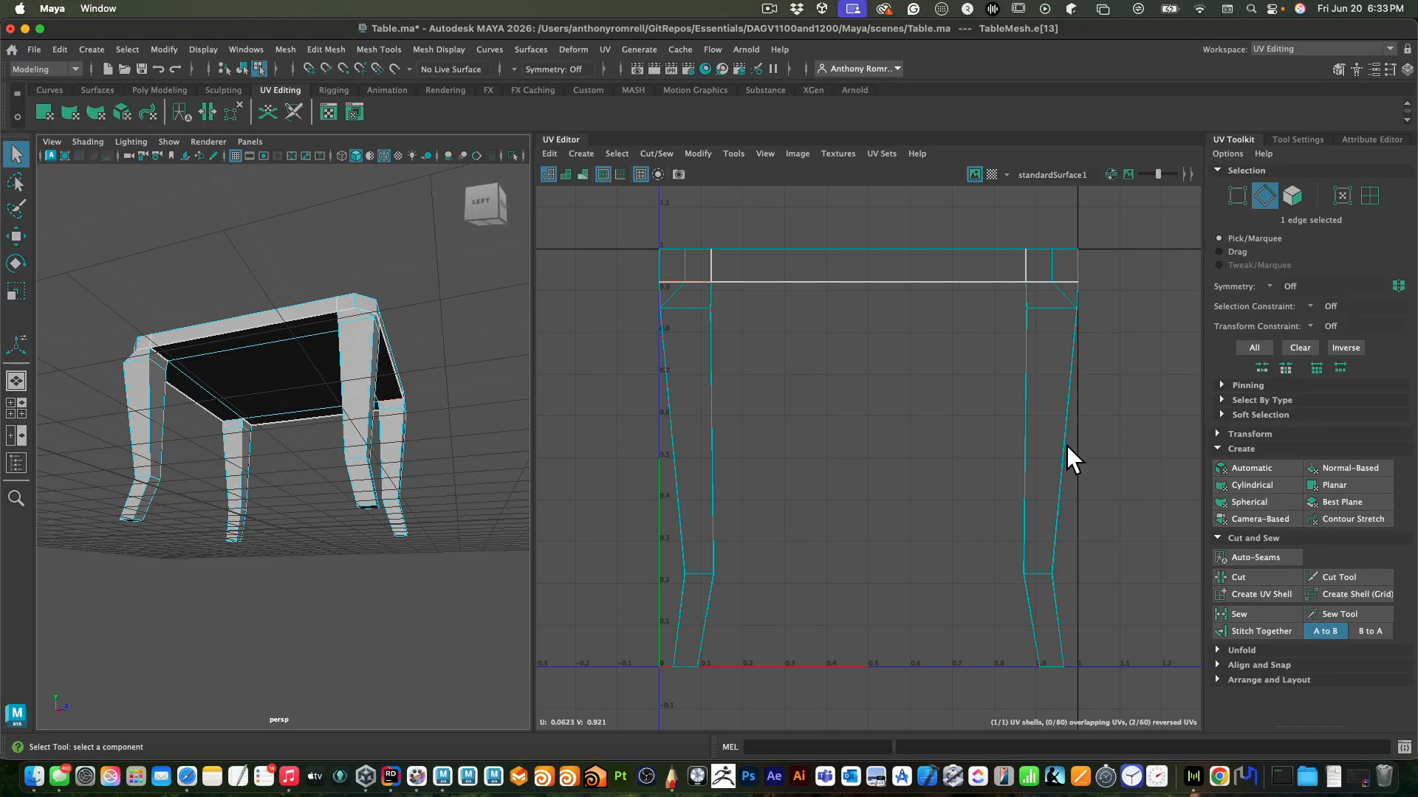
click(1226, 577)
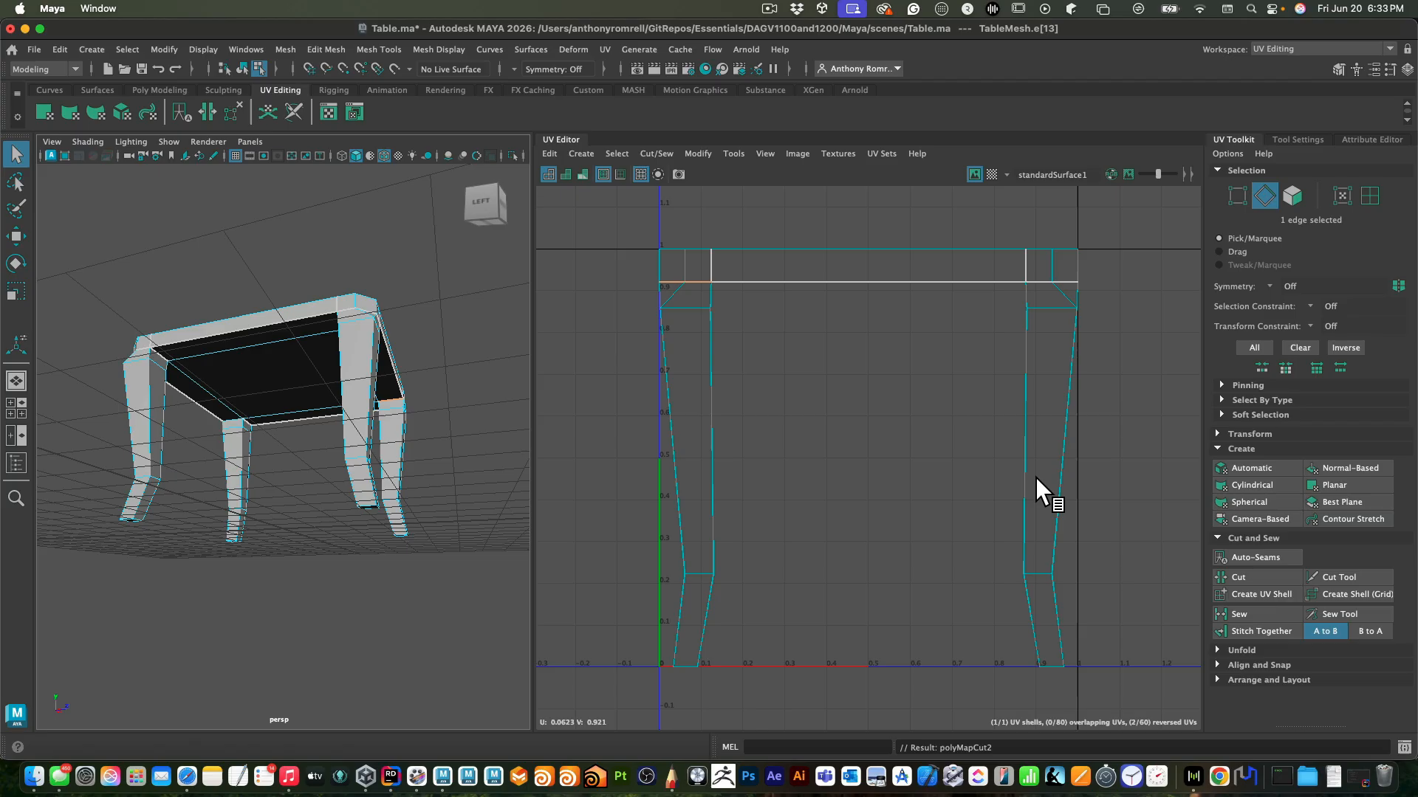
Cut the UVs along another short underside edge at a leg top and turn on the shell border display in the UV editor
click(420, 403)
alt+drag(435, 454, 341, 427)
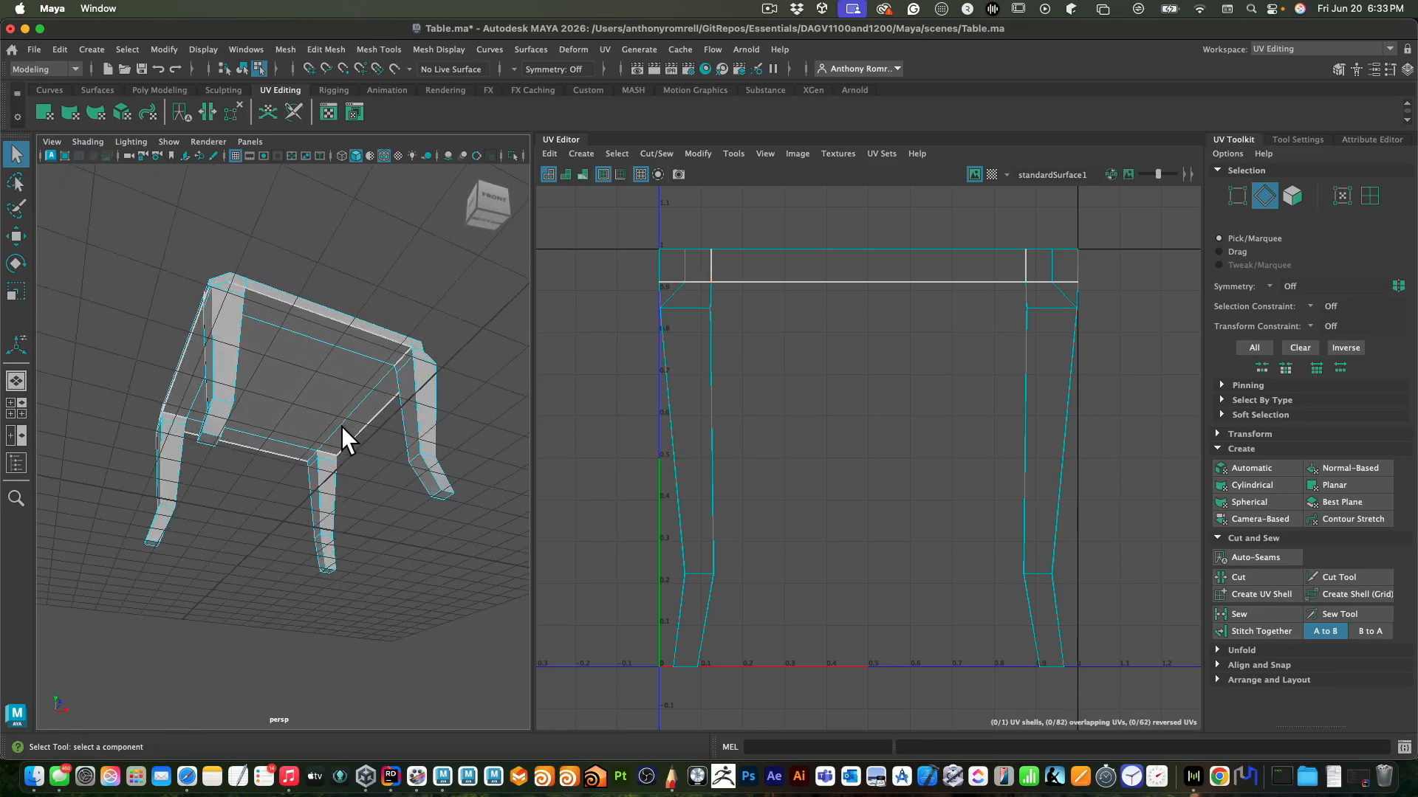
alt+drag(298, 369, 215, 377)
alt+drag(260, 441, 166, 352)
click(164, 363)
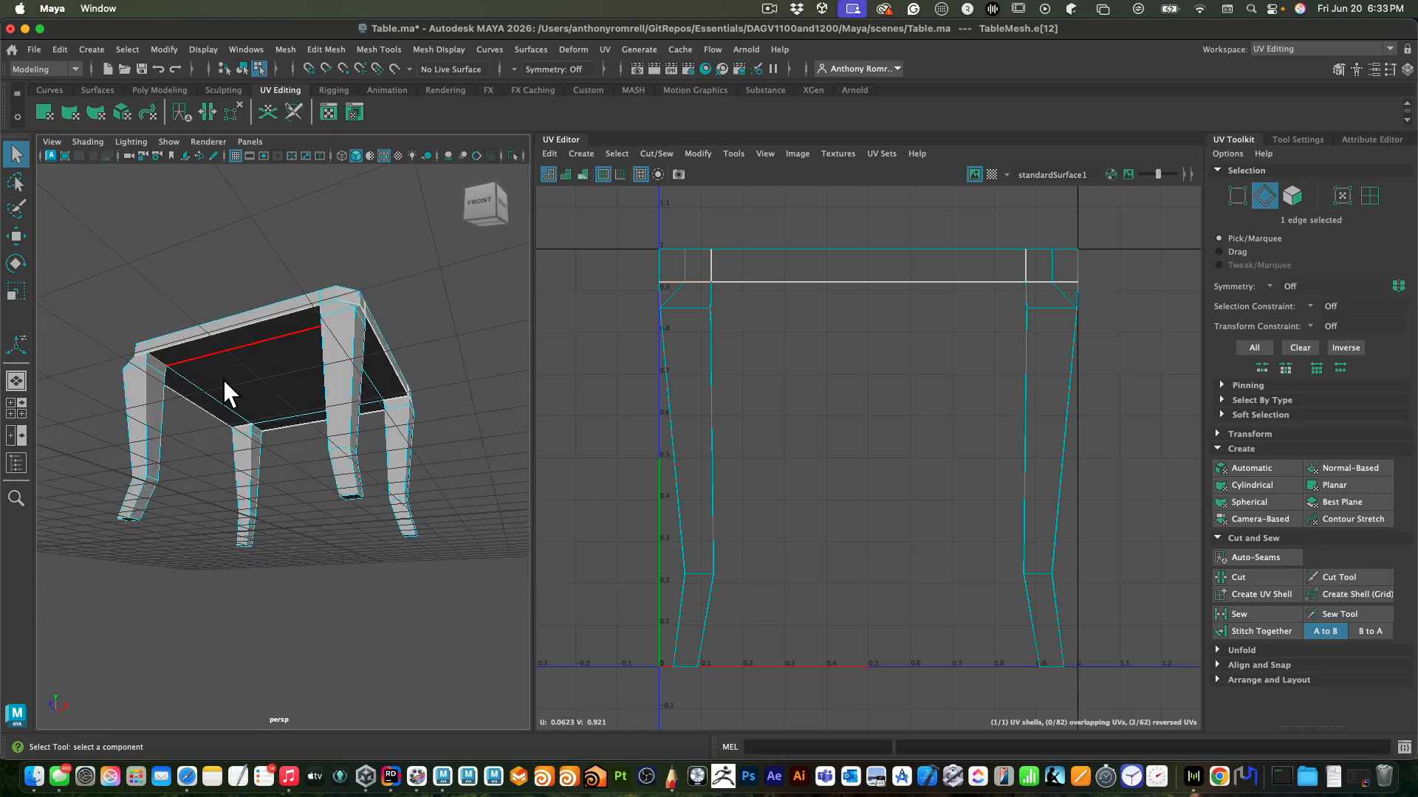
click(1237, 577)
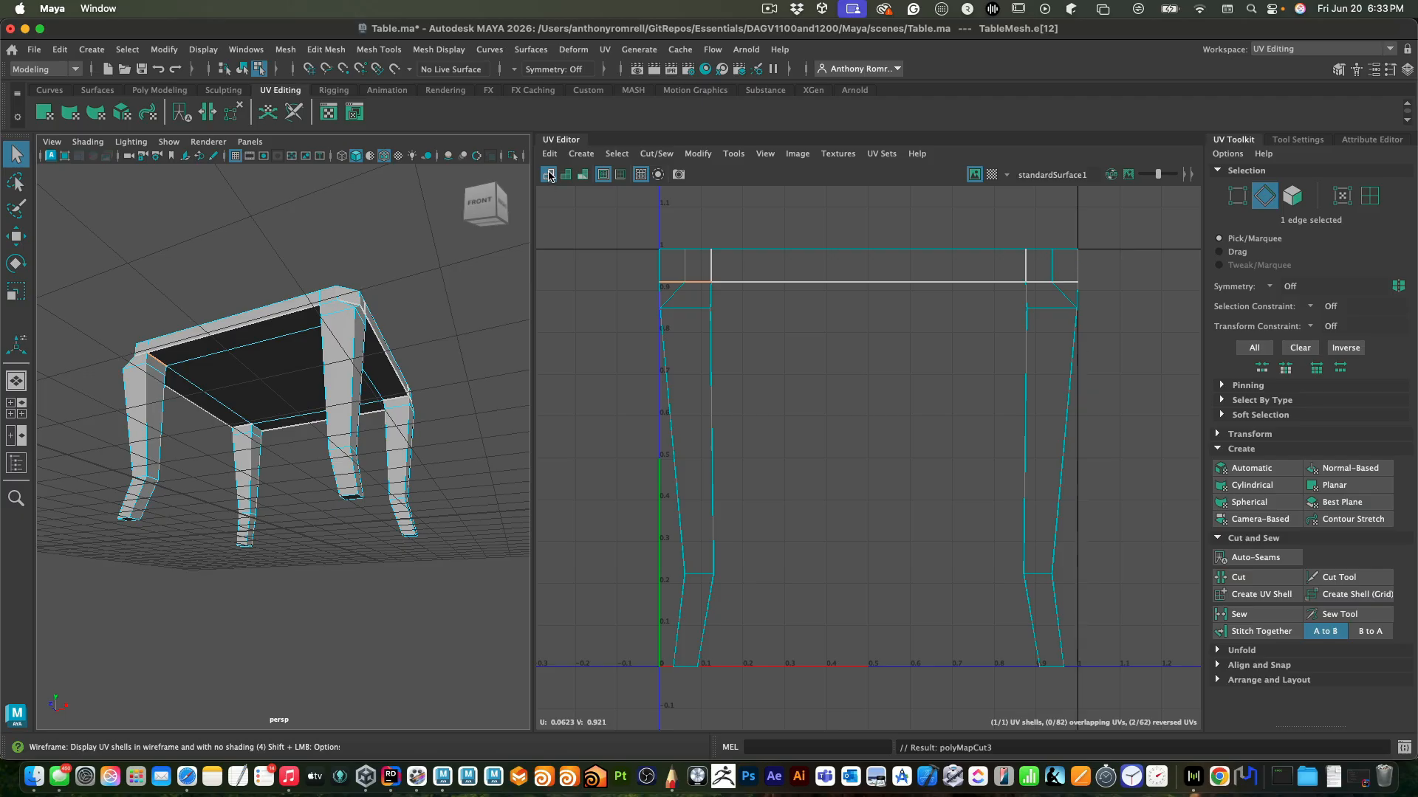
click(620, 179)
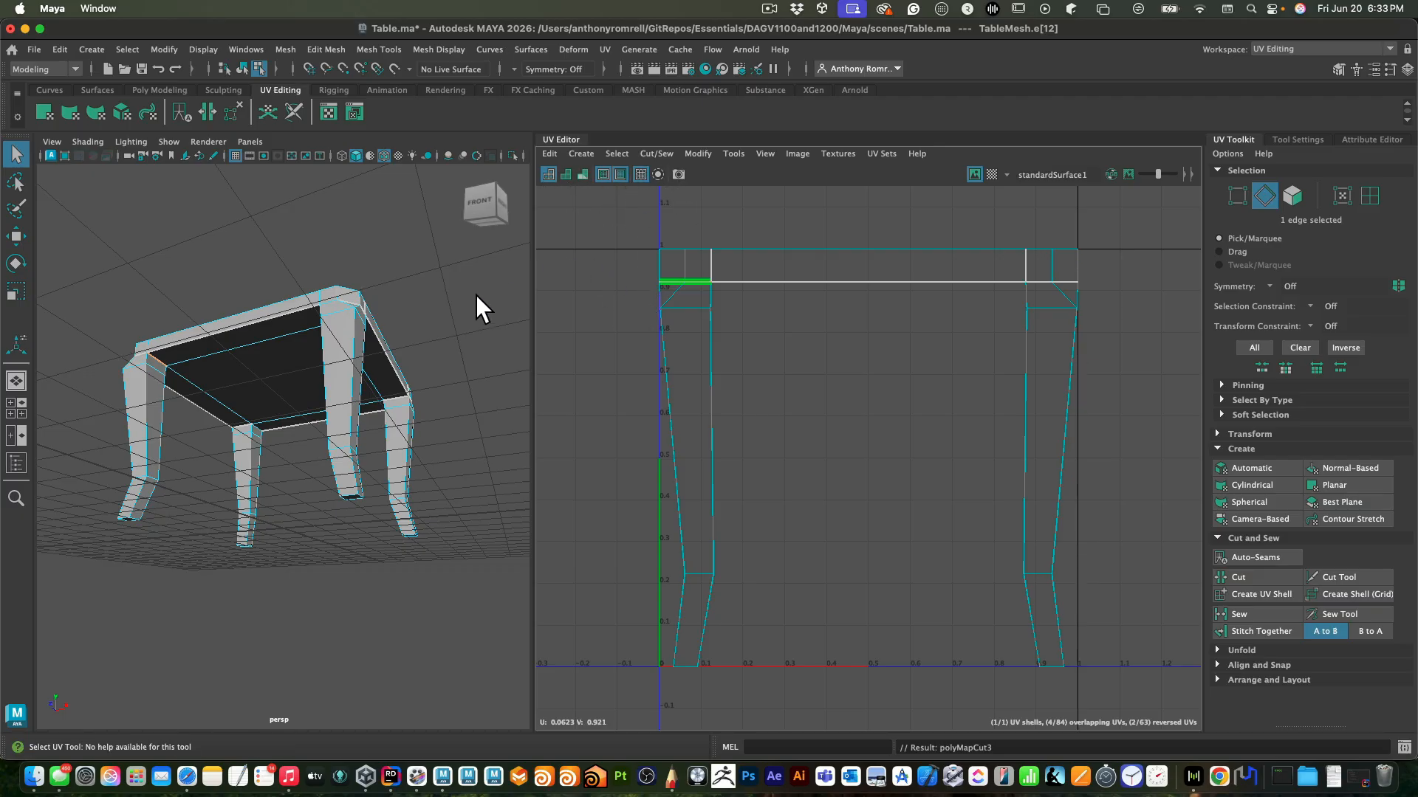
Cut the UVs along the inner vertical edges of one leg, from the underside of the tabletop down to the foot
click(363, 329)
click(158, 387)
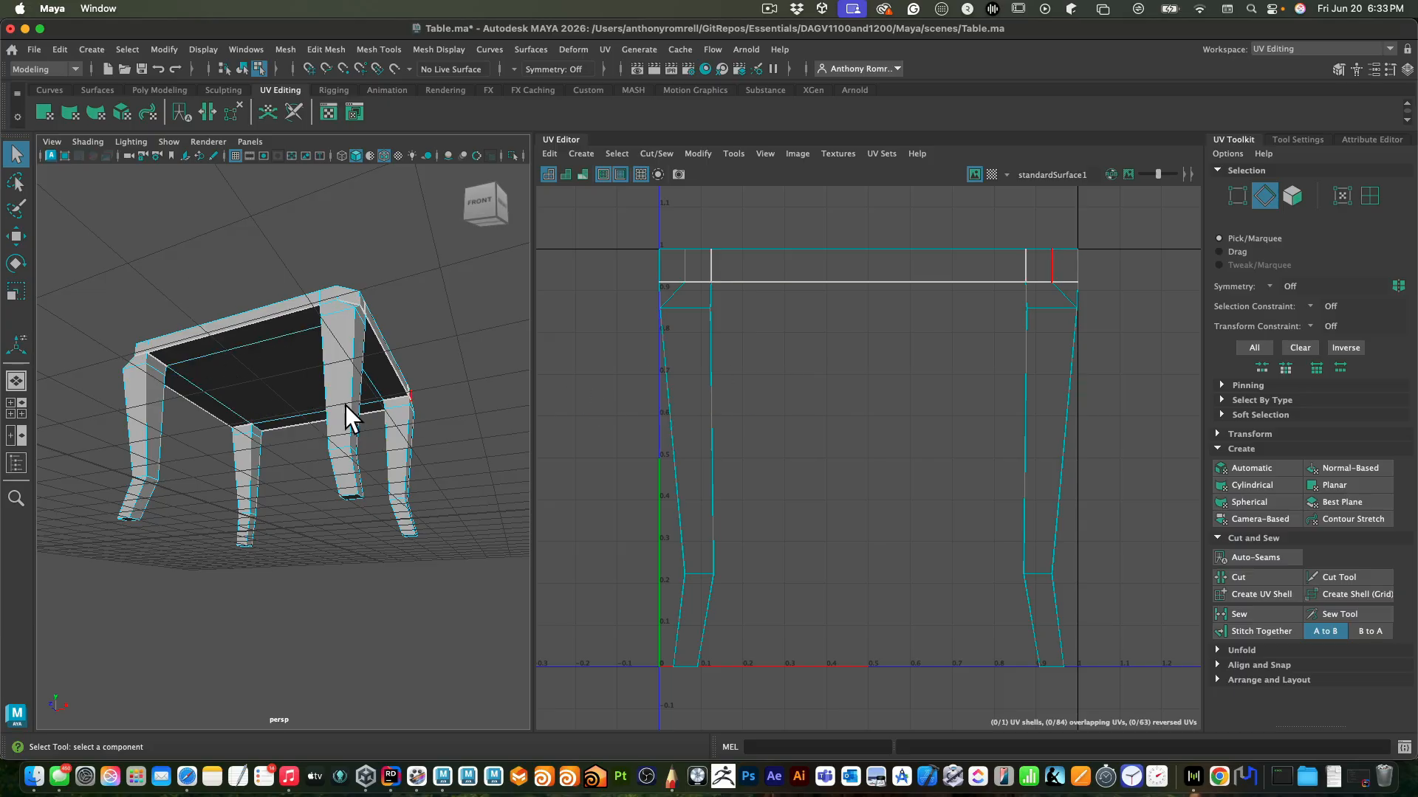
alt+drag(237, 427, 485, 473)
click(184, 436)
double_click(175, 446)
double_click(321, 471)
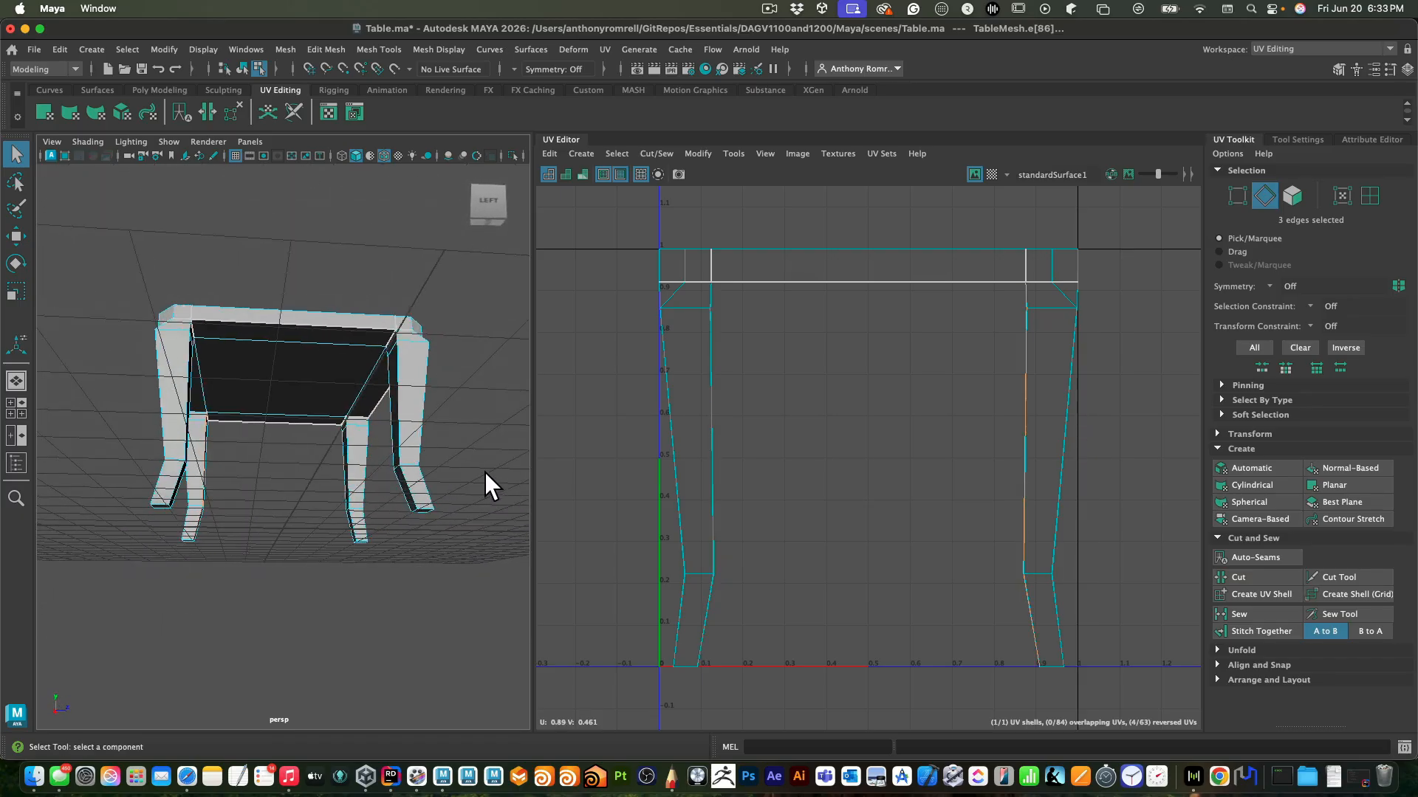
double_click(354, 471)
alt+drag(353, 499, 415, 453)
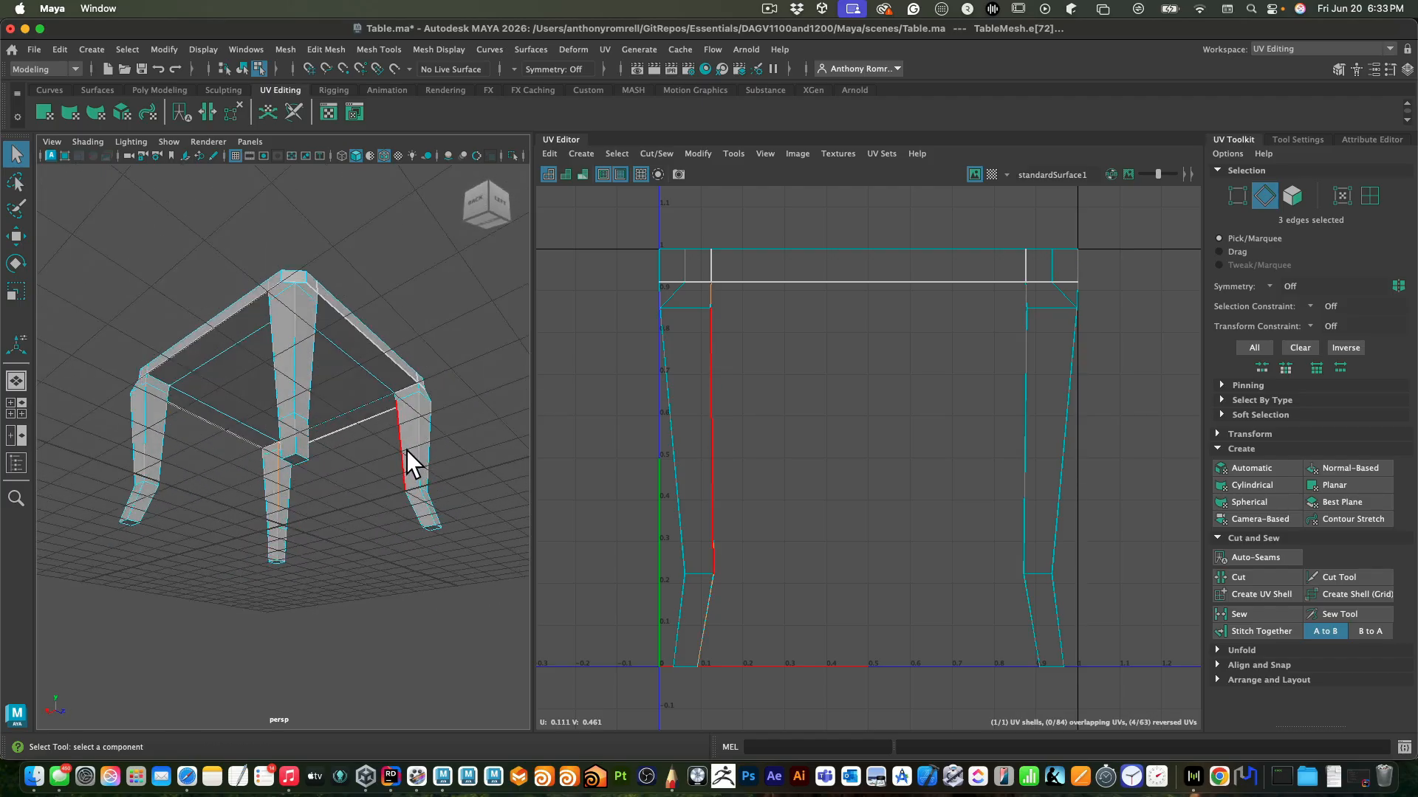
click(407, 452)
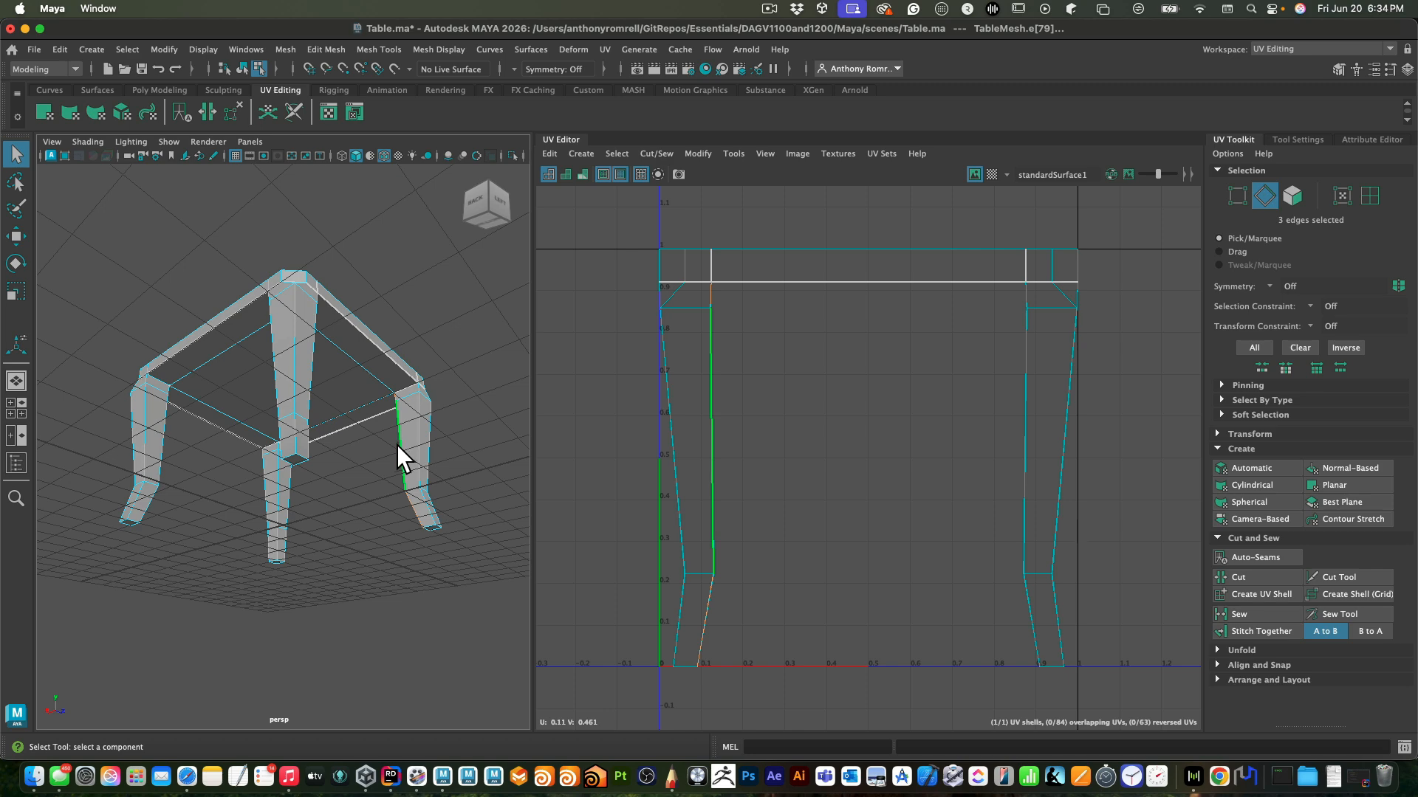
click(1269, 584)
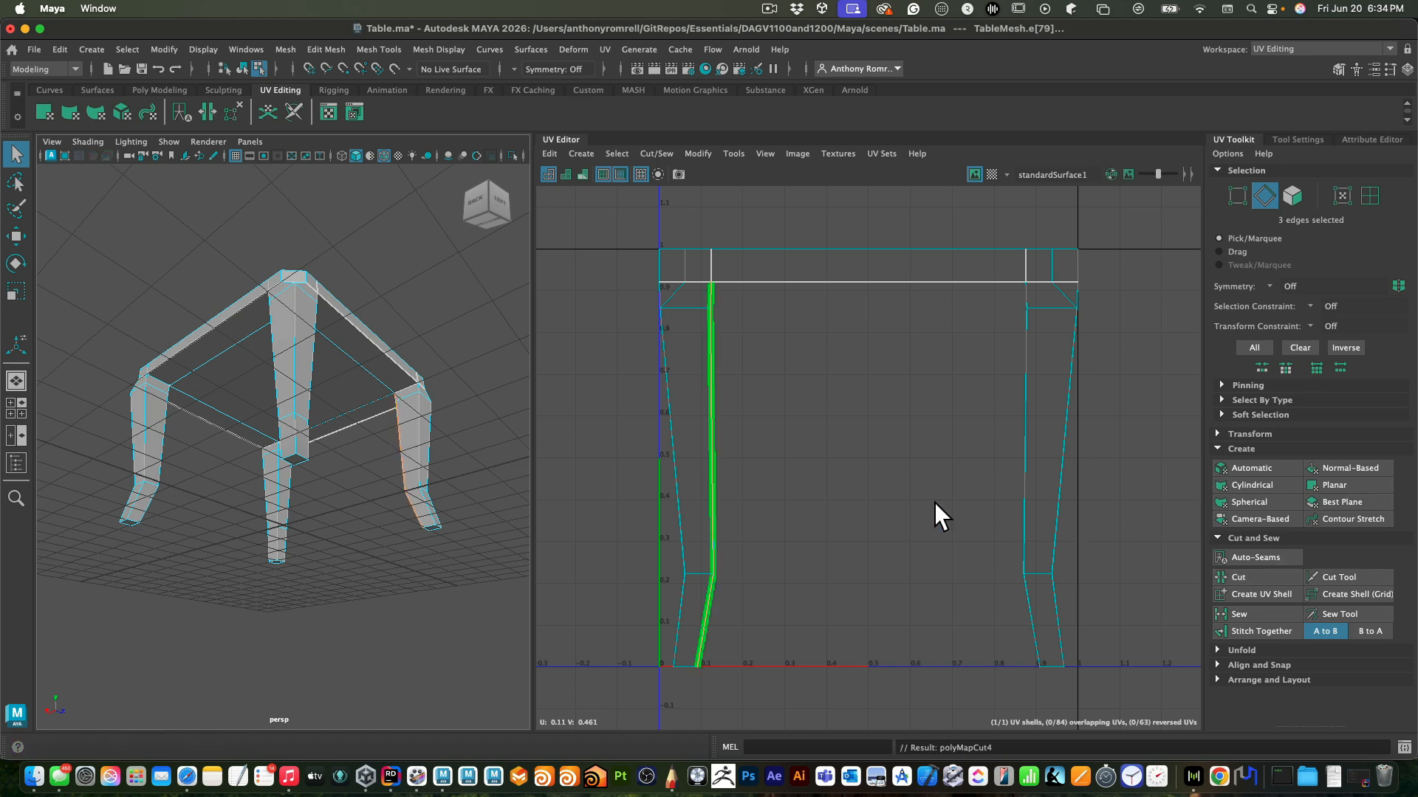
click(466, 481)
alt+drag(450, 512, 449, 482)
click(455, 485)
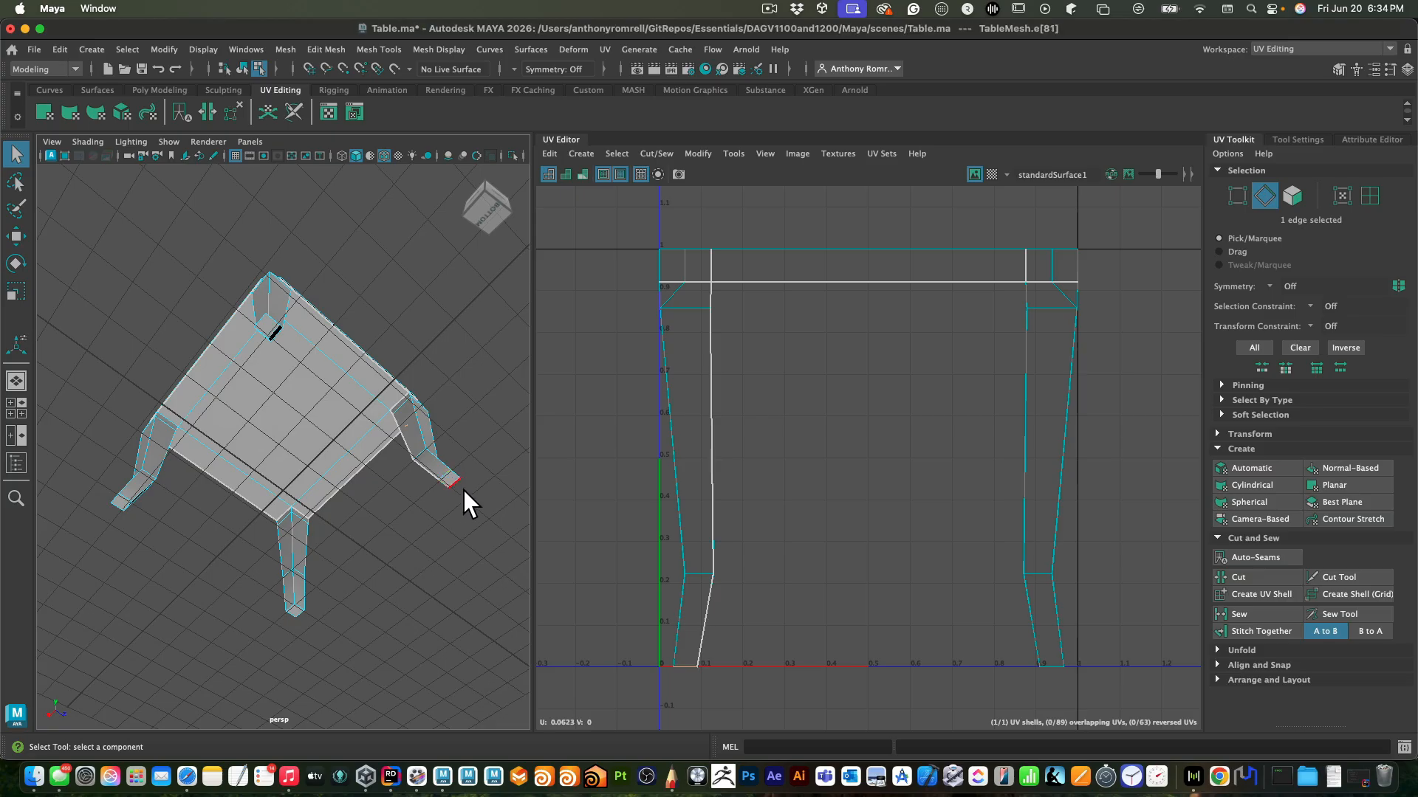
click(331, 296)
alt+drag(331, 297, 388, 386)
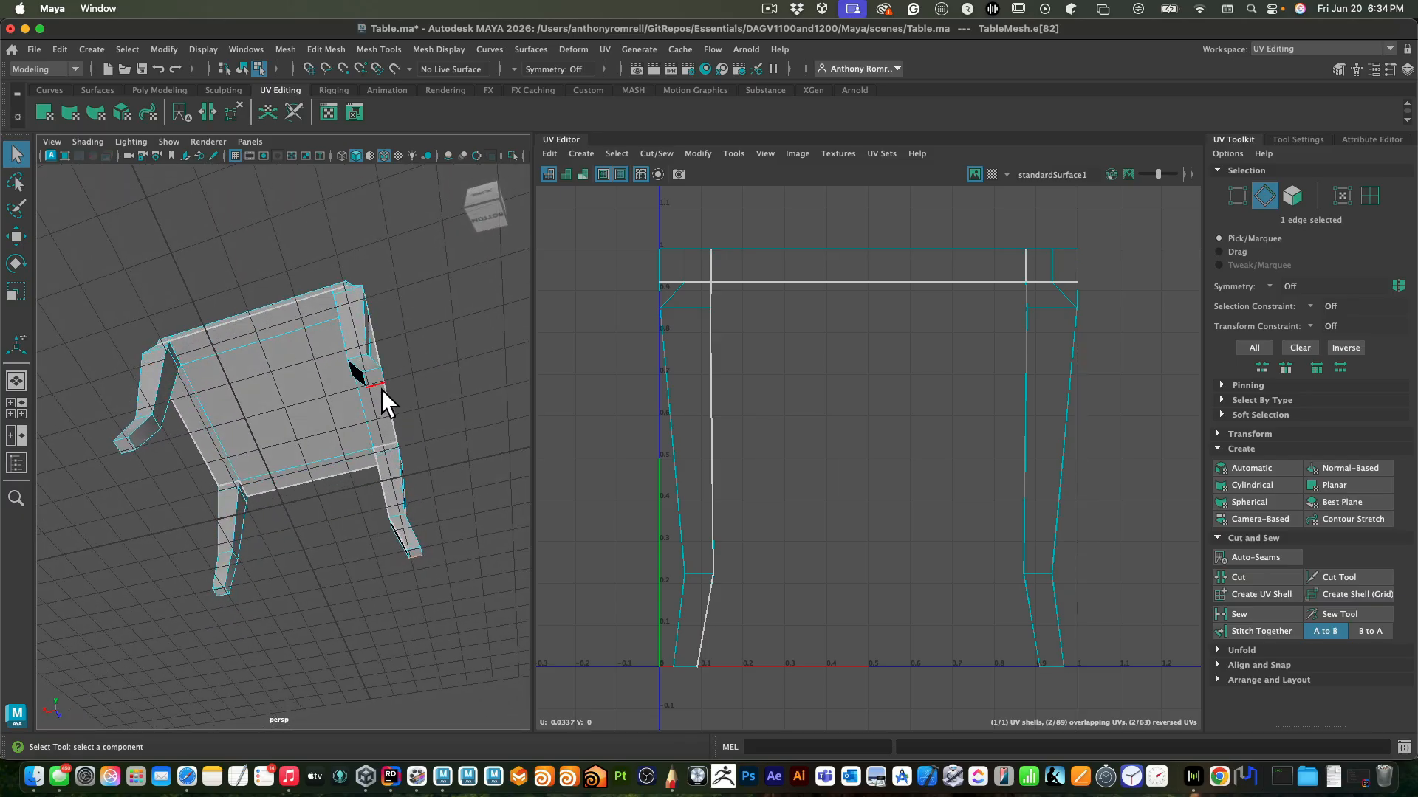
click(385, 379)
click(378, 375)
click(136, 454)
click(237, 605)
click(220, 596)
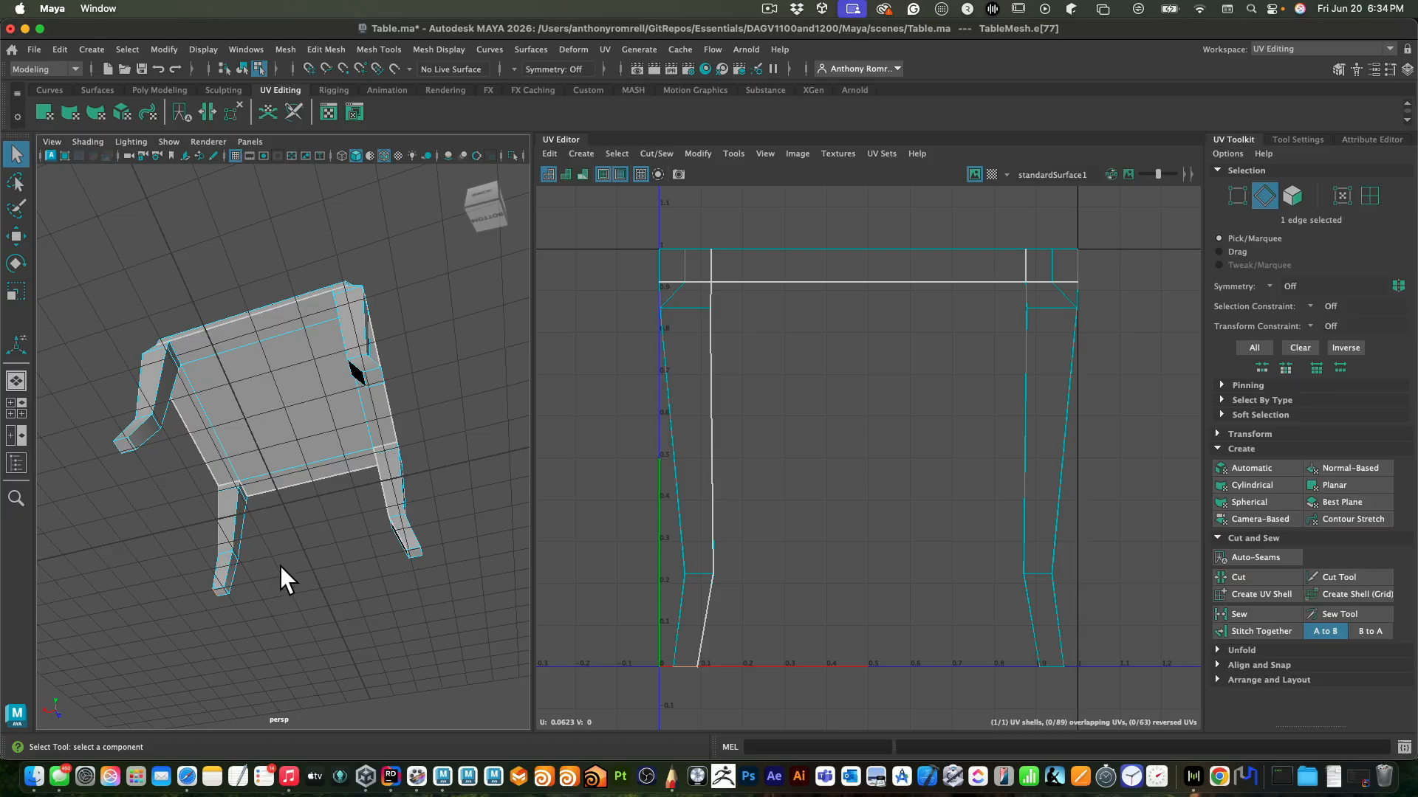
click(1230, 577)
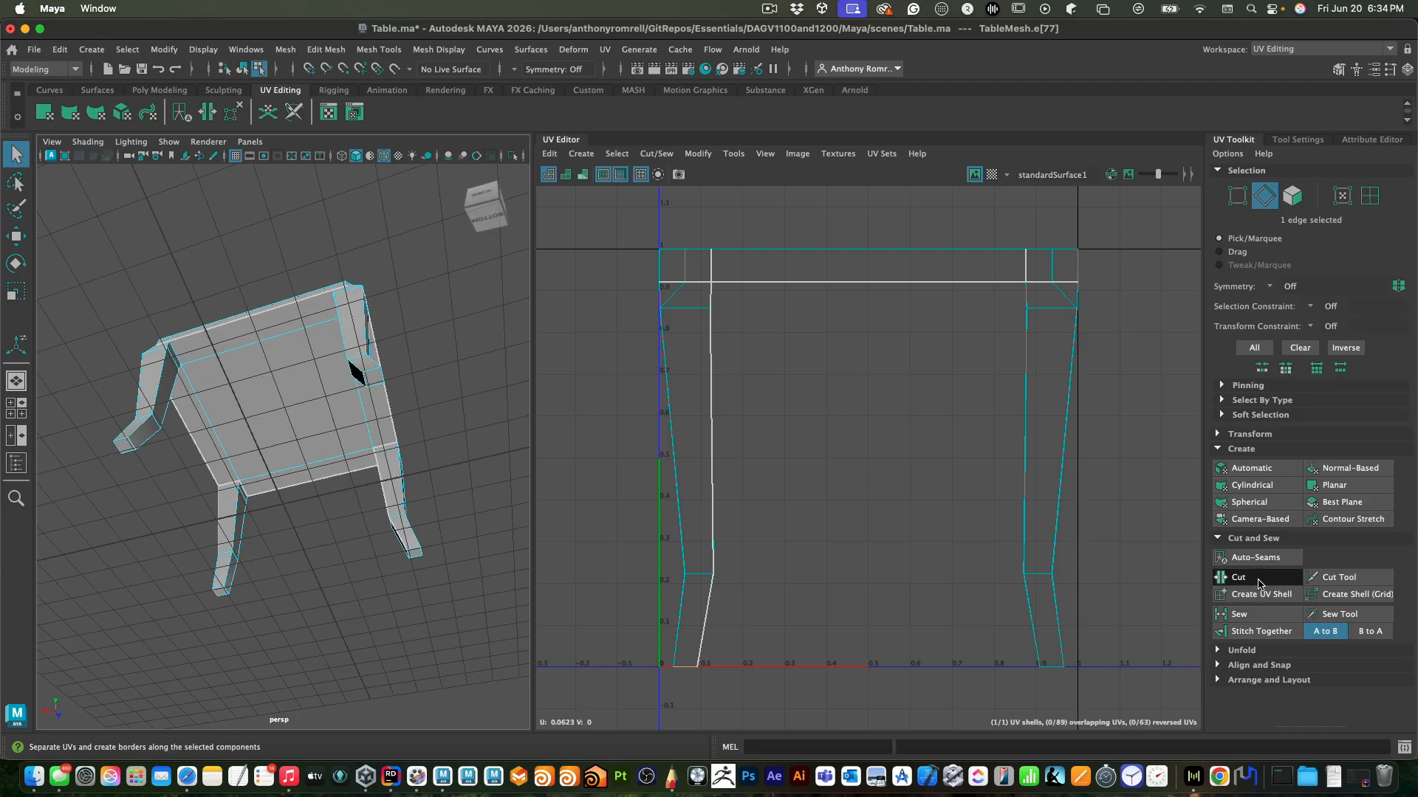
click(455, 459)
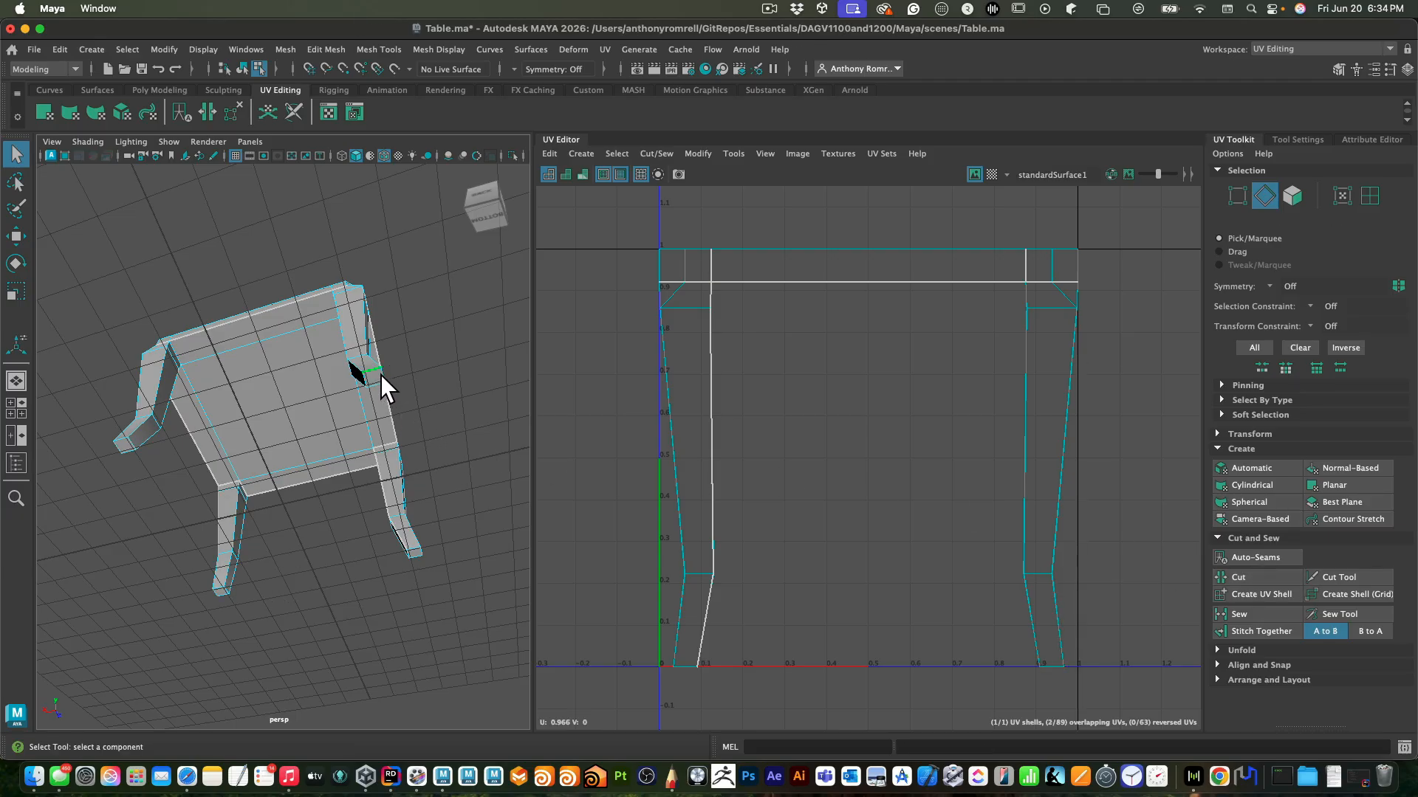
click(389, 384)
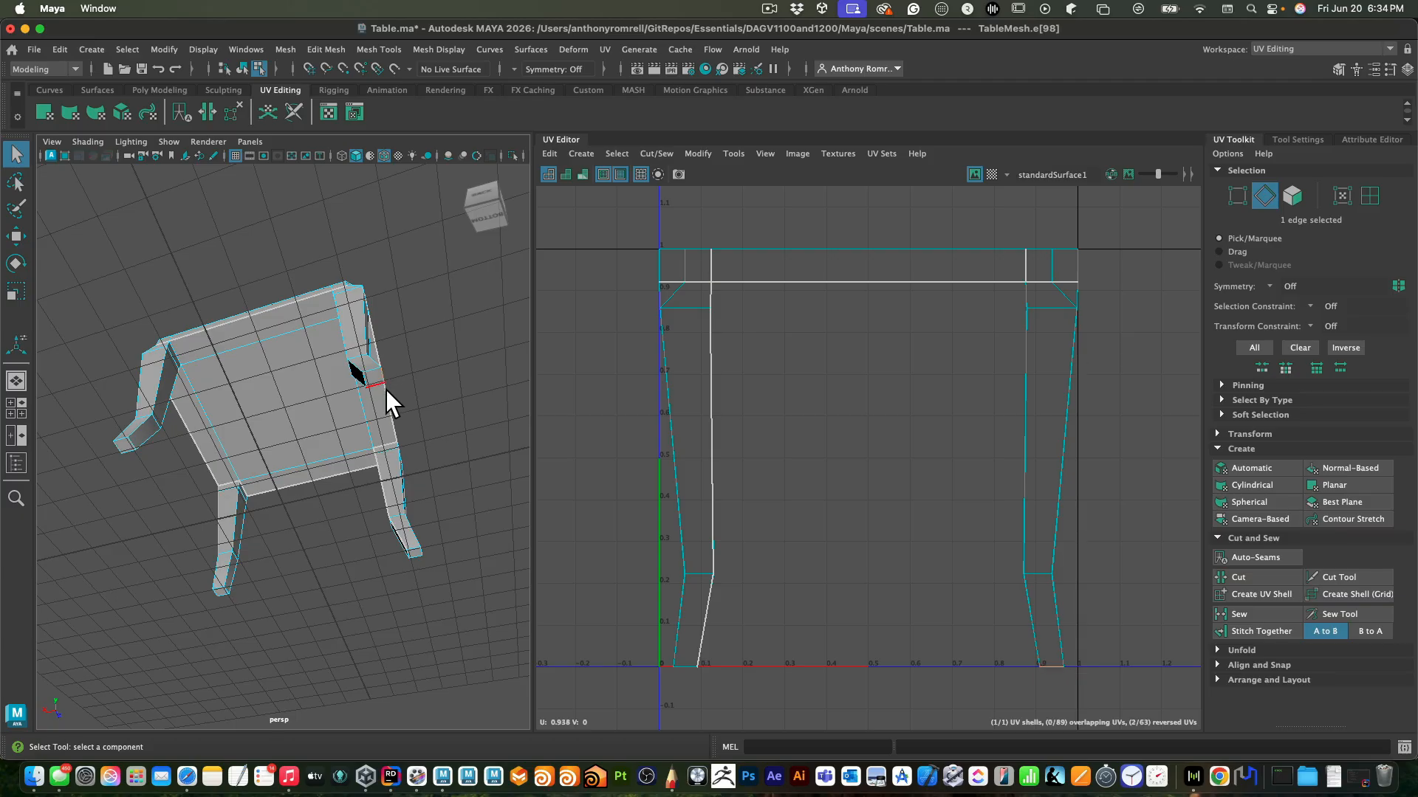
Cut the UVs along the edges around the bottoms of the table's feet
click(369, 373)
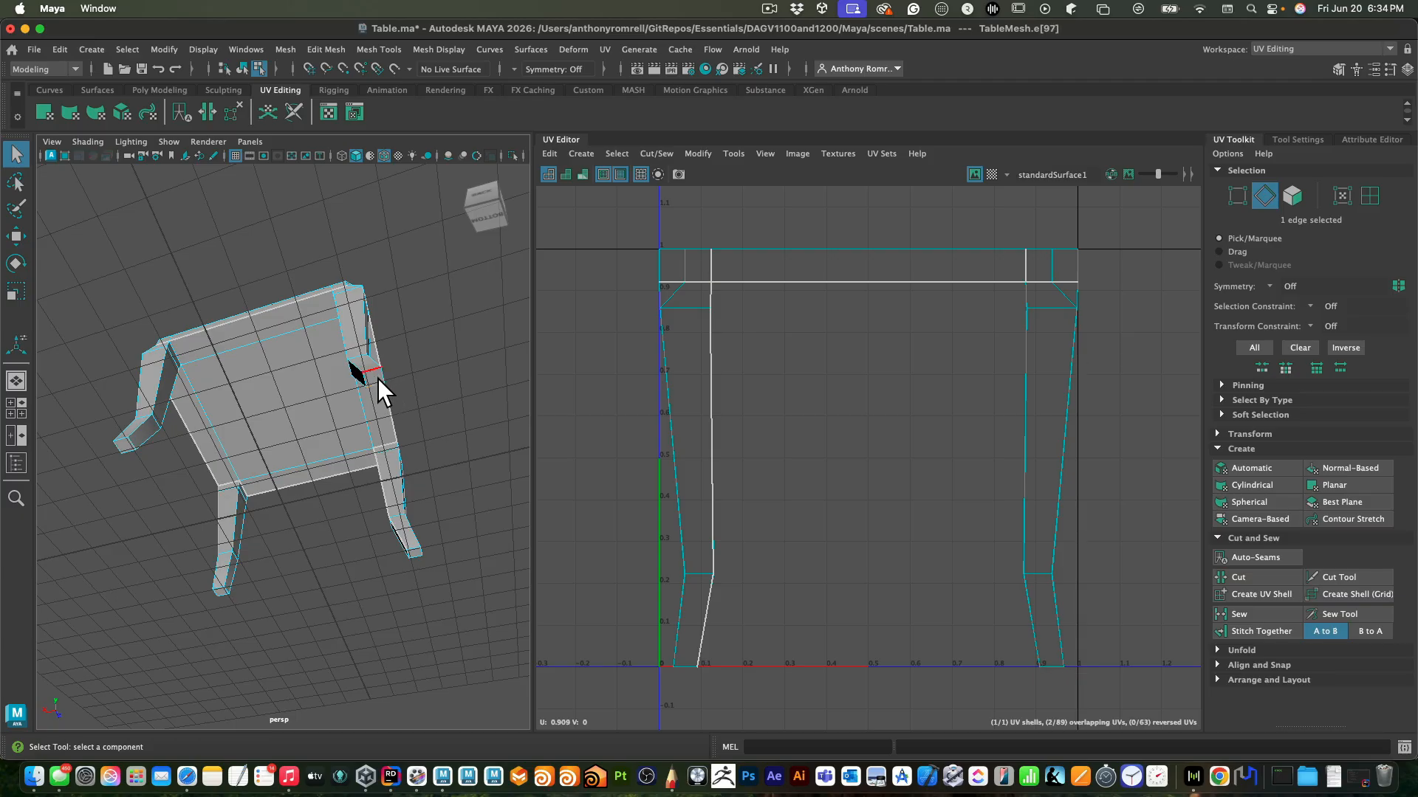
shift+click(378, 378)
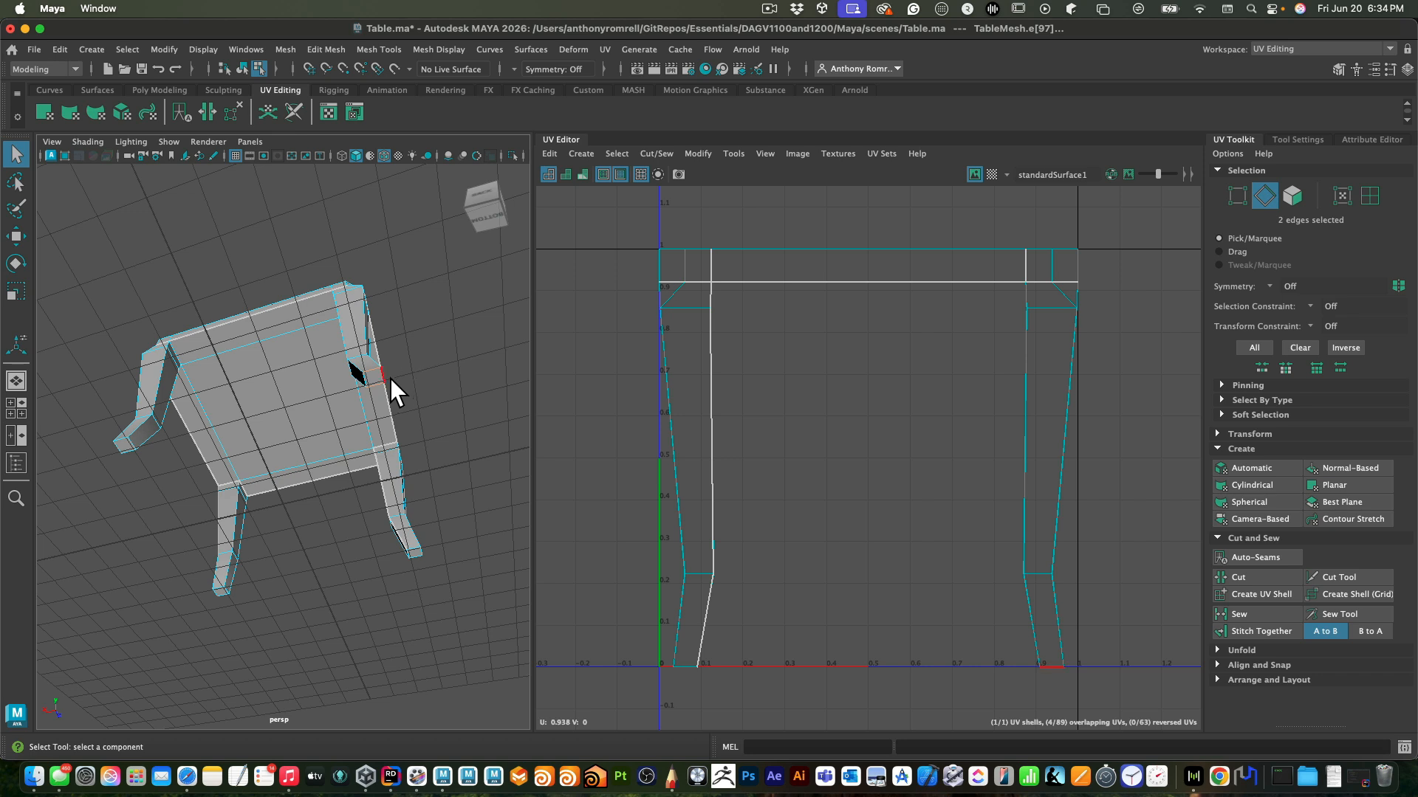
shift+click(388, 380)
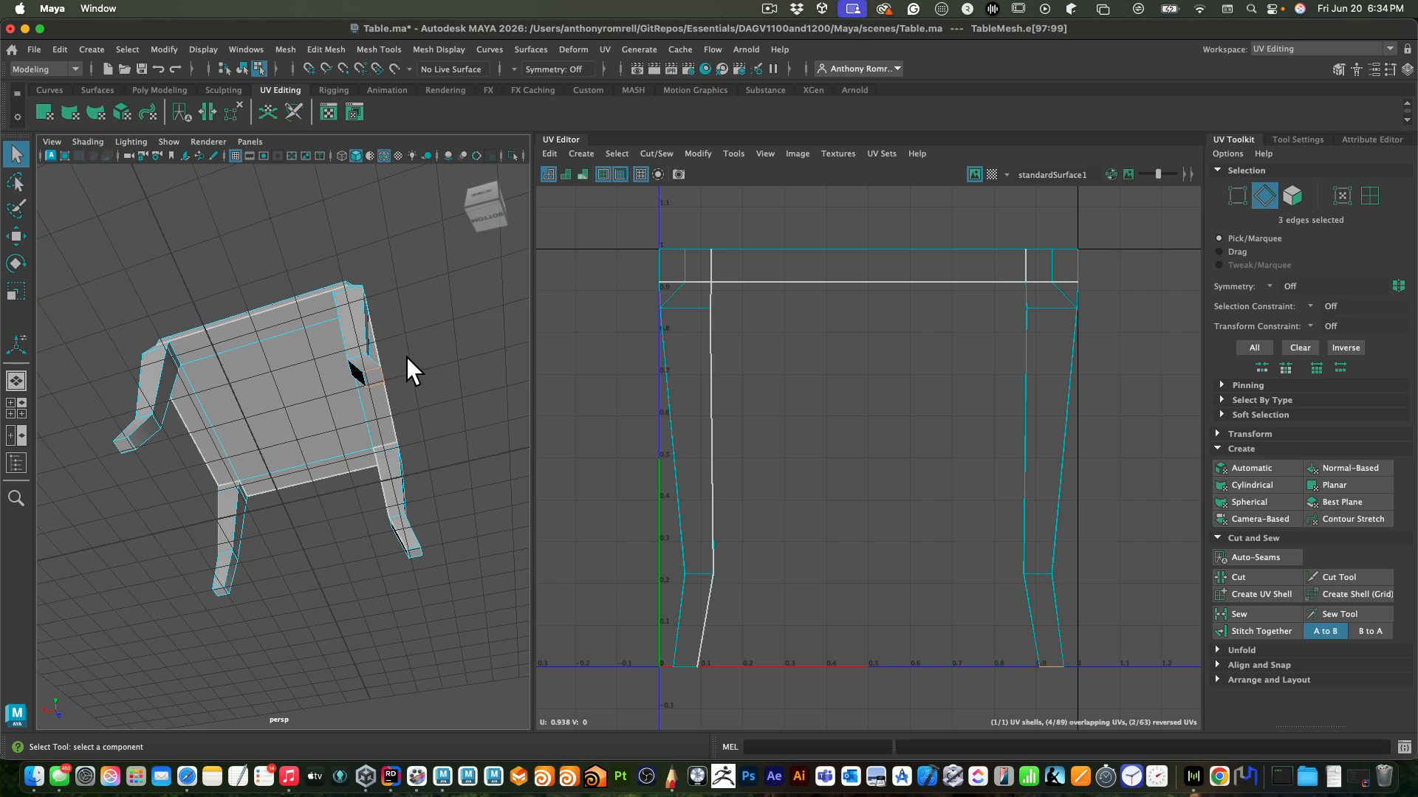
shift+click(124, 449)
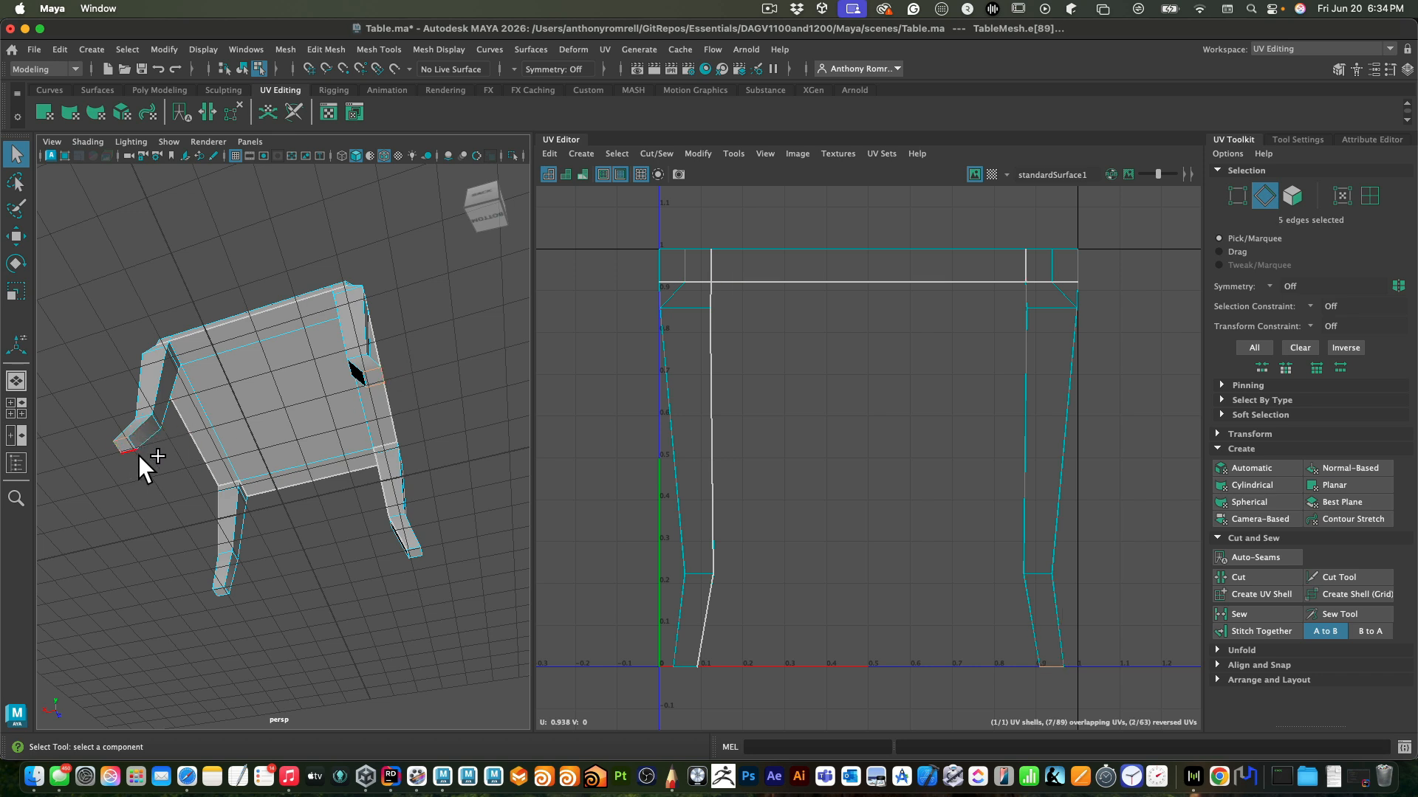
shift+click(135, 458)
shift+click(222, 595)
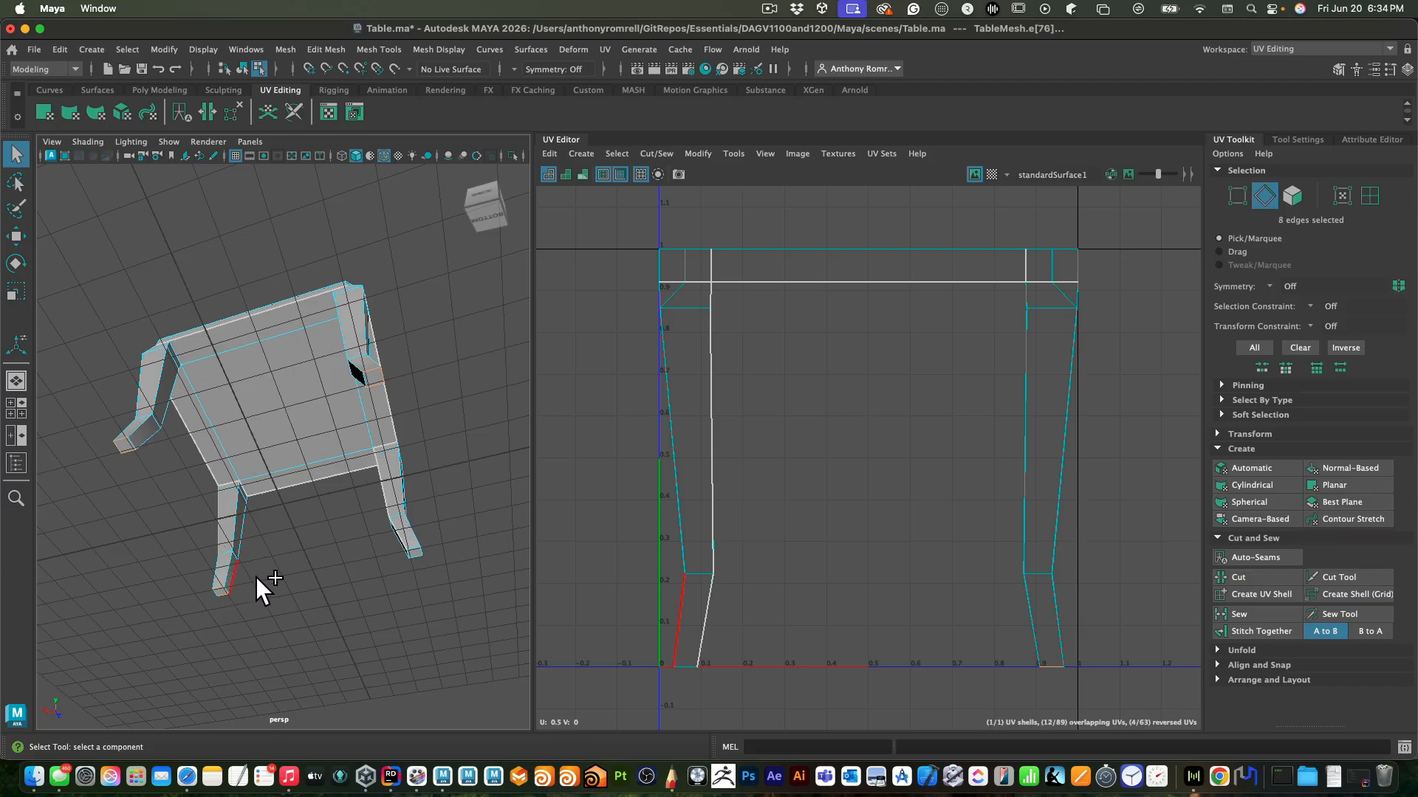
shift+click(420, 553)
shift+click(430, 556)
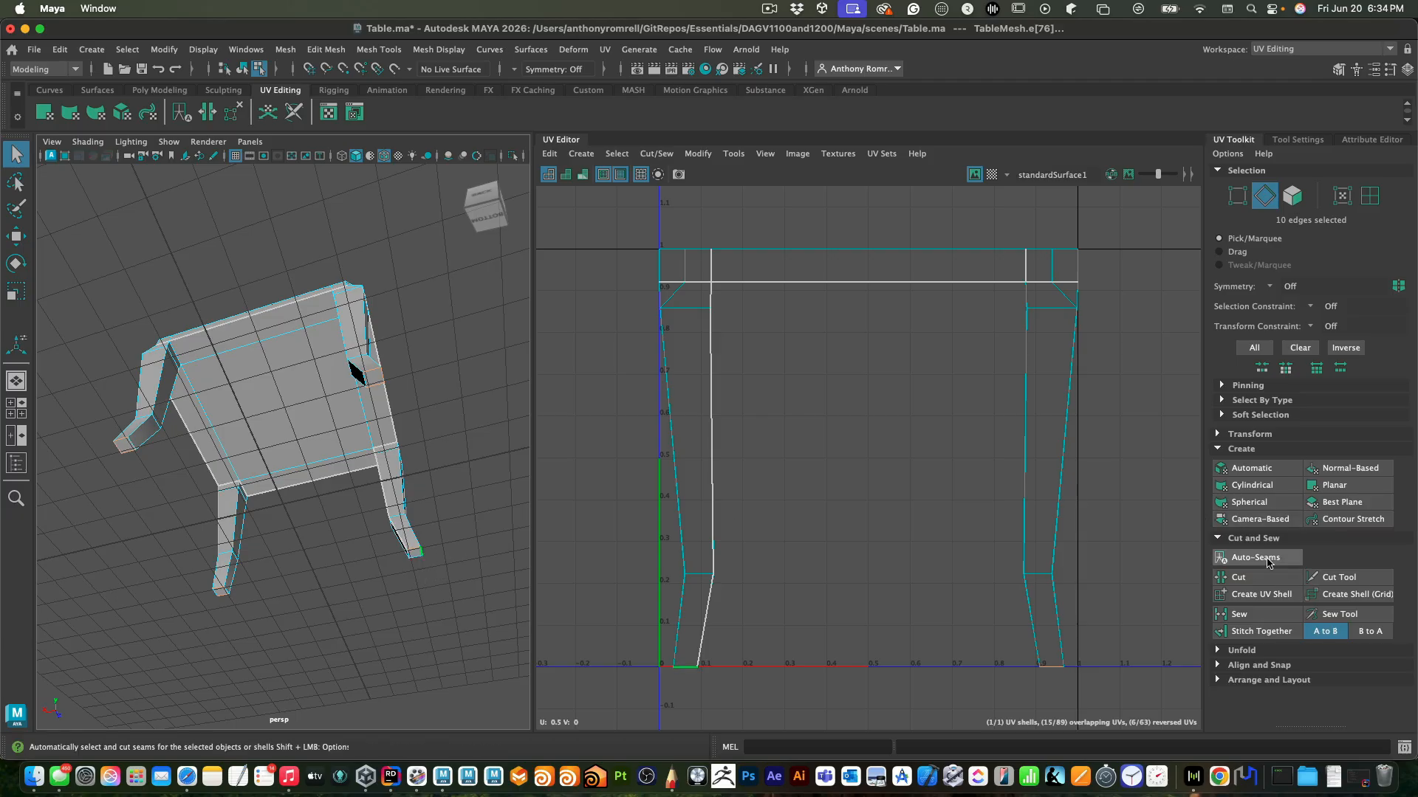
click(1245, 577)
click(455, 463)
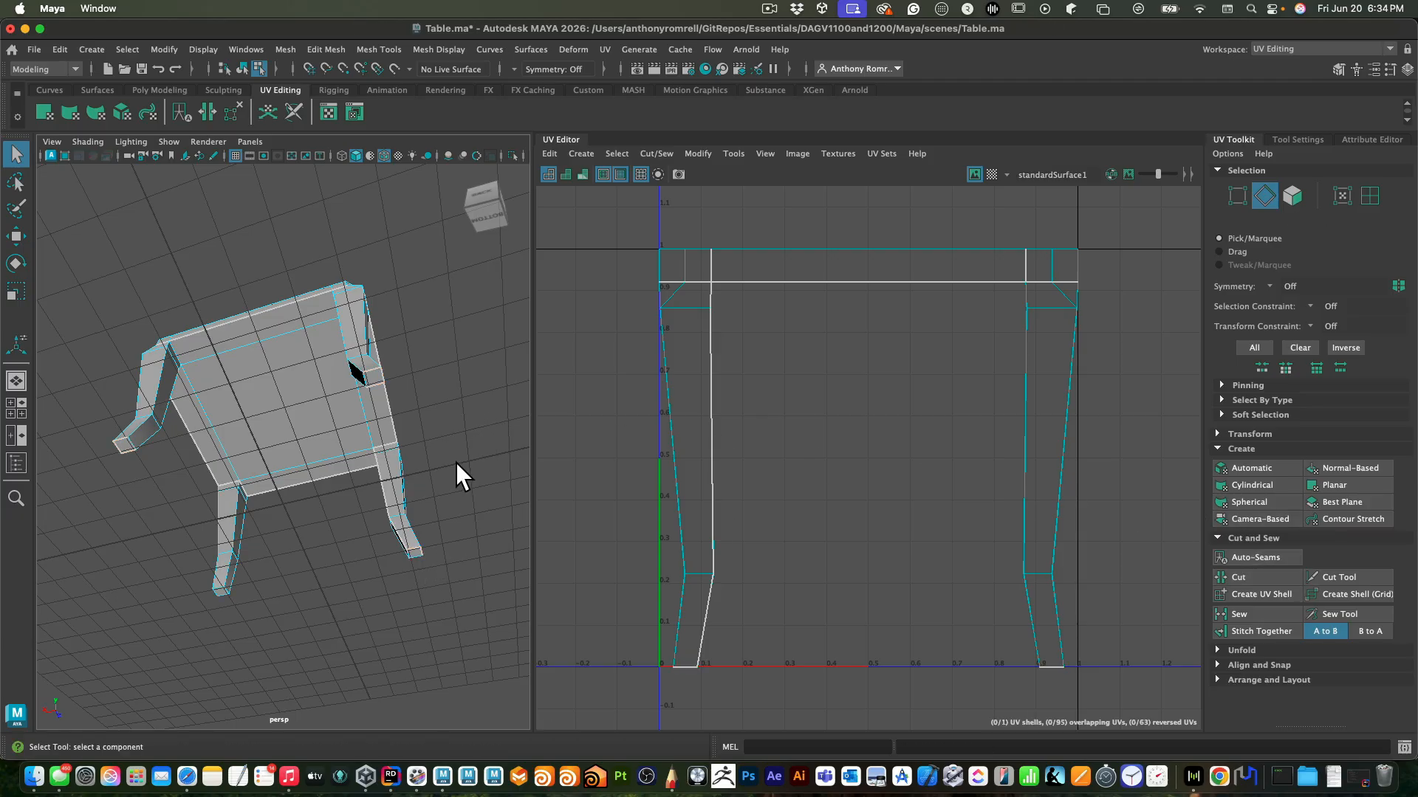
alt+drag(459, 475, 395, 547)
click(405, 485)
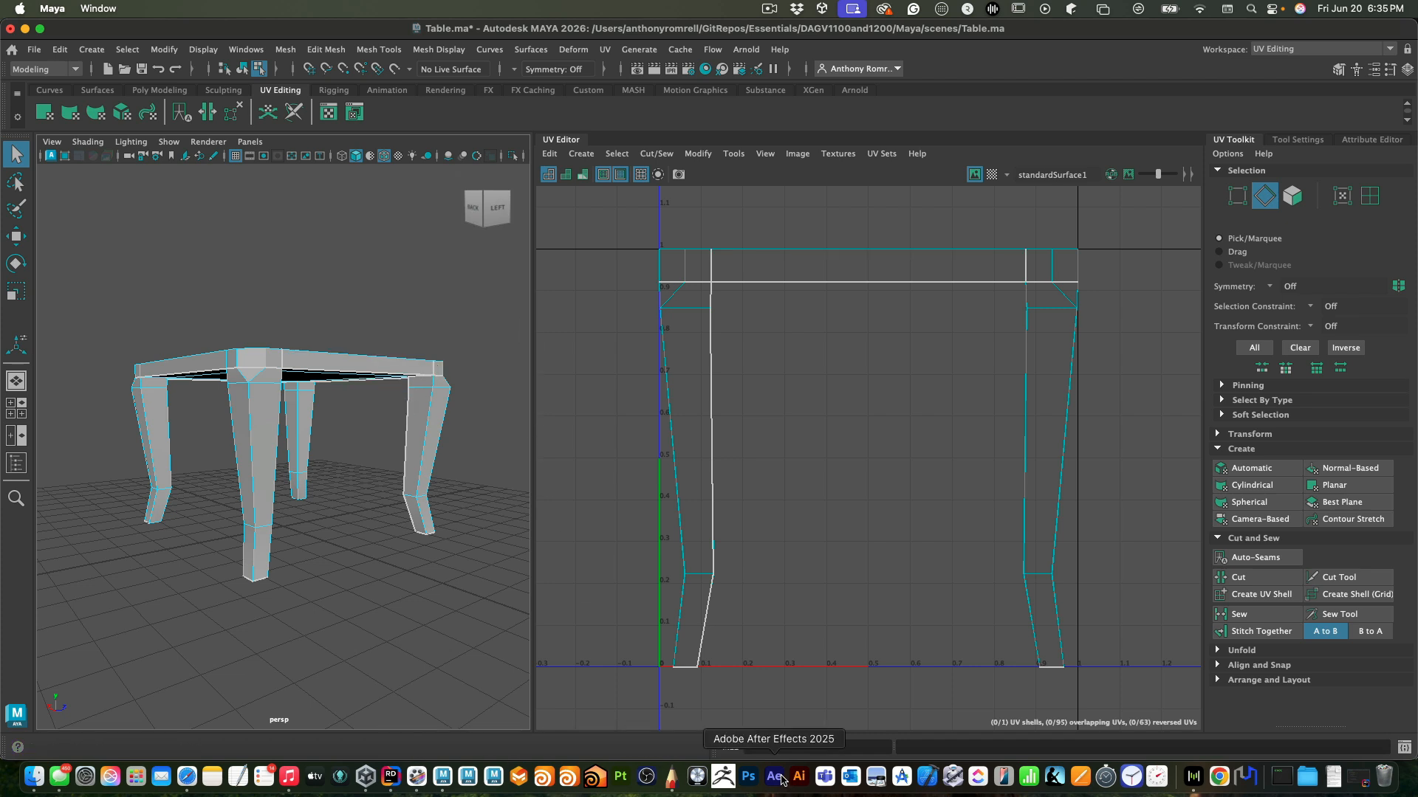
Switch to SketchBook and sketch a box in perspective on the blank canvas
click(671, 777)
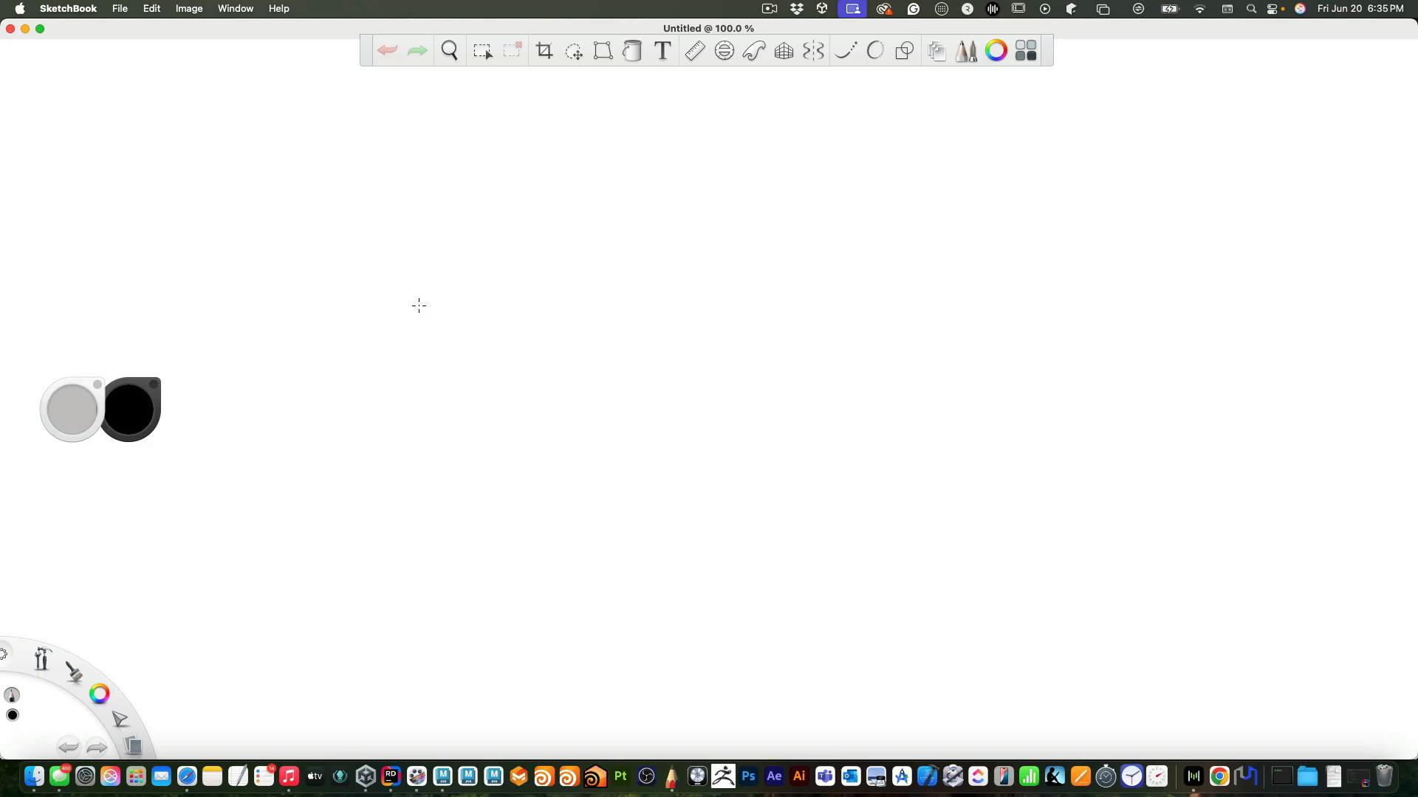
mouse_move(380, 262)
mouse_down()
mouse_move(403, 415)
mouse_move(539, 193)
mouse_move(598, 273)
mouse_move(698, 207)
mouse_up()
drag(546, 167, 701, 172)
drag(704, 177, 696, 216)
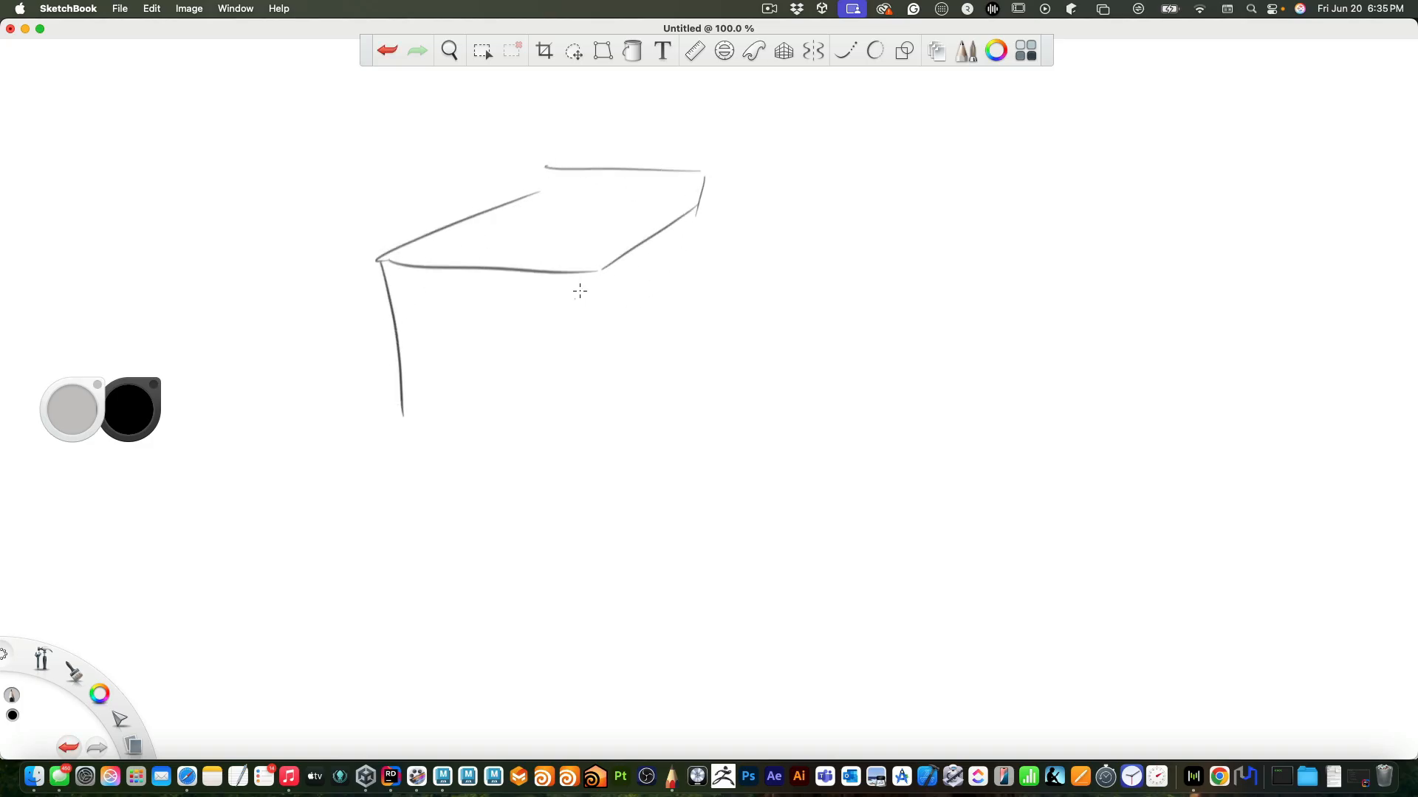
drag(595, 276, 589, 448)
drag(703, 186, 680, 378)
mouse_move(396, 406)
mouse_down()
mouse_move(543, 445)
mouse_move(700, 386)
mouse_up()
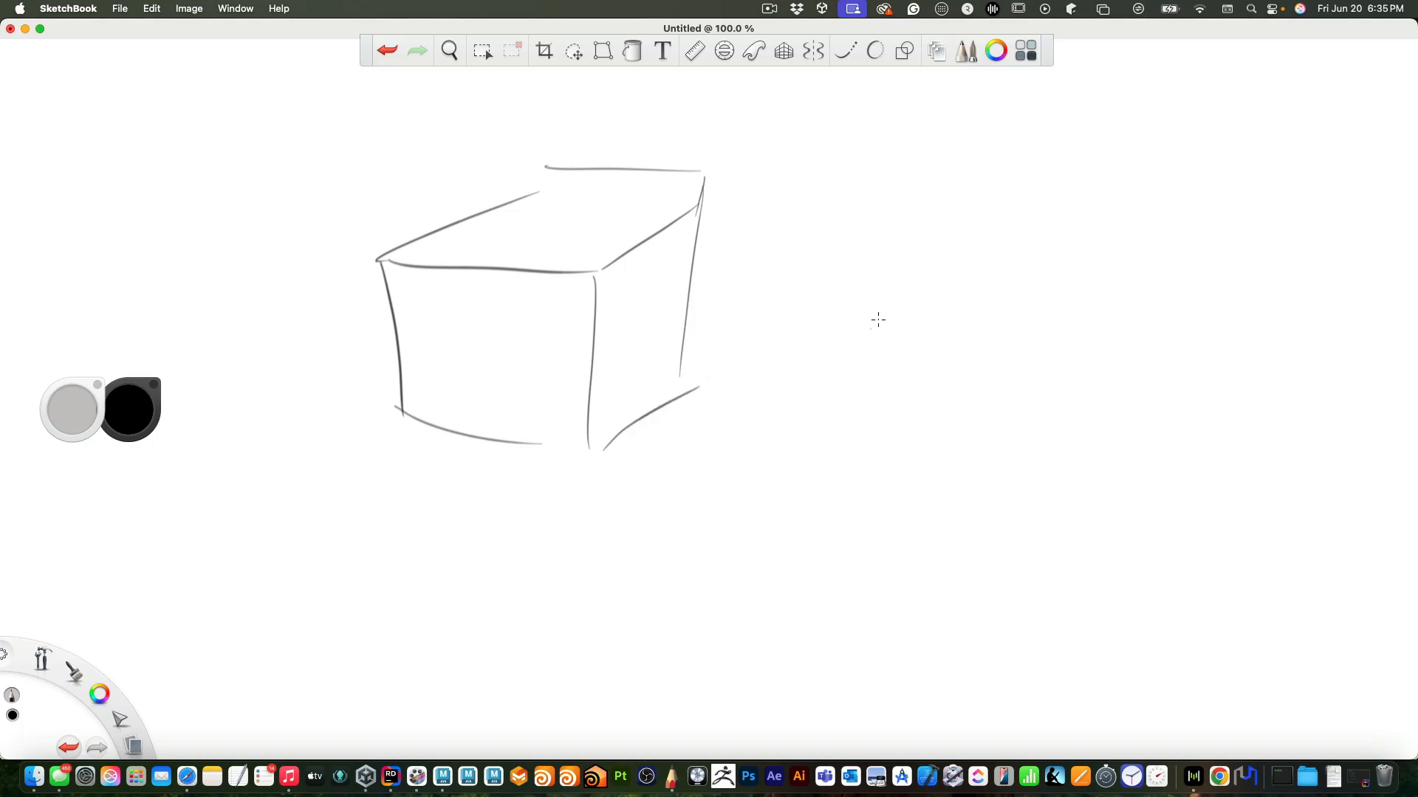
Sketch an upright rectangle beside the box to represent a flat image
mouse_move(892, 261)
mouse_down()
mouse_move(897, 475)
mouse_move(1101, 237)
mouse_move(1126, 238)
mouse_up()
drag(1134, 235, 1132, 524)
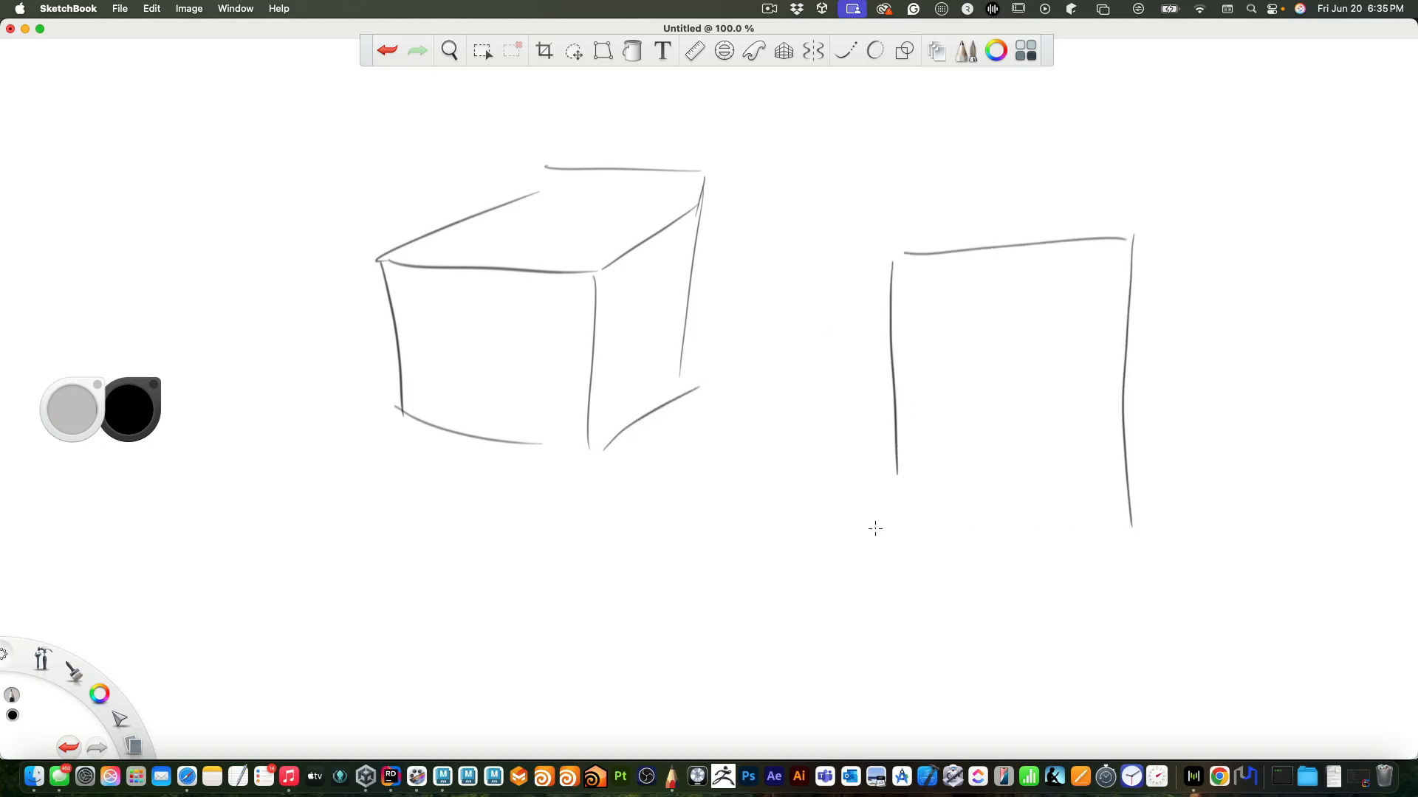
drag(876, 530, 1132, 521)
drag(901, 245, 917, 561)
drag(899, 527, 1119, 534)
drag(1122, 318, 1126, 451)
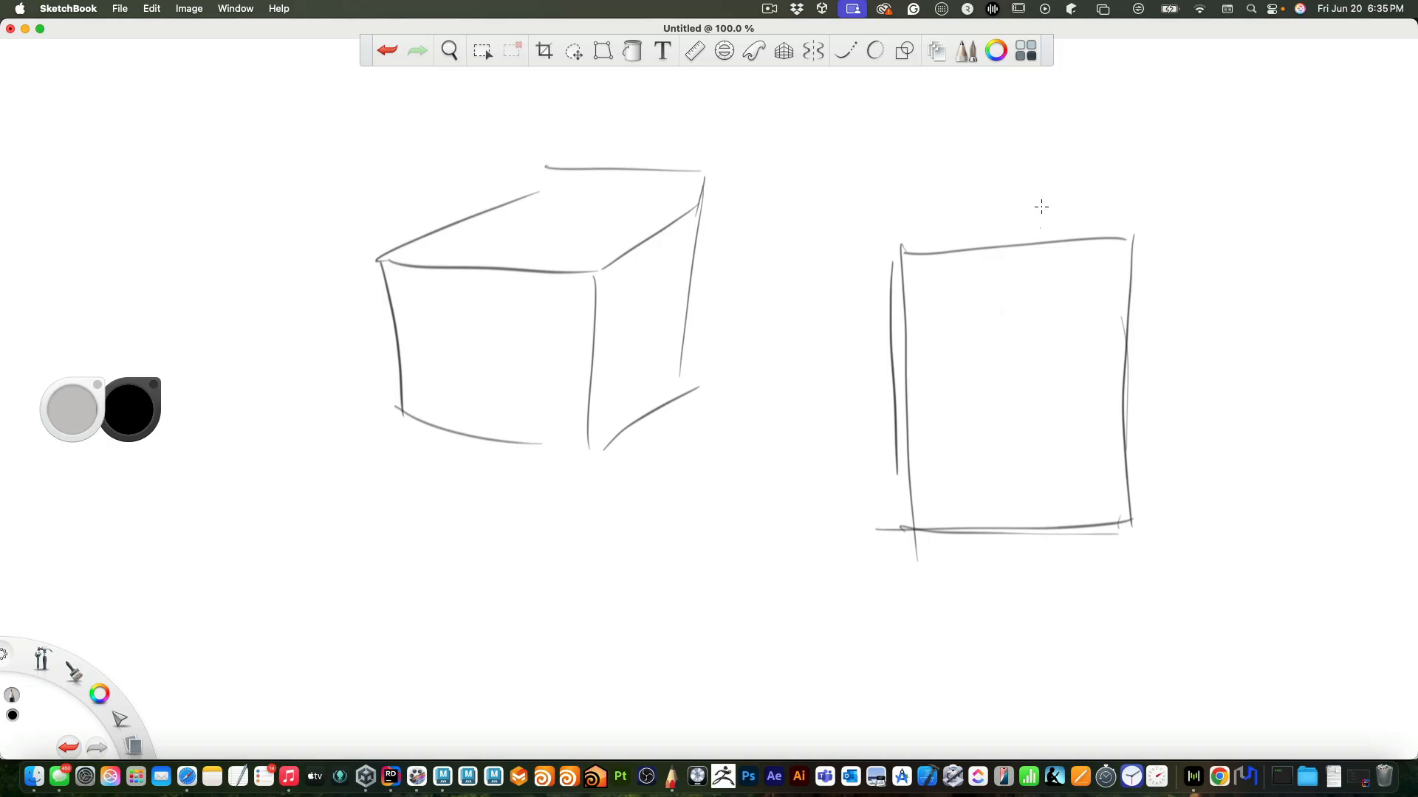
Handwrite the labels PSD, PNG and GIF around the rectangle
mouse_move(1042, 208)
mouse_down()
mouse_move(1041, 185)
mouse_move(1073, 200)
mouse_move(1116, 192)
mouse_up()
drag(1109, 165, 1115, 187)
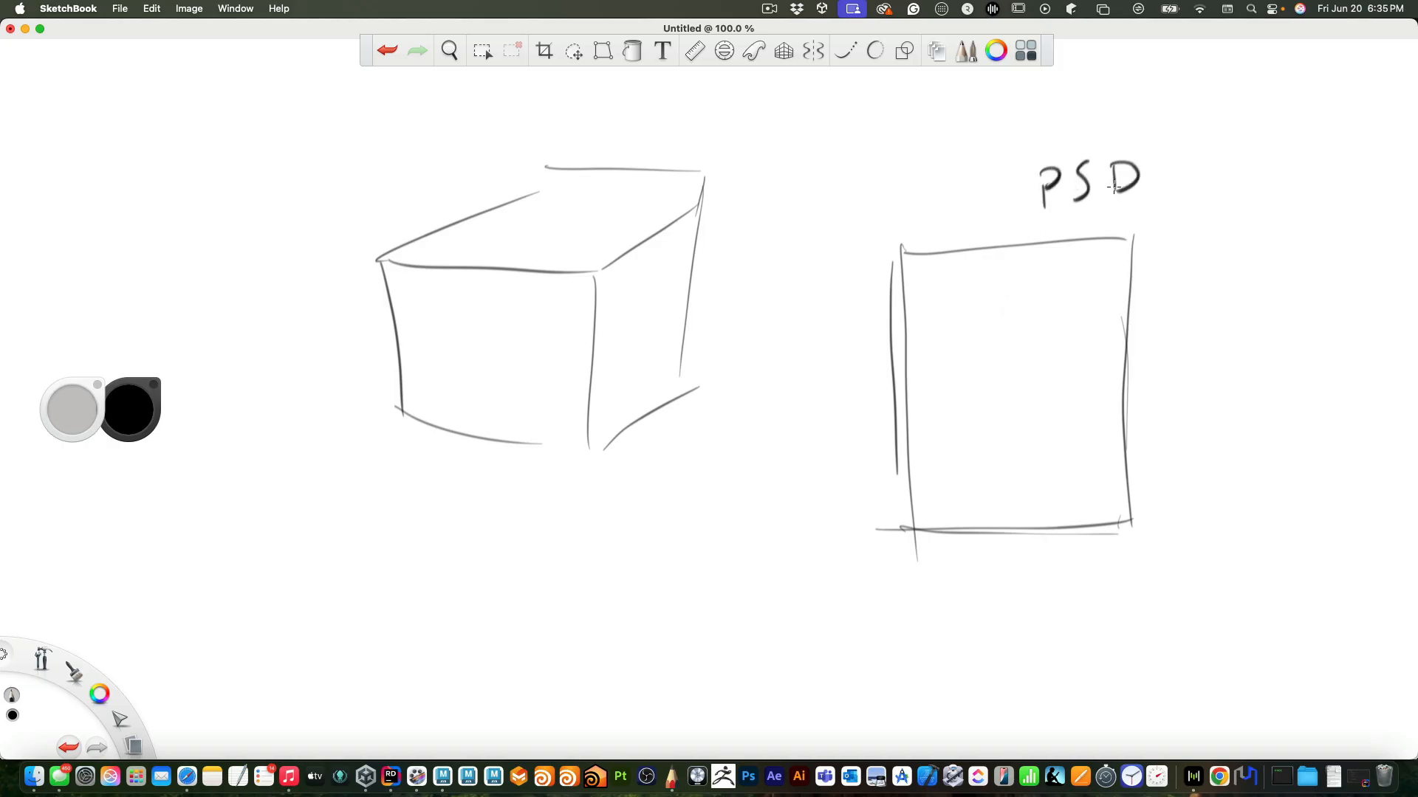
mouse_move(1175, 311)
mouse_down()
mouse_move(1187, 271)
mouse_move(1183, 292)
mouse_move(1238, 265)
mouse_move(1251, 296)
mouse_move(1259, 280)
mouse_up()
drag(1180, 371, 1184, 387)
mouse_move(1208, 373)
mouse_down()
mouse_move(1204, 395)
mouse_move(1218, 395)
mouse_up()
mouse_move(1220, 373)
mouse_down()
mouse_move(1235, 370)
mouse_move(1232, 382)
mouse_up()
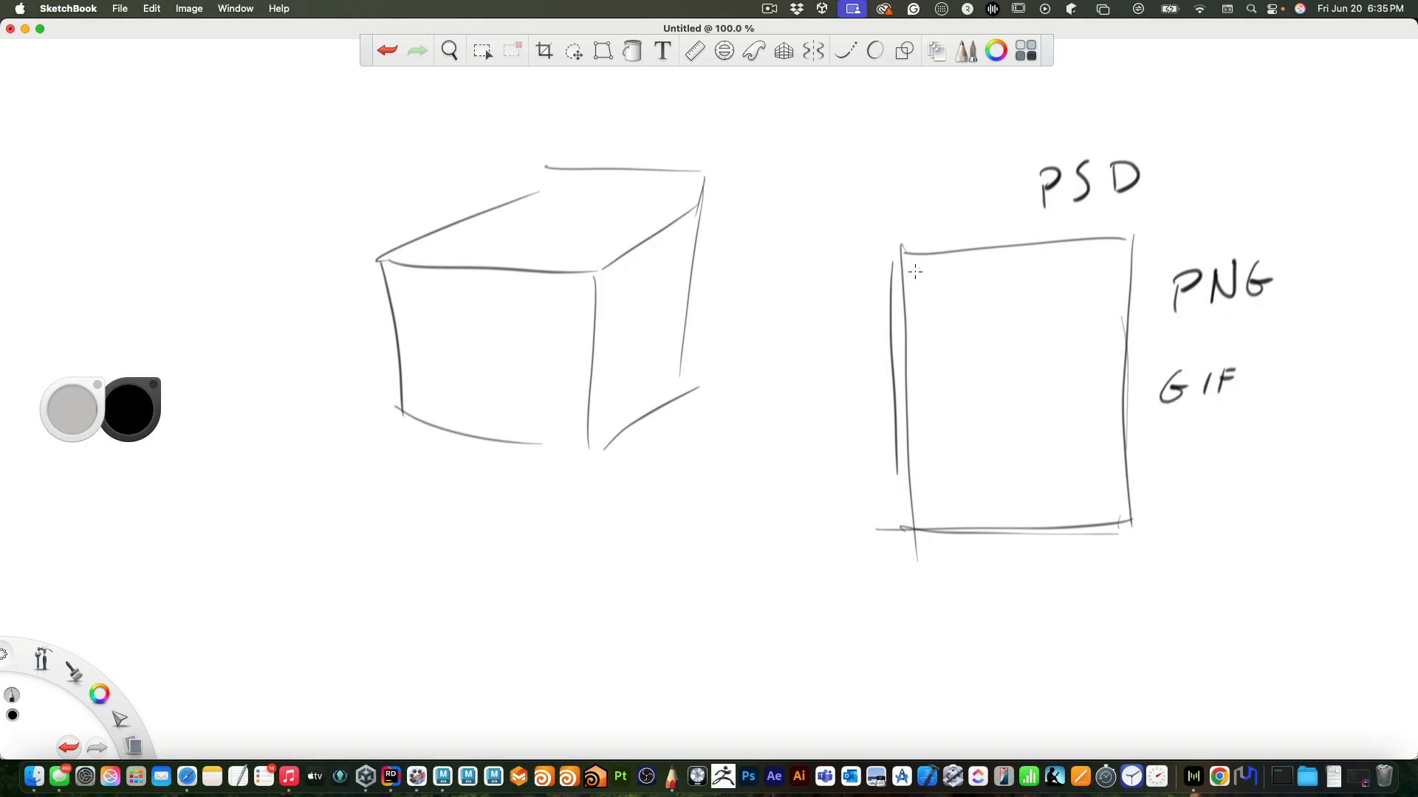
Mark the rectangle's upper edge and corner with X and Y, and write a circled XYZ above the box
drag(883, 261, 1142, 252)
drag(929, 220, 929, 312)
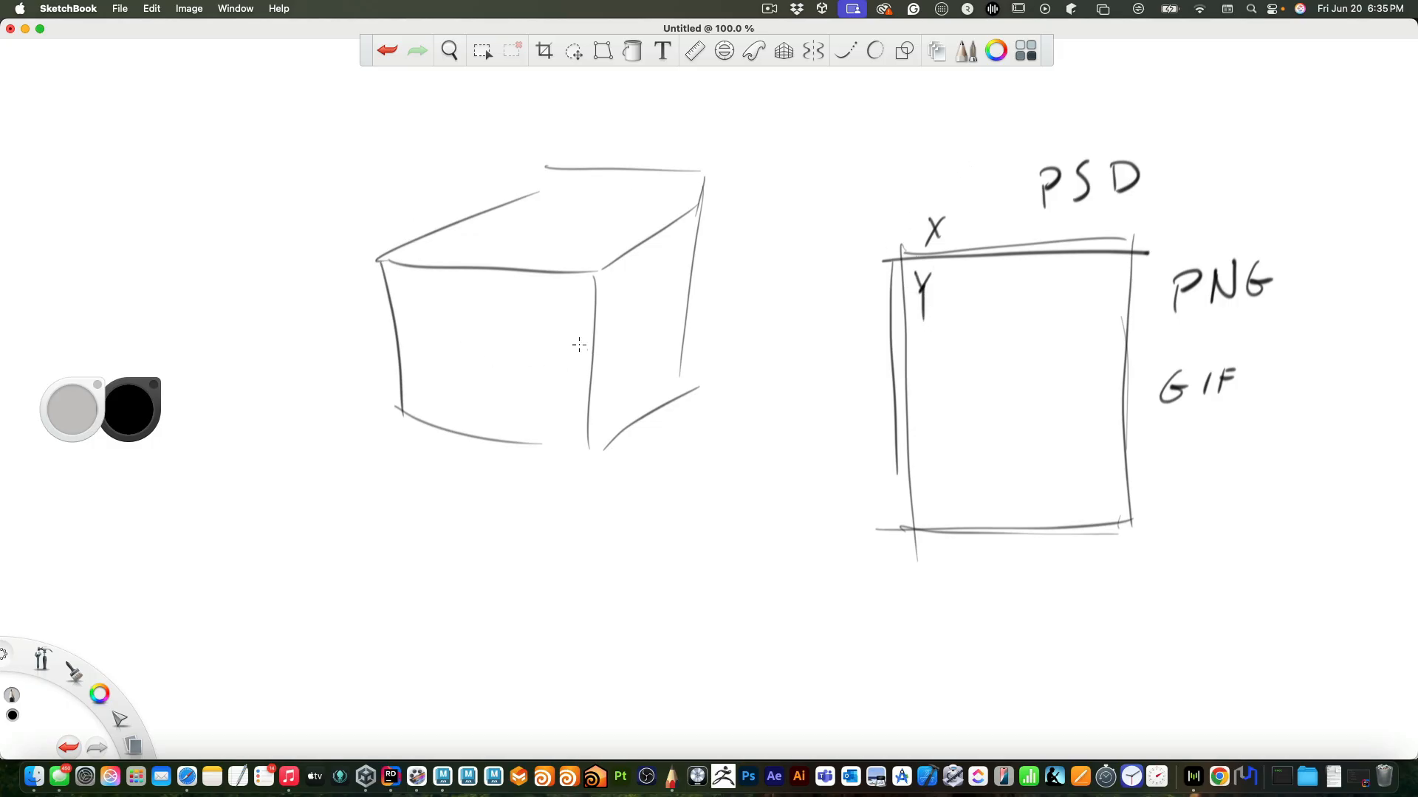
drag(438, 171, 452, 195)
mouse_move(452, 172)
mouse_down()
mouse_move(441, 196)
mouse_move(477, 165)
mouse_move(473, 186)
mouse_up()
mouse_move(494, 152)
mouse_down()
mouse_move(509, 146)
mouse_move(510, 168)
mouse_up()
drag(412, 209, 473, 208)
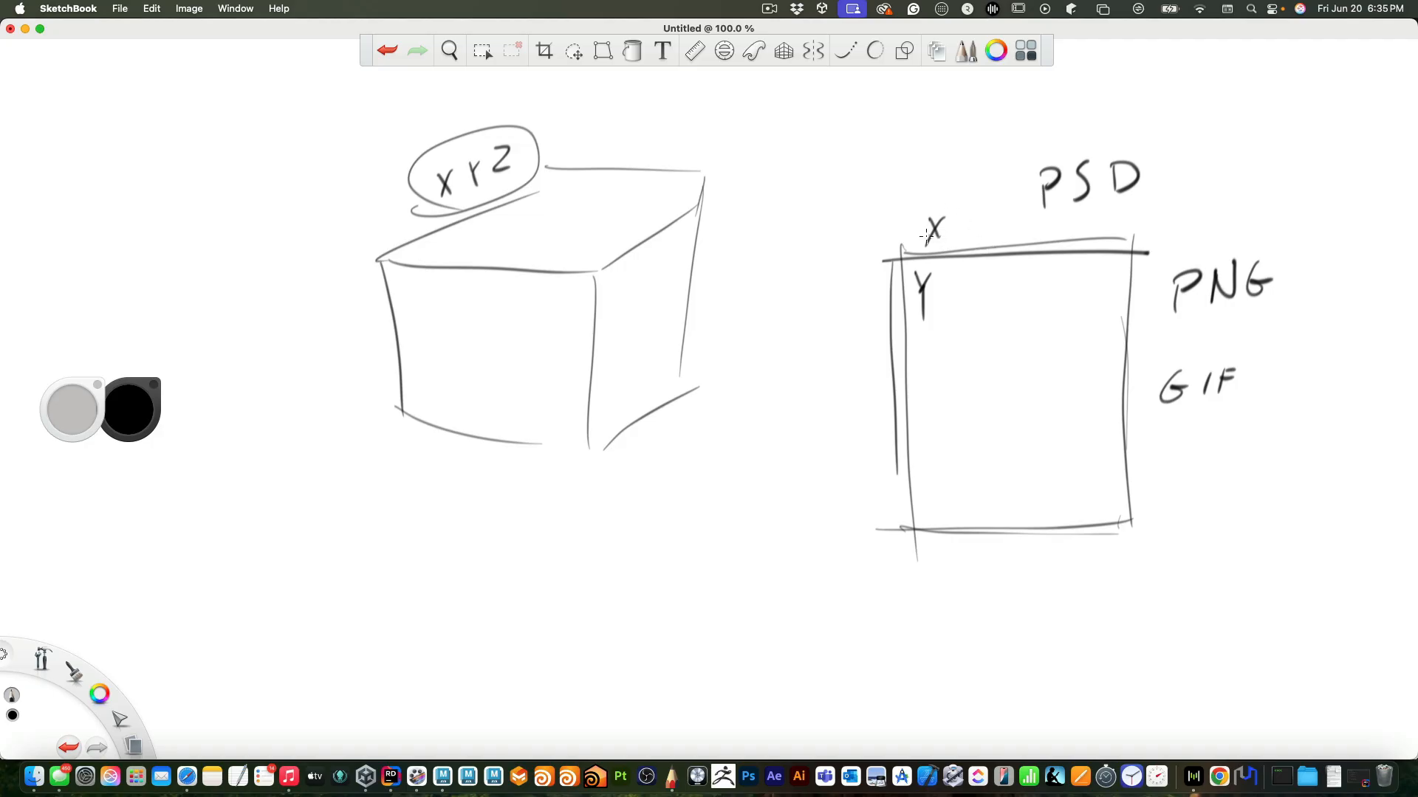
Scribble out the X and Y labels at the rectangle's corner and write U and V beside them
drag(926, 236, 936, 222)
drag(923, 281, 929, 295)
drag(862, 229, 866, 245)
mouse_move(875, 228)
mouse_down()
mouse_move(873, 294)
mouse_move(1042, 286)
mouse_move(1039, 371)
mouse_up()
Draw two stacked four-sided faces with corner points inside the rectangle
mouse_move(953, 299)
mouse_down()
mouse_move(953, 370)
mouse_move(1043, 381)
mouse_up()
mouse_move(955, 382)
mouse_down()
mouse_move(988, 464)
mouse_move(1037, 457)
mouse_up()
mouse_move(1040, 384)
mouse_down()
mouse_move(1038, 455)
mouse_move(965, 469)
mouse_up()
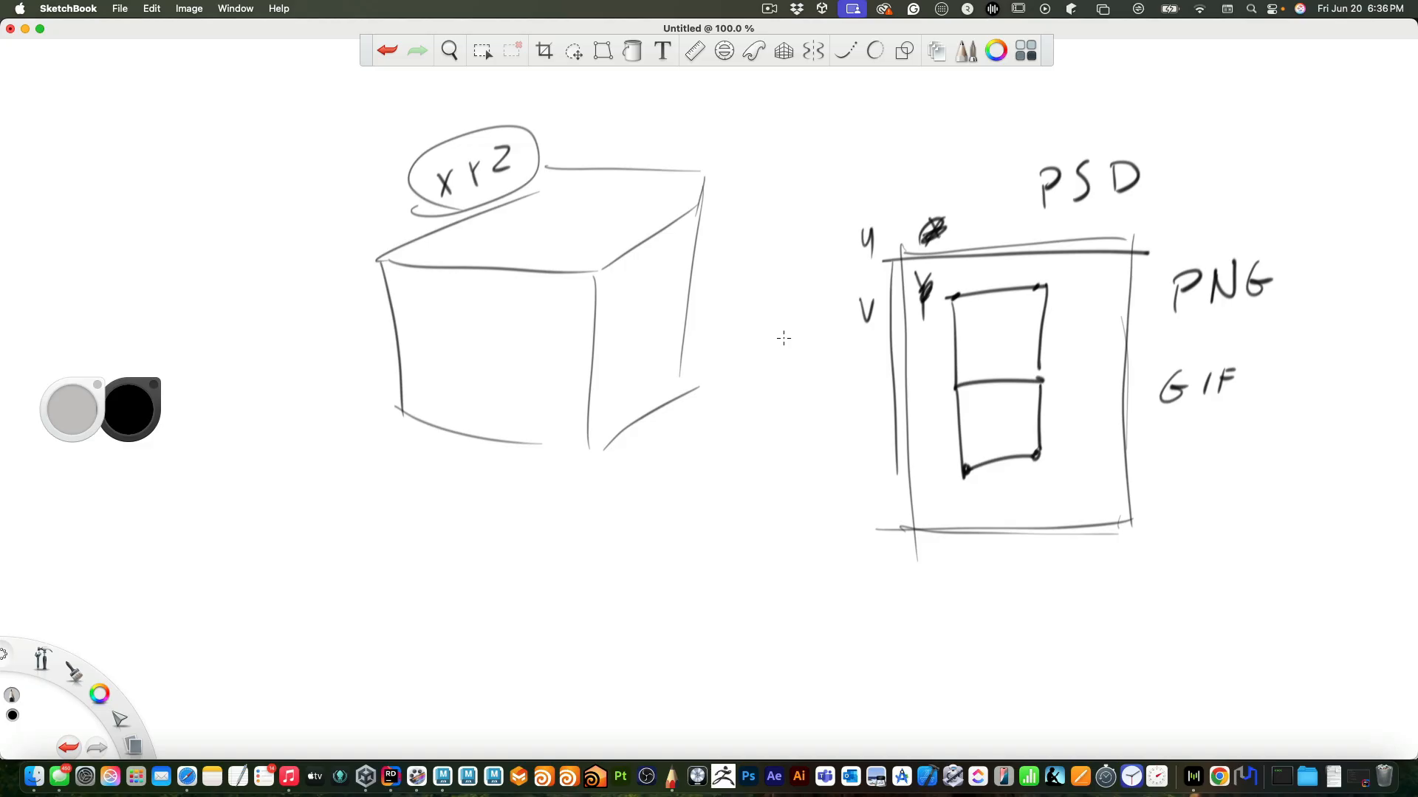
Switch back to Maya, select the whole table mesh in object mode and unfold its UVs
key(super+Tab)
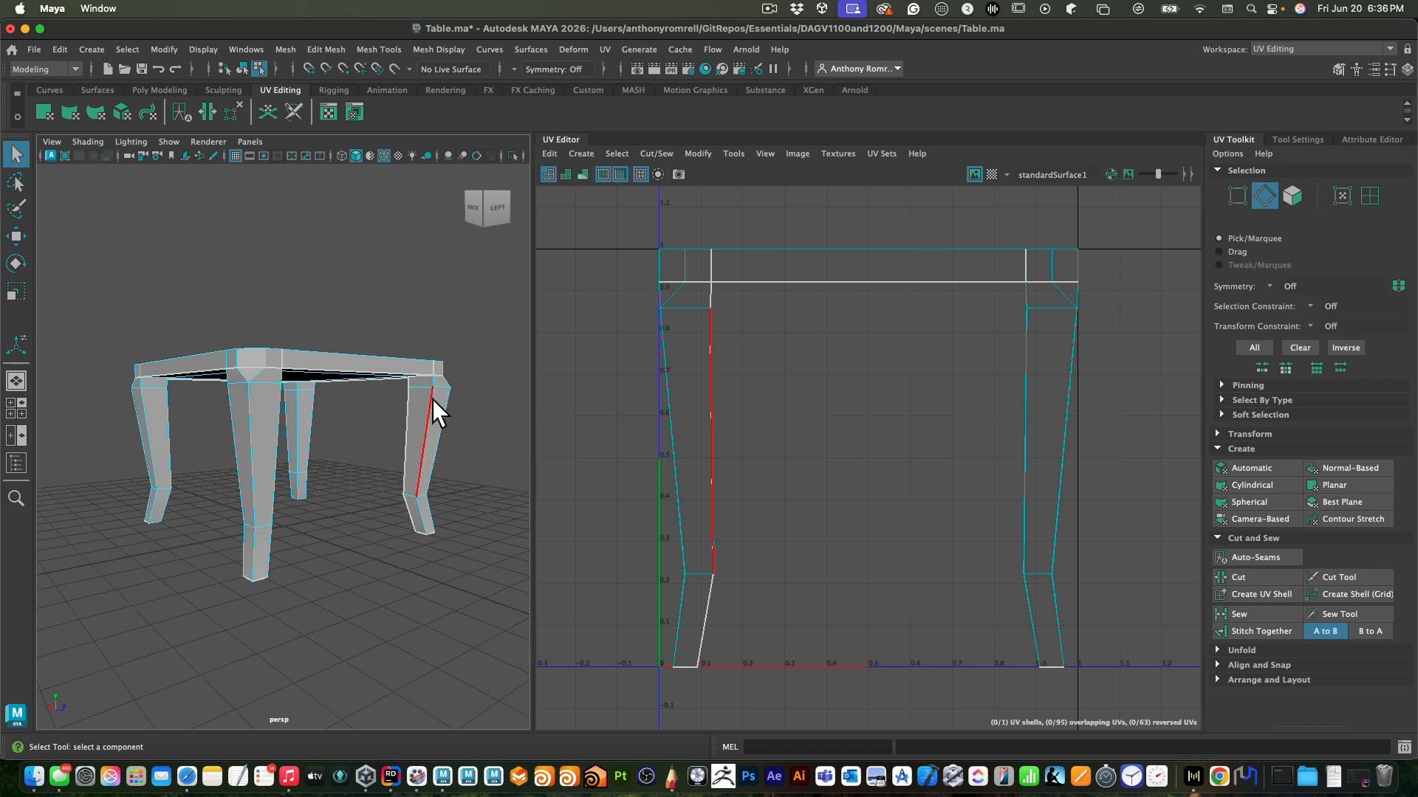
right_drag(440, 397, 502, 307)
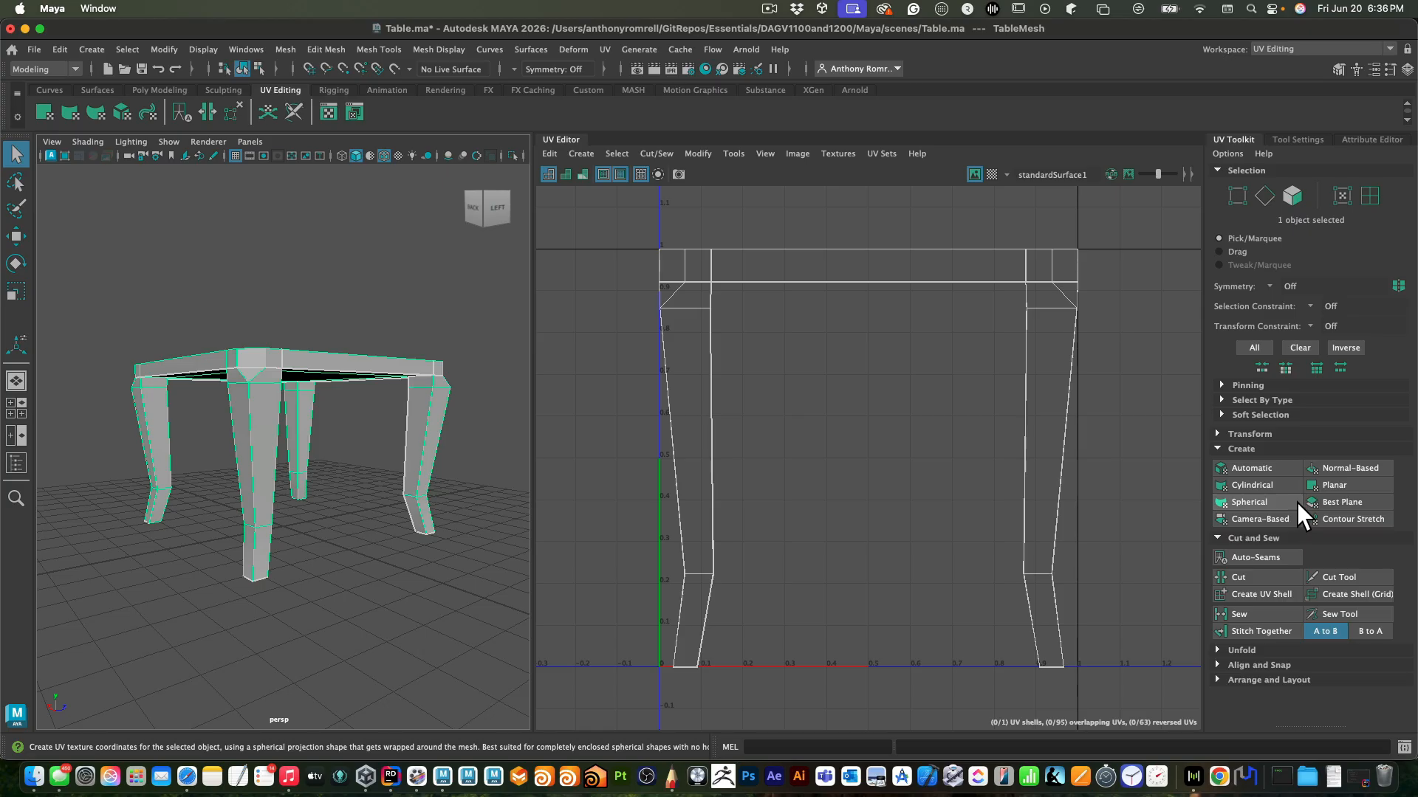
click(1223, 653)
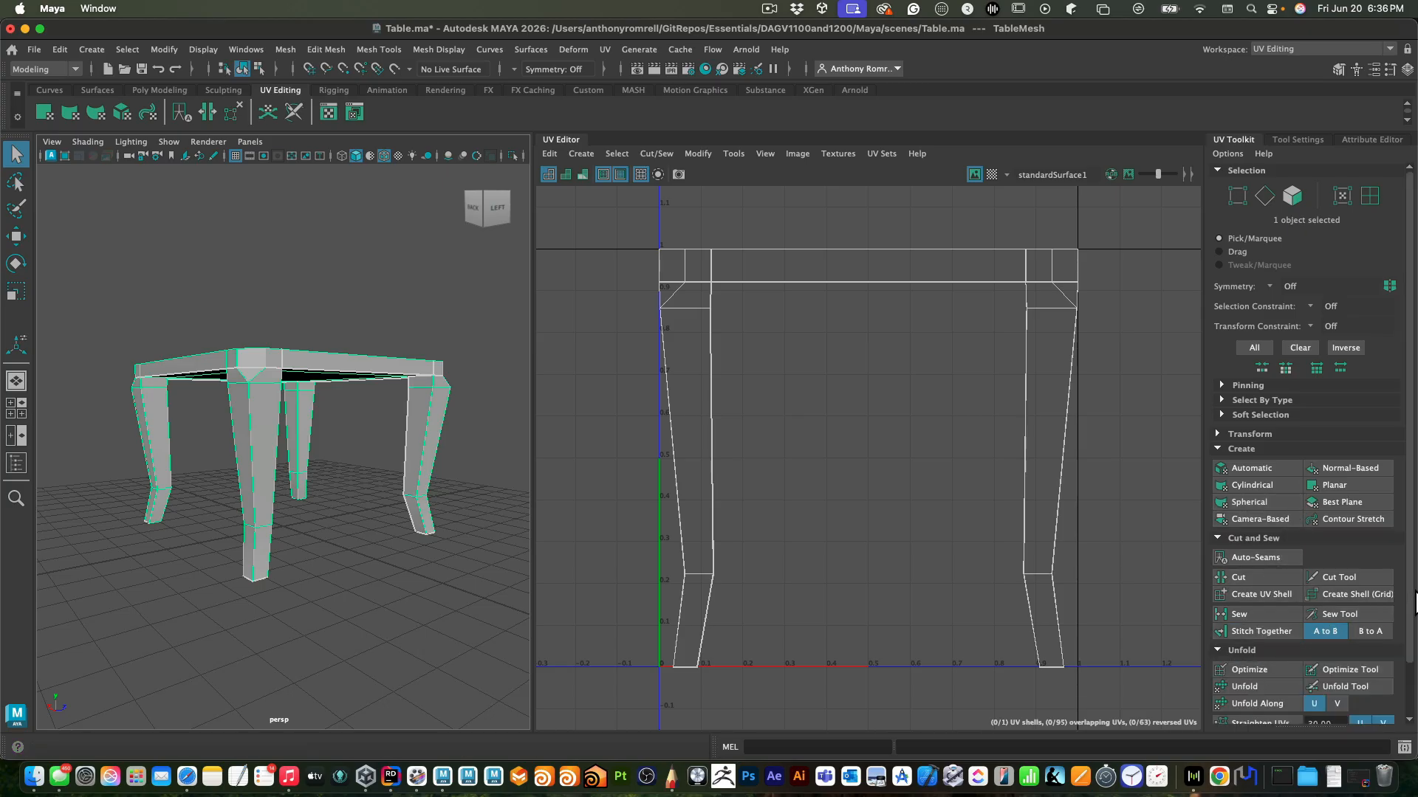
scroll(1412, 612, down, 2)
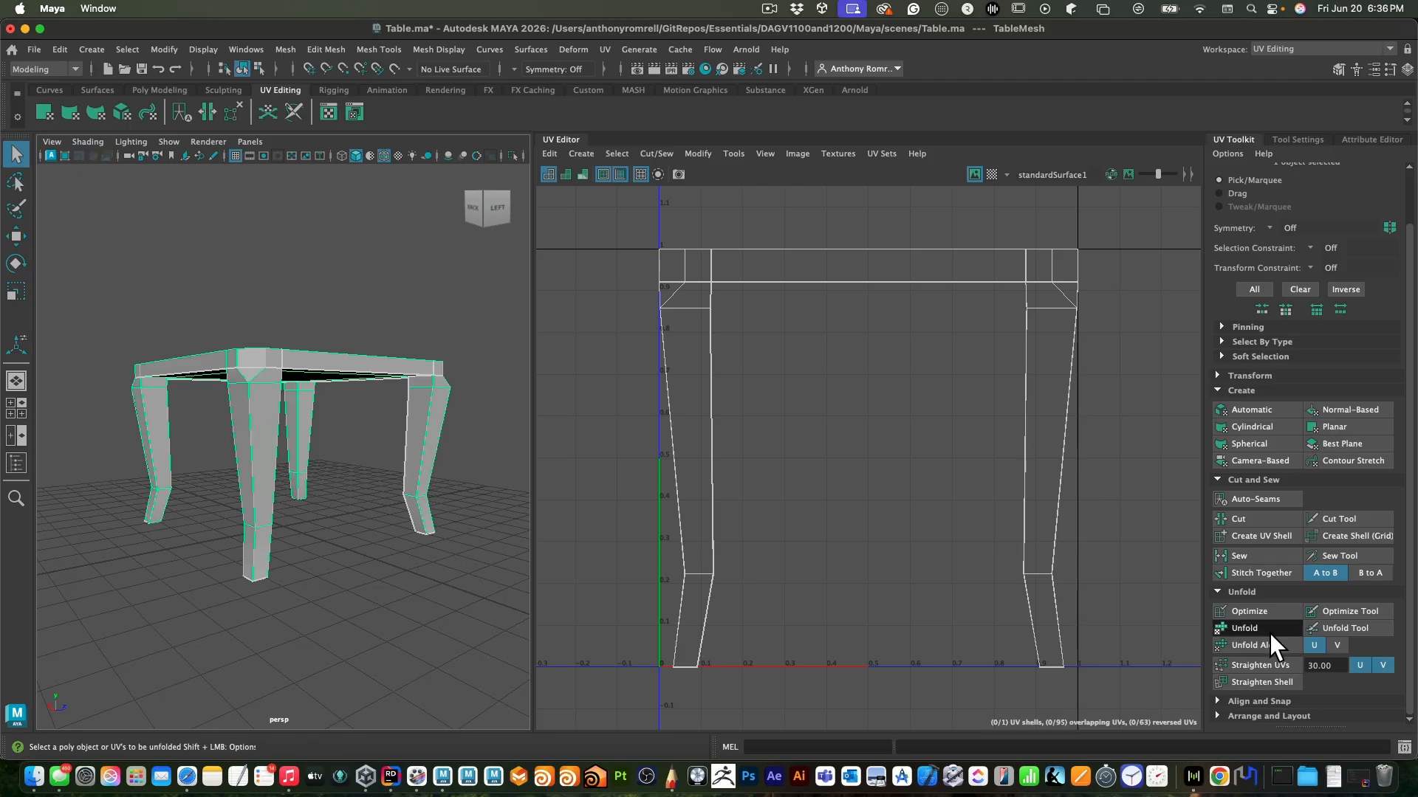
click(1248, 628)
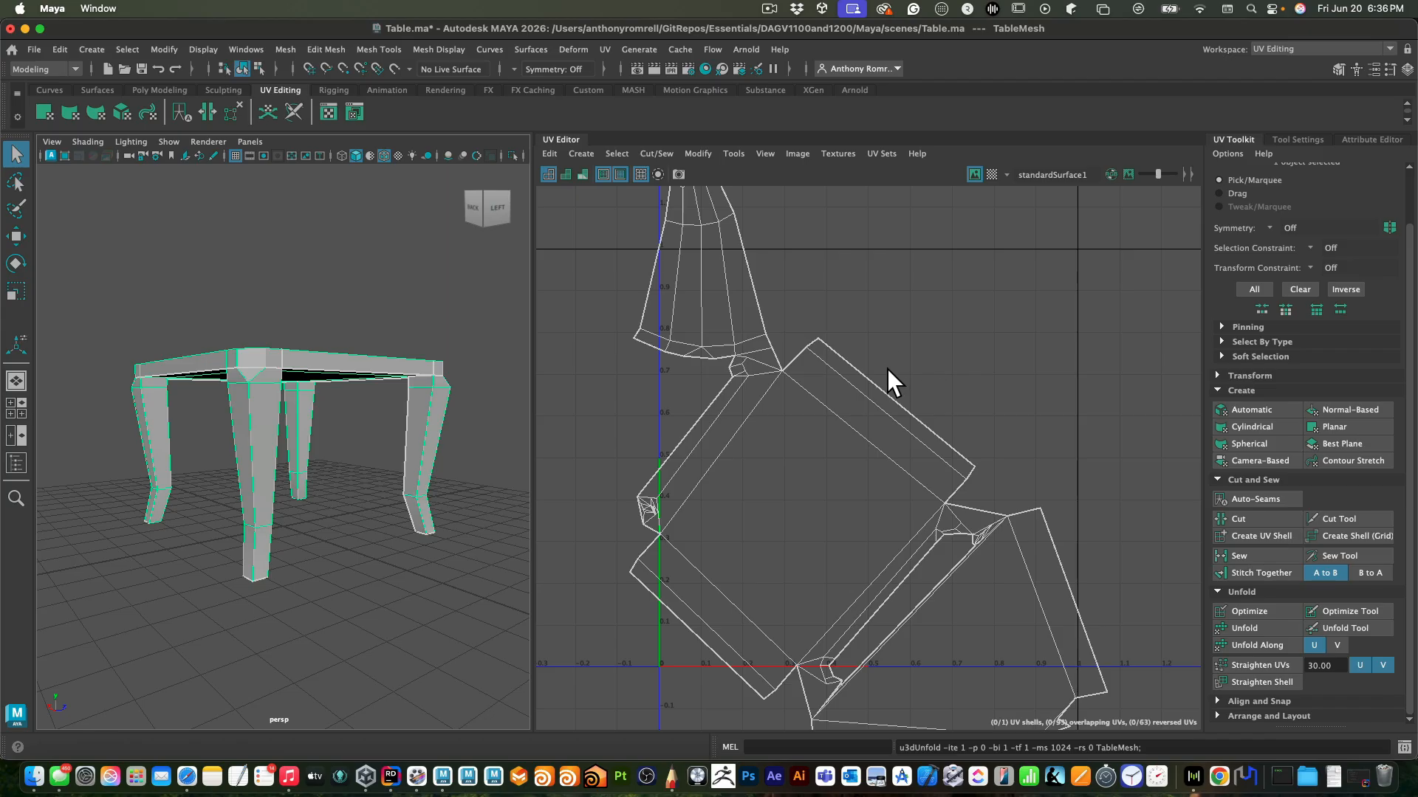
alt+middle_drag(934, 405, 913, 363)
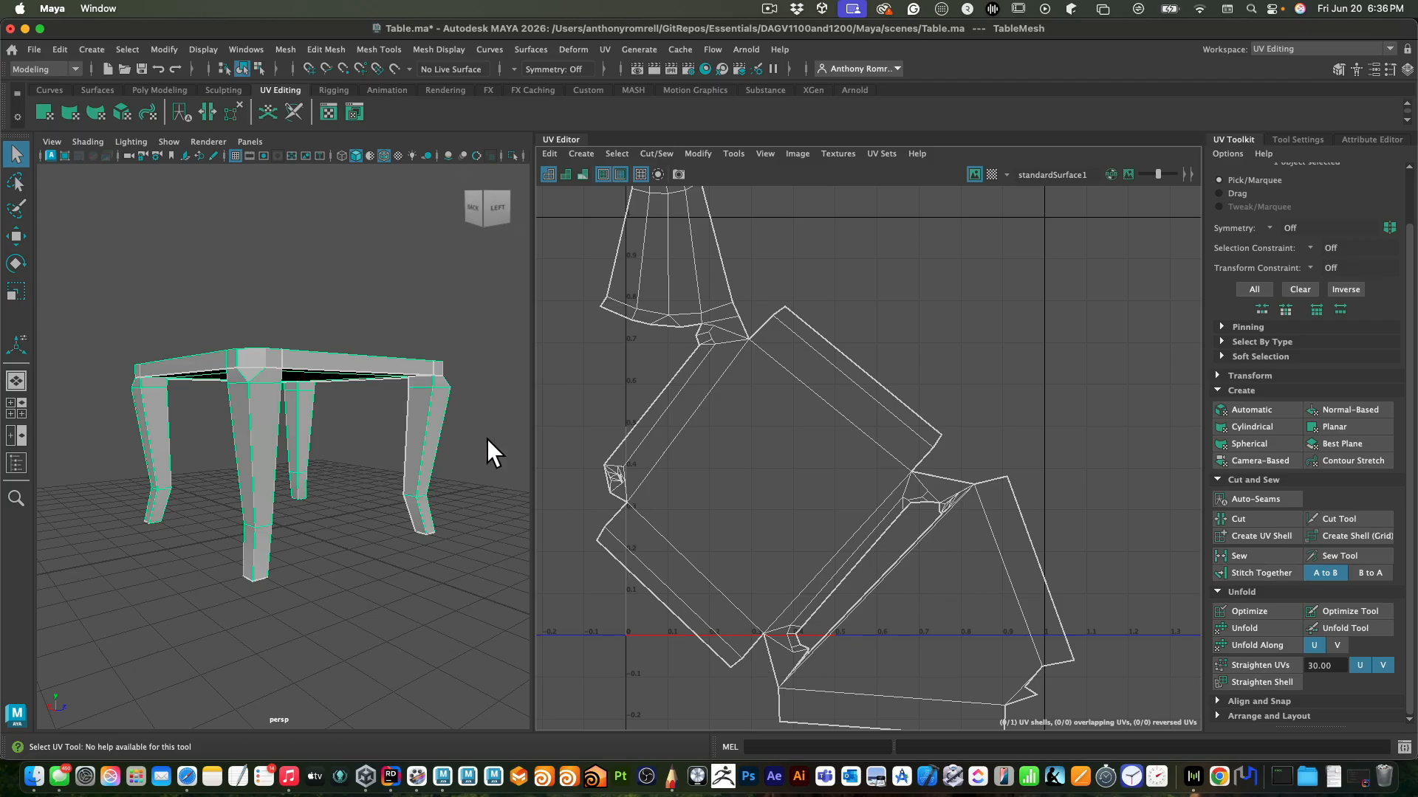
In edge mode, cut the UV edges that connect the underside piece to the narrow side strip
click(366, 503)
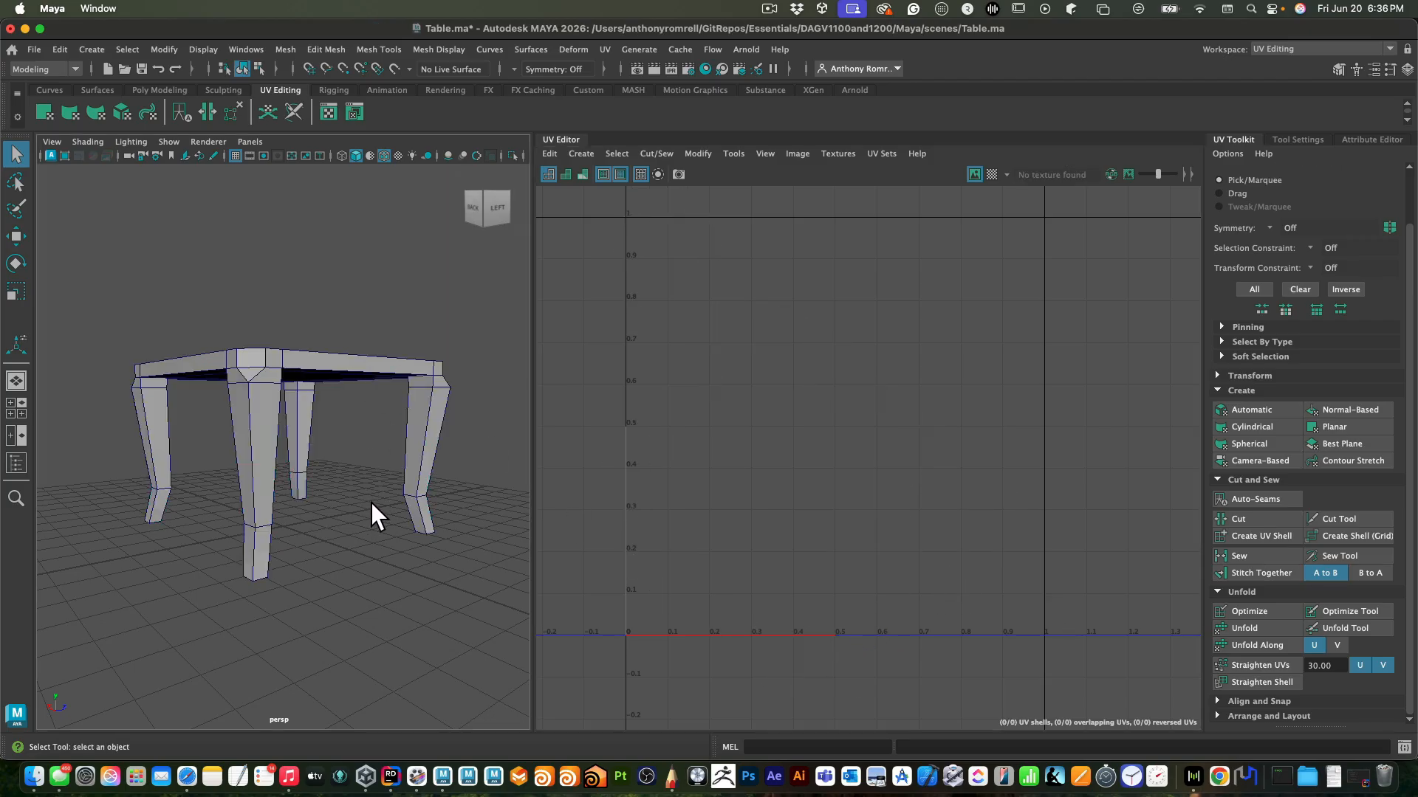
alt+drag(370, 503, 366, 361)
click(303, 473)
alt+drag(303, 472, 341, 480)
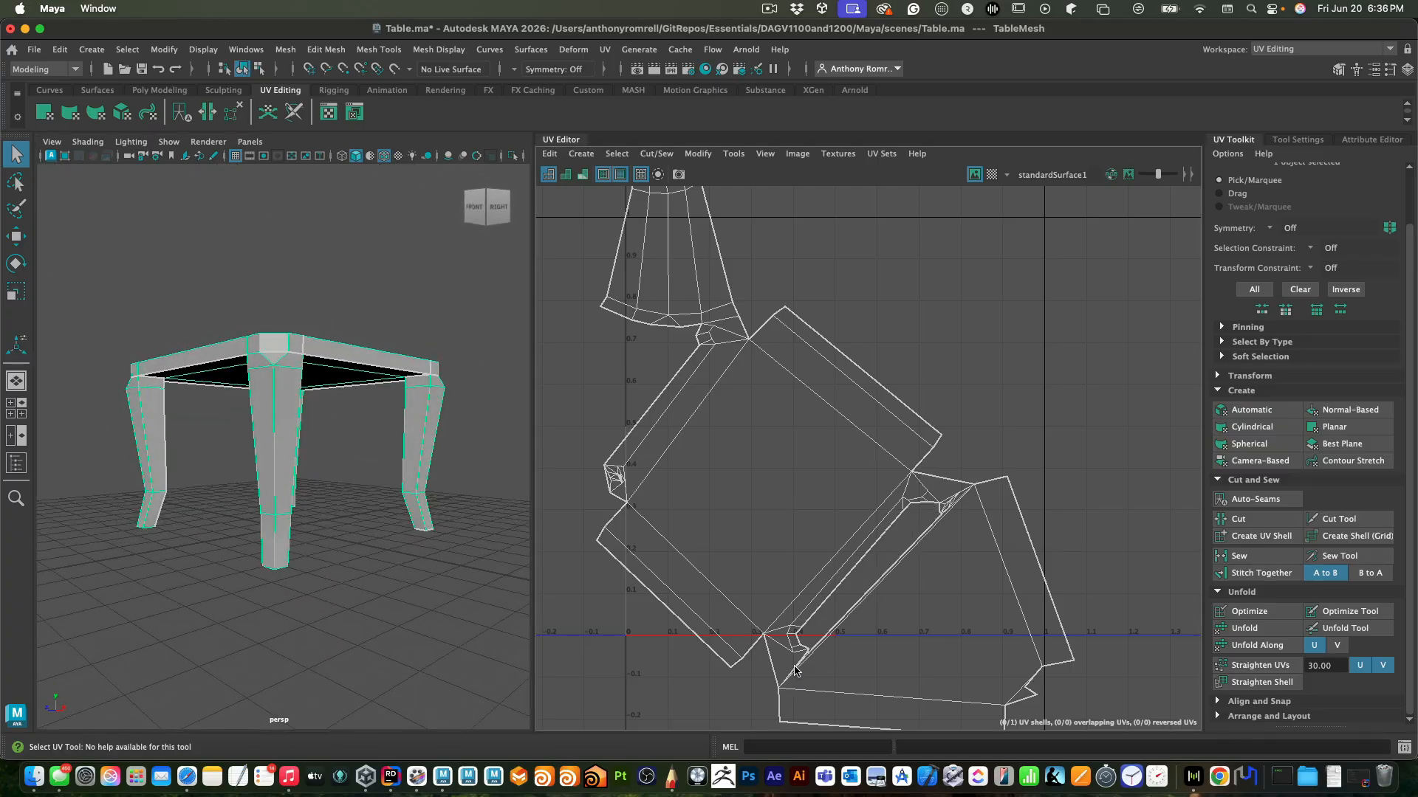
right_drag(798, 671, 798, 488)
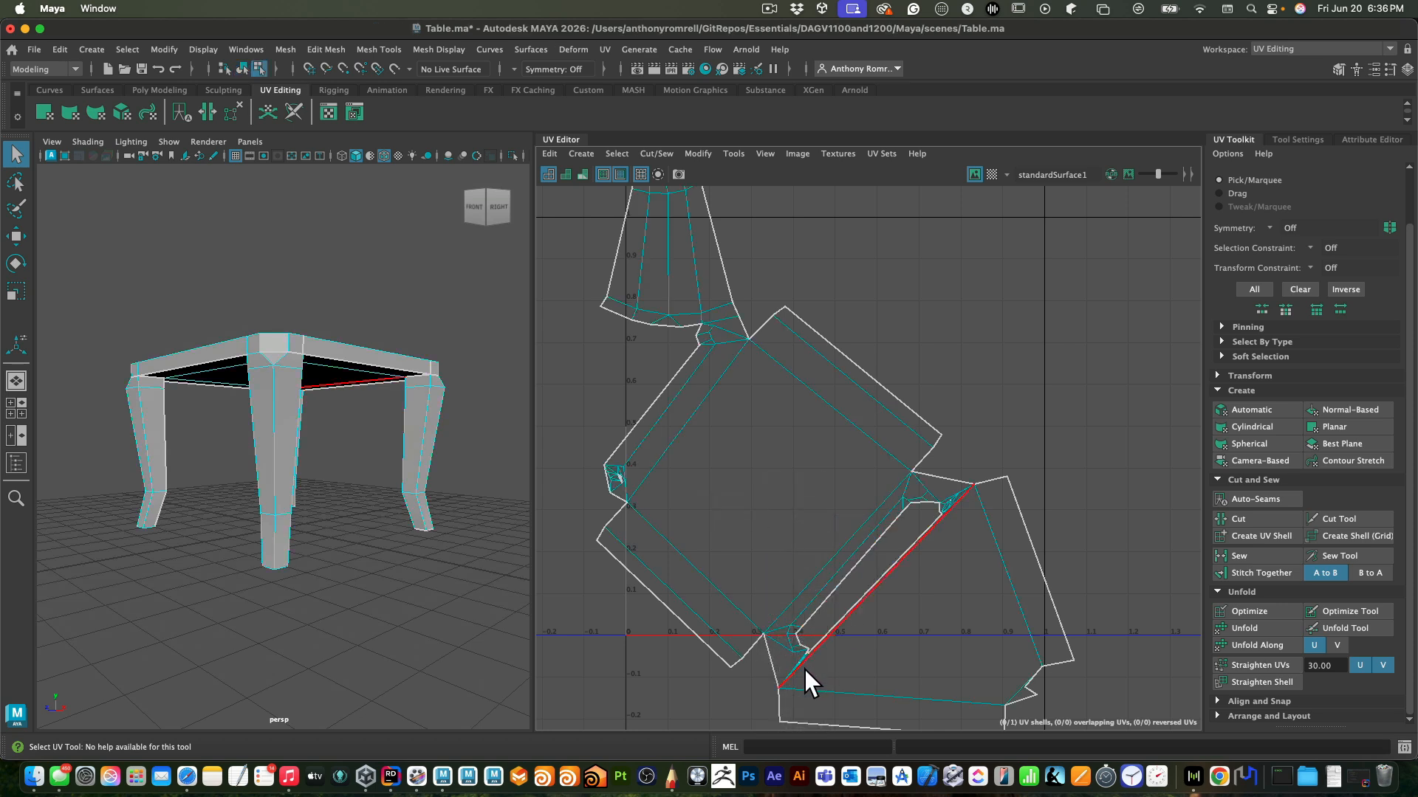
click(805, 669)
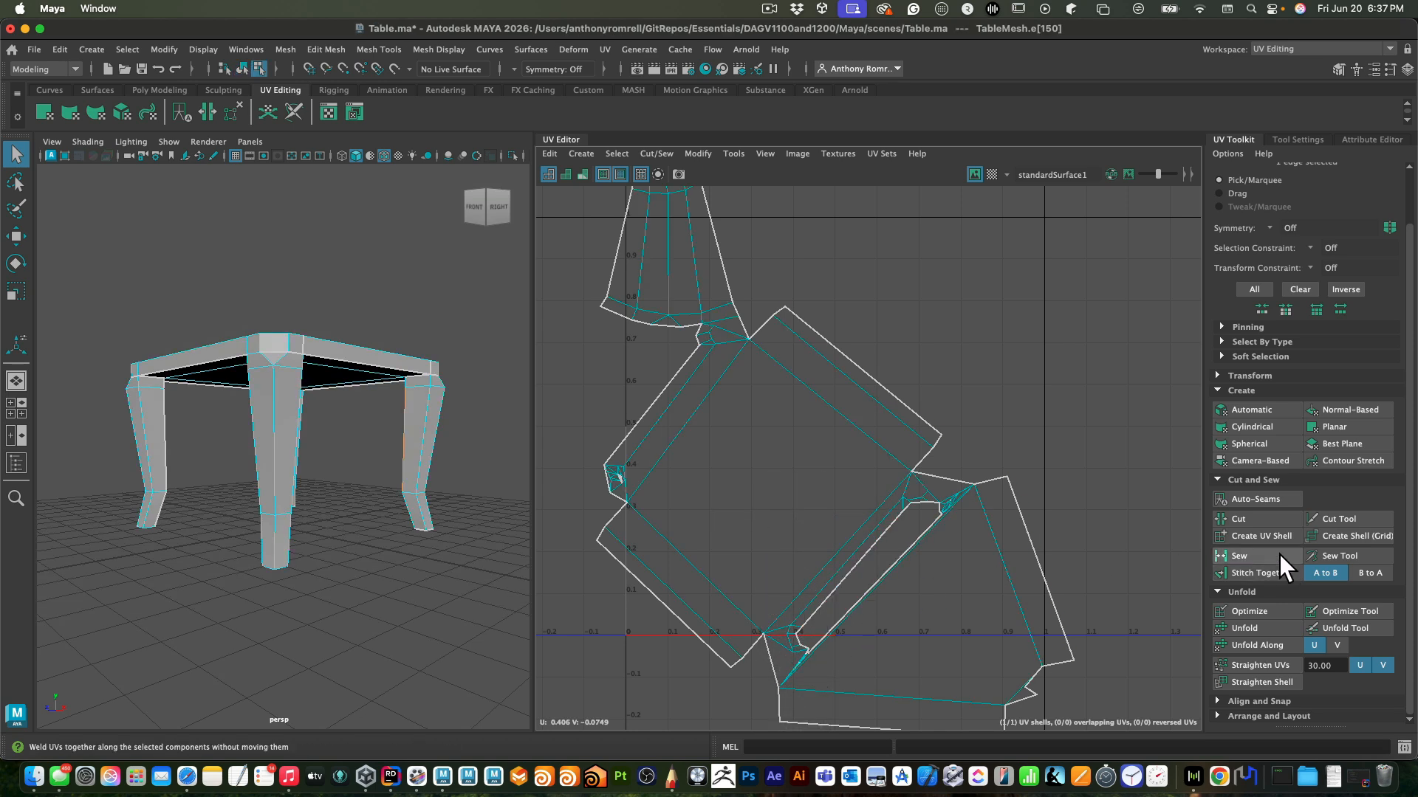
click(1258, 524)
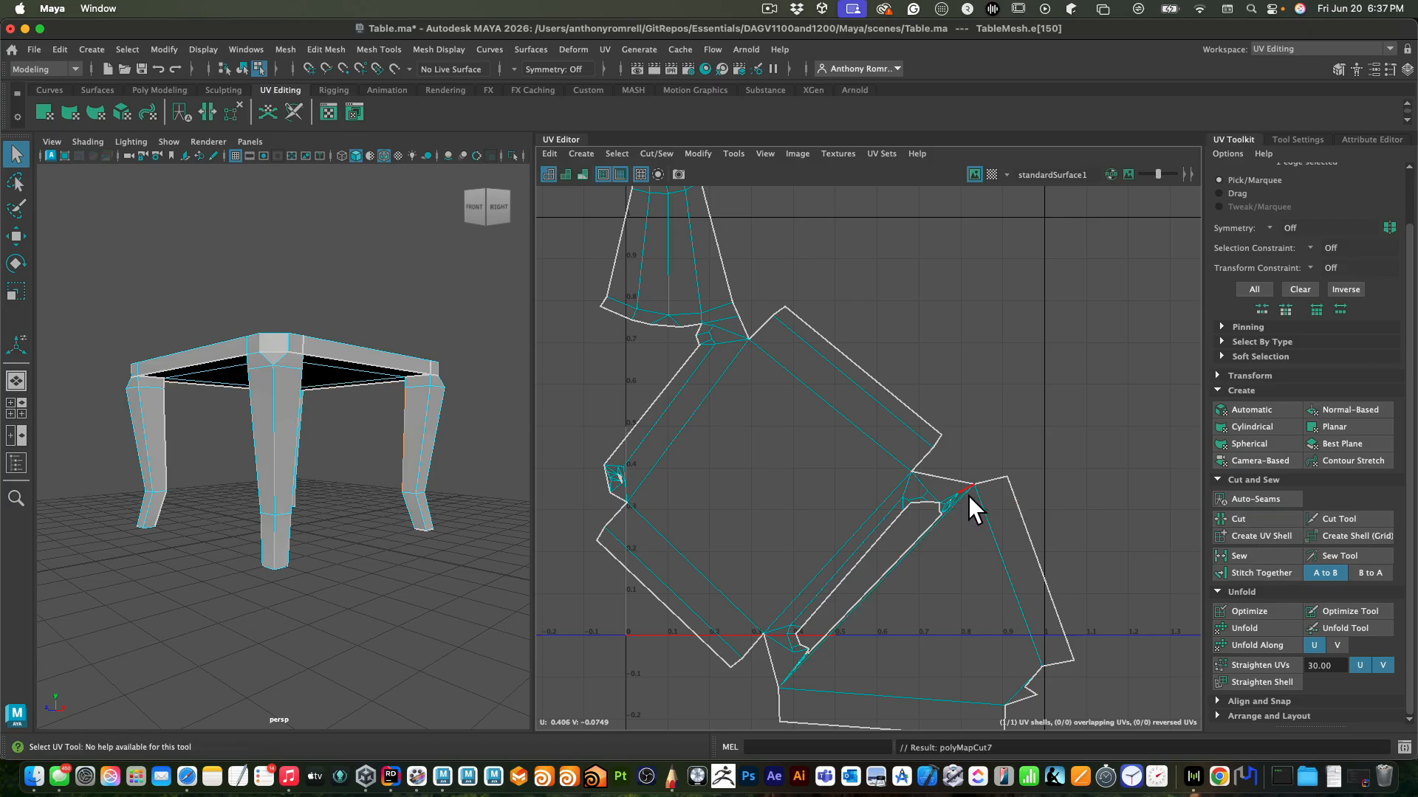
shift+click(968, 496)
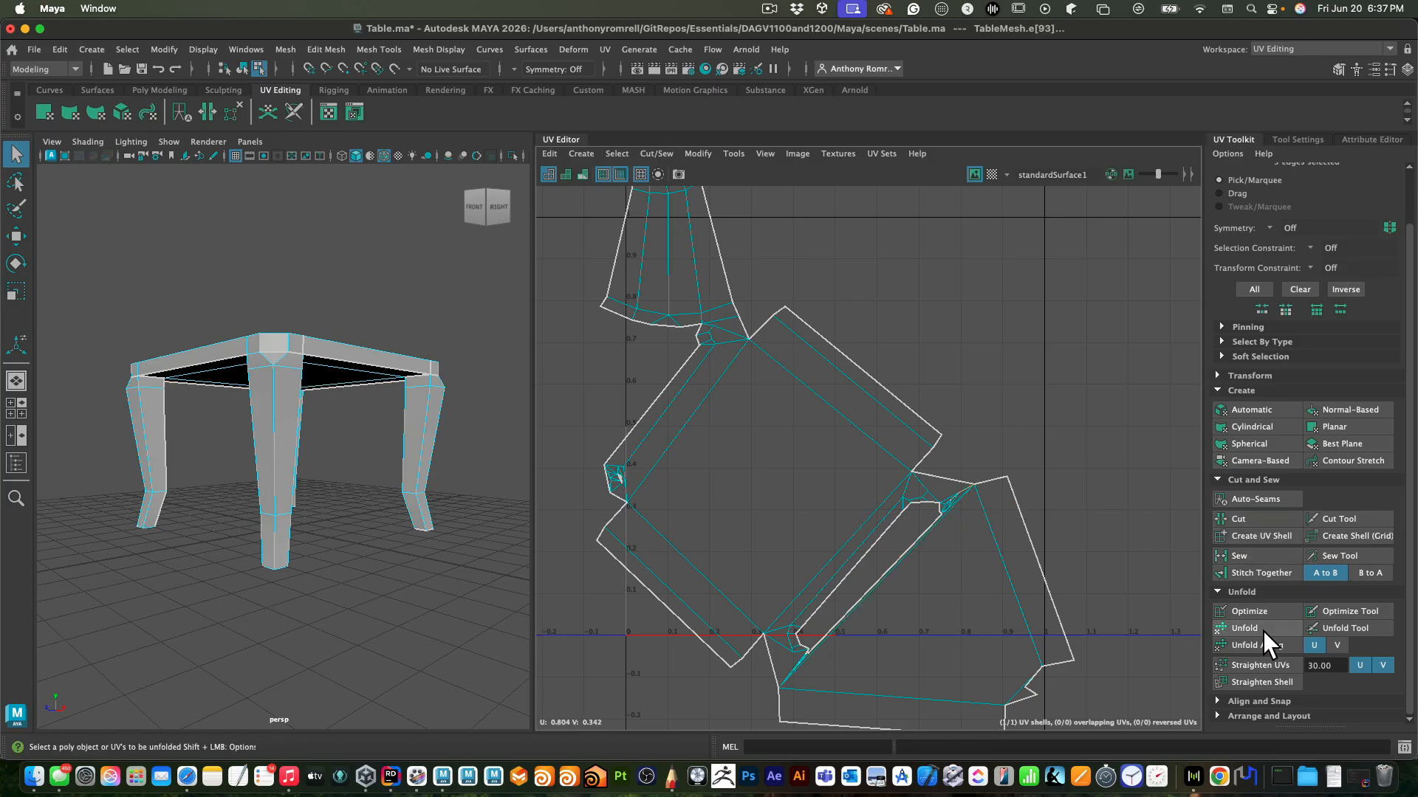
click(1261, 525)
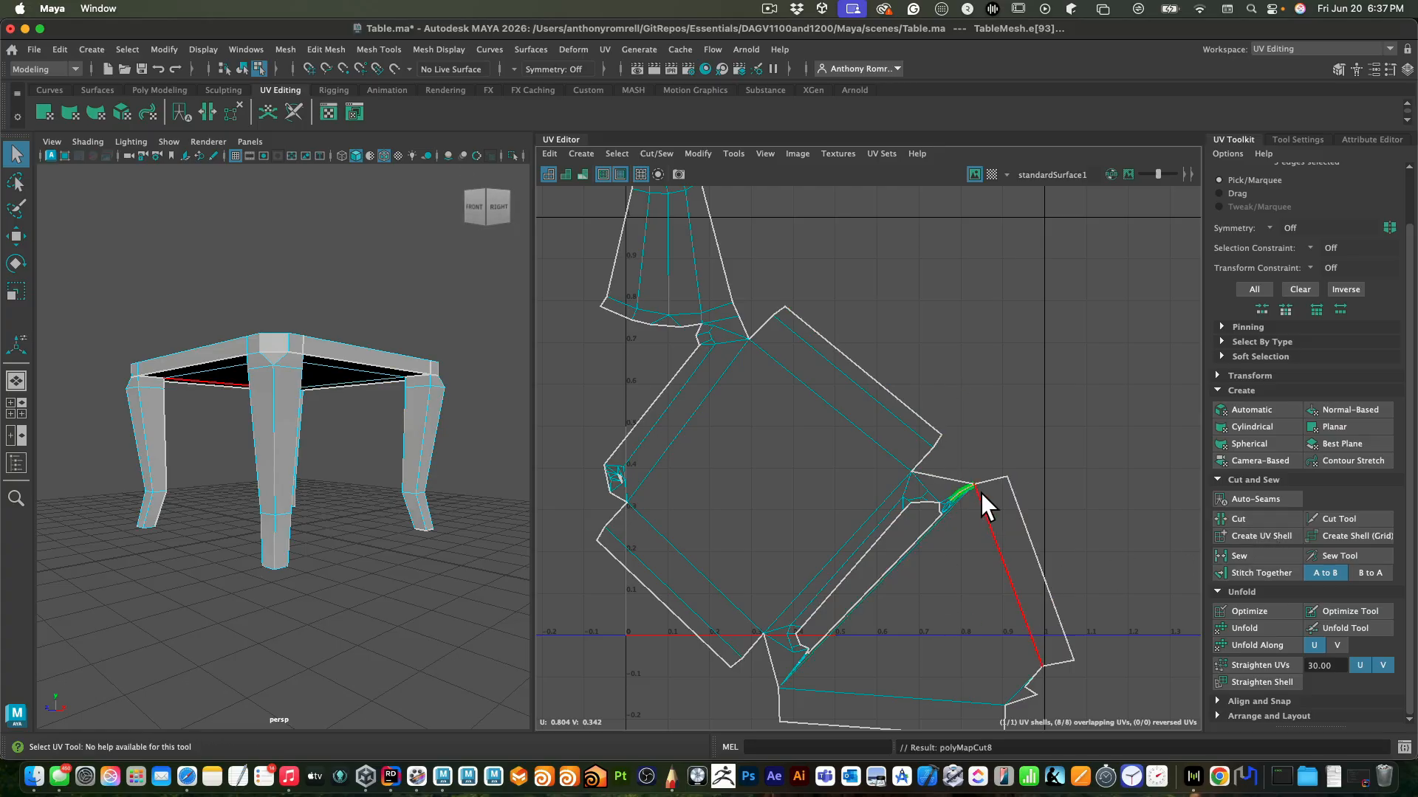
Select the large underside face in the UV layout and examine where it sits beneath the tabletop
alt+middle_drag(980, 493, 971, 339)
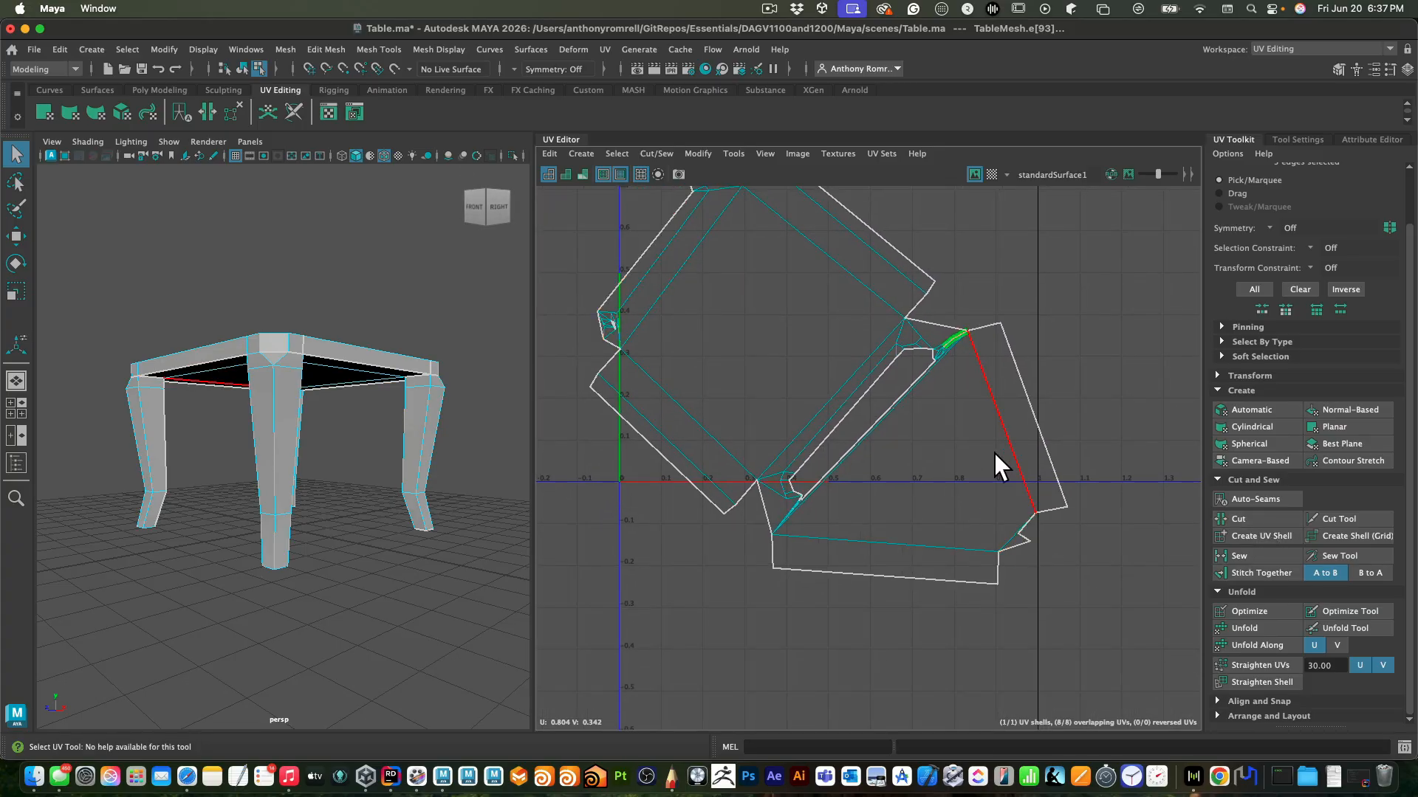
alt+middle_drag(865, 558, 816, 606)
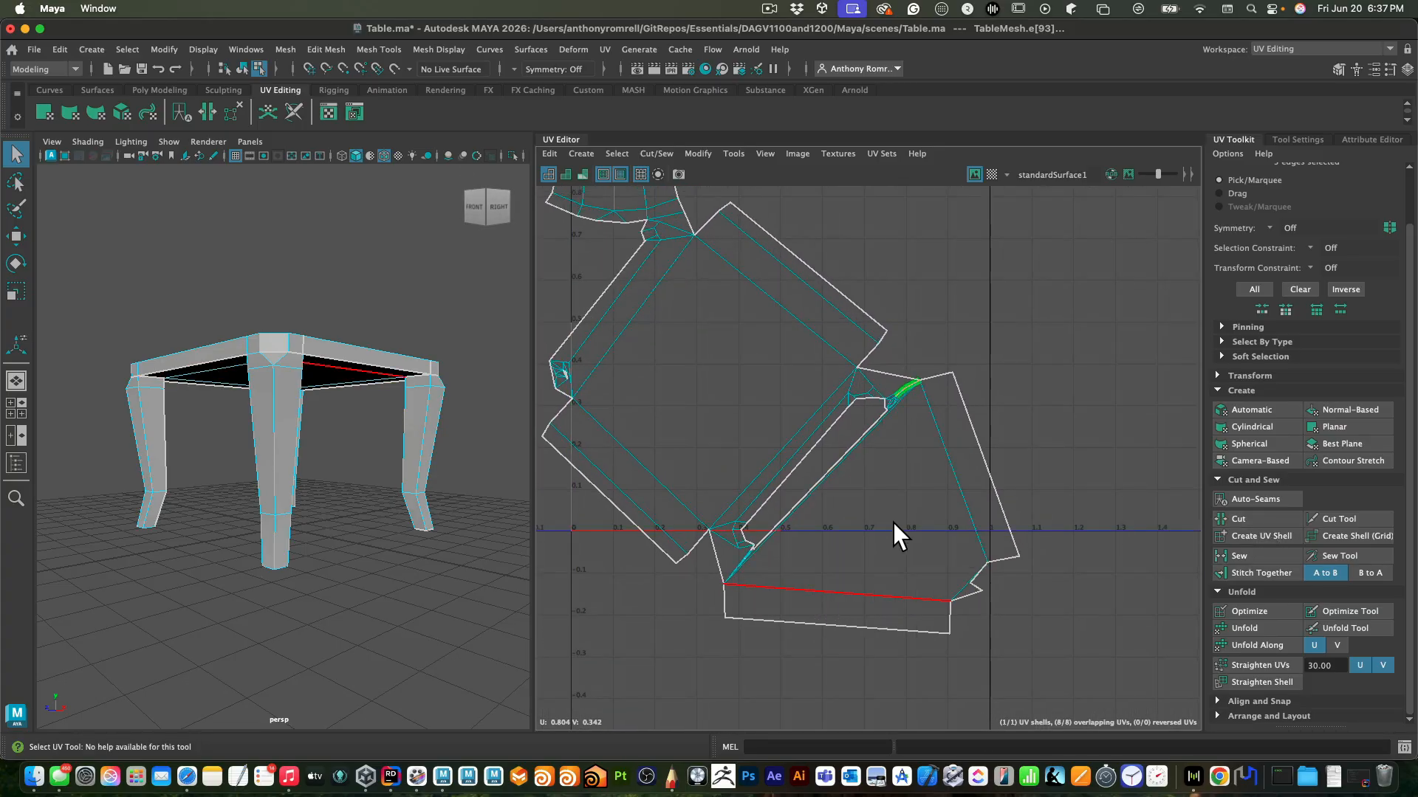
click(875, 443)
right_drag(892, 508, 896, 550)
click(907, 567)
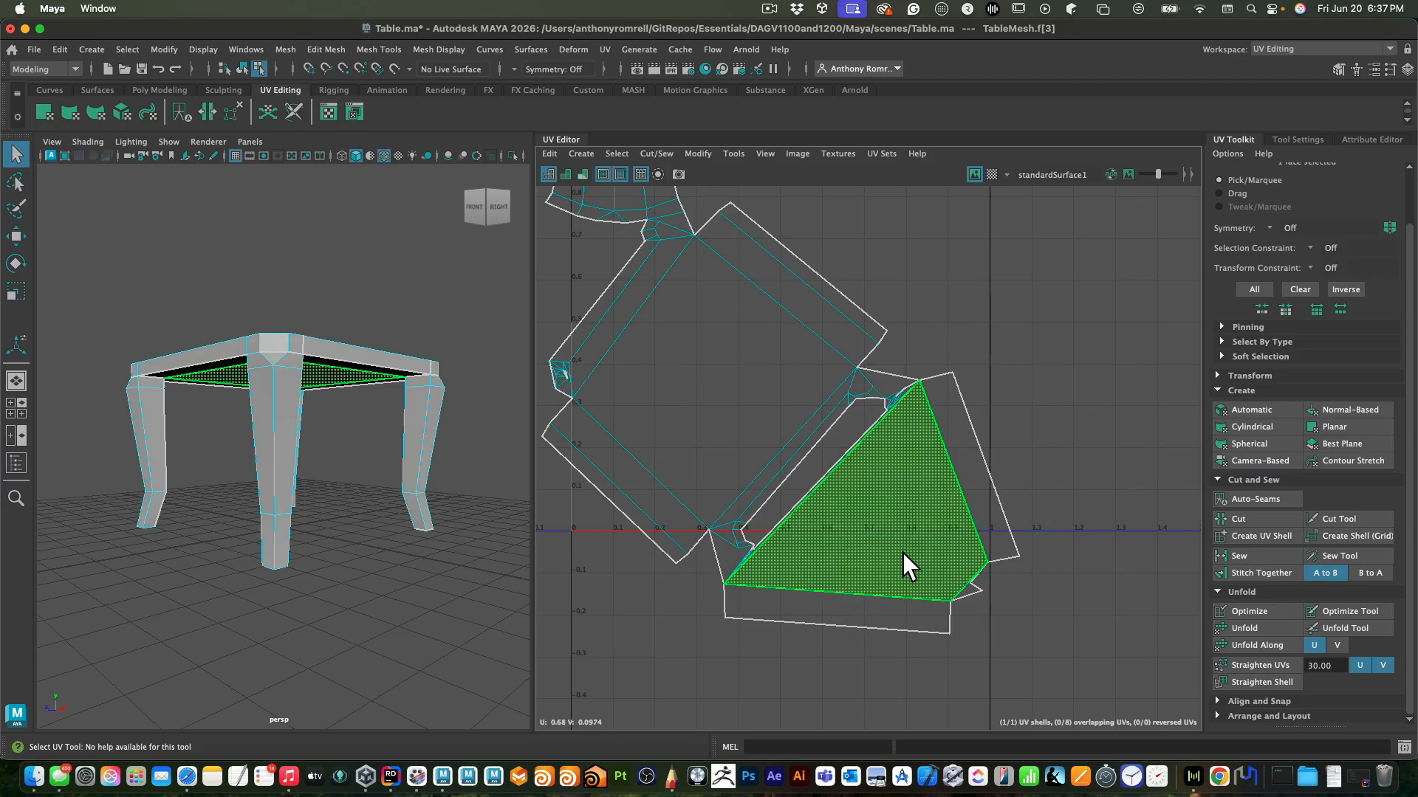
alt+middle_drag(820, 542, 809, 486)
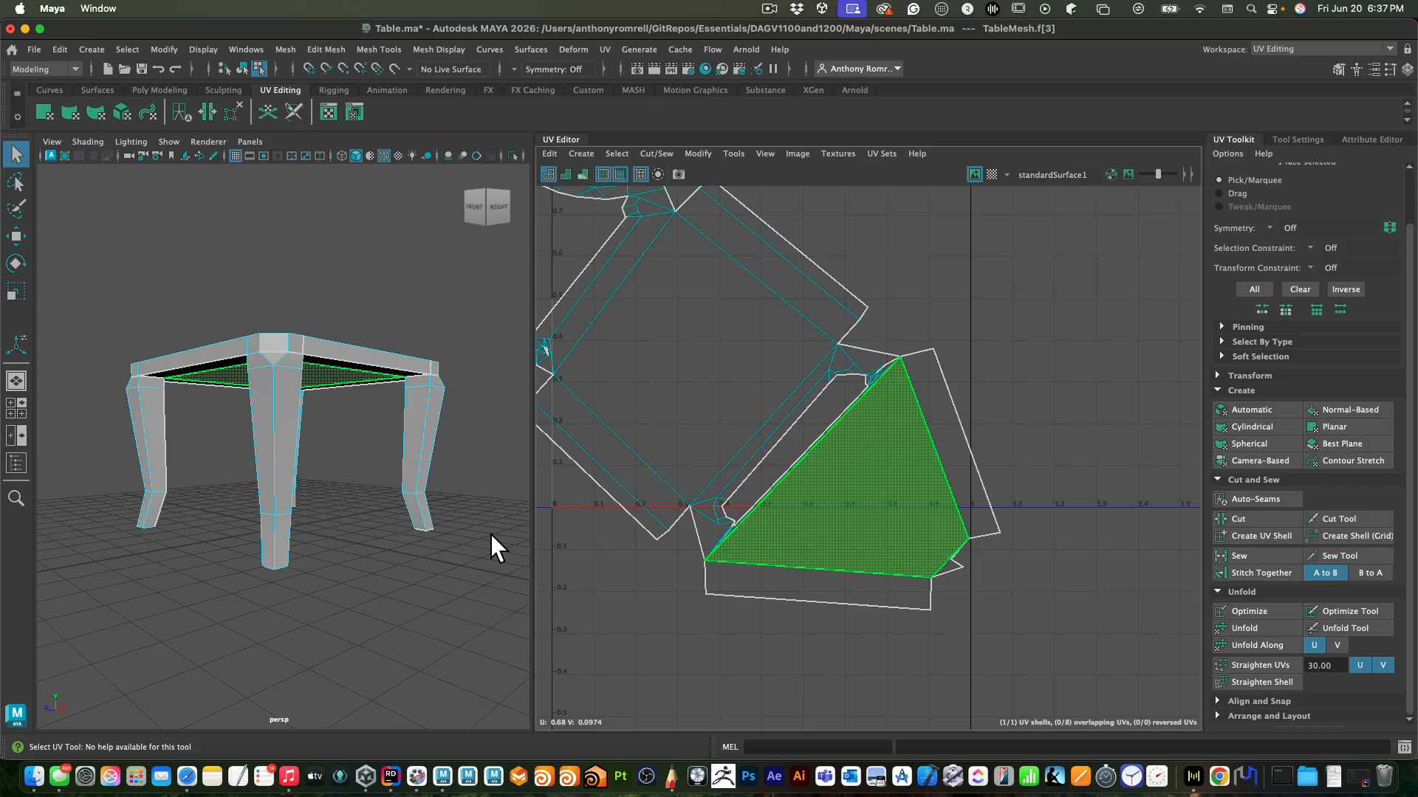
alt+drag(356, 498, 345, 435)
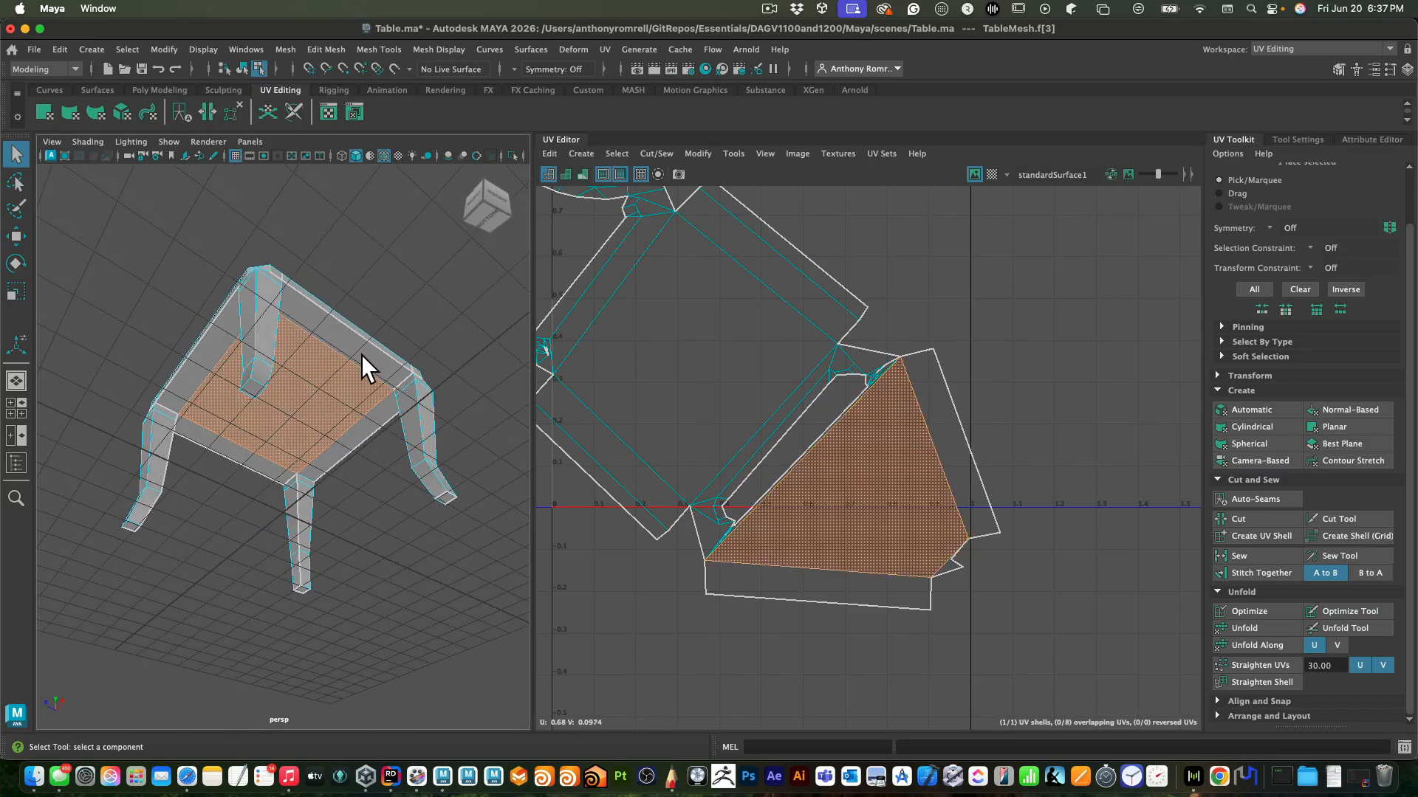
click(361, 353)
mouse_move(361, 362)
alt+mouse_down()
mouse_move(314, 423)
mouse_move(375, 338)
alt+mouse_up()
click(375, 338)
alt+drag(366, 398, 302, 413)
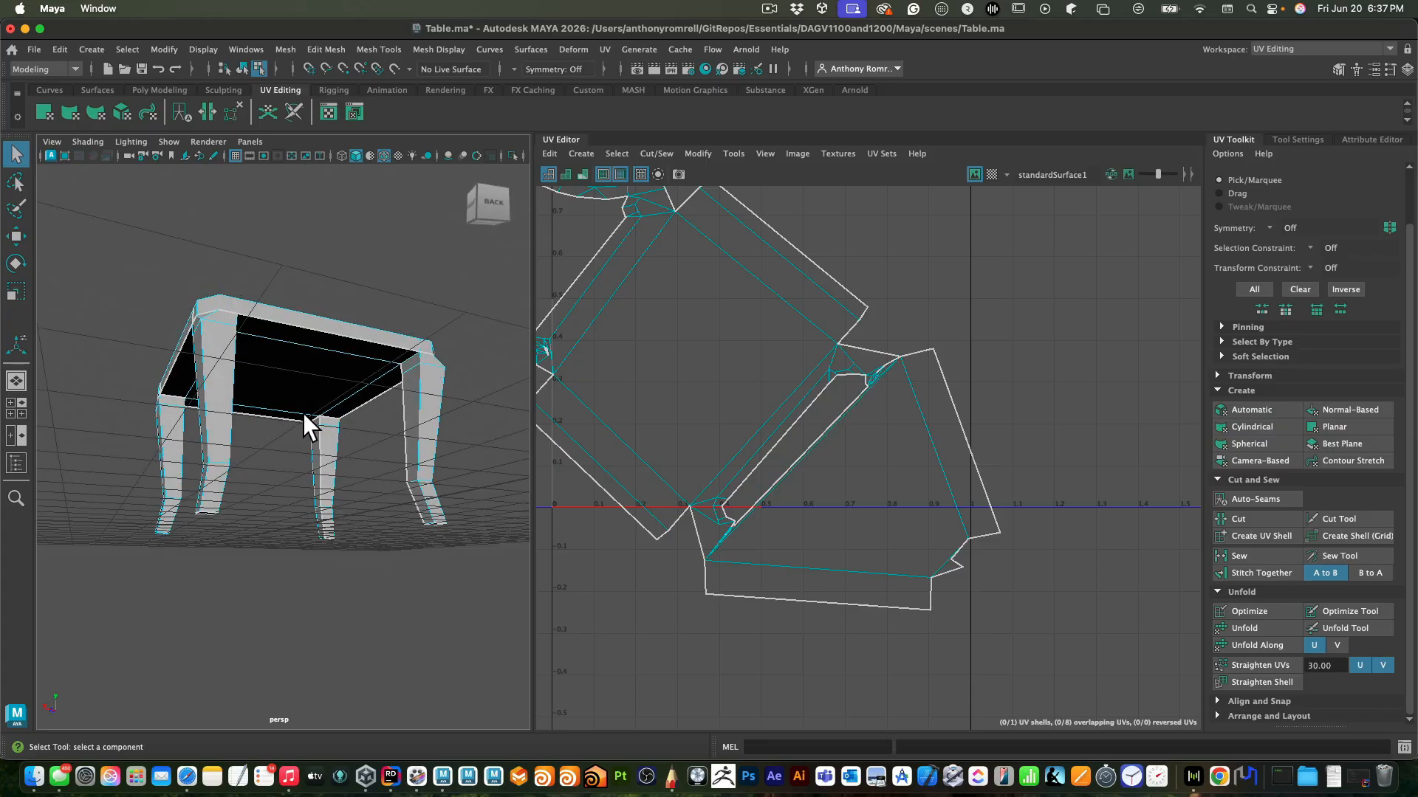
Cut the UVs along the lower rim edge on the back side of the table
right_drag(345, 319, 330, 285)
click(324, 334)
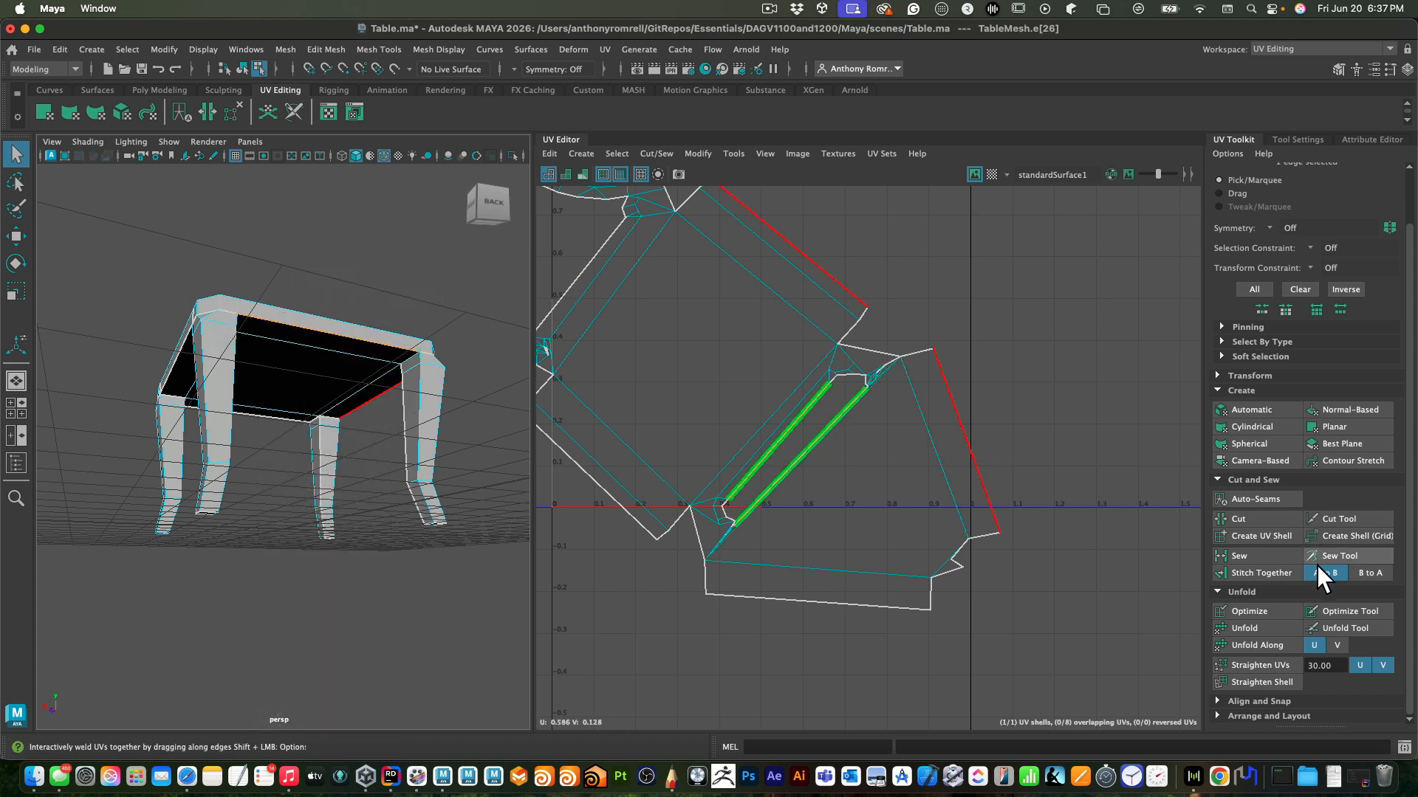
click(1259, 520)
click(1020, 407)
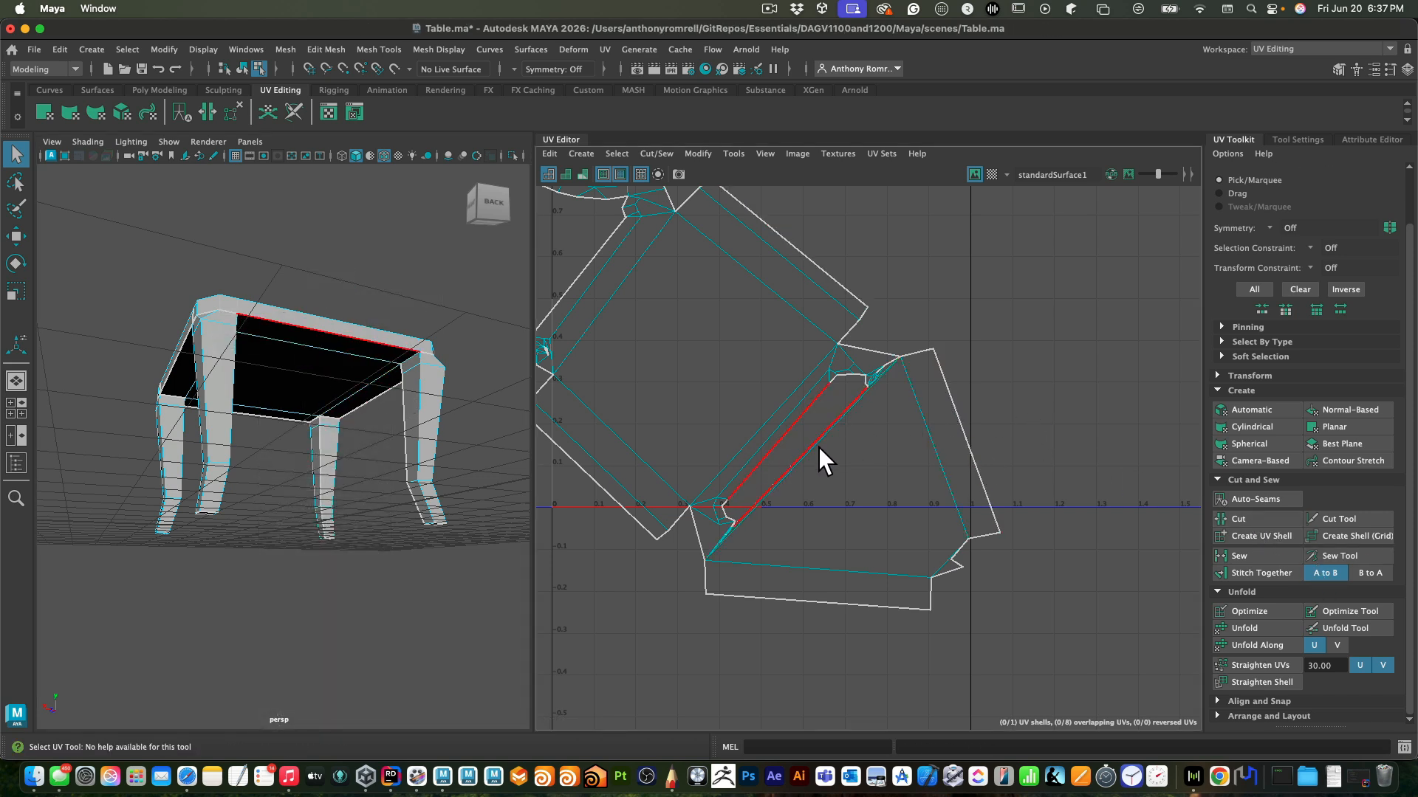
Cut the edges at both ends of the narrow side strip to separate the two back legs from the underside UVs
click(725, 548)
click(1269, 524)
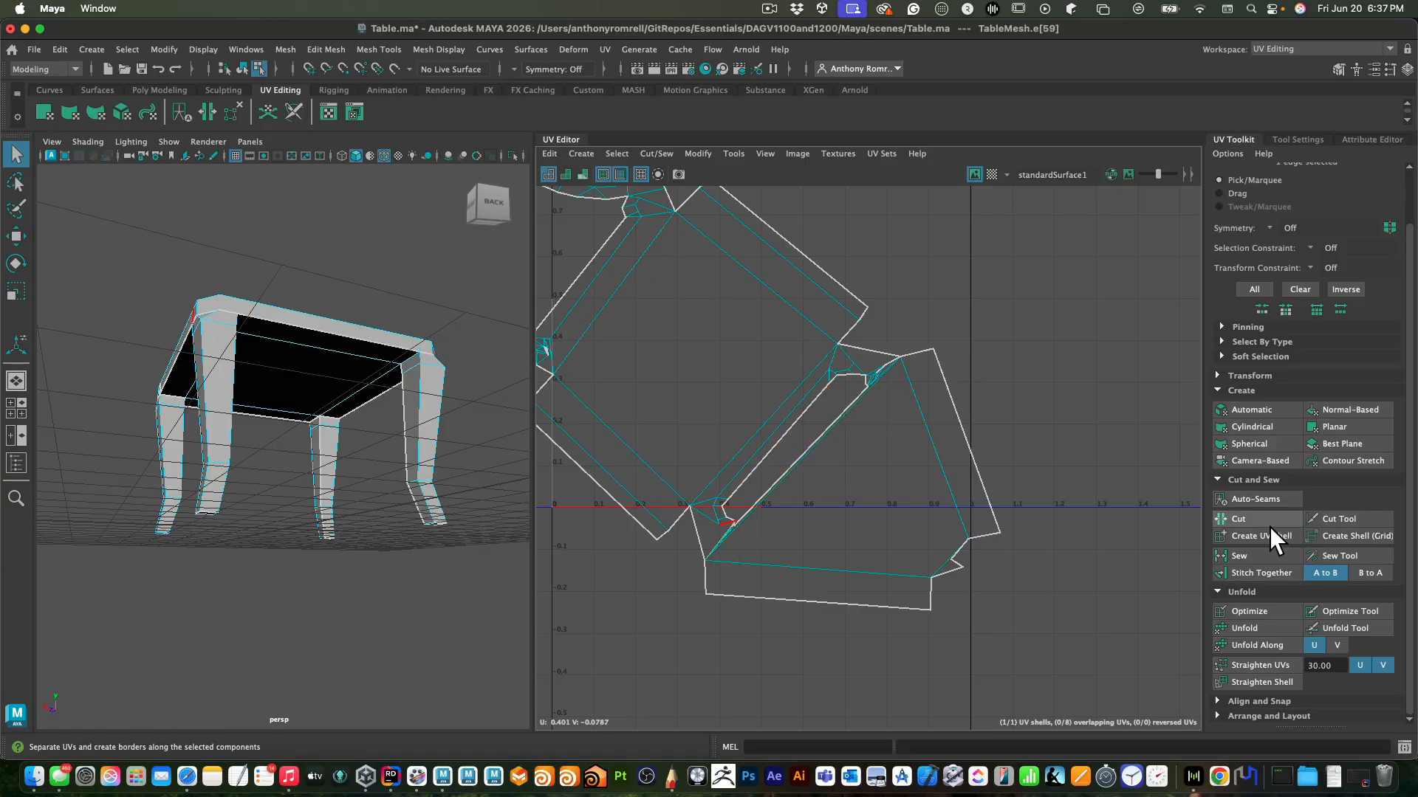
shift+click(740, 556)
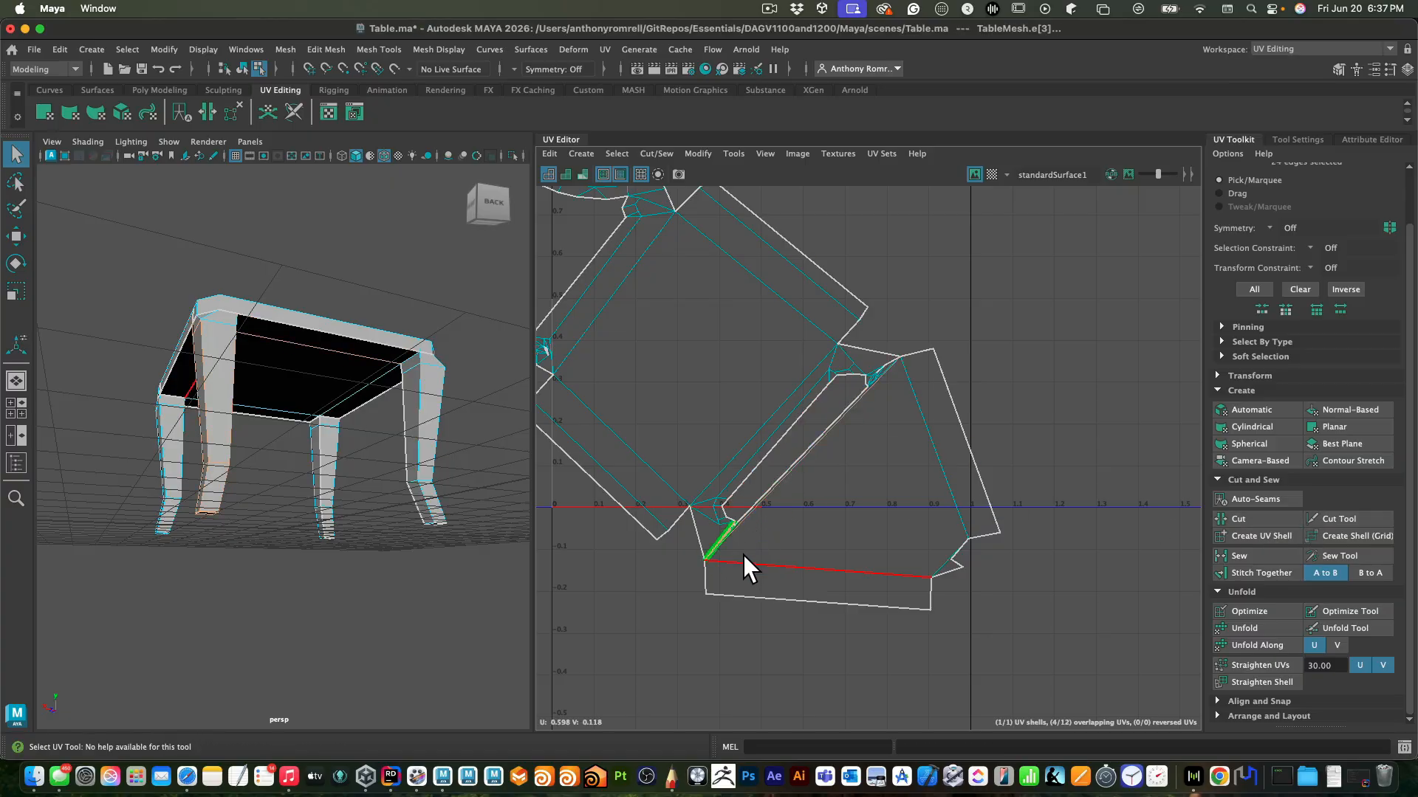
click(1266, 521)
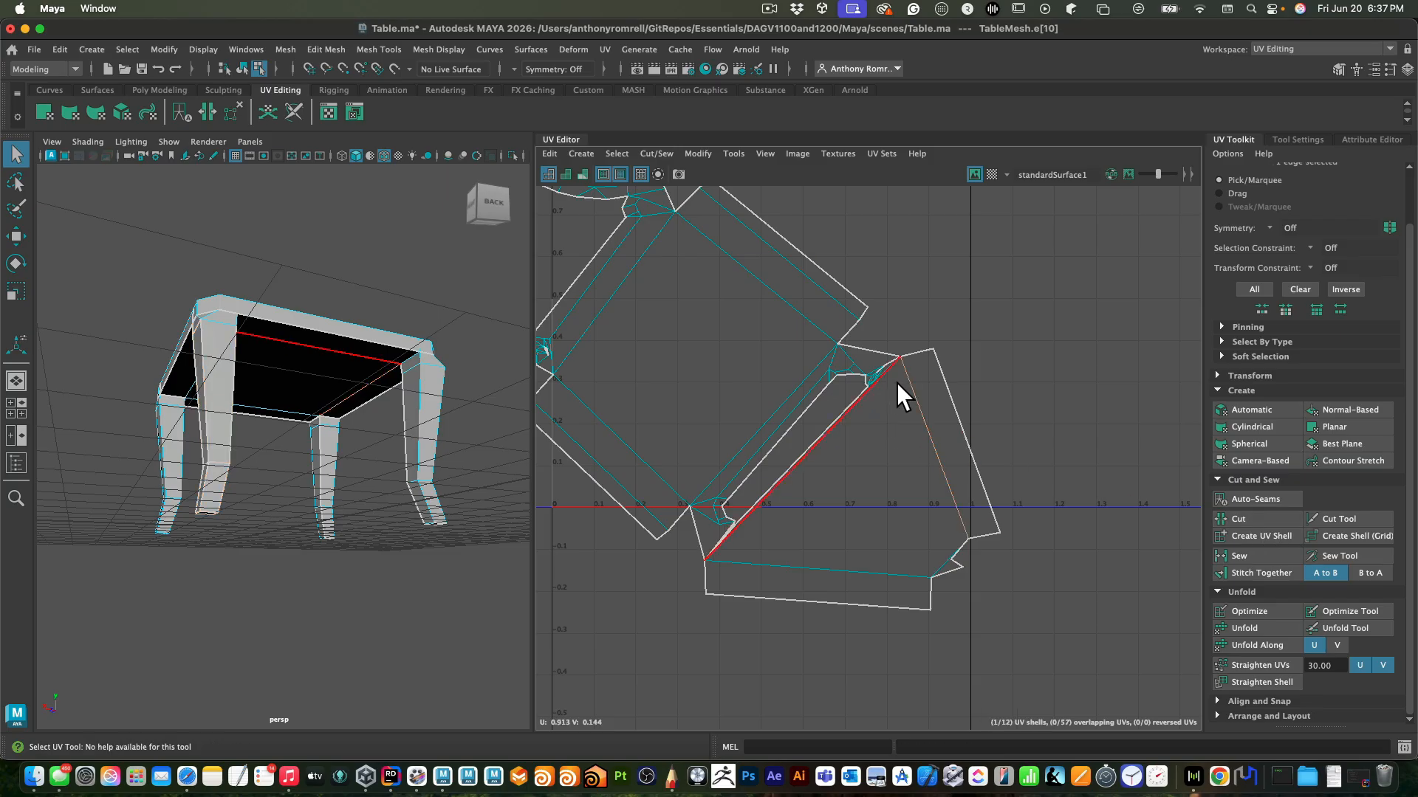
click(887, 361)
double_click(880, 405)
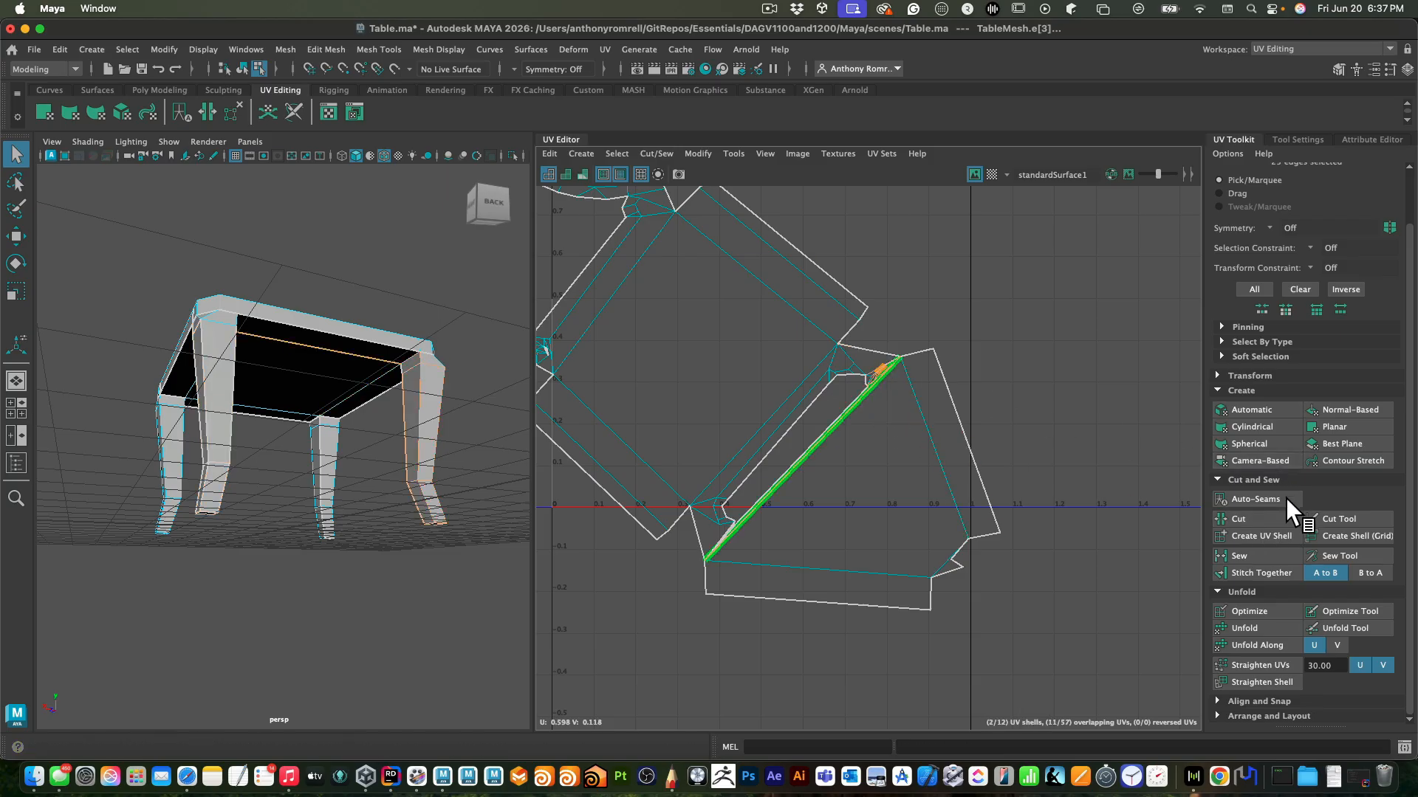
click(1261, 555)
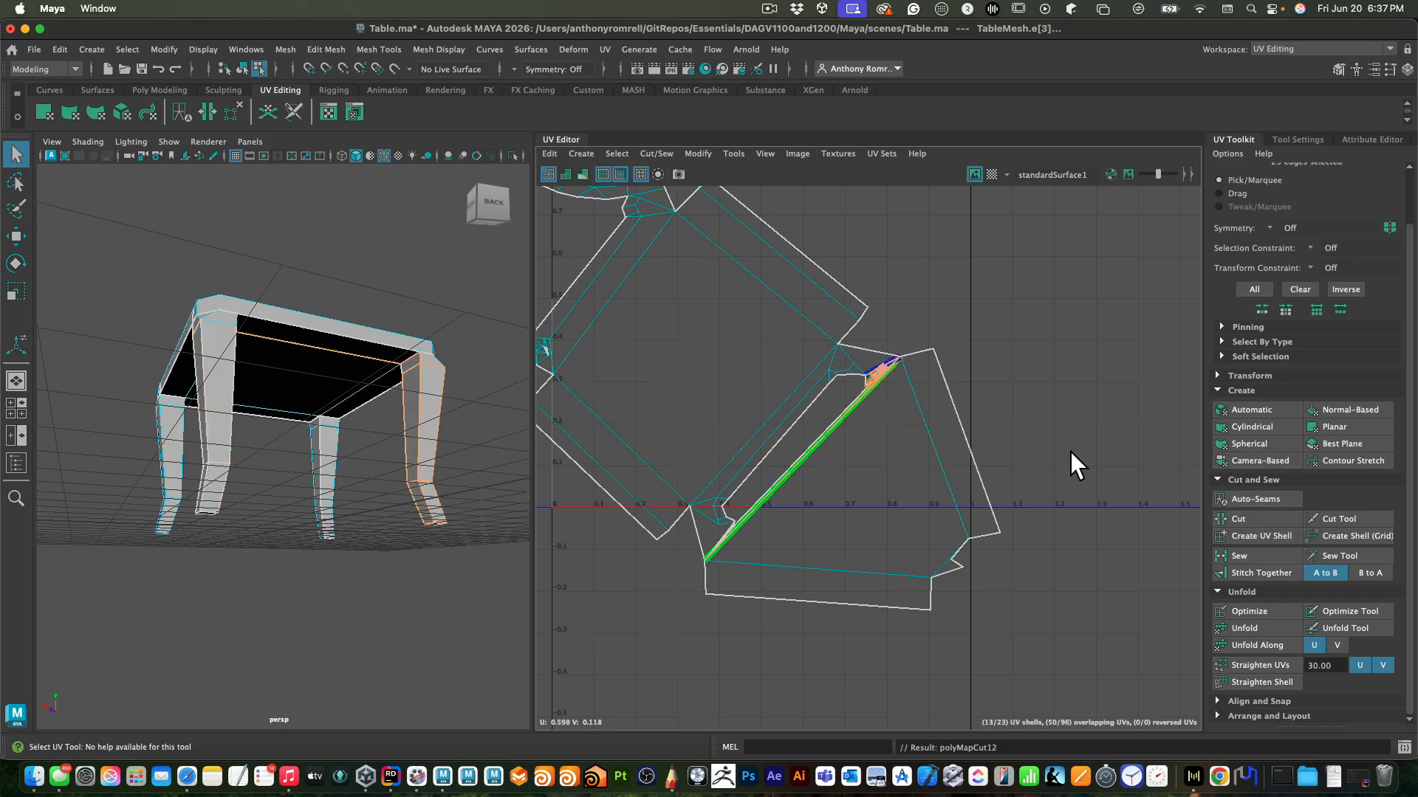
click(982, 477)
Cut the two short edges joining the tabletop UVs to the large leg piece at their shared corner
alt+middle_drag(739, 339, 796, 400)
click(790, 397)
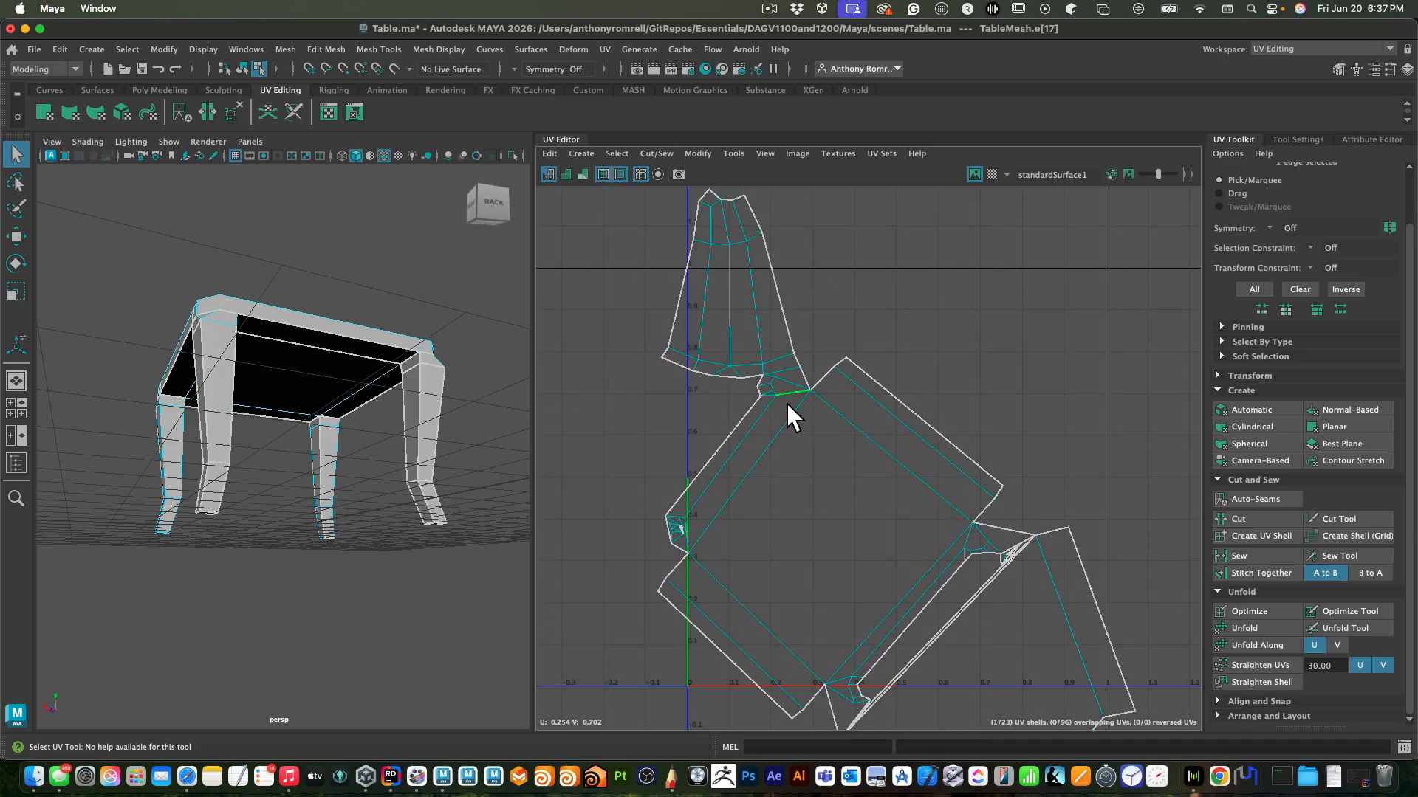
click(778, 400)
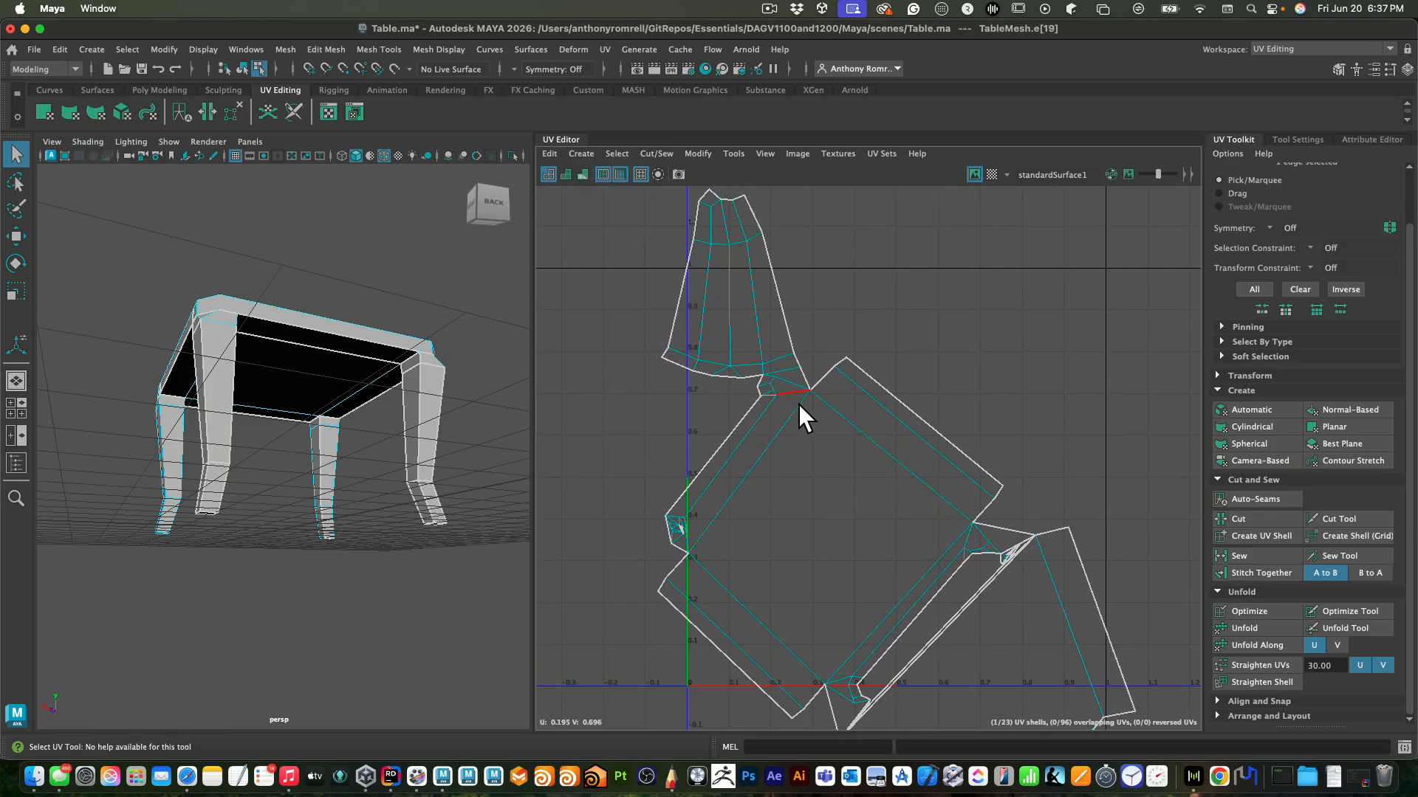
click(1259, 524)
click(1260, 525)
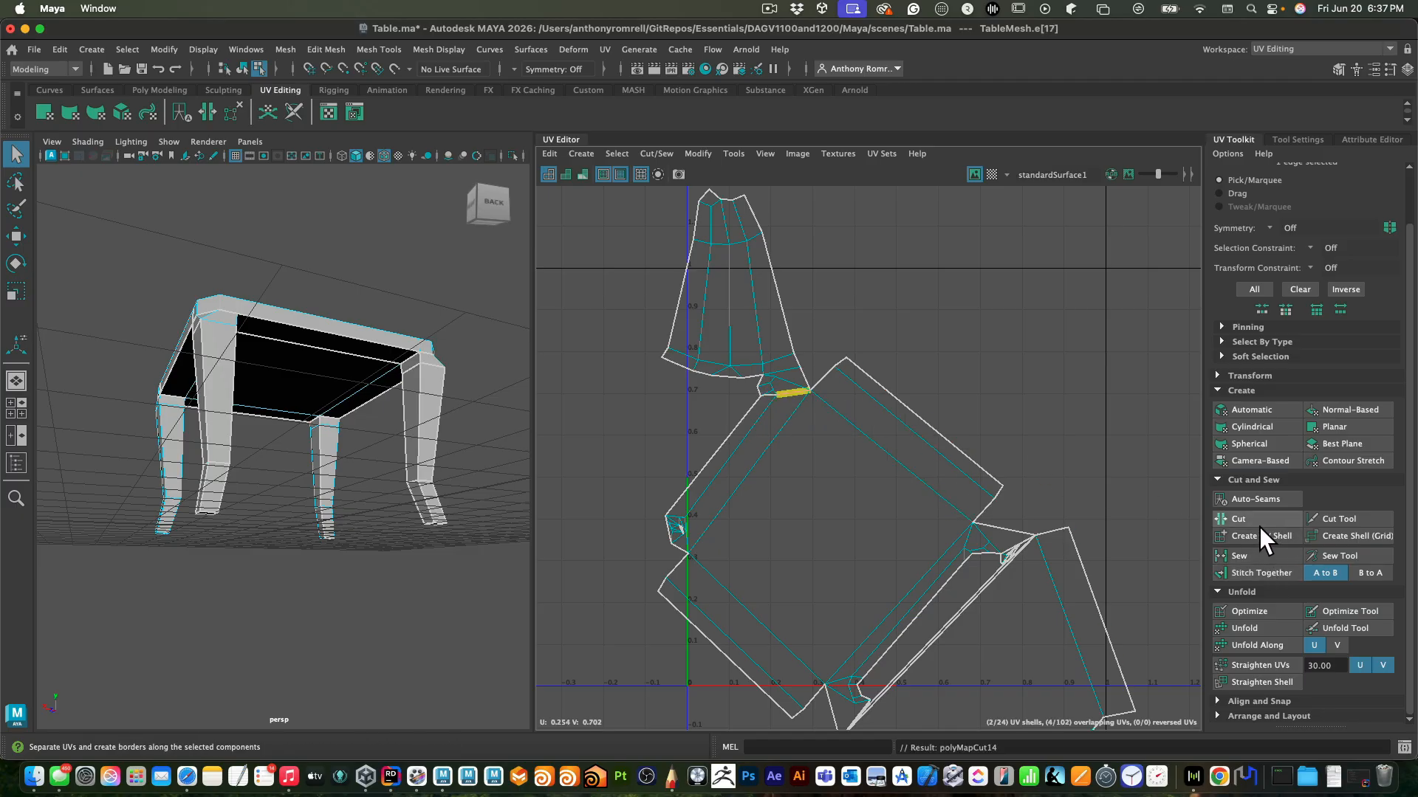
Return to object mode and unfold the whole table's UVs with the new seams
right_drag(324, 379, 383, 302)
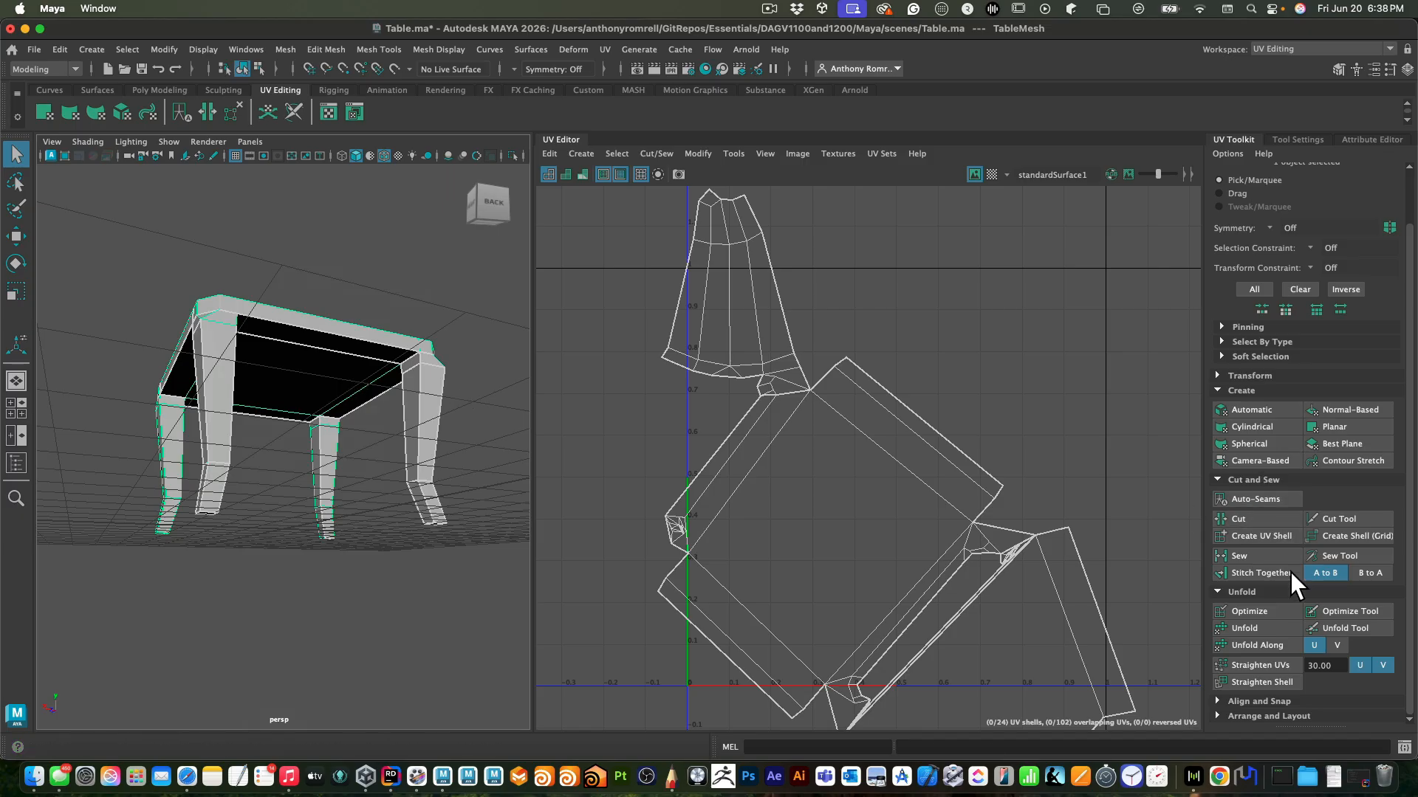
click(1275, 632)
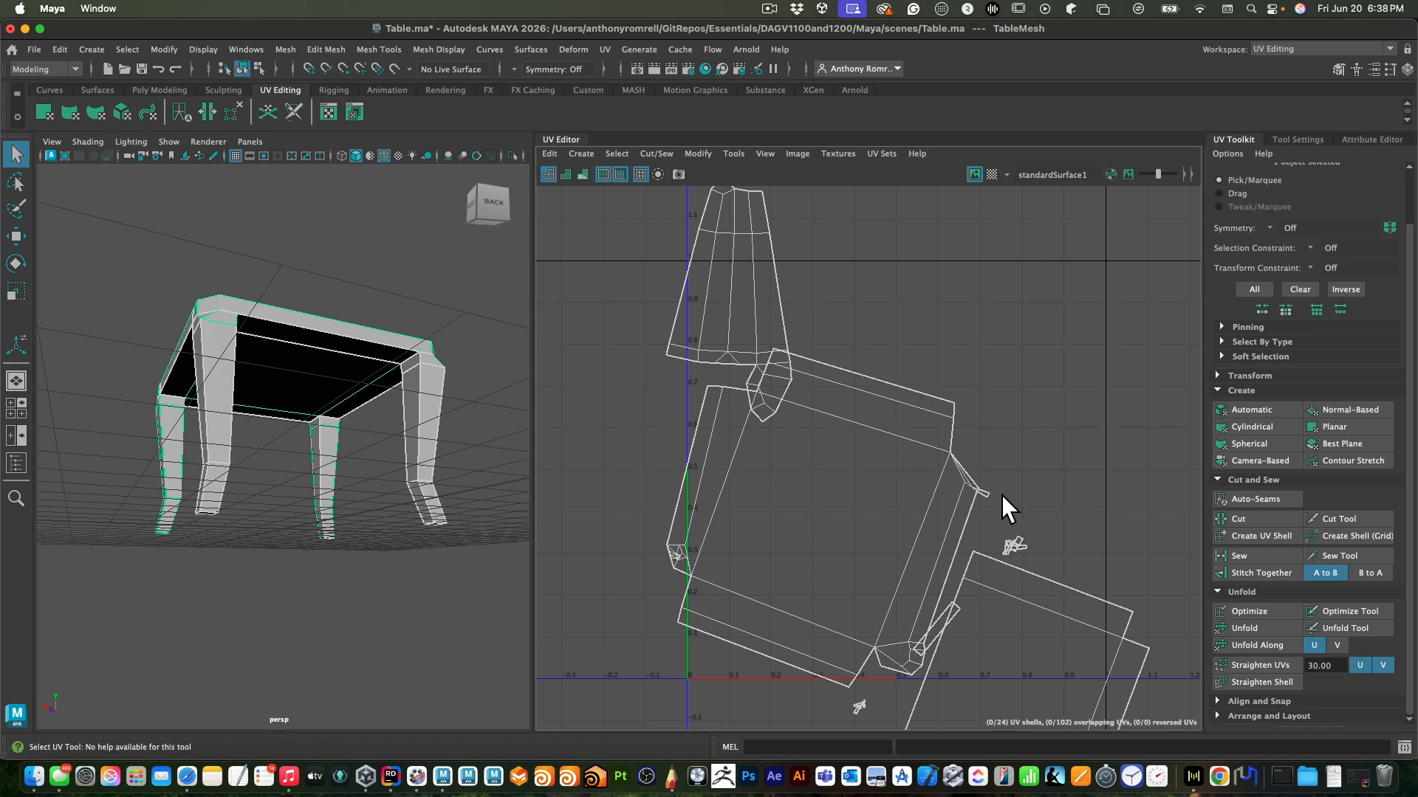
alt+middle_drag(1004, 504, 869, 331)
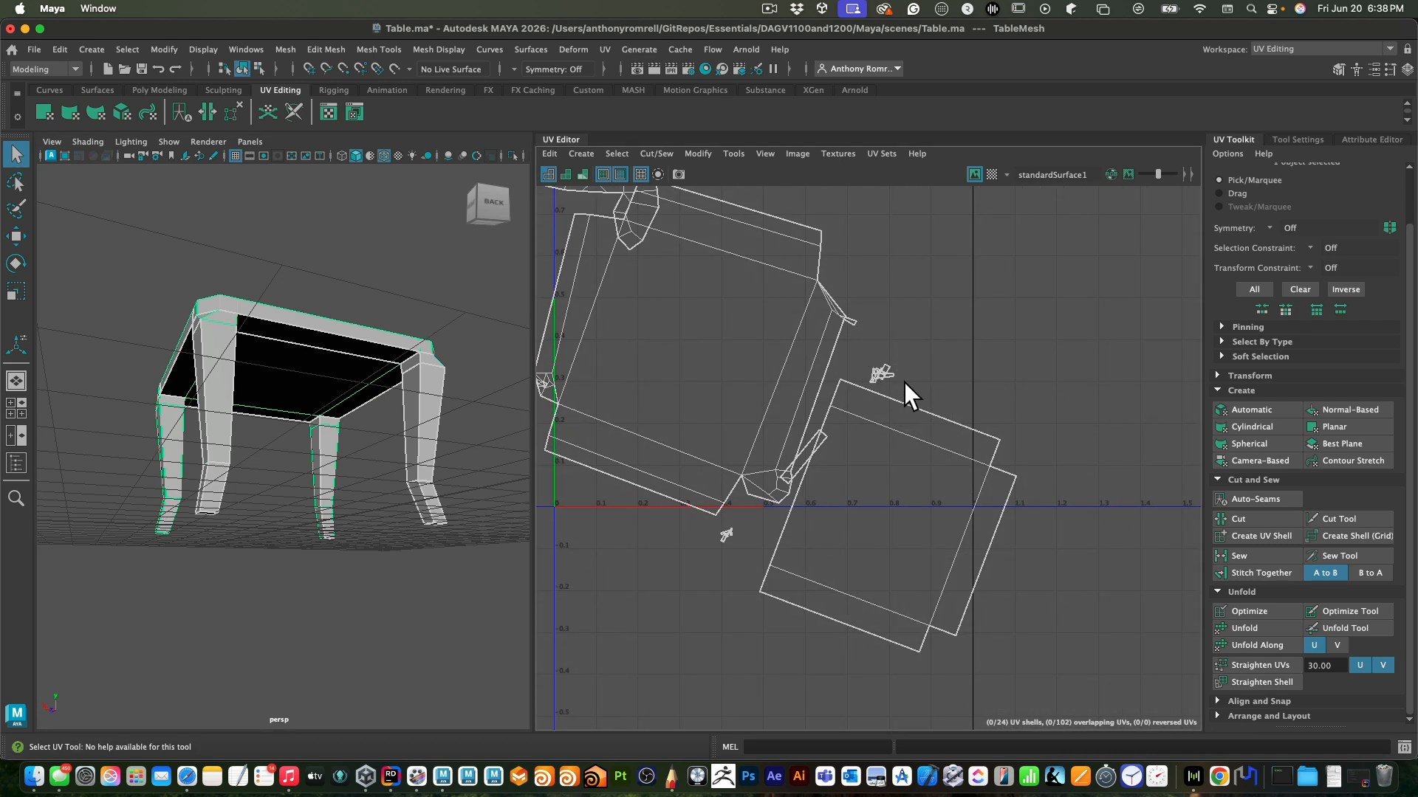
Select the underside UV shell and move it clear of the tabletop shell, to about U 1.11, V 0.31
right_drag(908, 436, 855, 410)
click(920, 458)
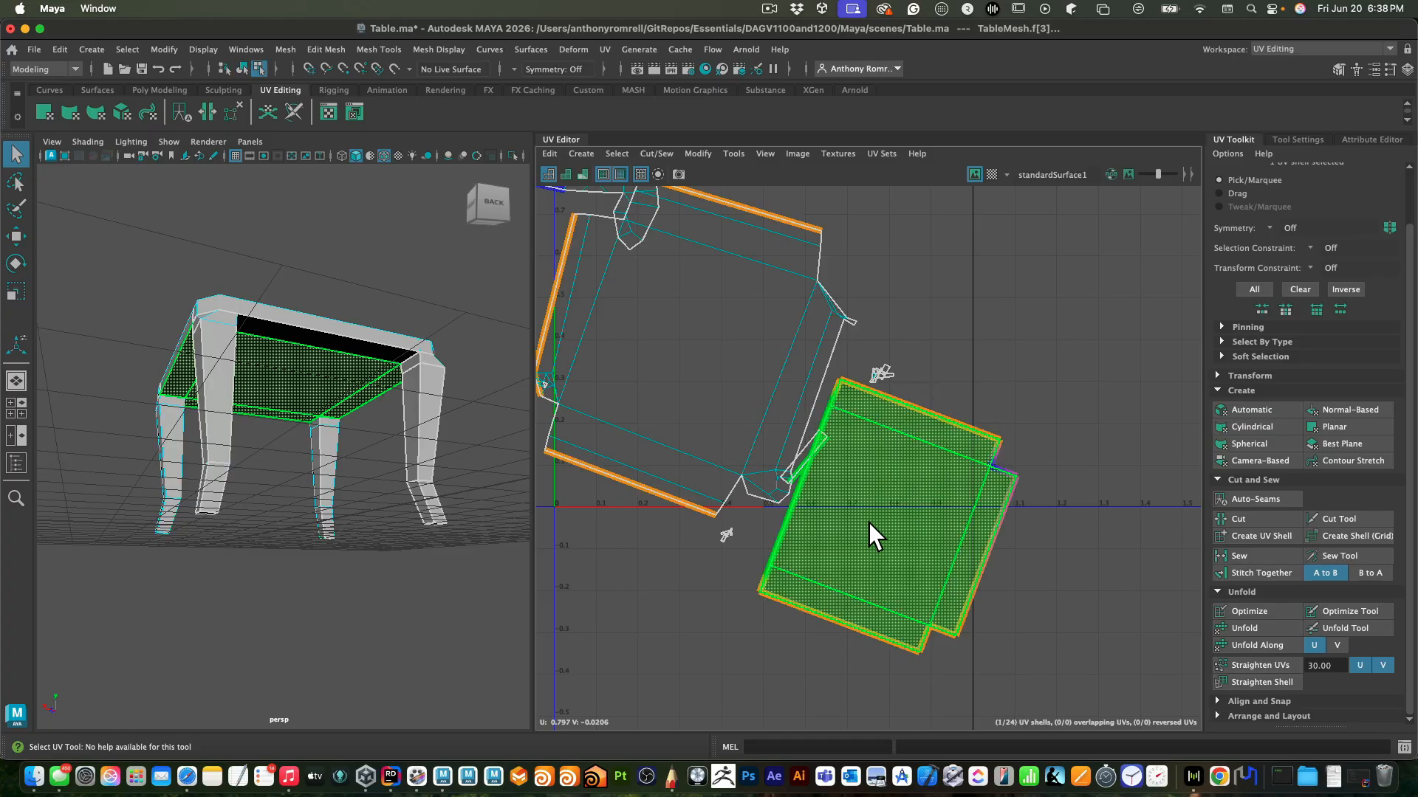
key(w)
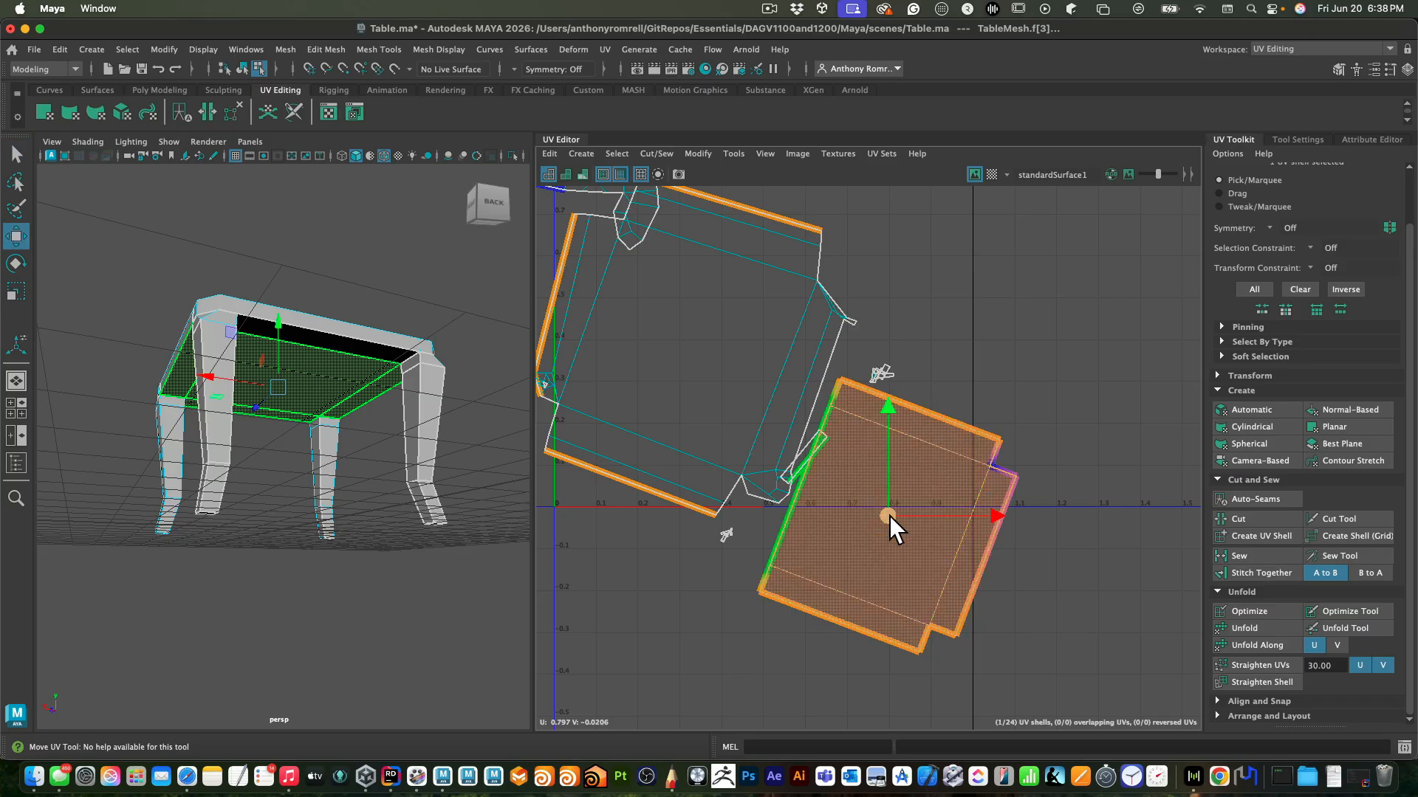
drag(889, 517, 1023, 377)
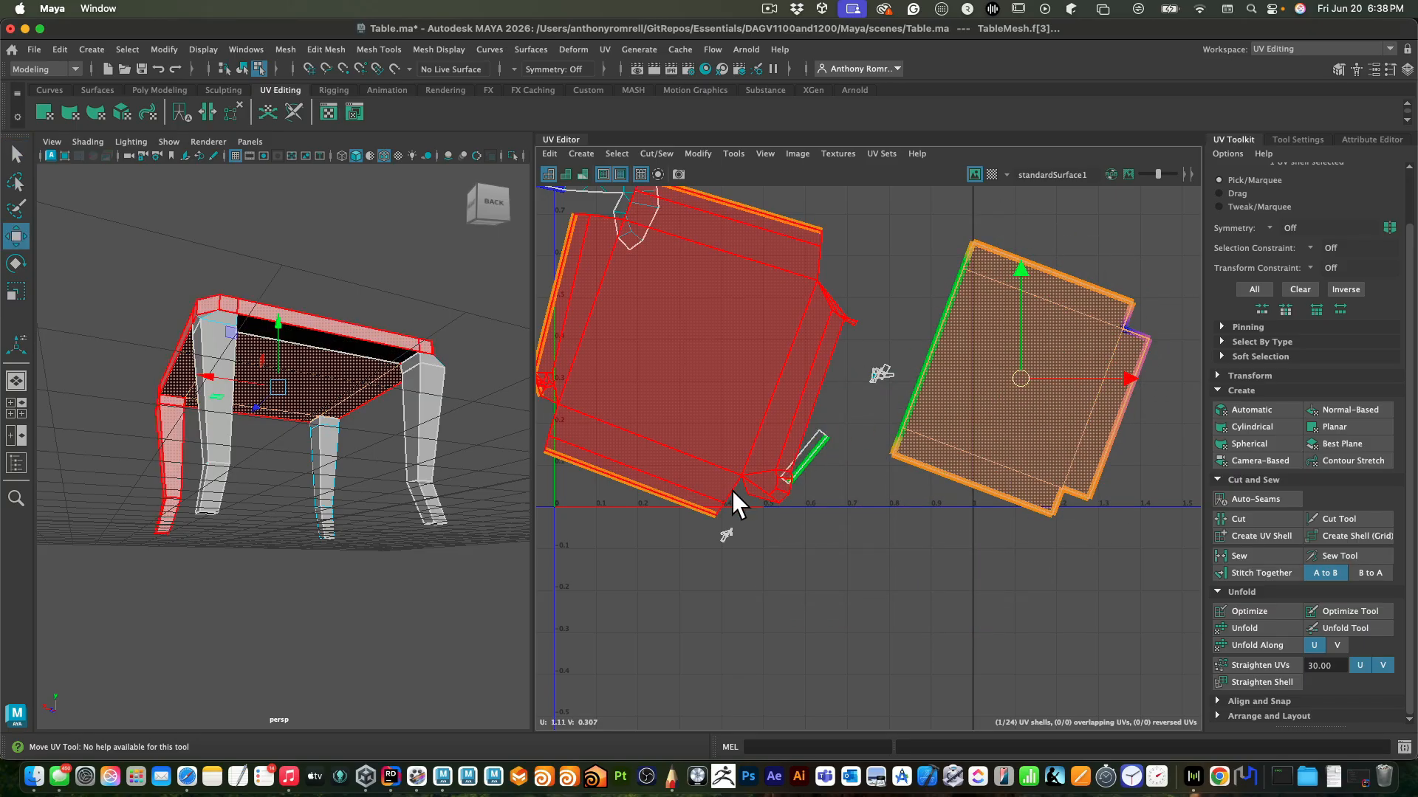
Reposition the tabletop UV shell and rotate it until its sides line up with the grid
click(708, 336)
drag(699, 350, 693, 387)
key(e)
drag(788, 386, 776, 329)
mouse_move(709, 387)
mouse_down()
mouse_move(751, 392)
mouse_move(715, 412)
mouse_move(727, 398)
mouse_up()
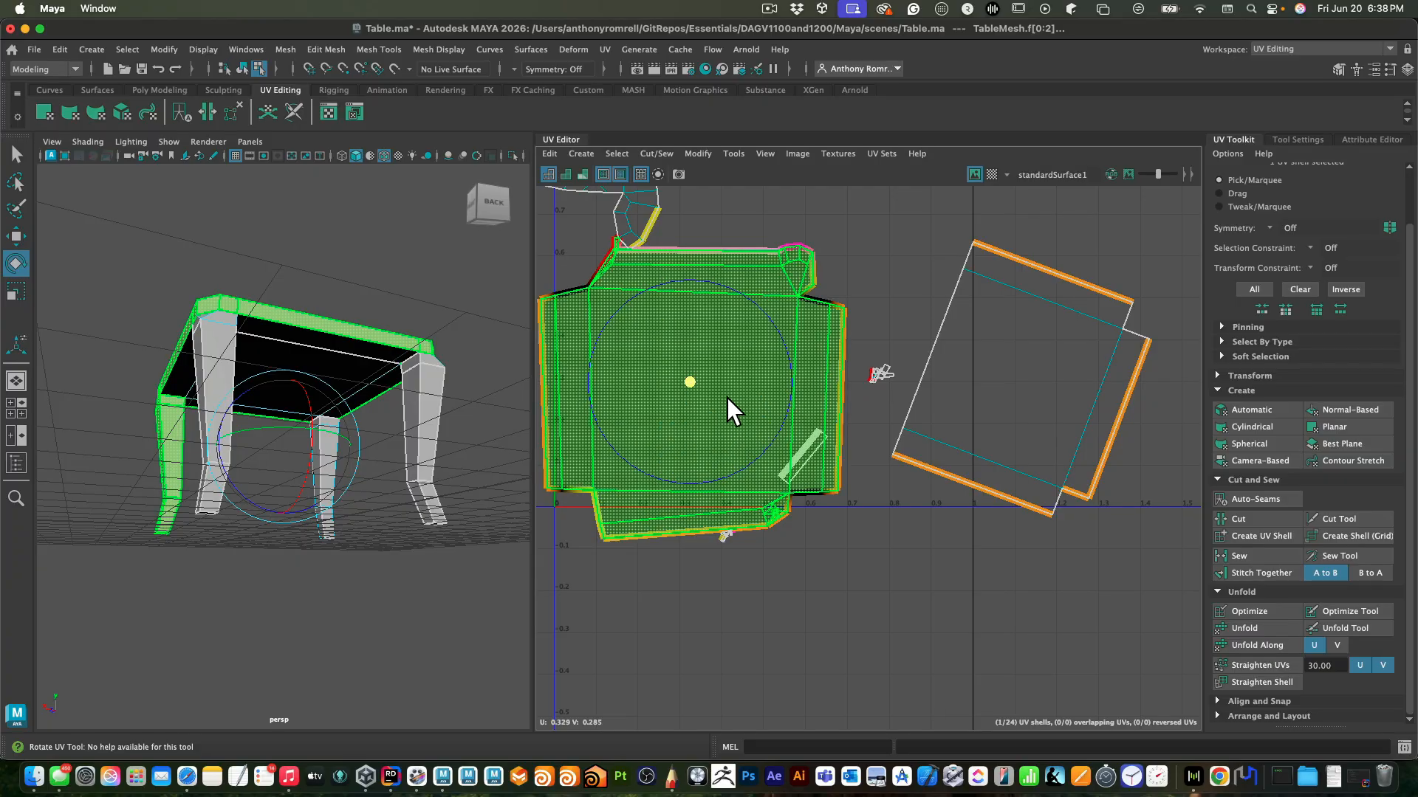
key(w)
click(874, 274)
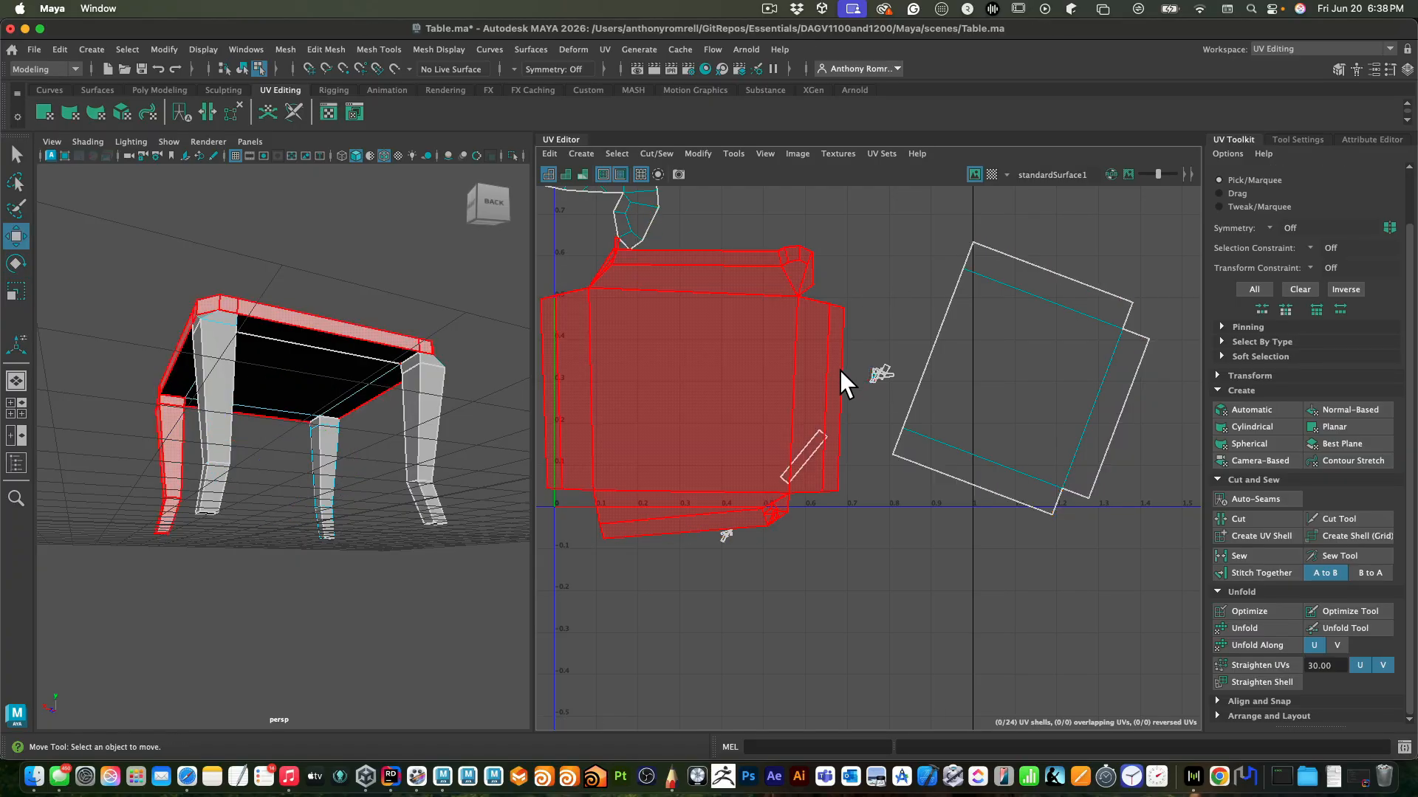
Cut the edges joining the upper corner leg cluster to the tabletop shell's upper side strip
right_drag(785, 272, 791, 238)
click(797, 286)
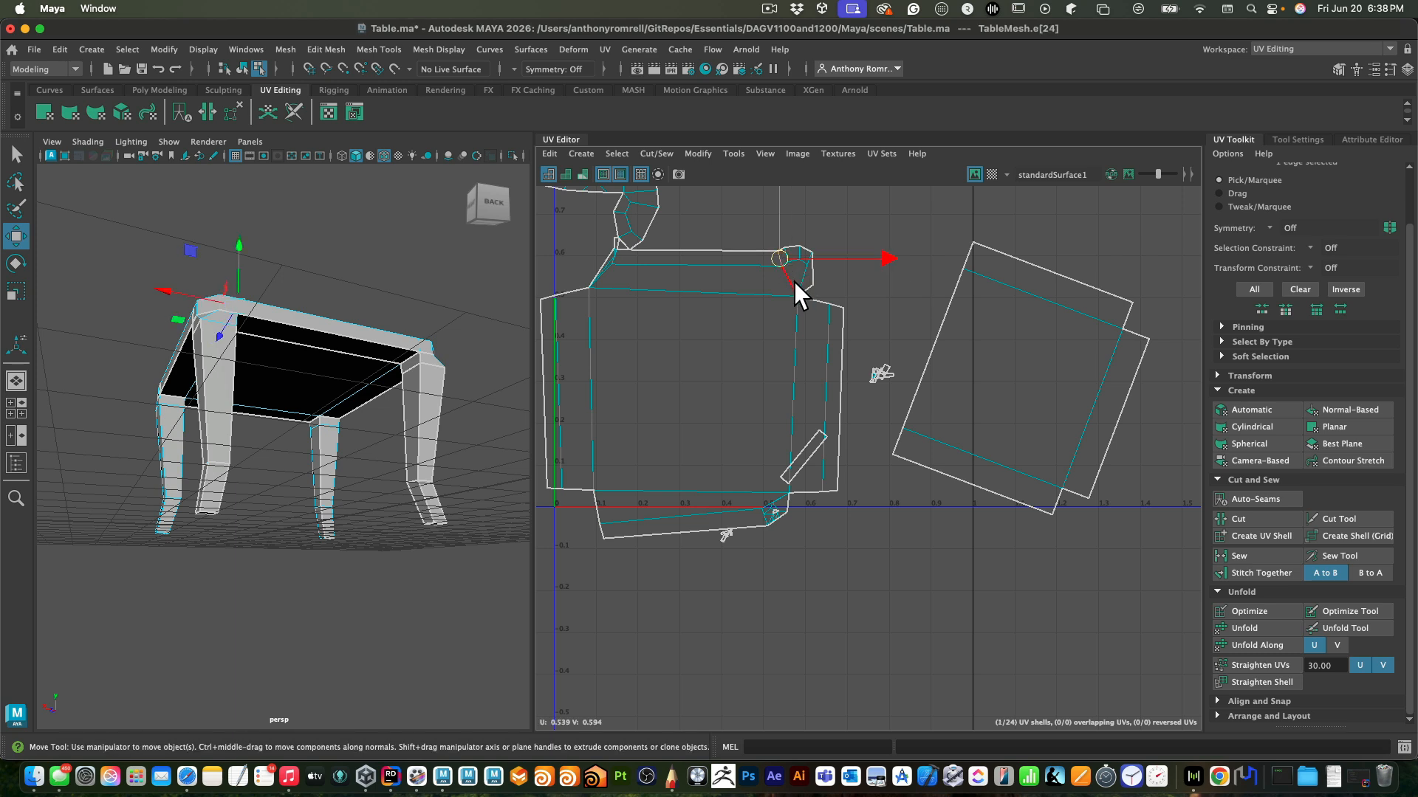
key(q)
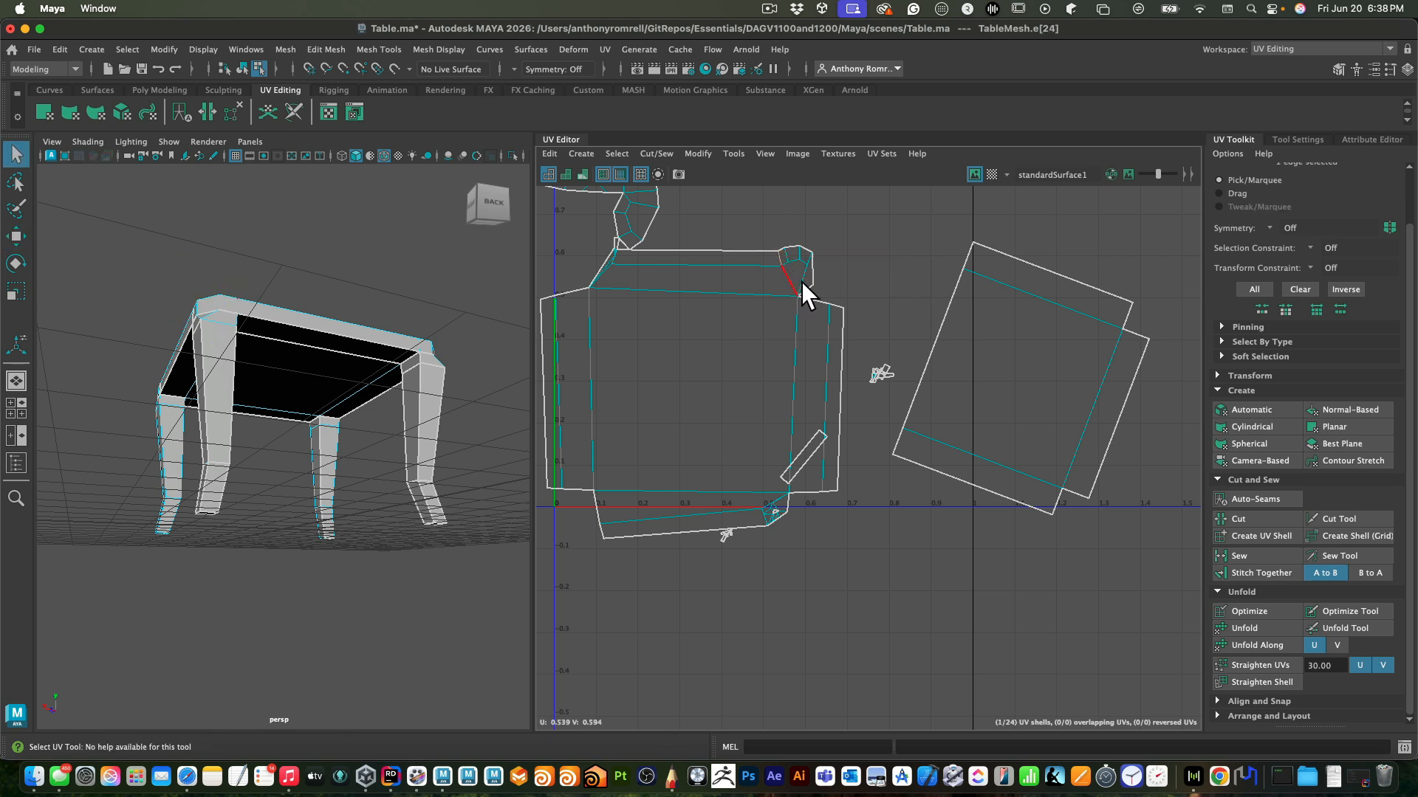
click(1261, 525)
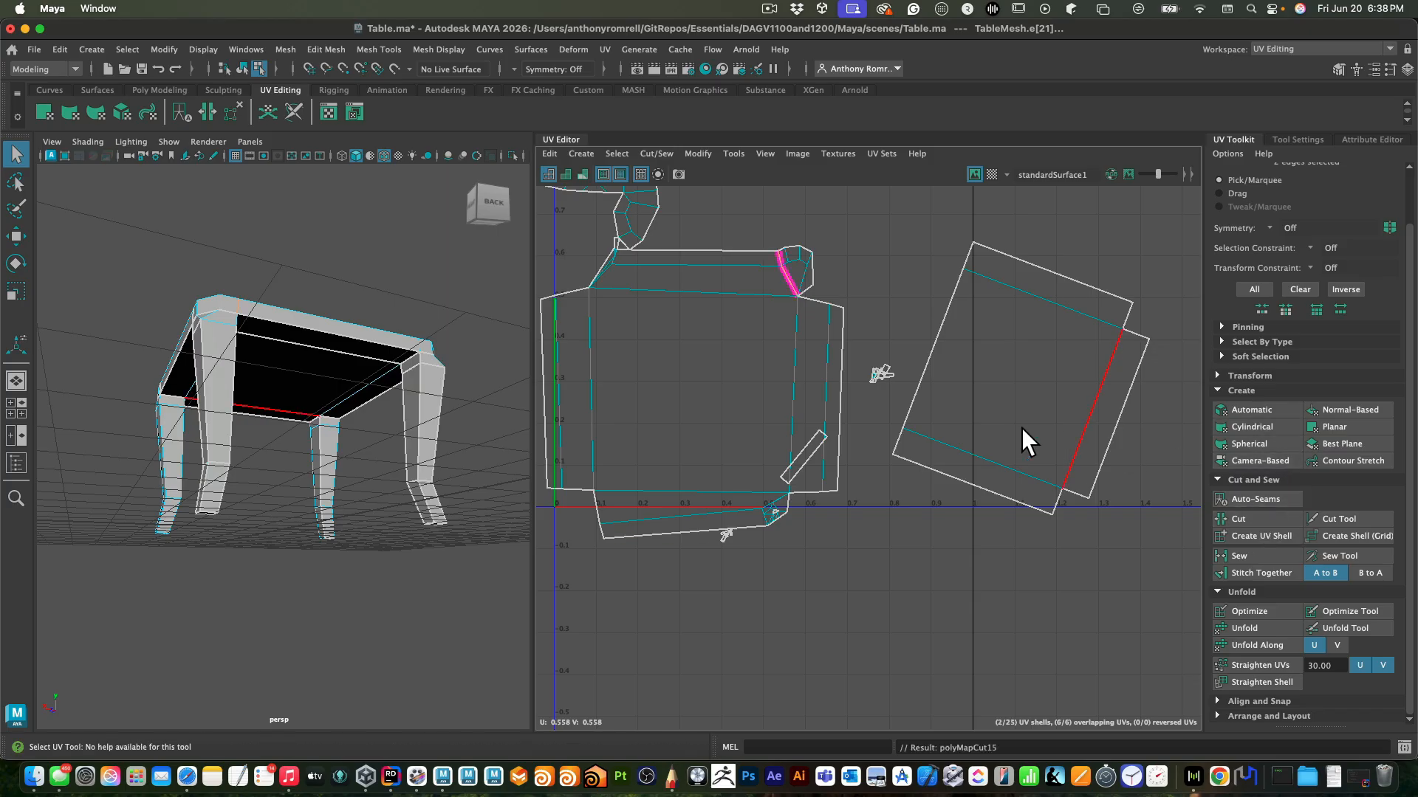
Cut the edges joining the lower corner leg cluster to the tabletop shell's lower side strip
click(772, 511)
shift+click(769, 514)
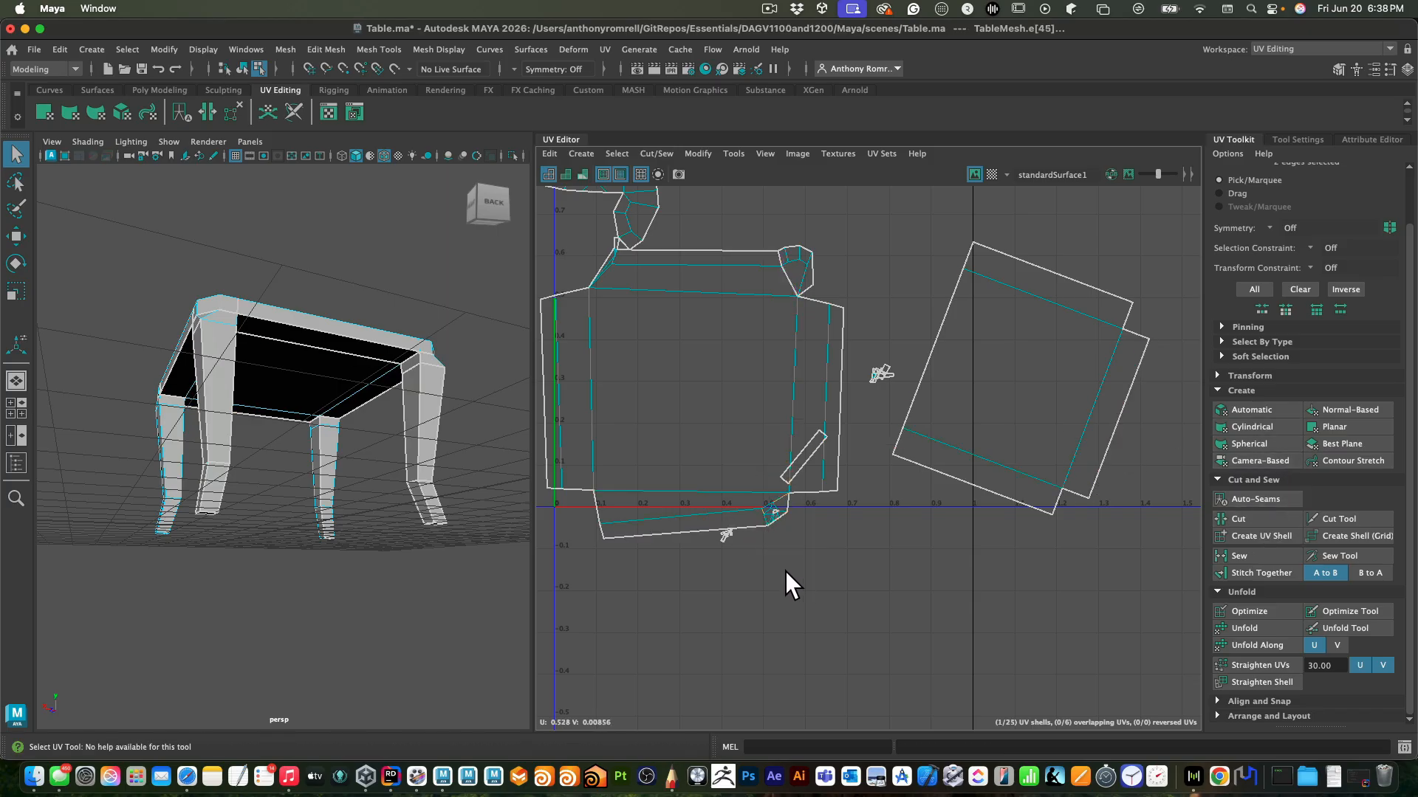
shift+click(775, 519)
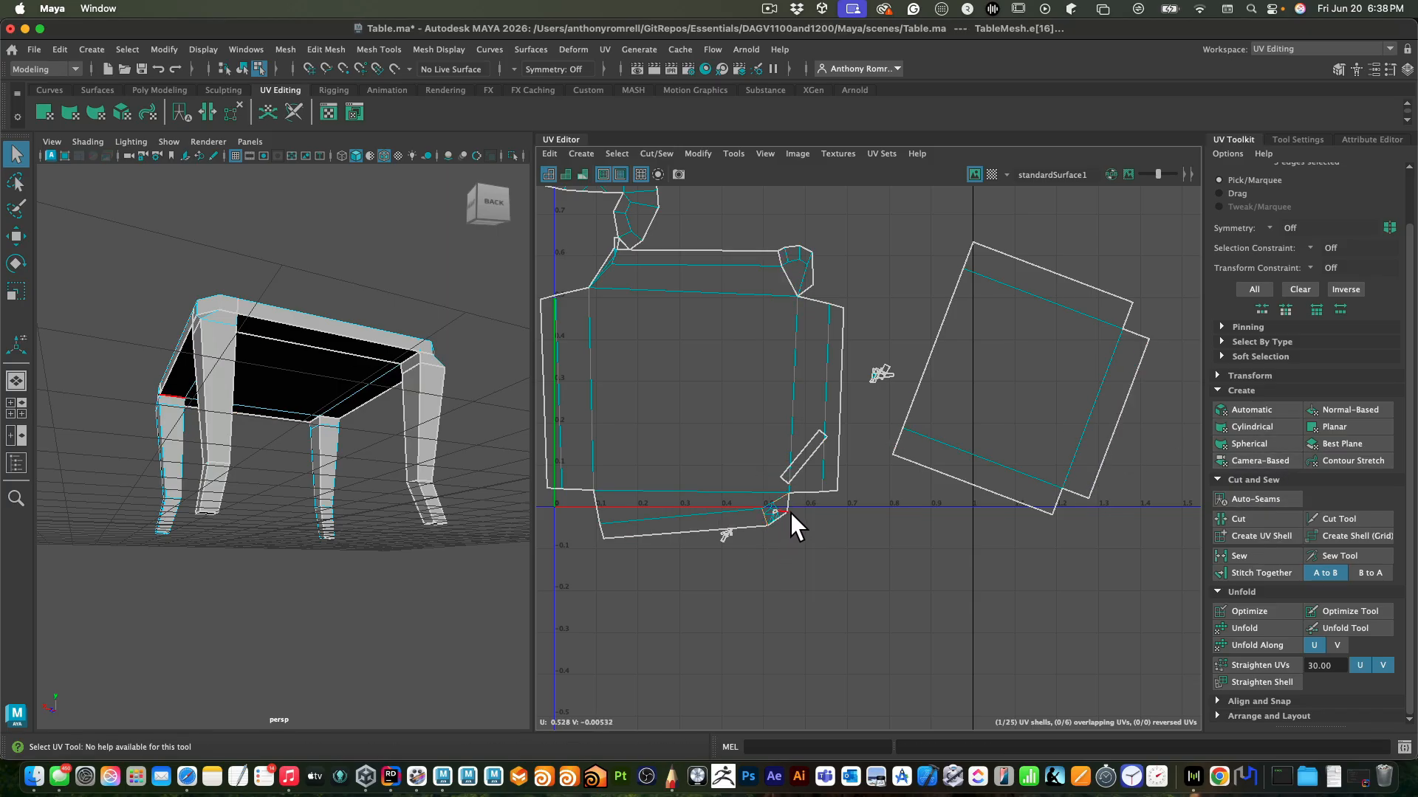
click(1257, 521)
Sew the loose narrow strip to the underside shell along their shared long edge
click(904, 433)
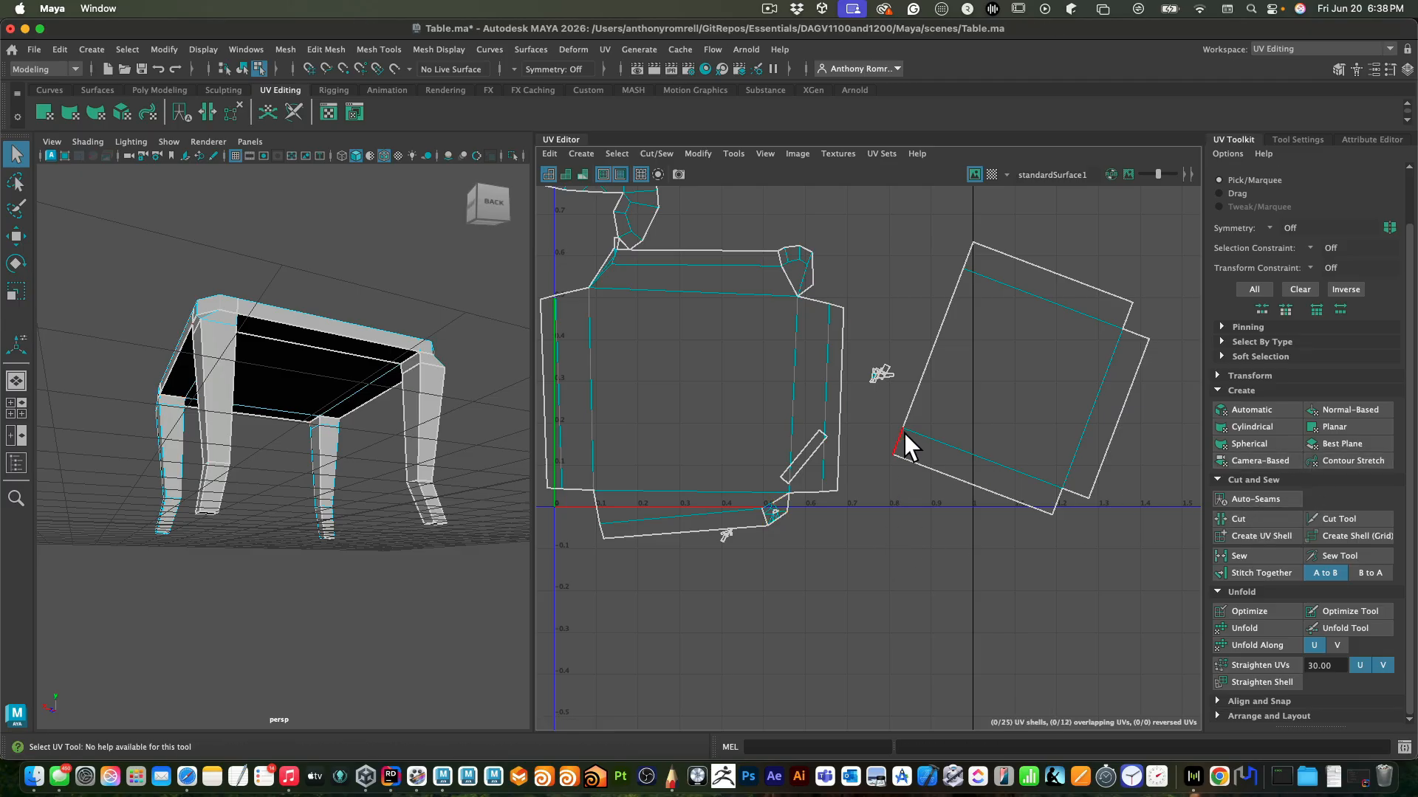
click(930, 378)
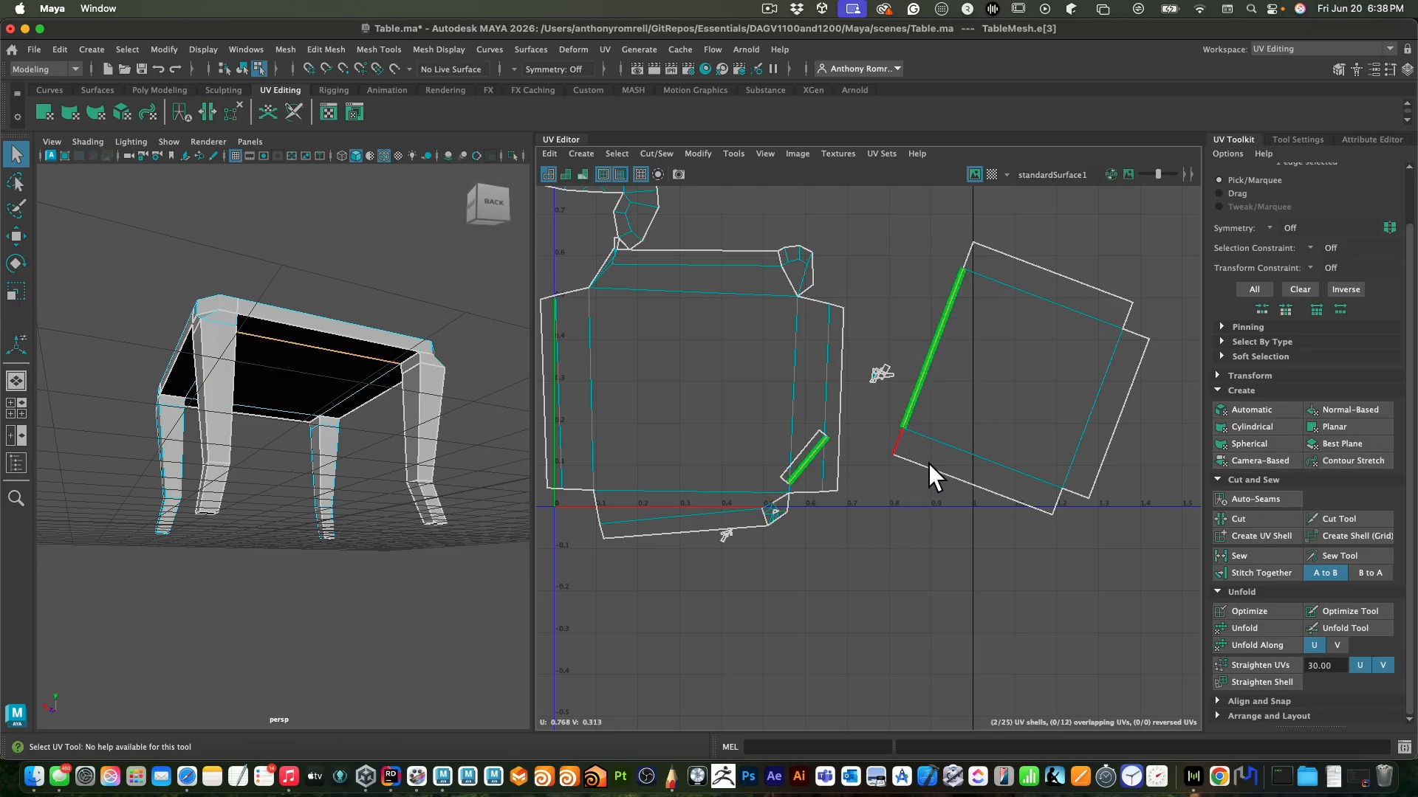
click(1264, 557)
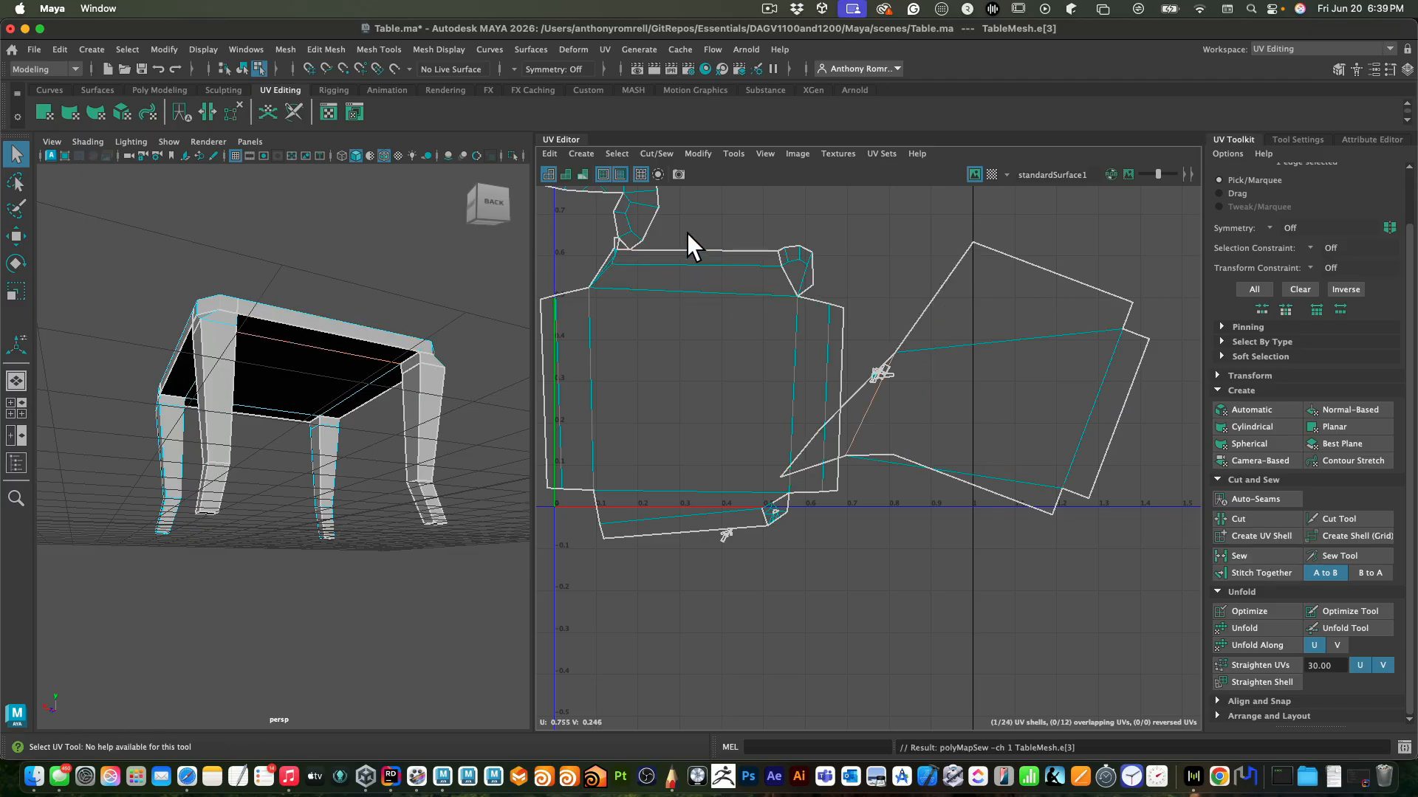
Cut the edge joining the large tapered leg shell to the small corner cluster above the tabletop shell
alt+middle_drag(687, 234, 675, 361)
click(679, 347)
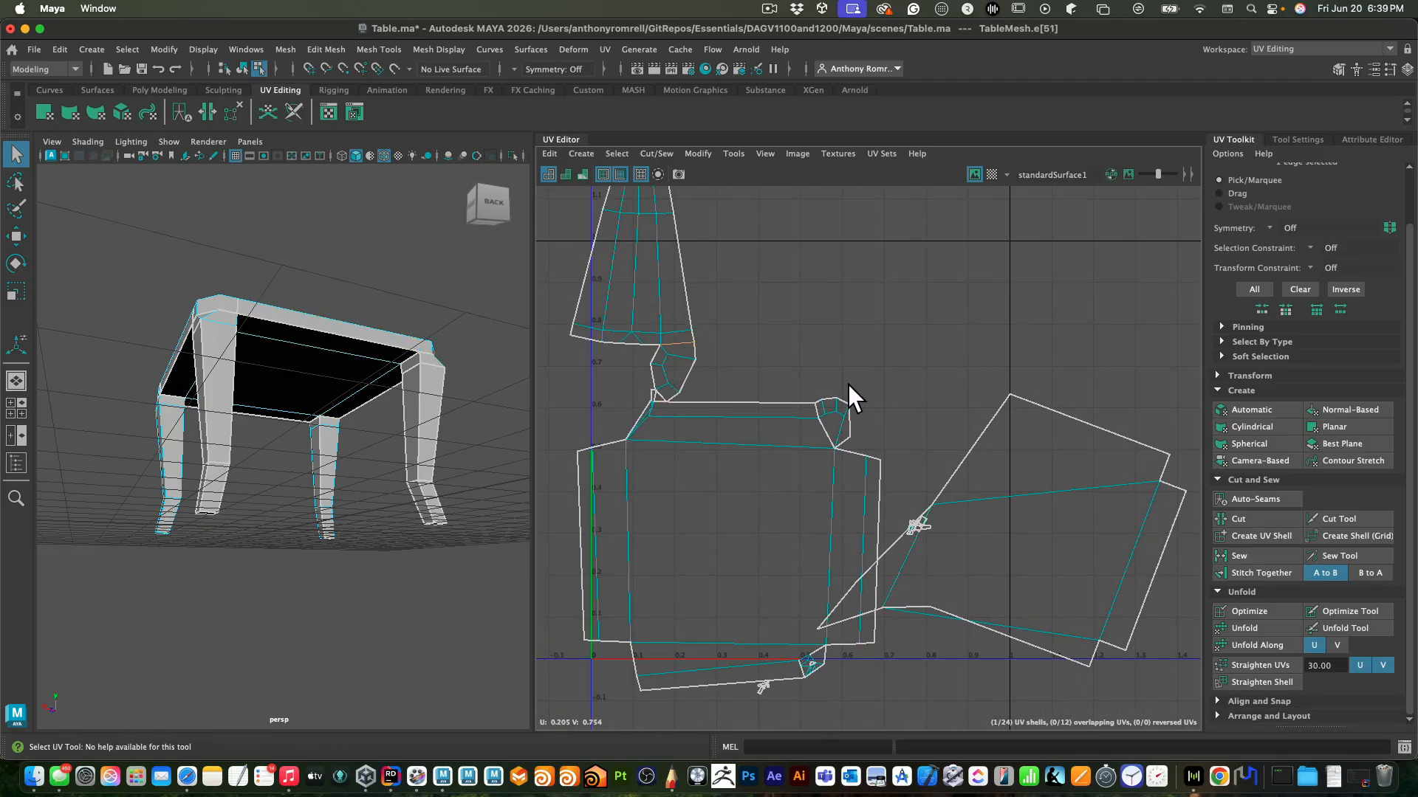
click(1266, 524)
Cut the slanted edges between the tabletop's upper strip and the small corner piece, and unfold the whole table's UVs
click(650, 431)
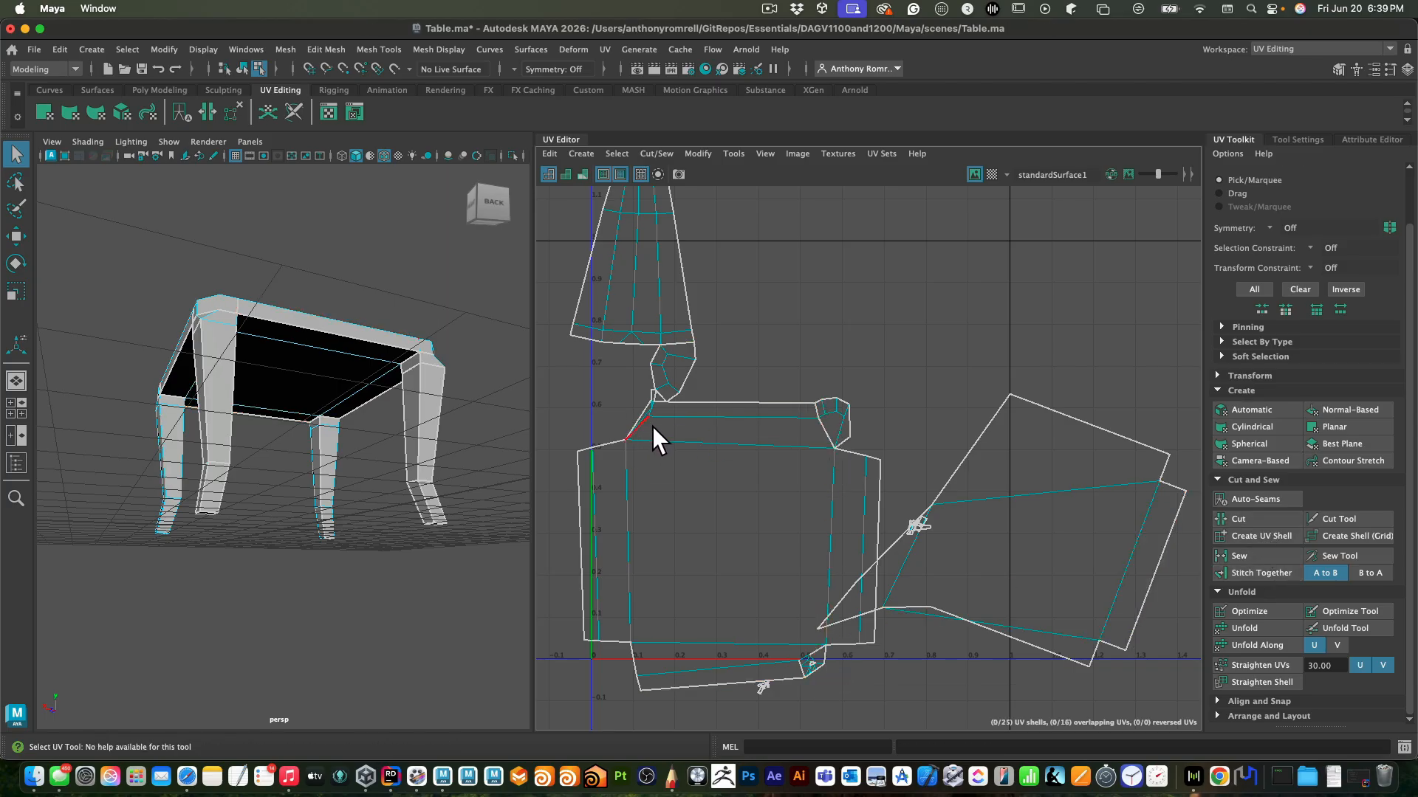
click(658, 418)
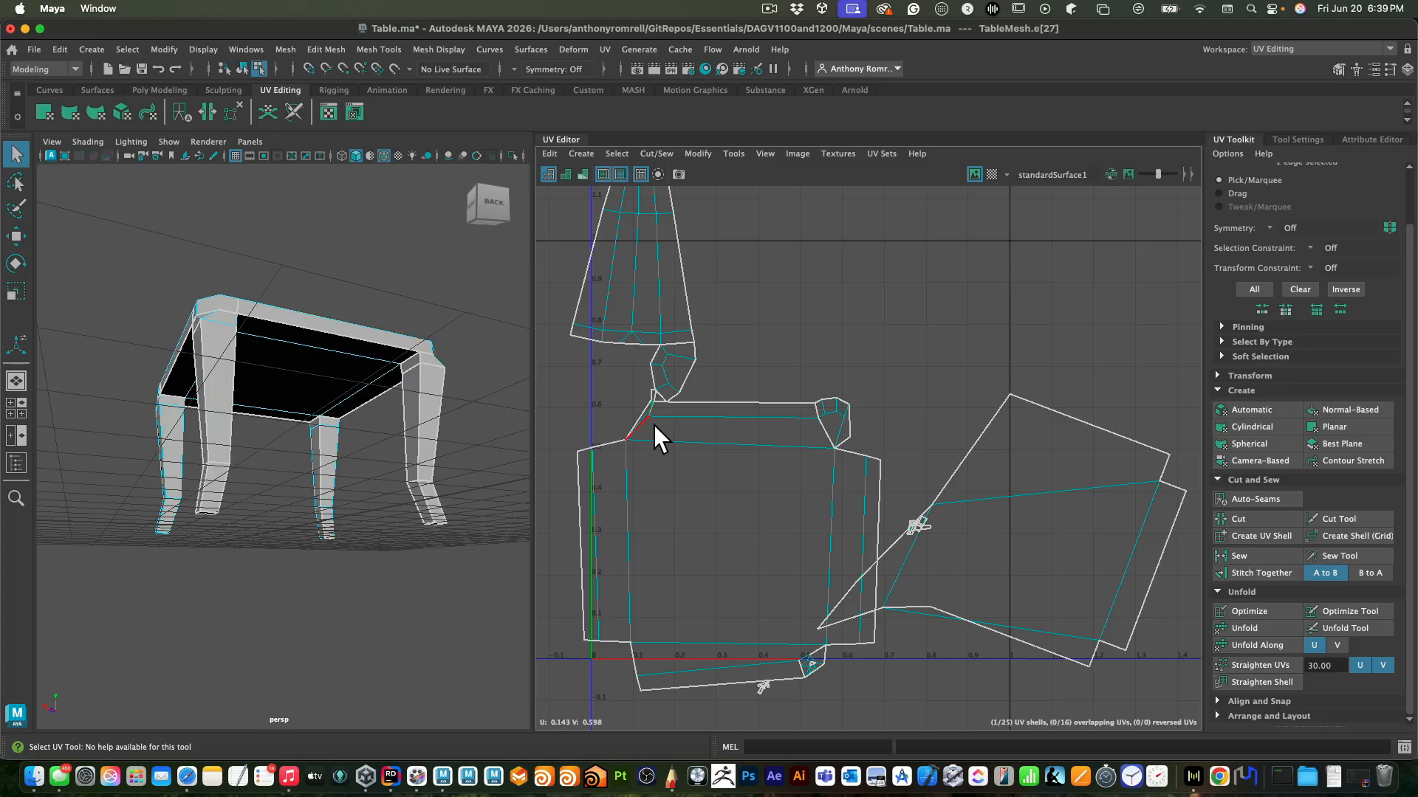
double_click(648, 428)
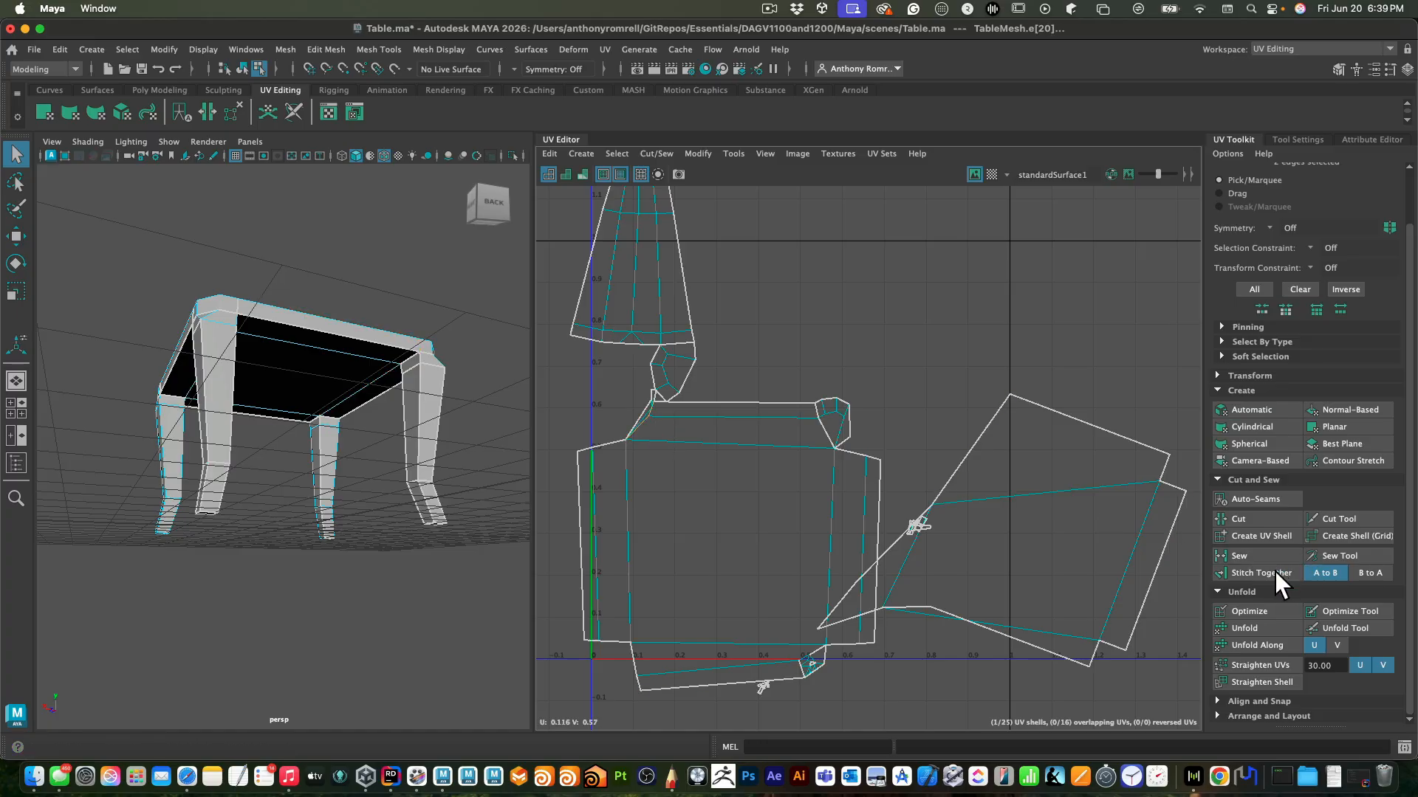
click(1260, 527)
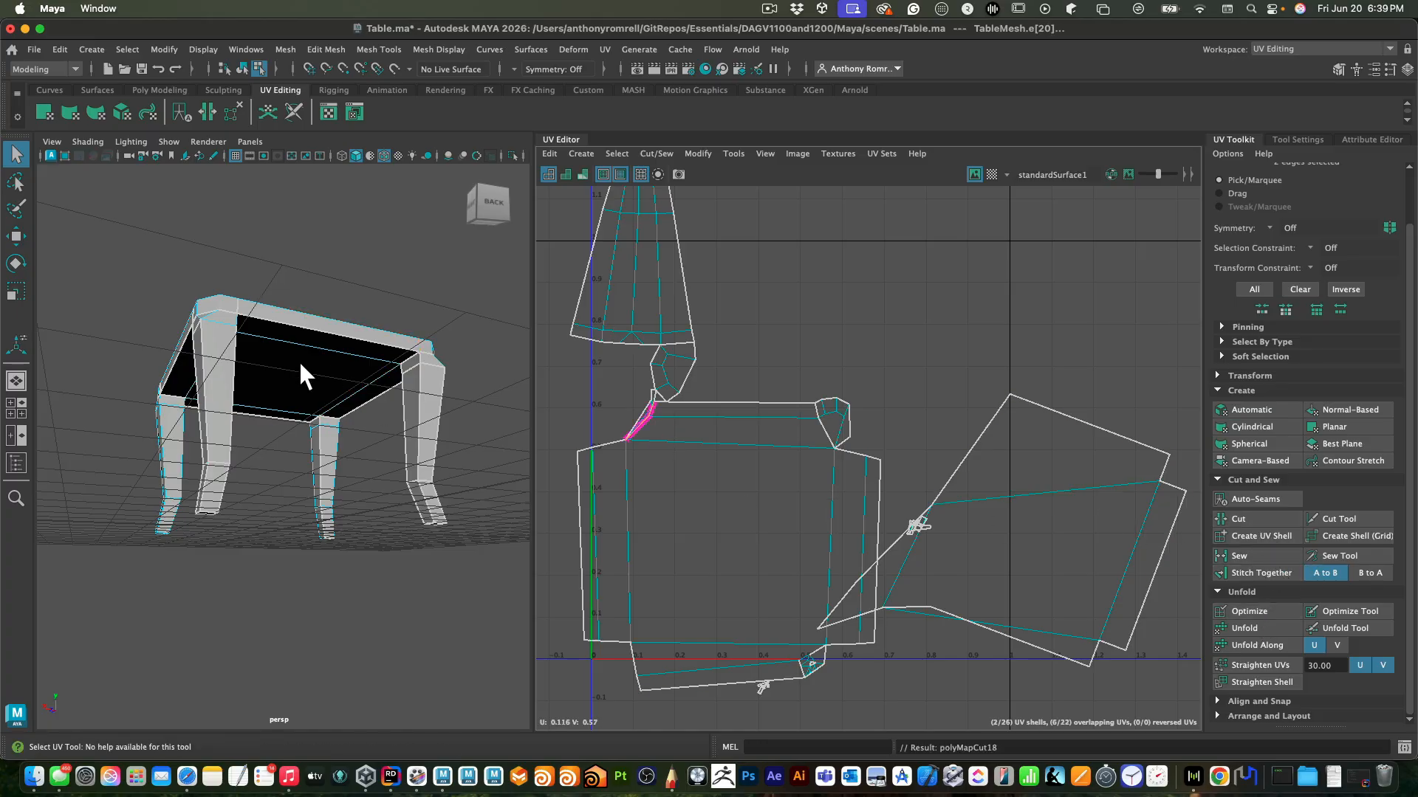
right_drag(296, 320, 369, 300)
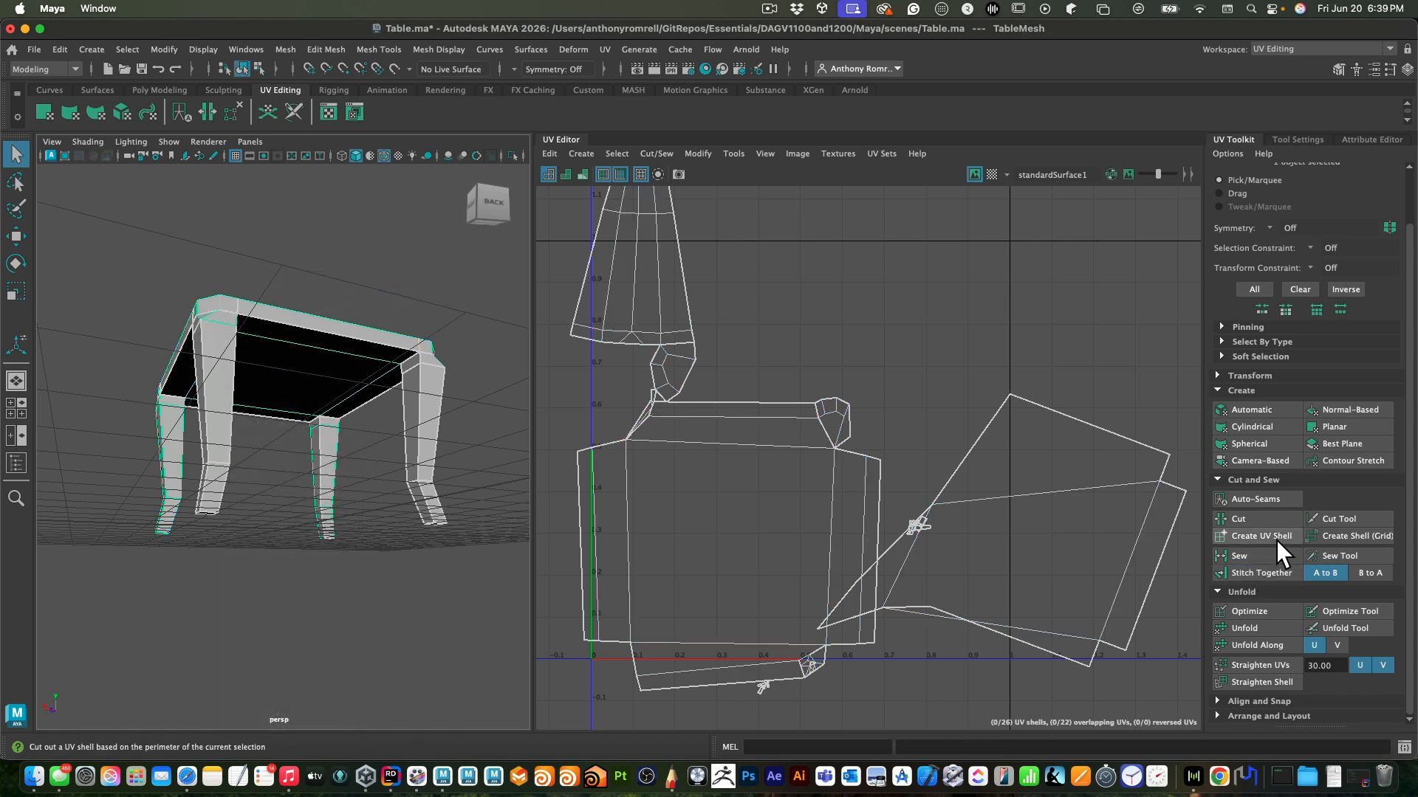
click(1254, 628)
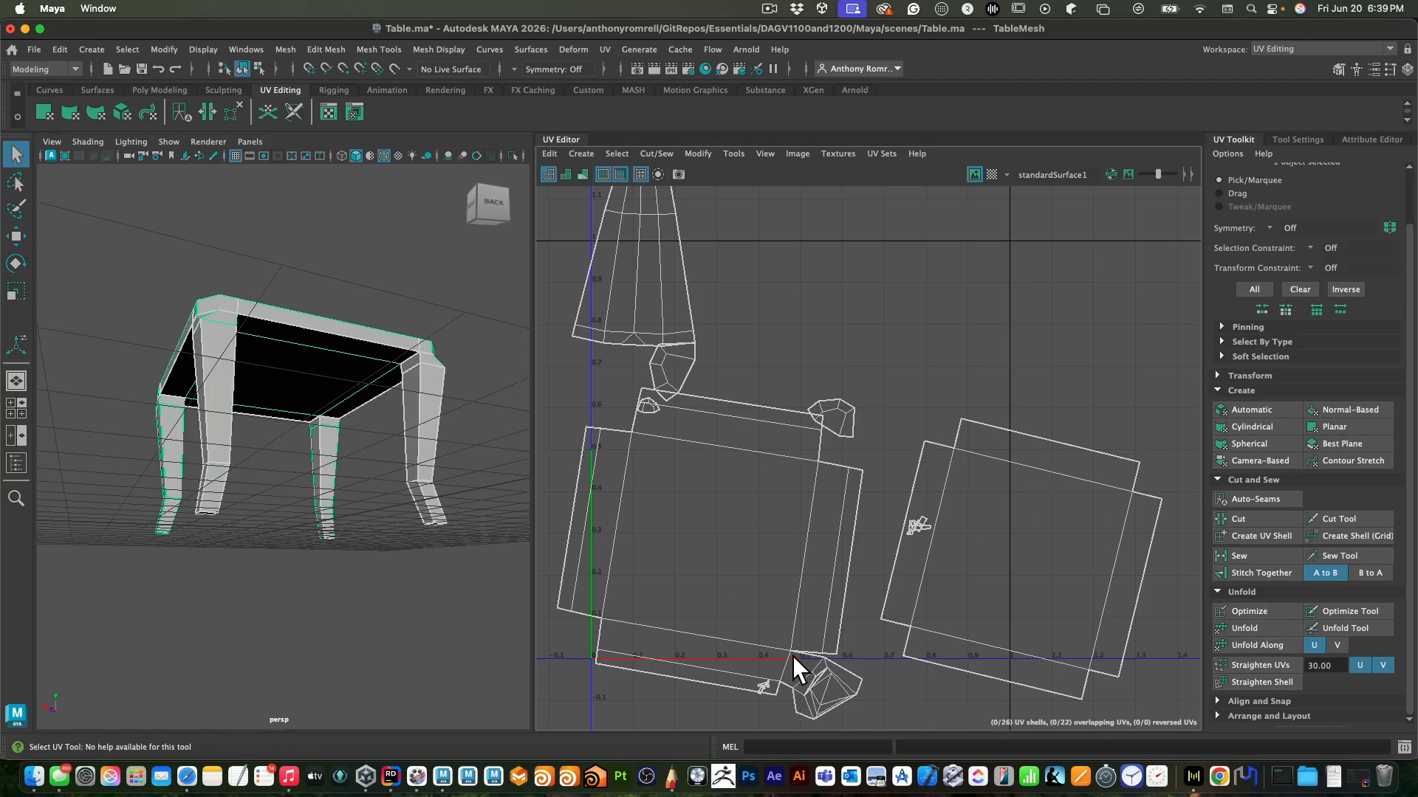
Cut the short edge connecting the lower corner cluster to the tabletop shell and unfold the complete mesh again
mouse_move(782, 672)
right_down()
mouse_move(805, 668)
mouse_move(793, 648)
right_up()
click(790, 676)
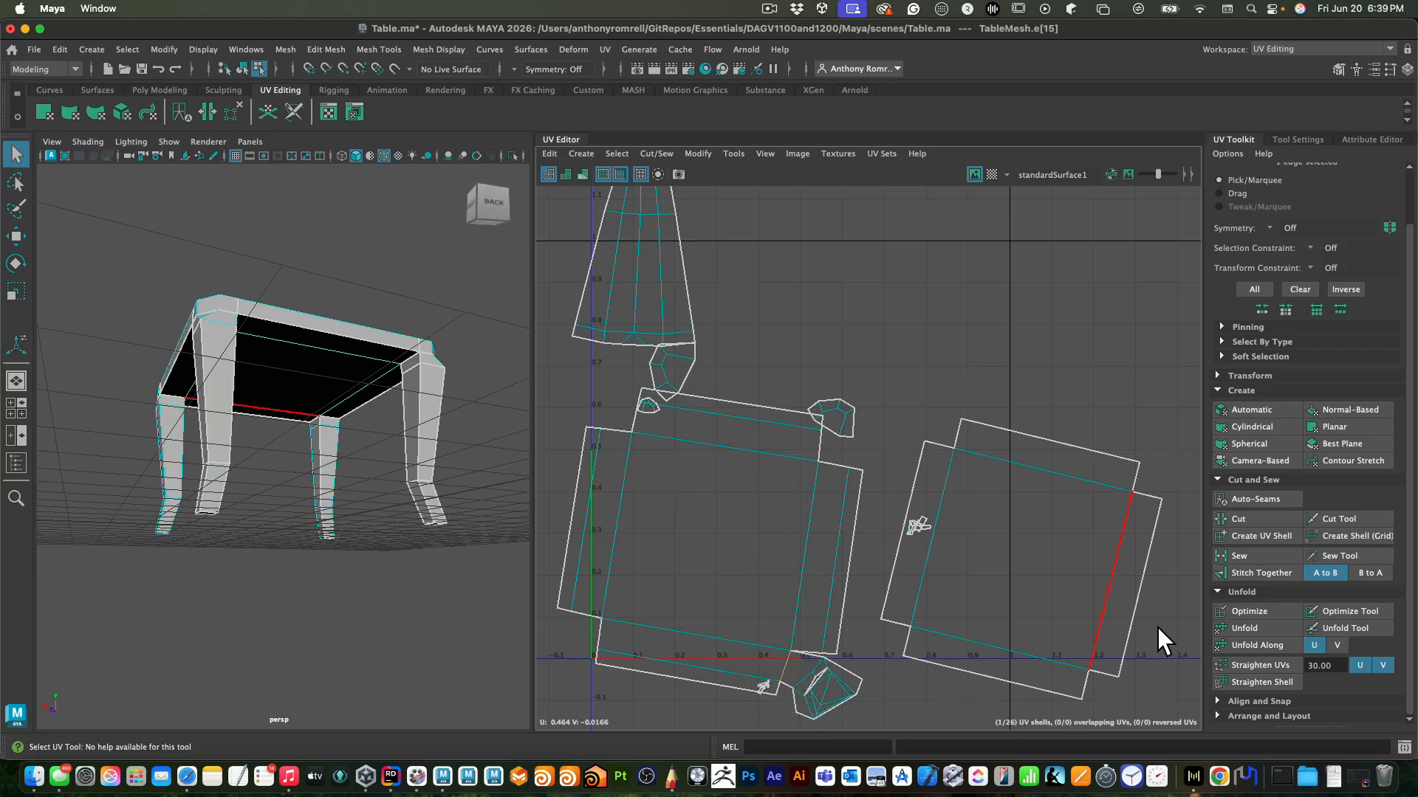
click(1273, 521)
click(1077, 389)
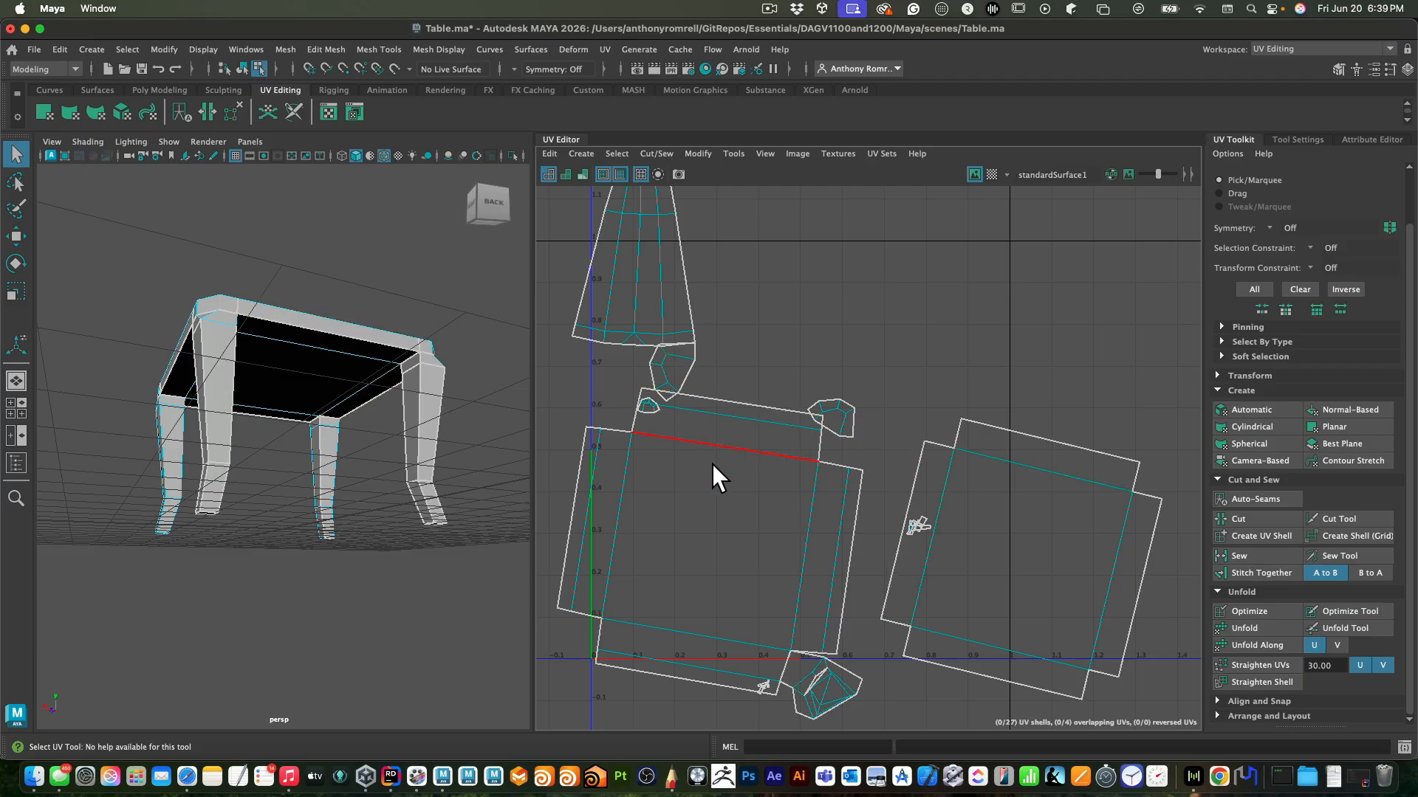
right_drag(361, 392, 412, 303)
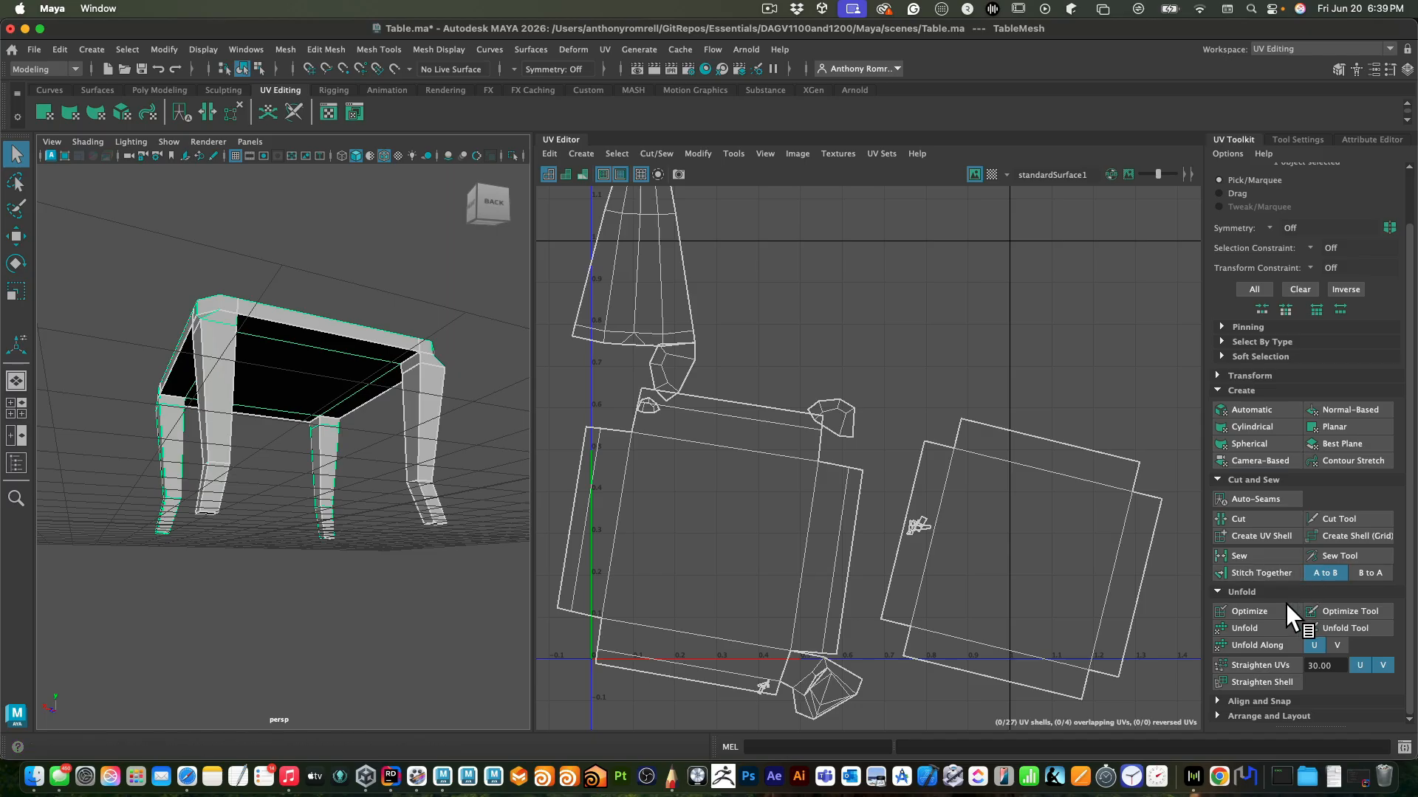
click(1271, 633)
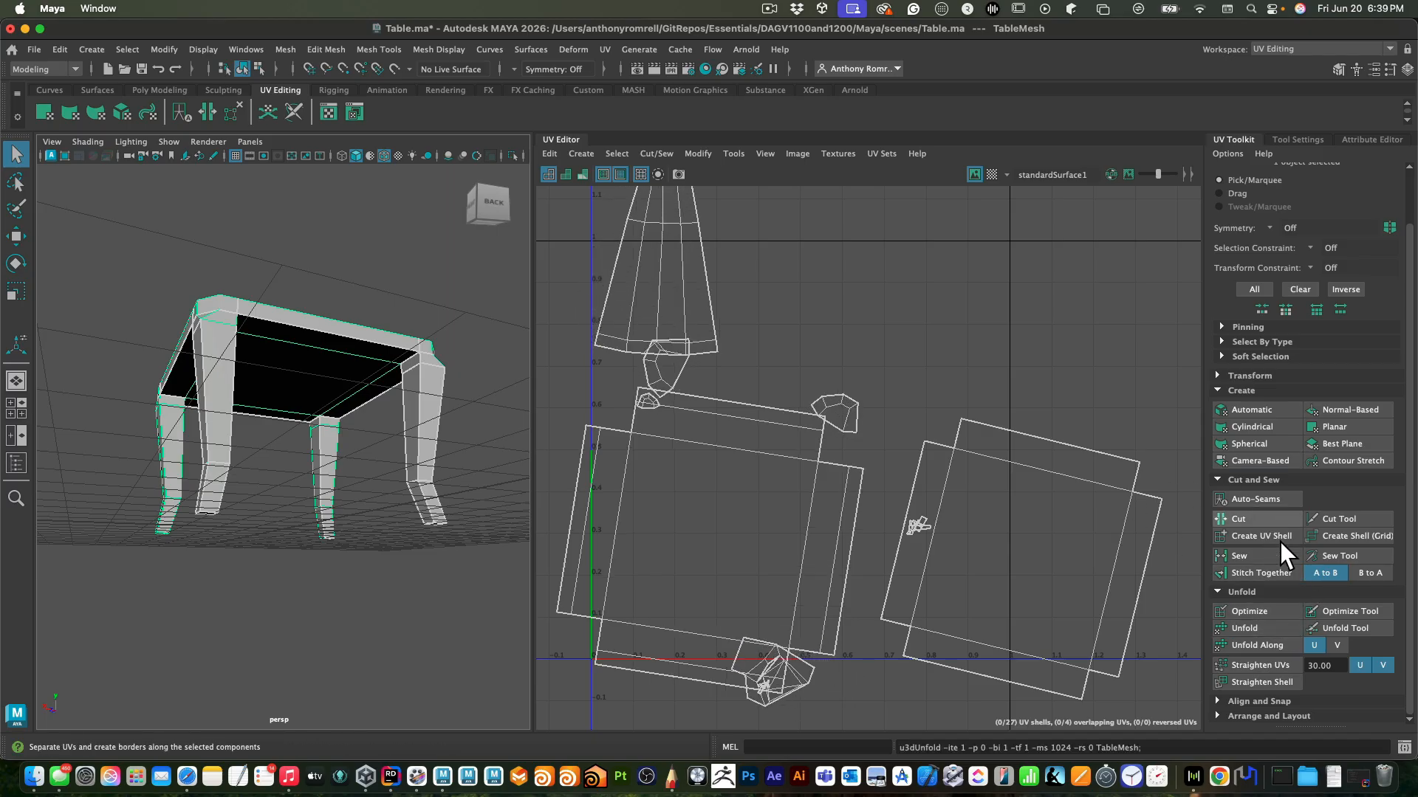
Lay out all of the table's UV shells within the 0 to 1 UV space
click(1225, 717)
scroll(1274, 515, down, 5)
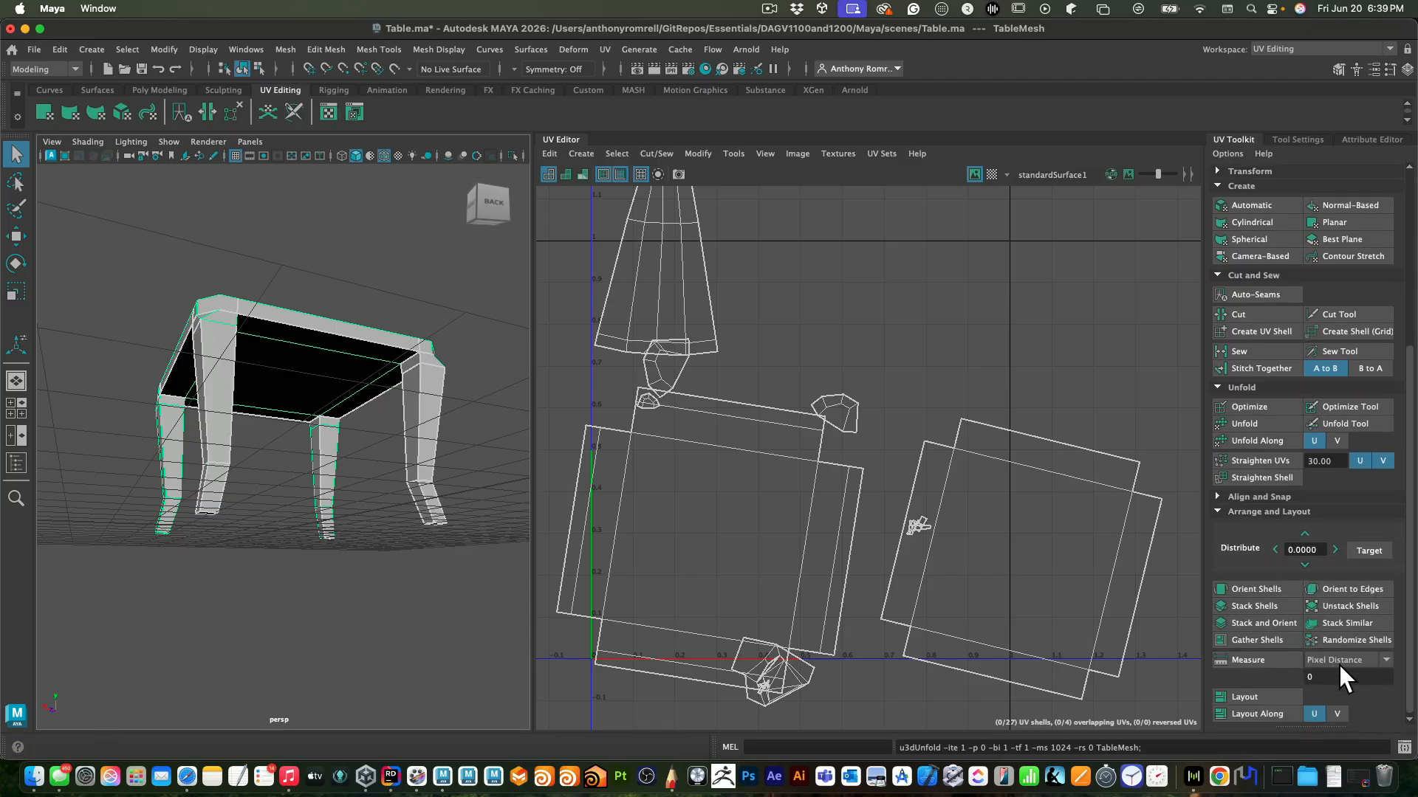
click(1272, 700)
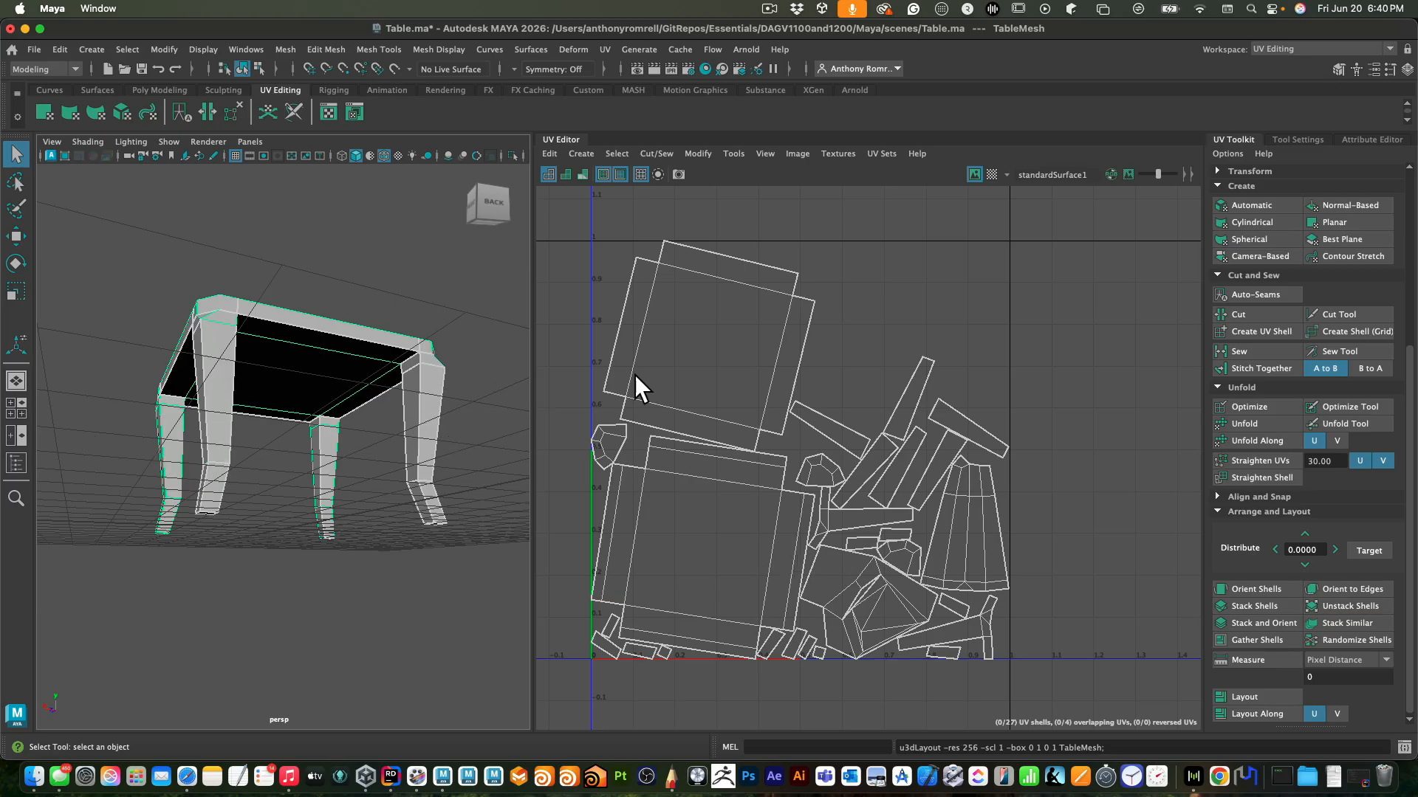
Rotate the underside UV shell square to the grid and move it up, clear of the tabletop shell
right_click(703, 347)
mouse_move(706, 353)
right_down()
mouse_move(690, 362)
mouse_move(717, 387)
mouse_move(772, 362)
mouse_move(679, 350)
right_up()
click(698, 344)
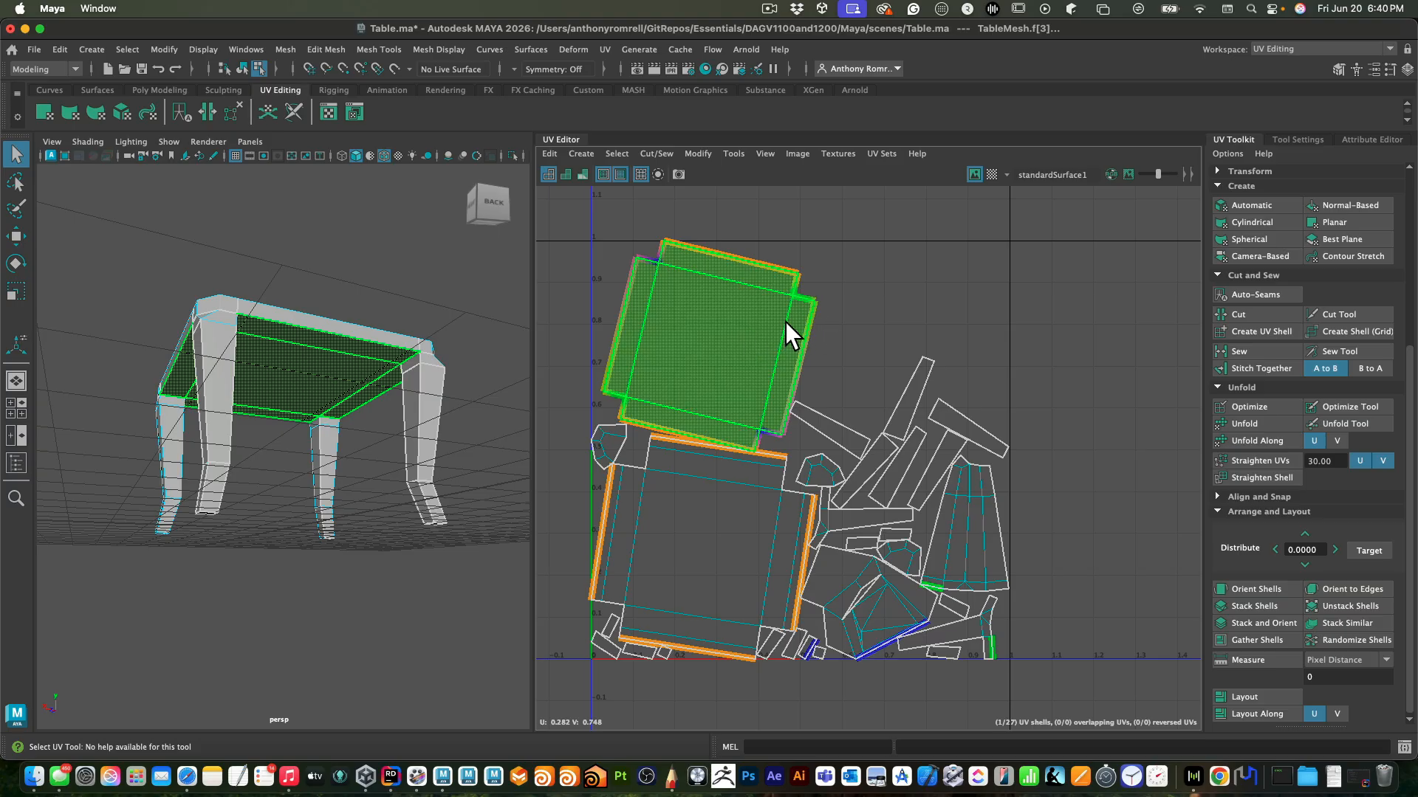
key(e)
mouse_move(790, 326)
mouse_down()
mouse_move(821, 347)
mouse_move(818, 326)
mouse_up()
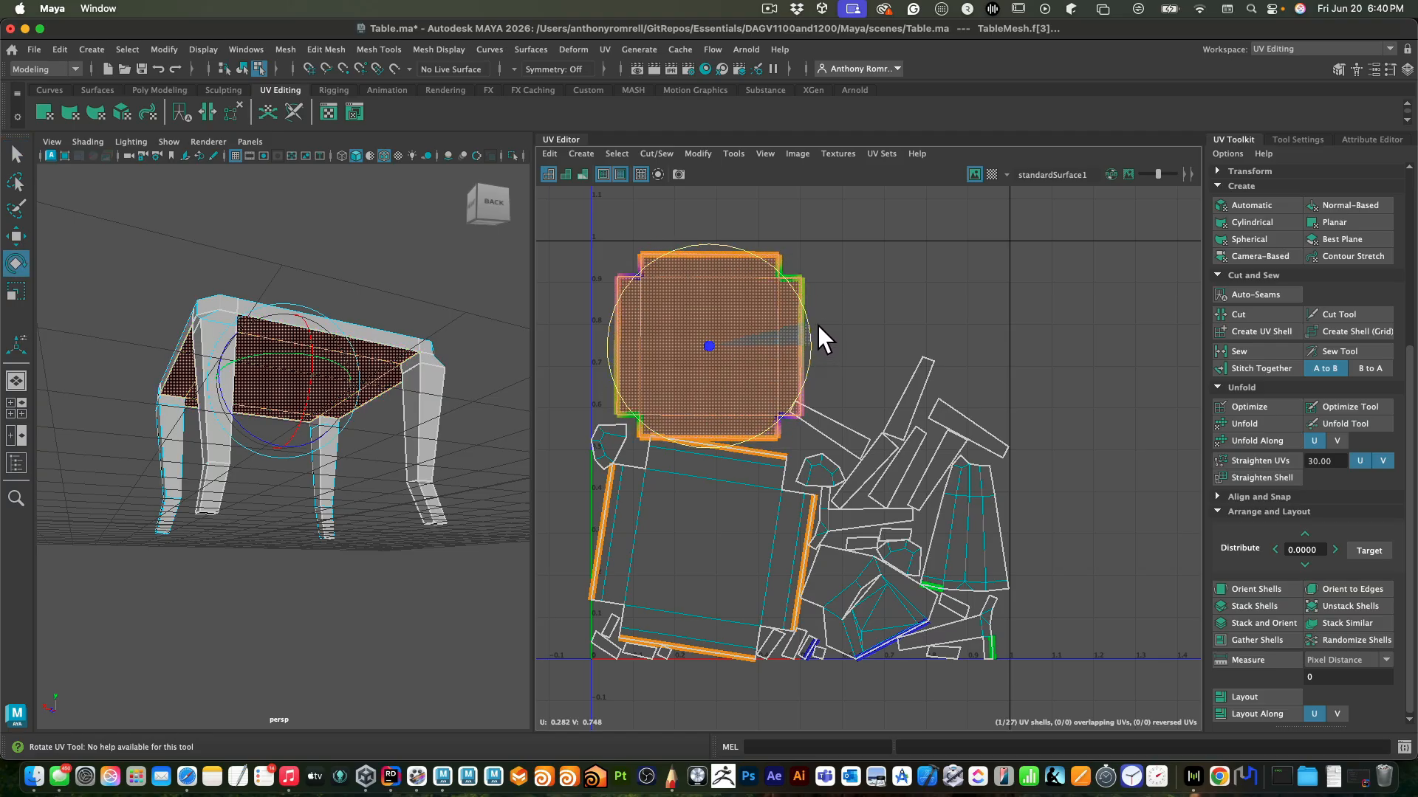
key(w)
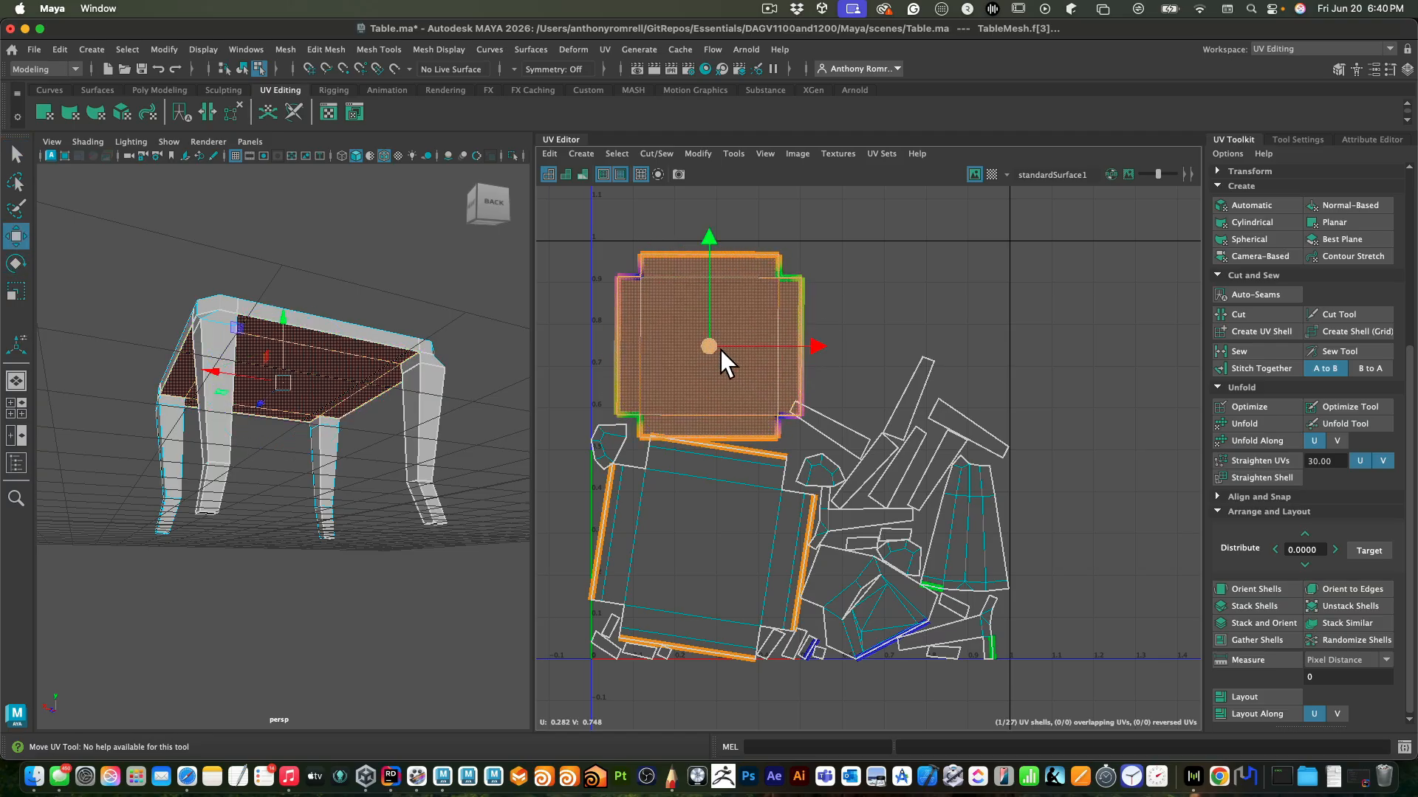
drag(720, 350, 688, 276)
Move the tabletop UV shell up beside the underside shell, above the small leg shells, and rotate it slightly toward the grid
click(710, 544)
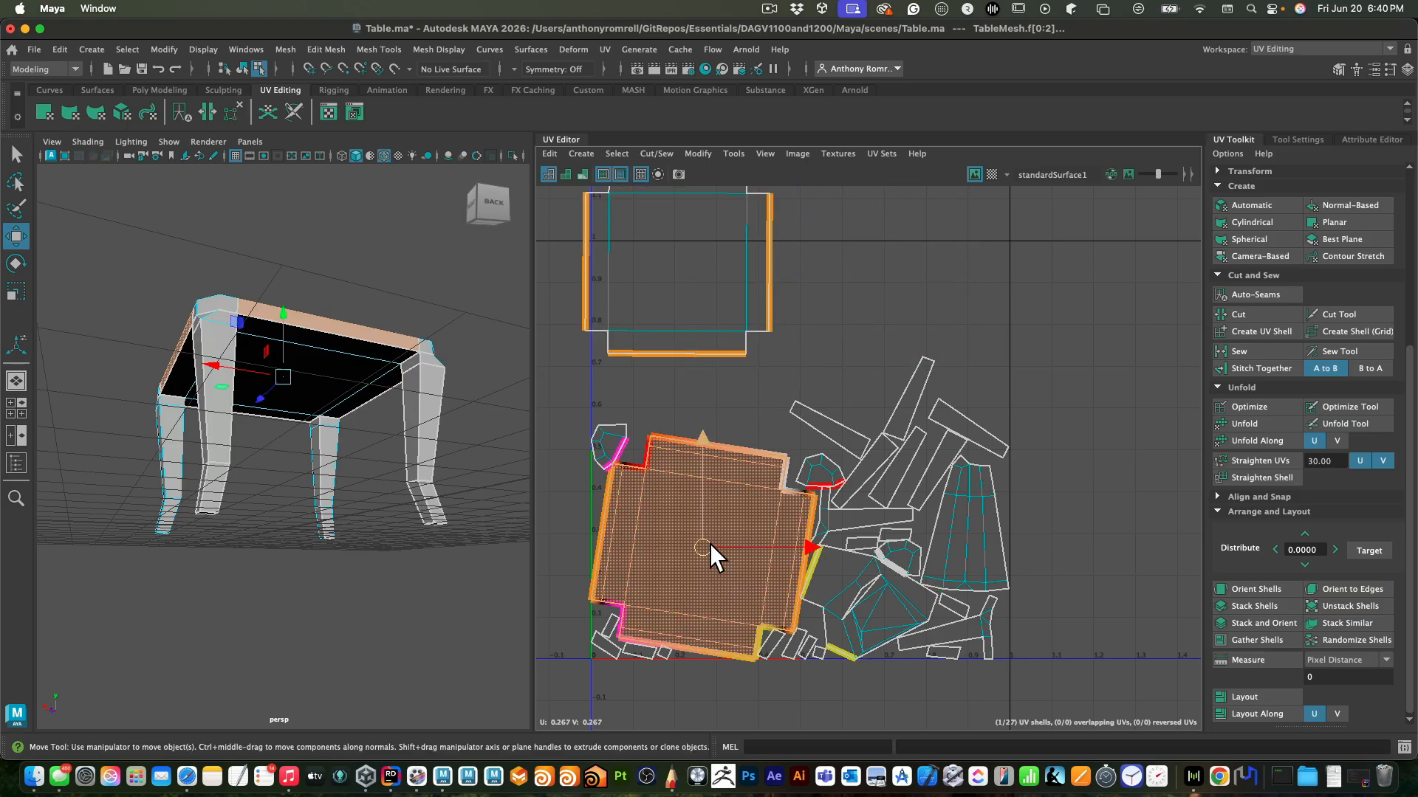
drag(711, 544, 998, 322)
key(e)
drag(906, 272, 901, 255)
key(w)
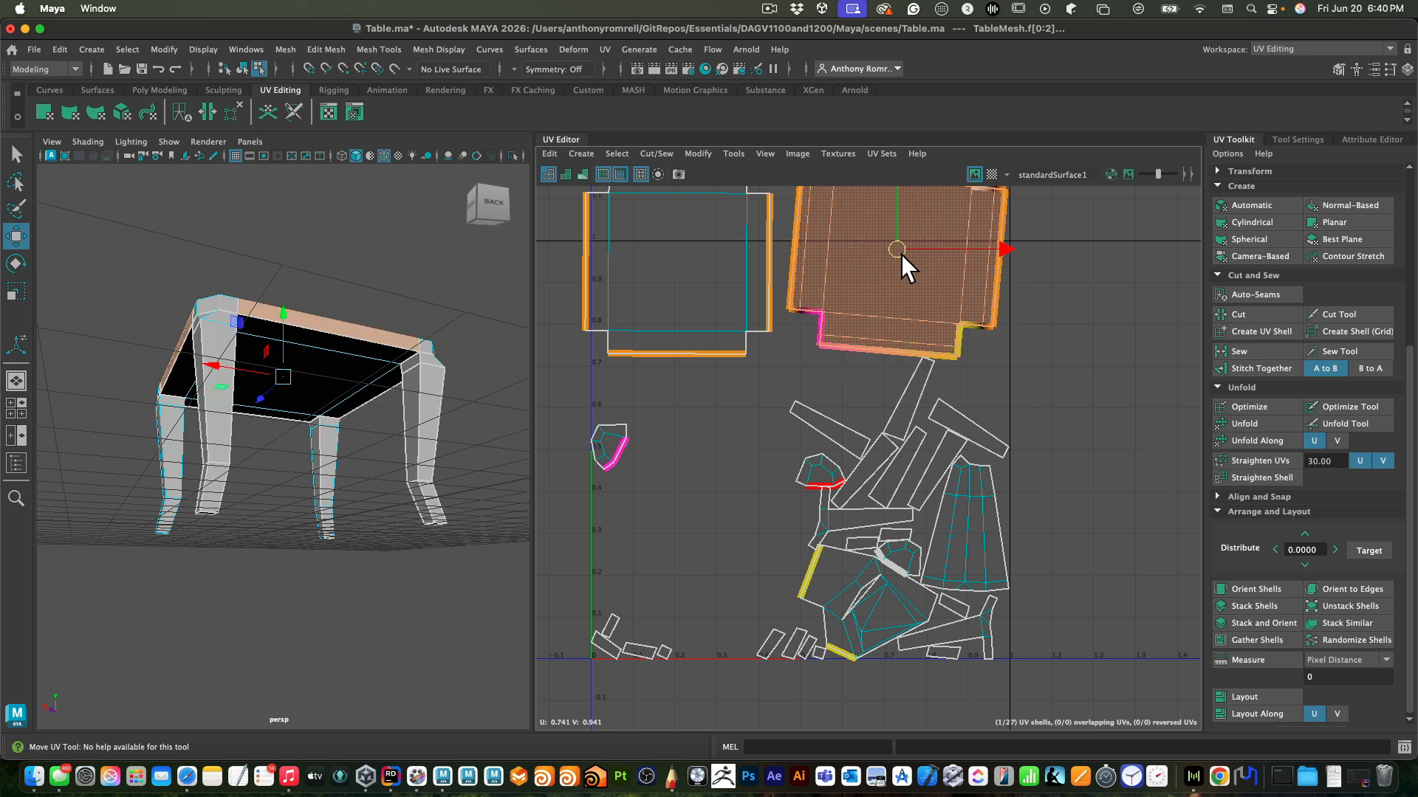
click(1057, 418)
Stitch two neighbouring leg strips together along their shared long edge, A to B, undoing the trial sew first
click(848, 449)
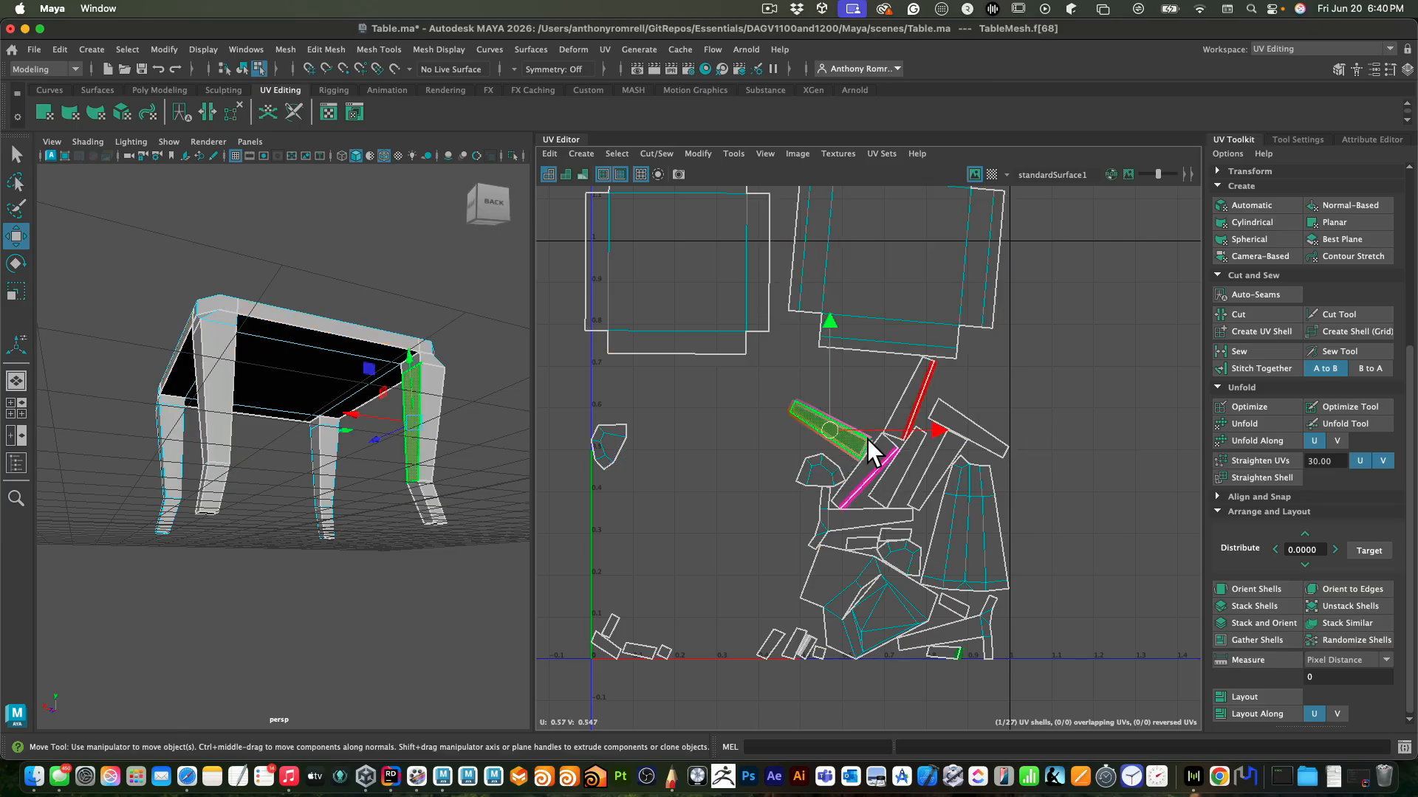
right_drag(827, 440, 817, 414)
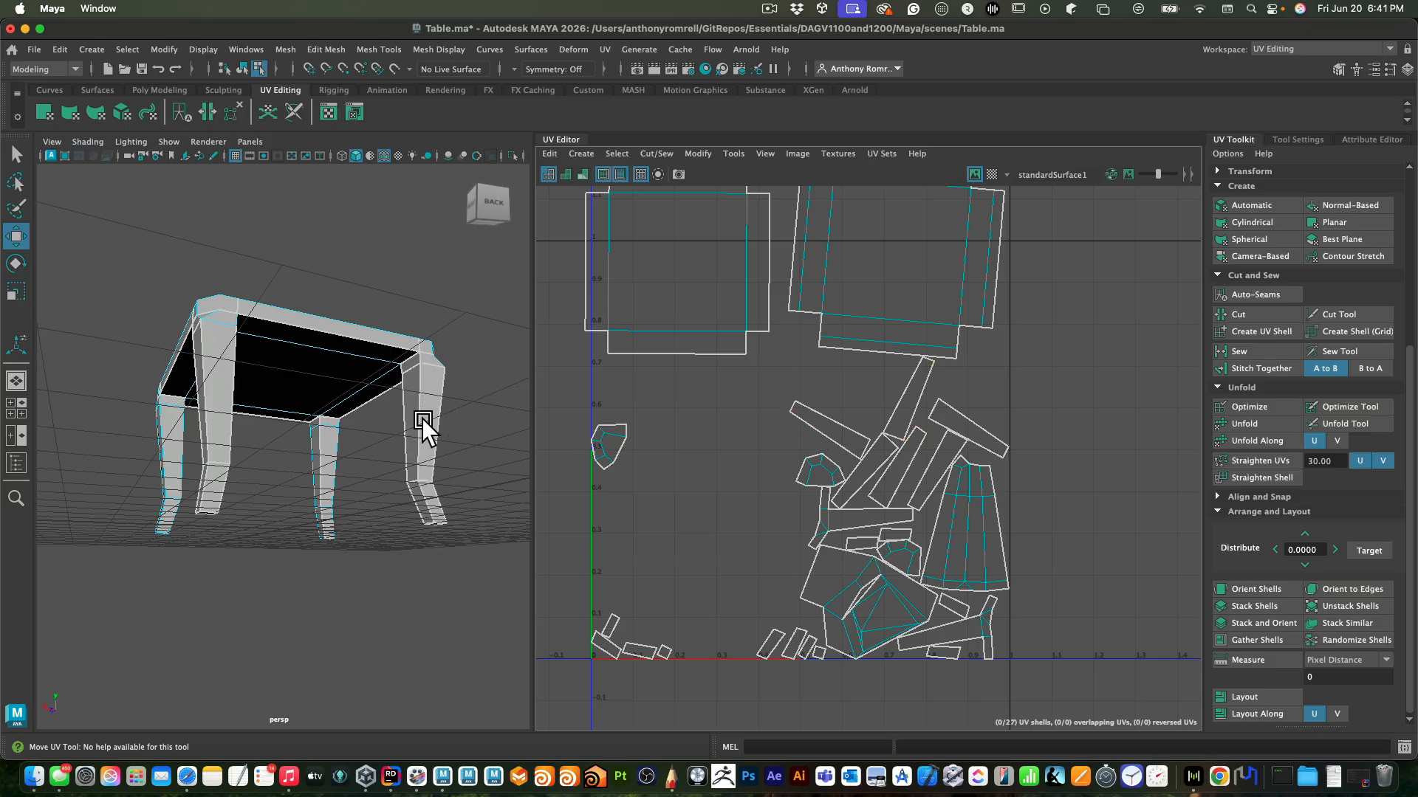
click(839, 447)
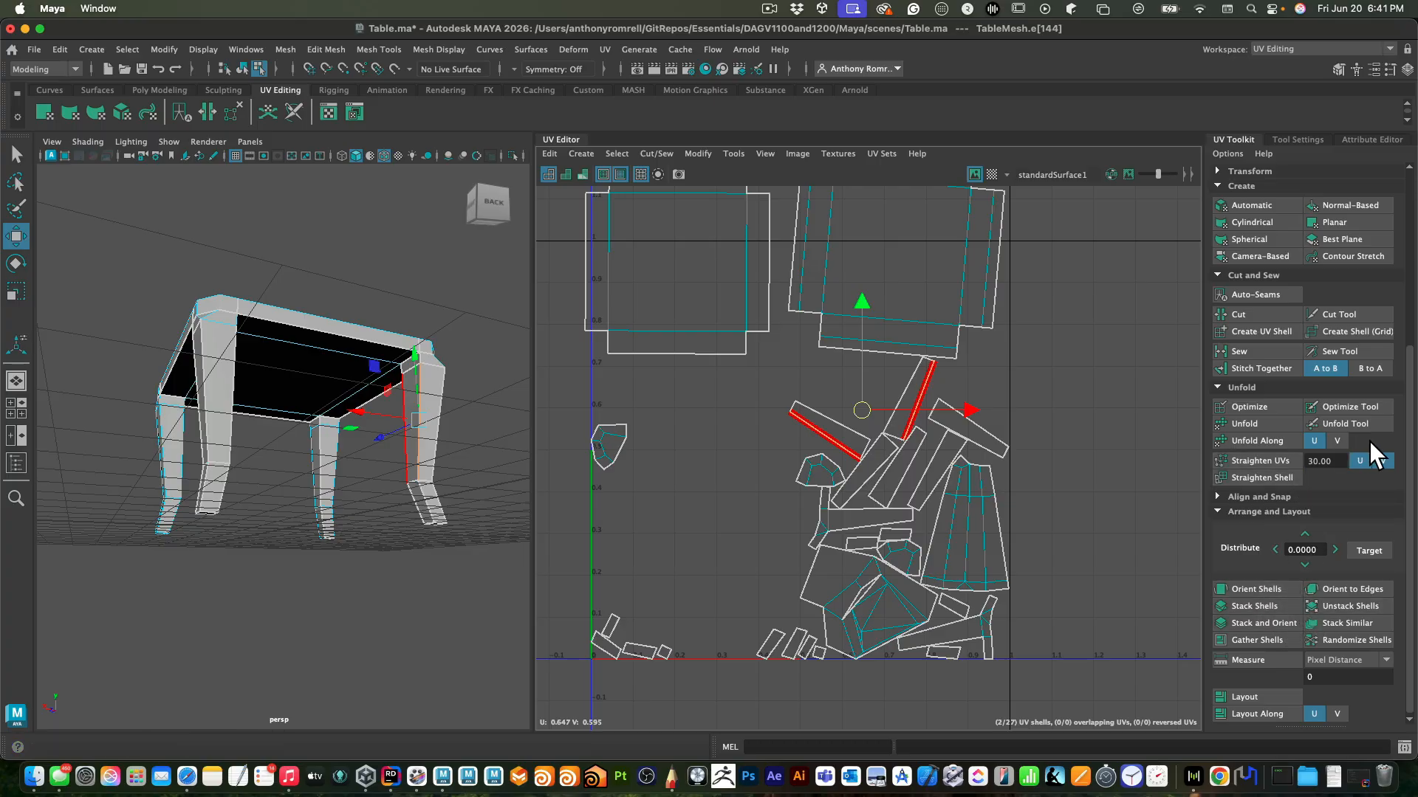
click(1262, 353)
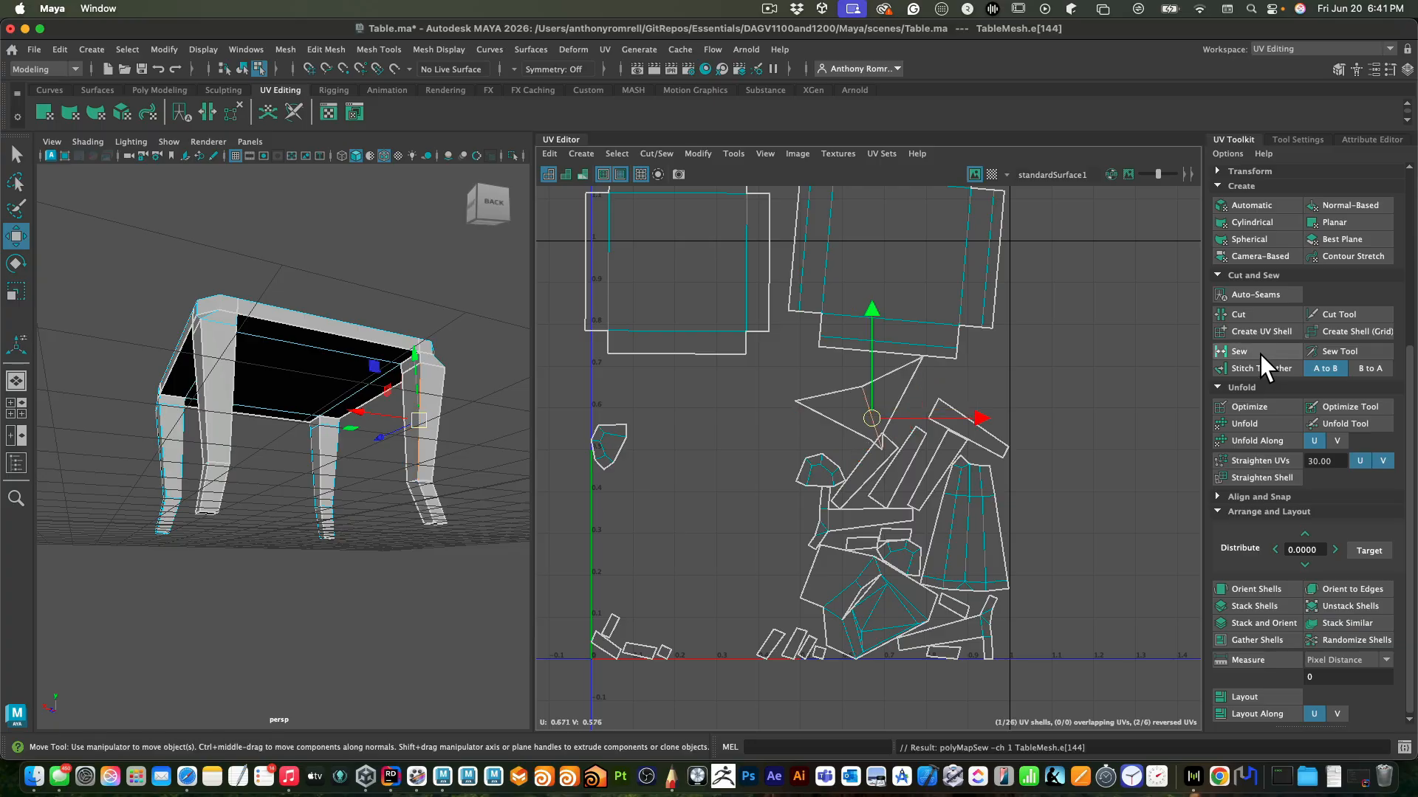
key(ctrl+z)
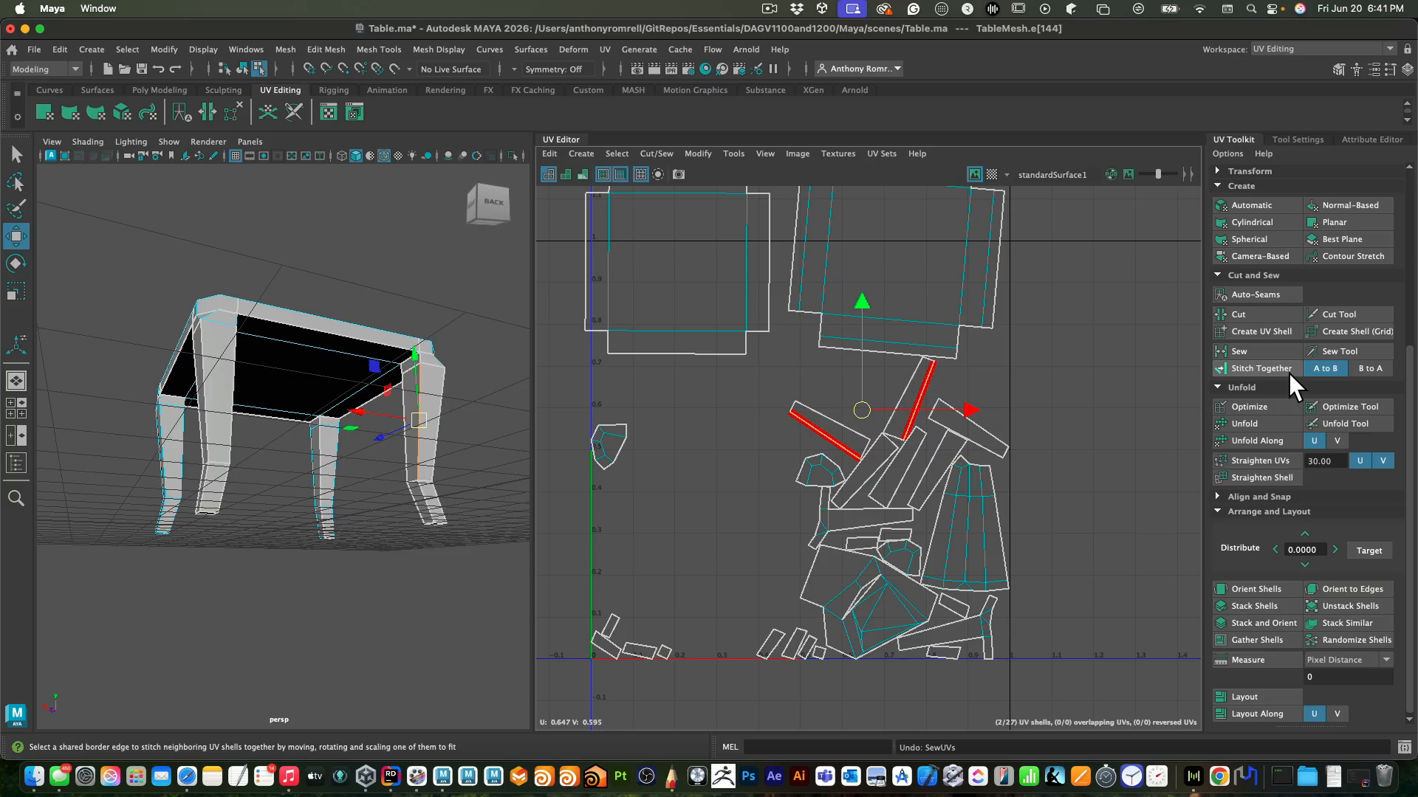
click(1288, 374)
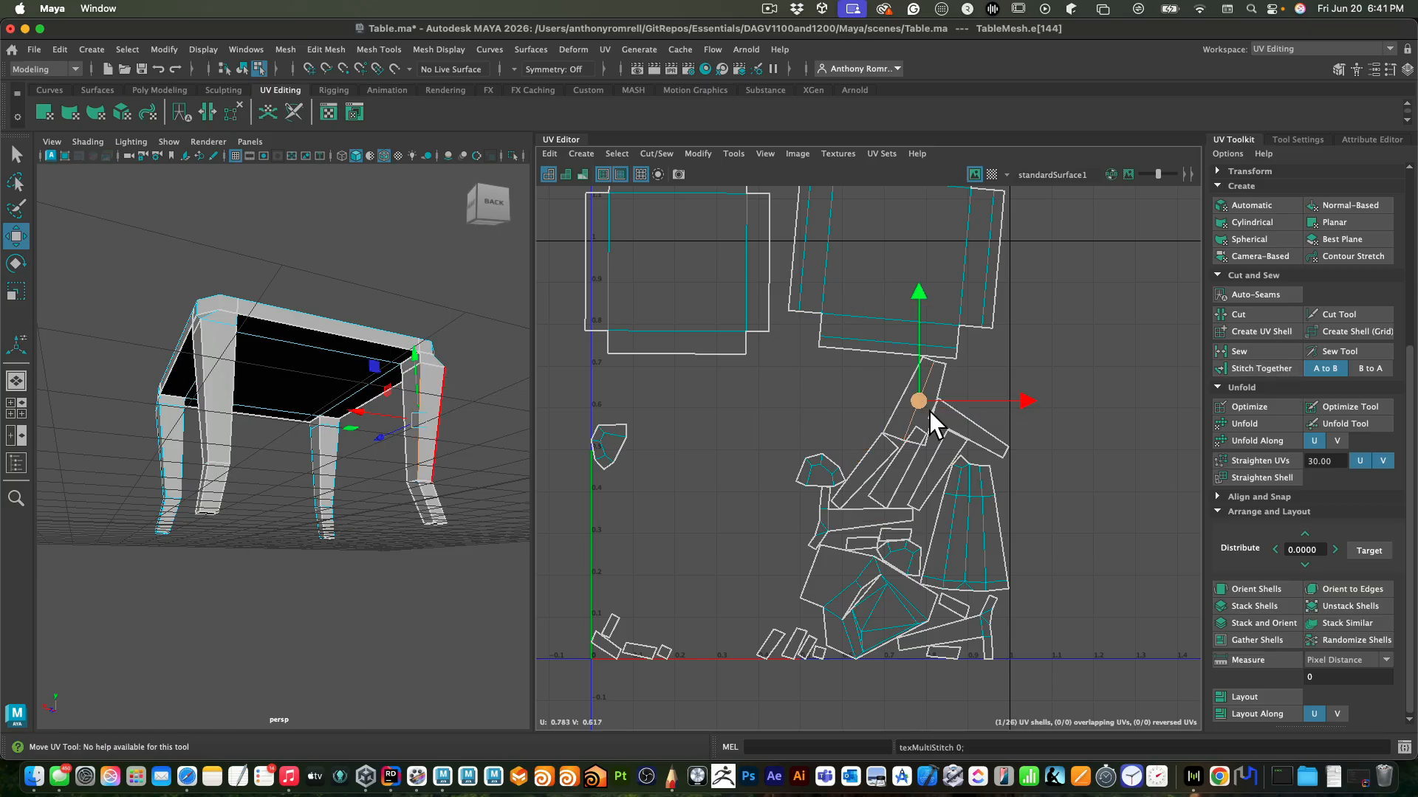
Move the stitched two-strip leg shell into the empty area below the underside shell
drag(927, 409, 929, 403)
right_drag(923, 406, 857, 384)
click(928, 403)
drag(923, 410, 723, 437)
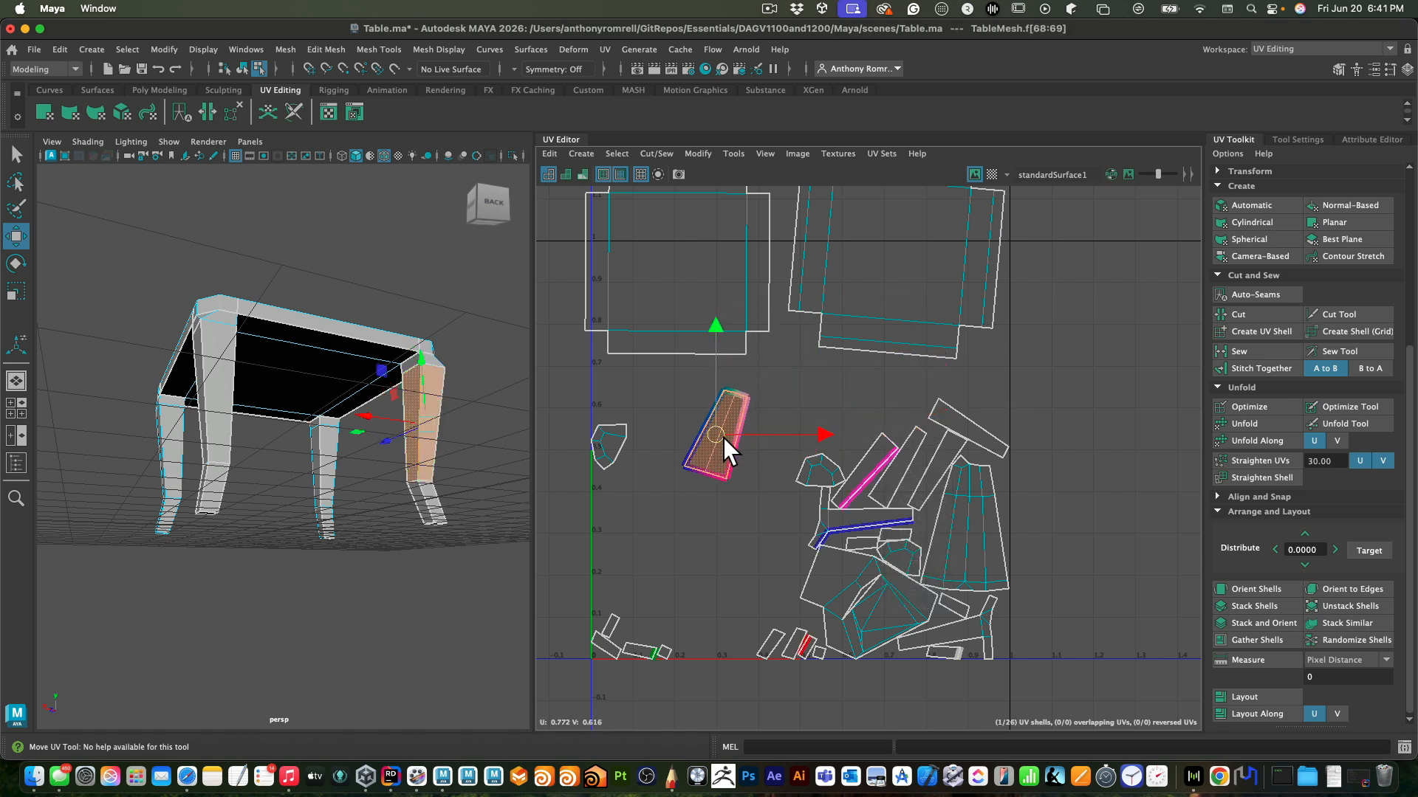
Stitch the adjoining leg strip to the outer long edge of the two-strip leg shell
click(711, 541)
right_drag(735, 448, 742, 410)
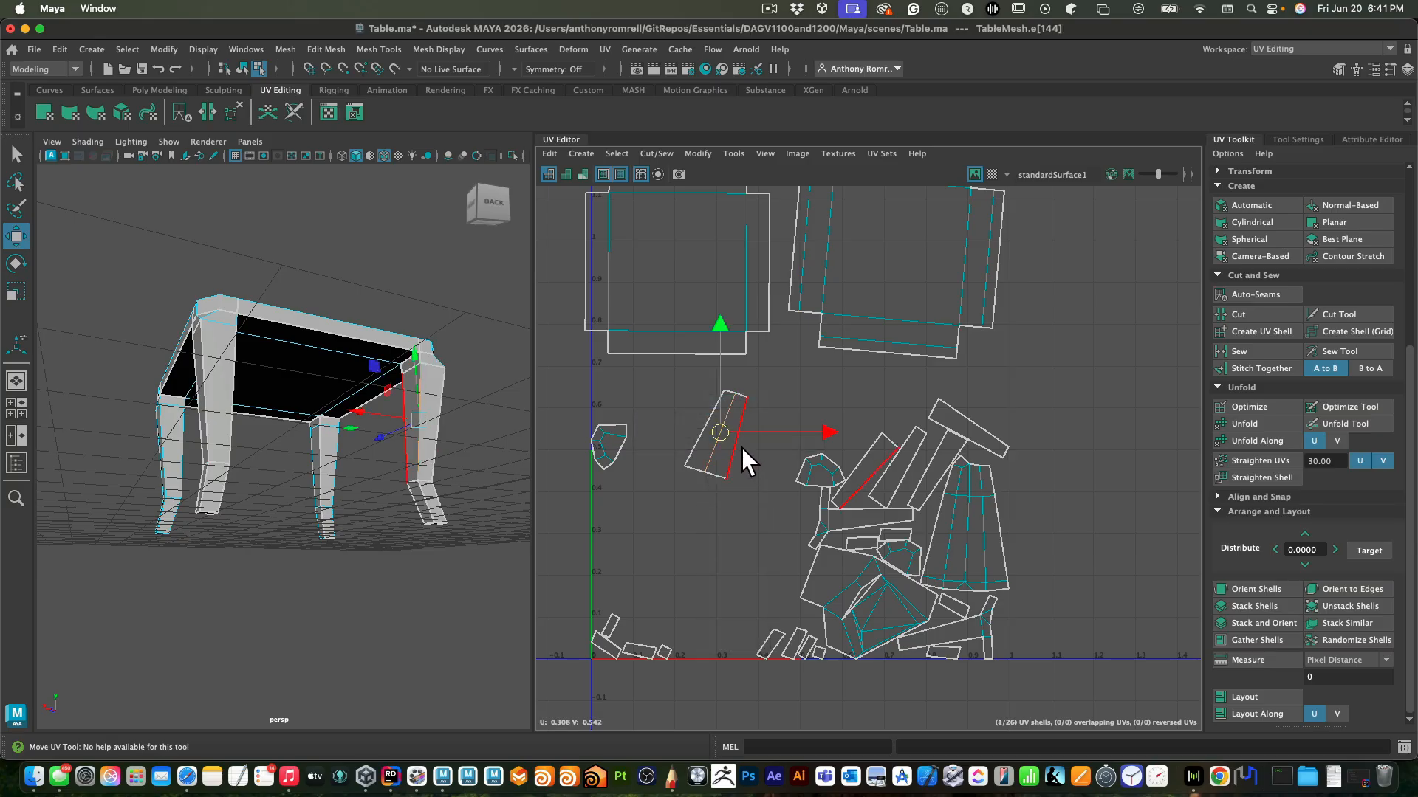
click(709, 448)
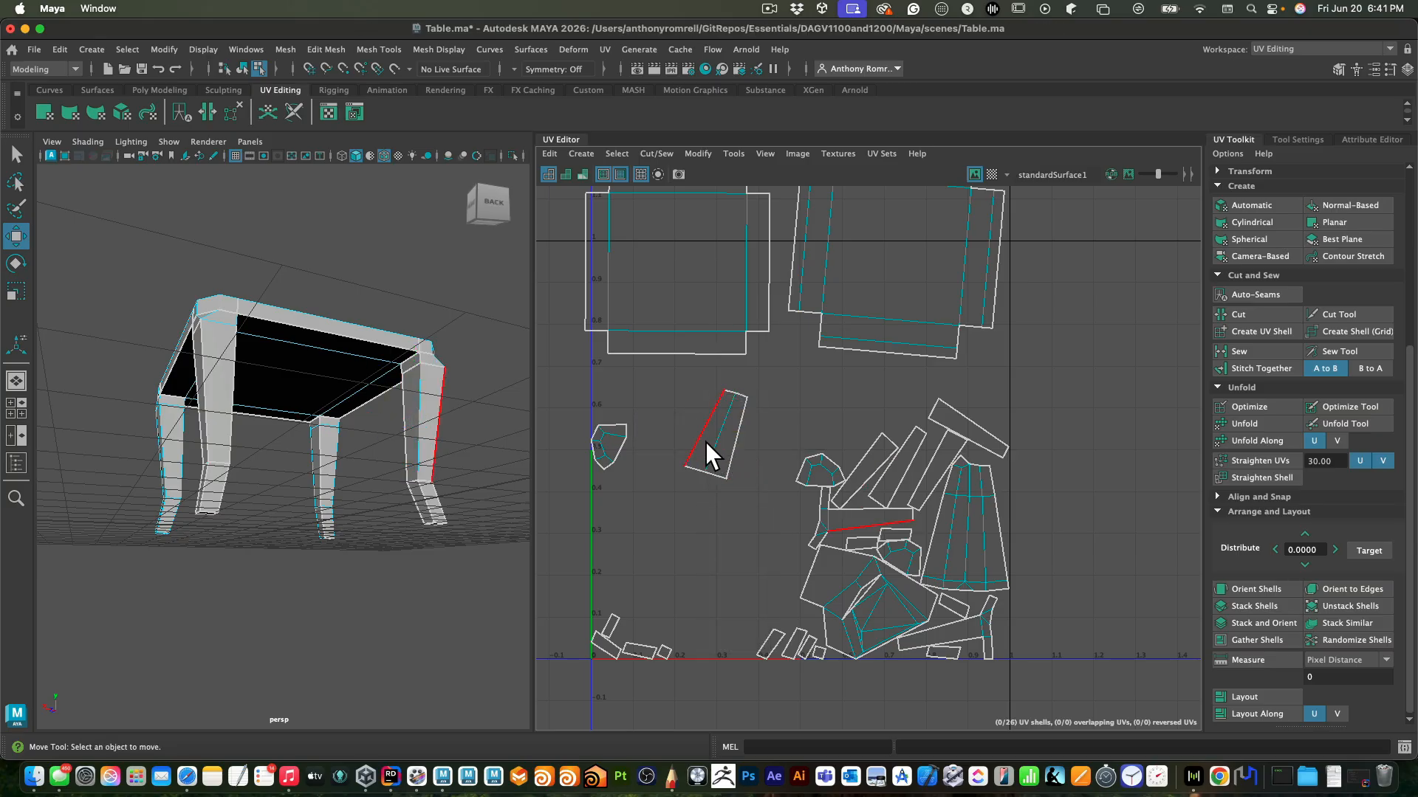
alt+drag(492, 467, 354, 497)
click(708, 440)
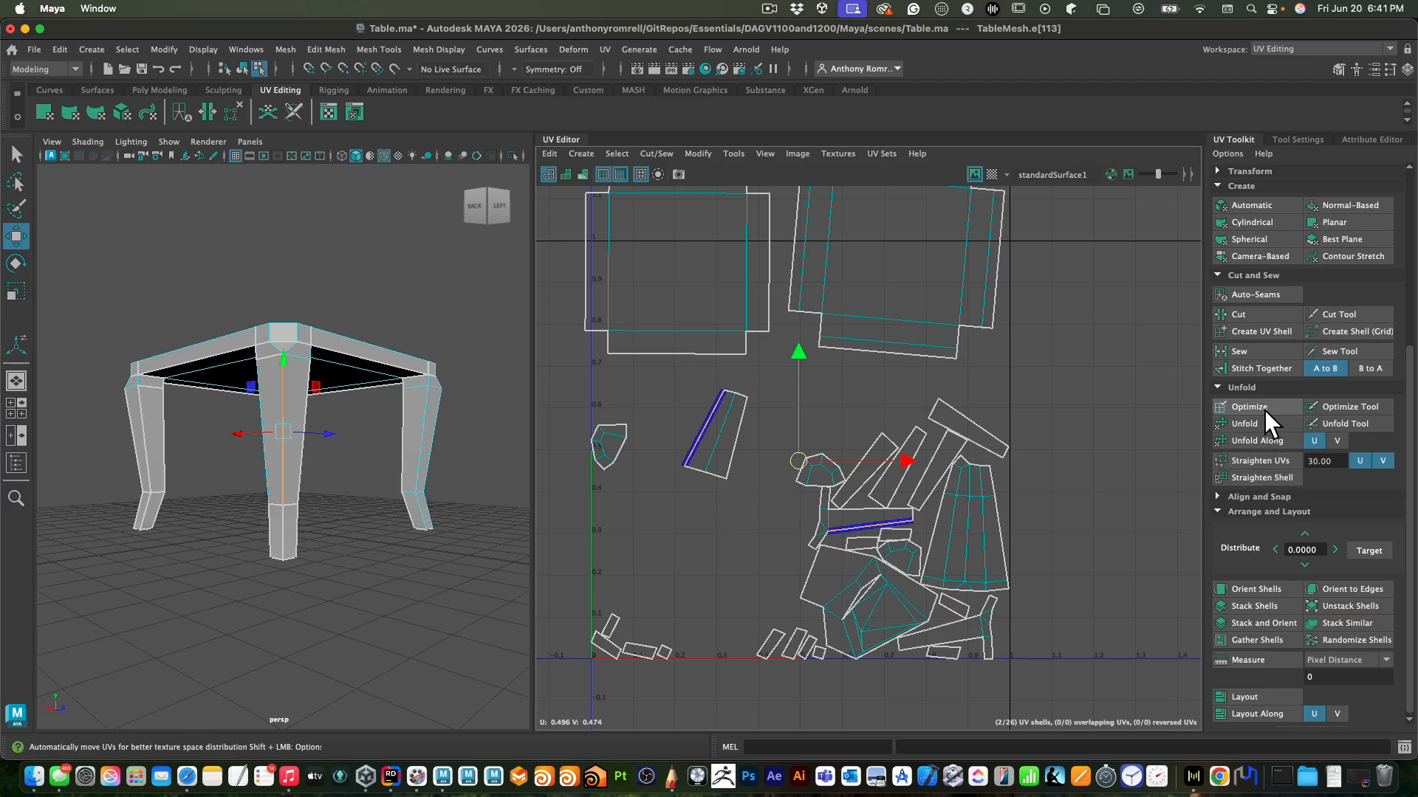
click(1279, 375)
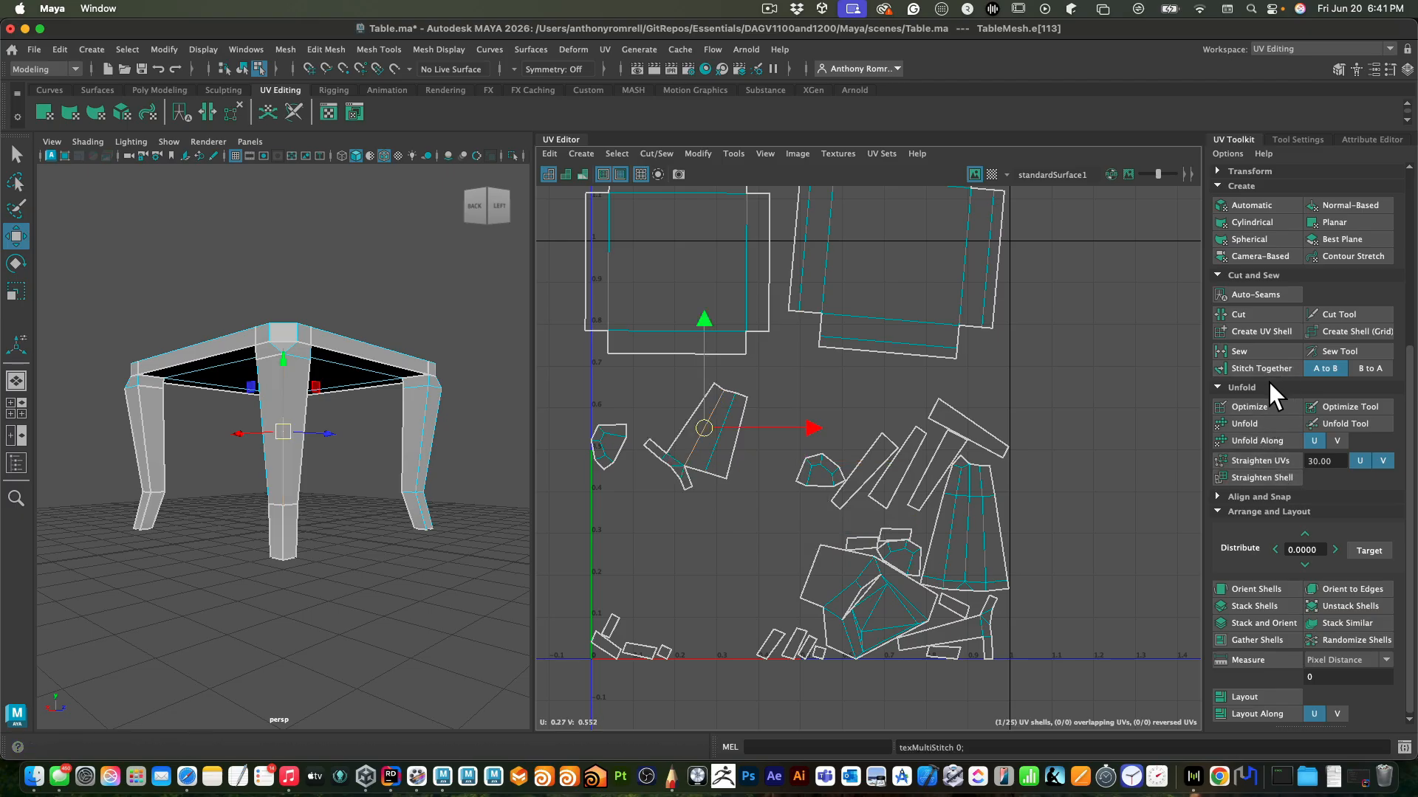
Sew the short open edge at the wide end of the three-strip leg shell and stitch the remaining strip to its free long edge
click(698, 478)
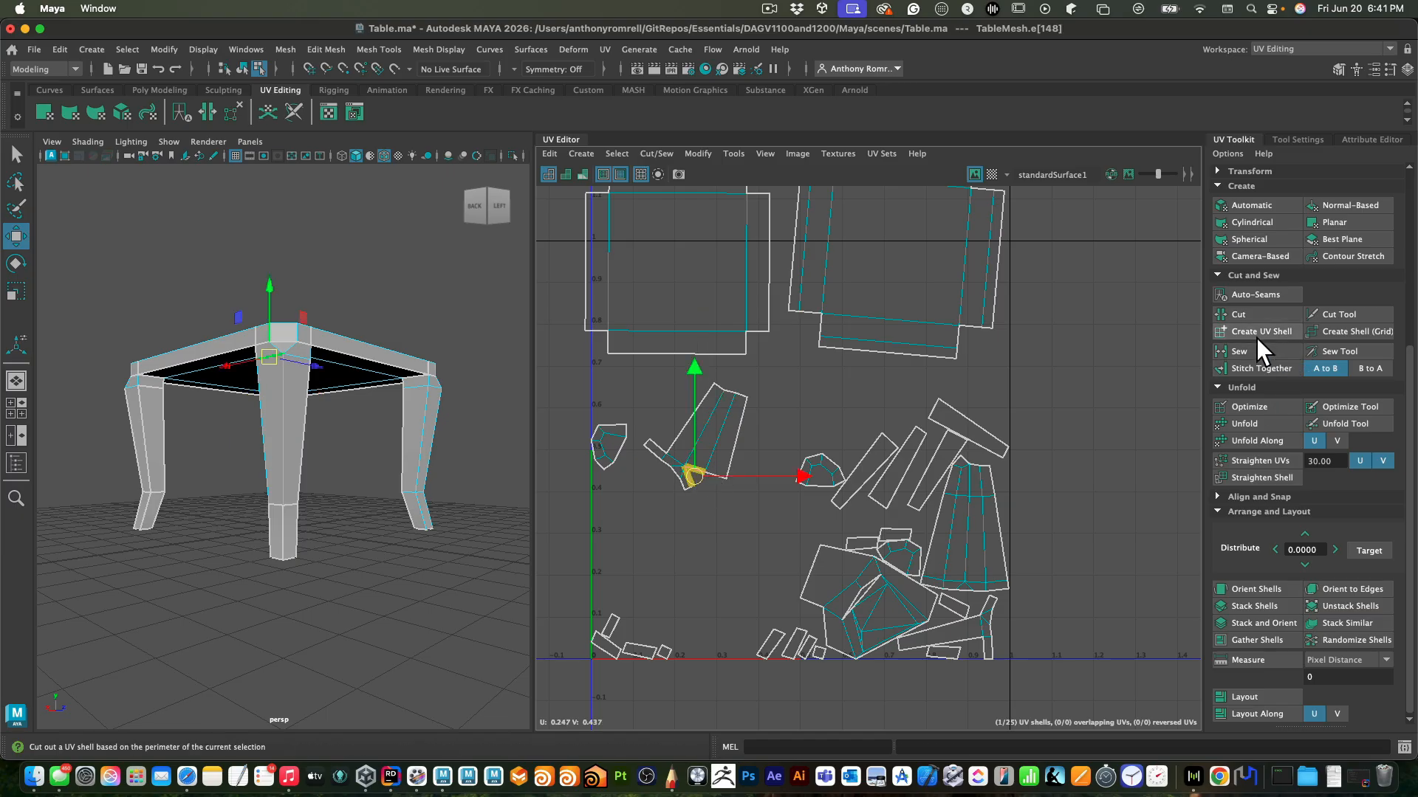
click(787, 539)
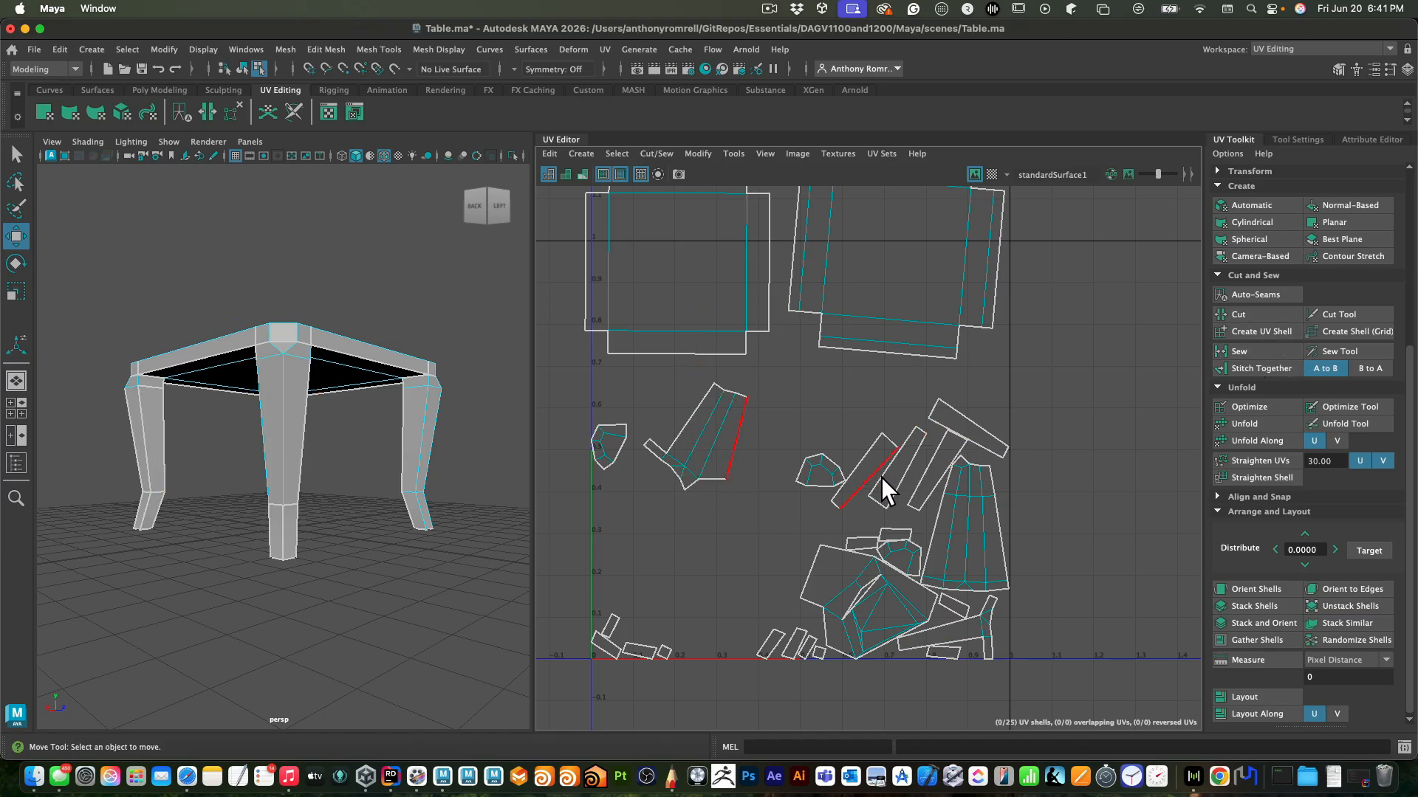
click(744, 452)
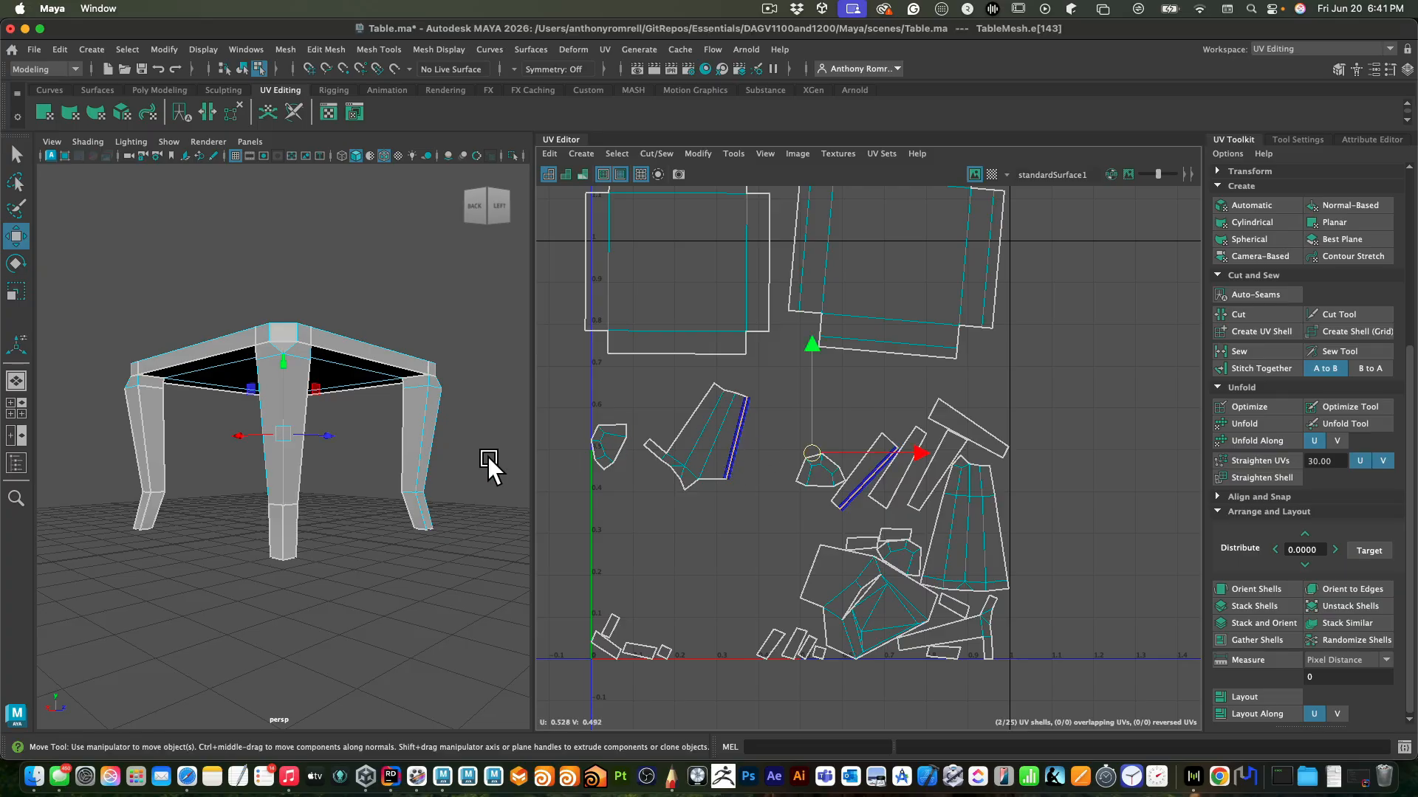
alt+drag(486, 459, 206, 526)
click(698, 420)
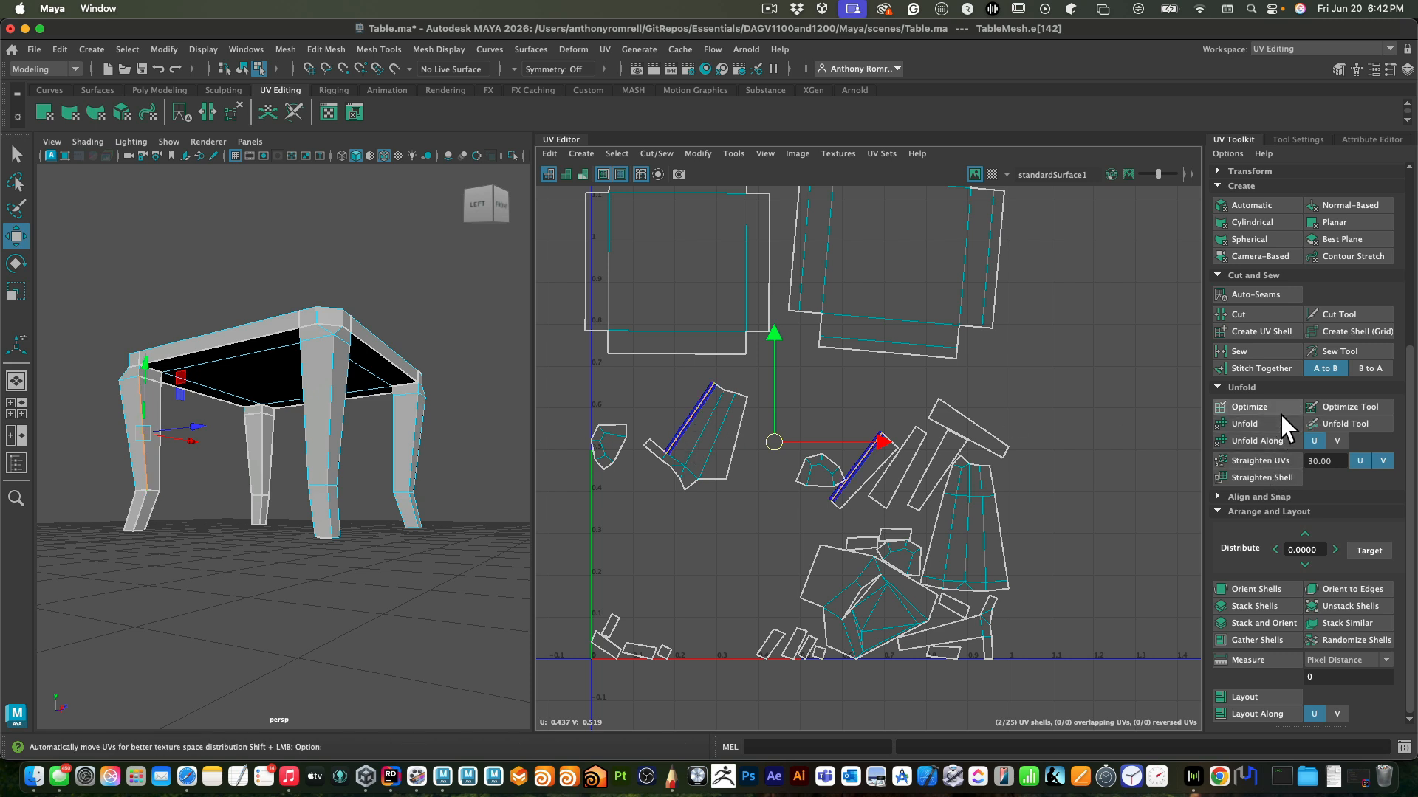
click(1270, 372)
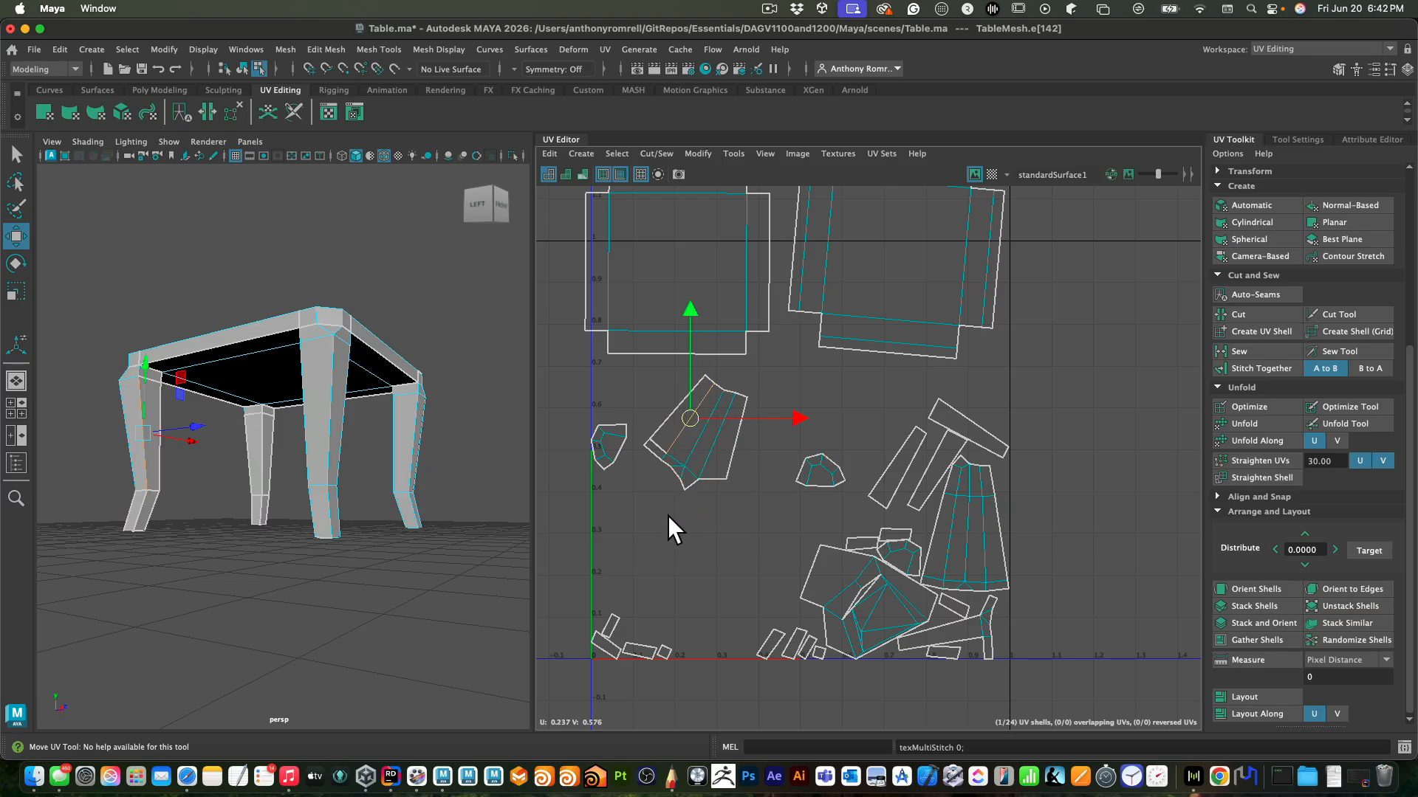
Sew the short open edge at the fourth strip's wide end, and stitch the small foot strip to the leg shell's narrow end
click(661, 440)
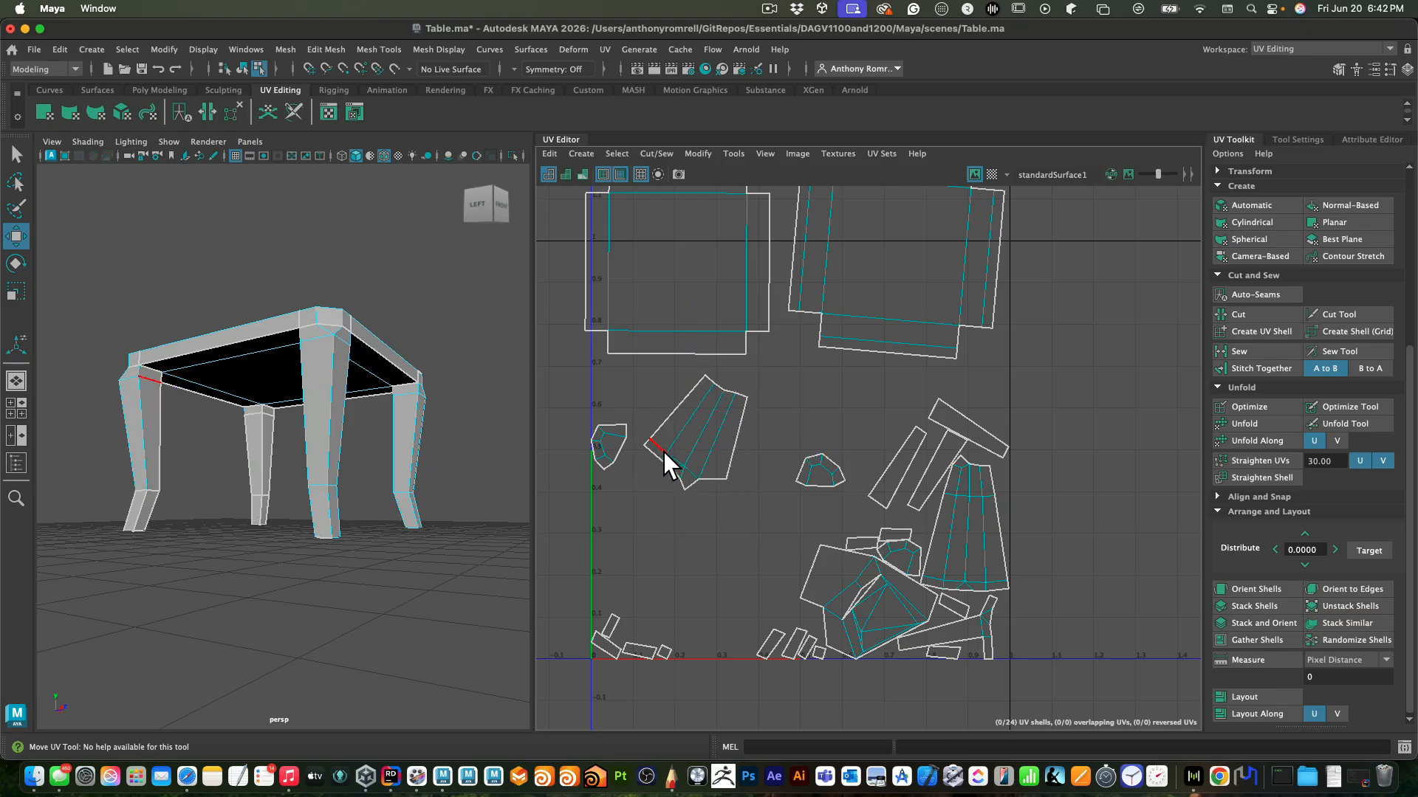
click(663, 452)
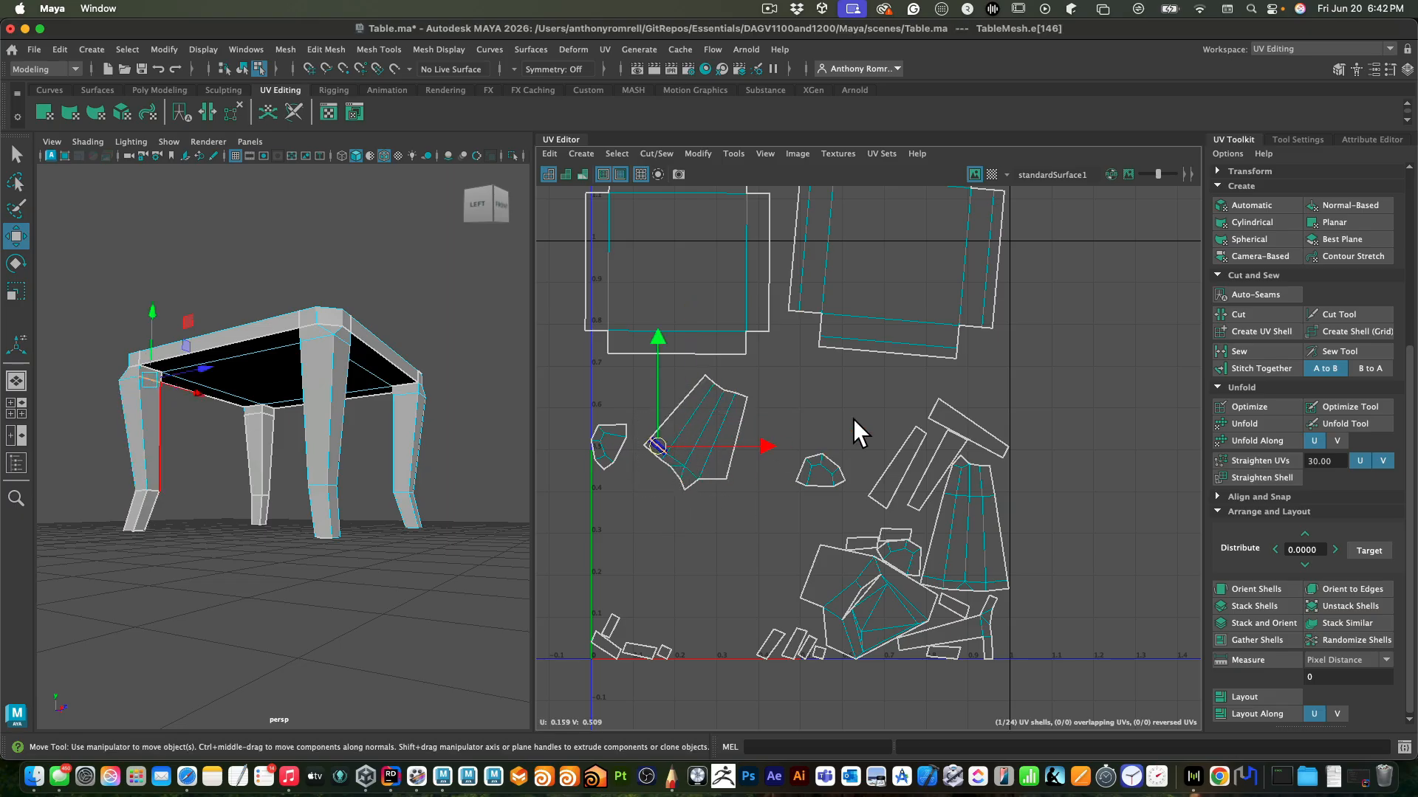
click(1252, 355)
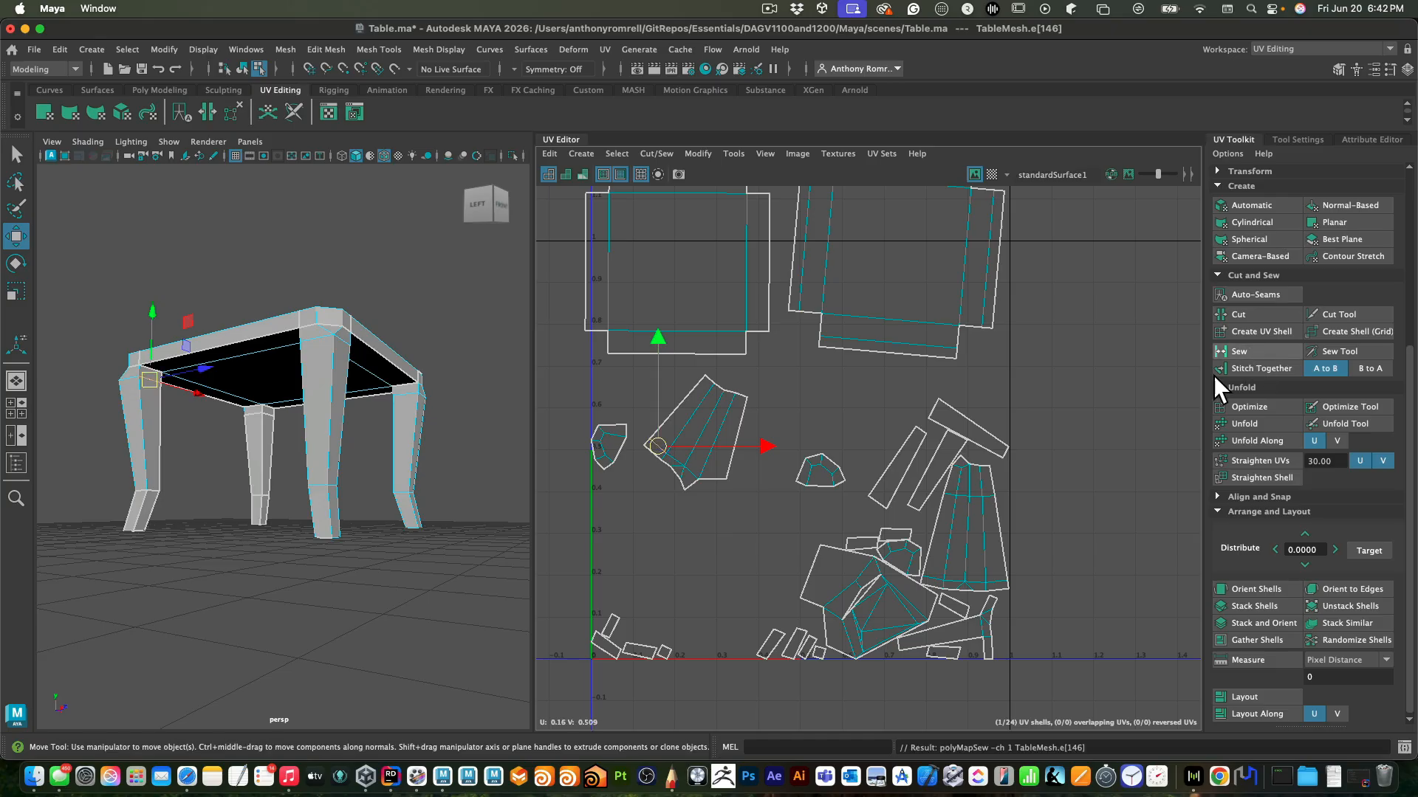
click(724, 389)
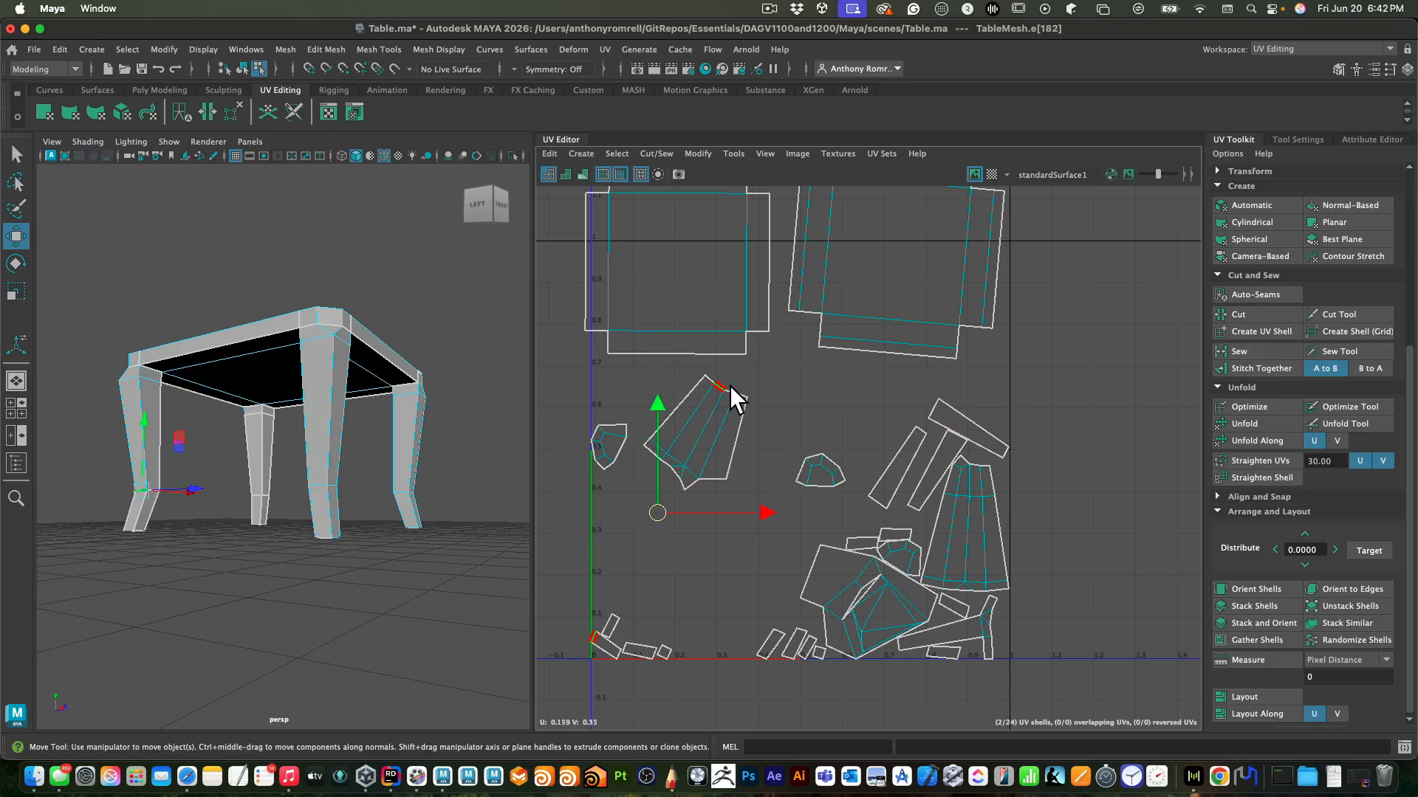
alt+drag(207, 565, 276, 512)
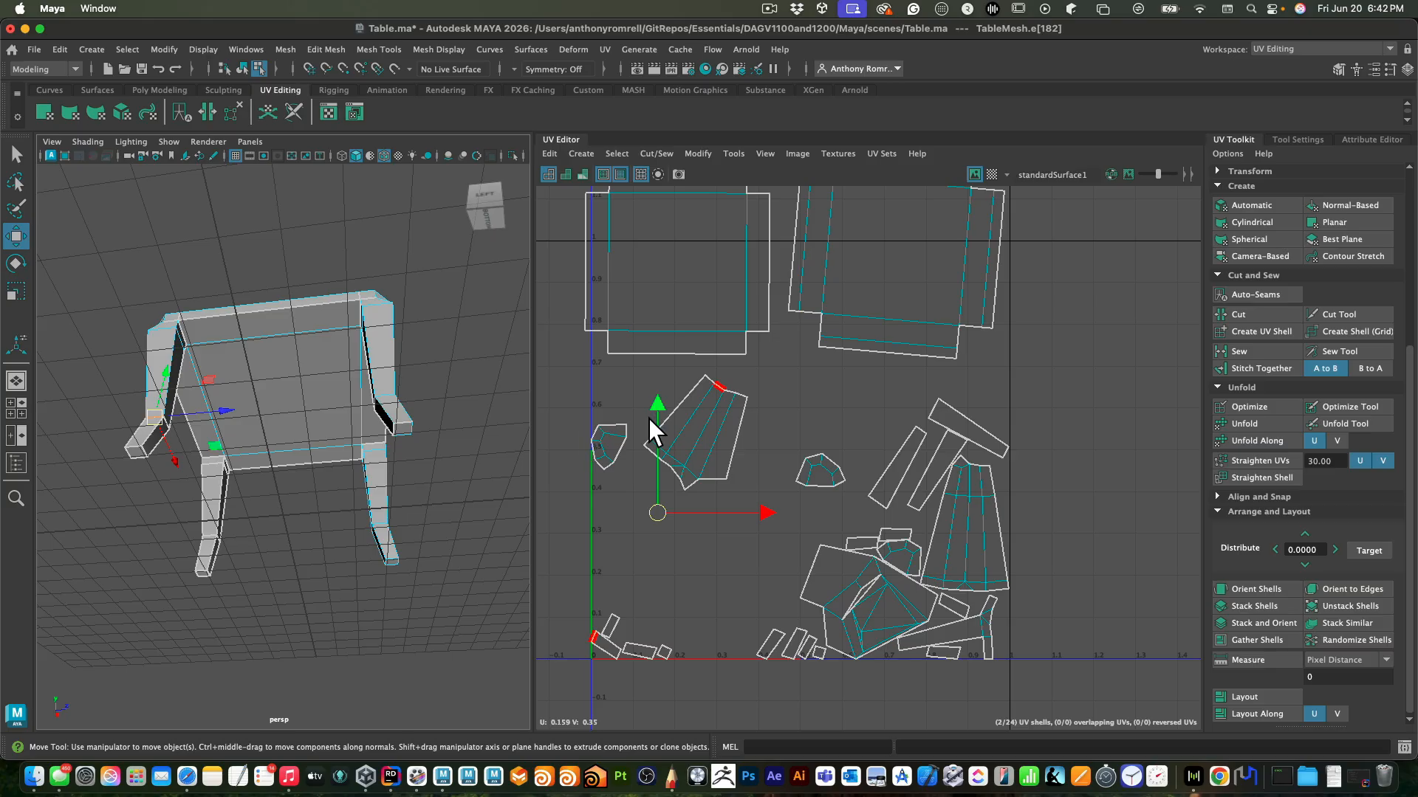
click(1270, 374)
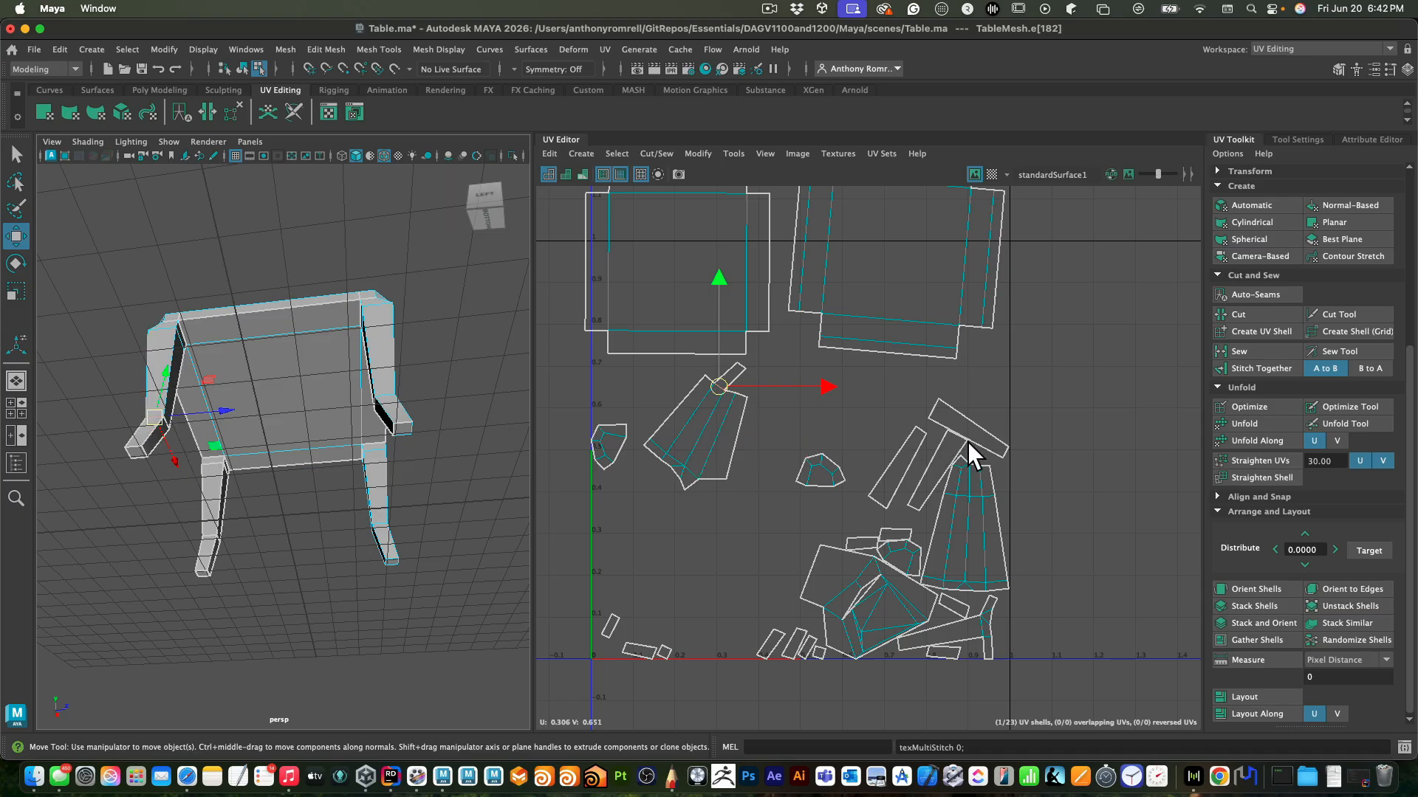
Join the short open edge at the narrow end of the other, fan-shaped leg shell
click(989, 526)
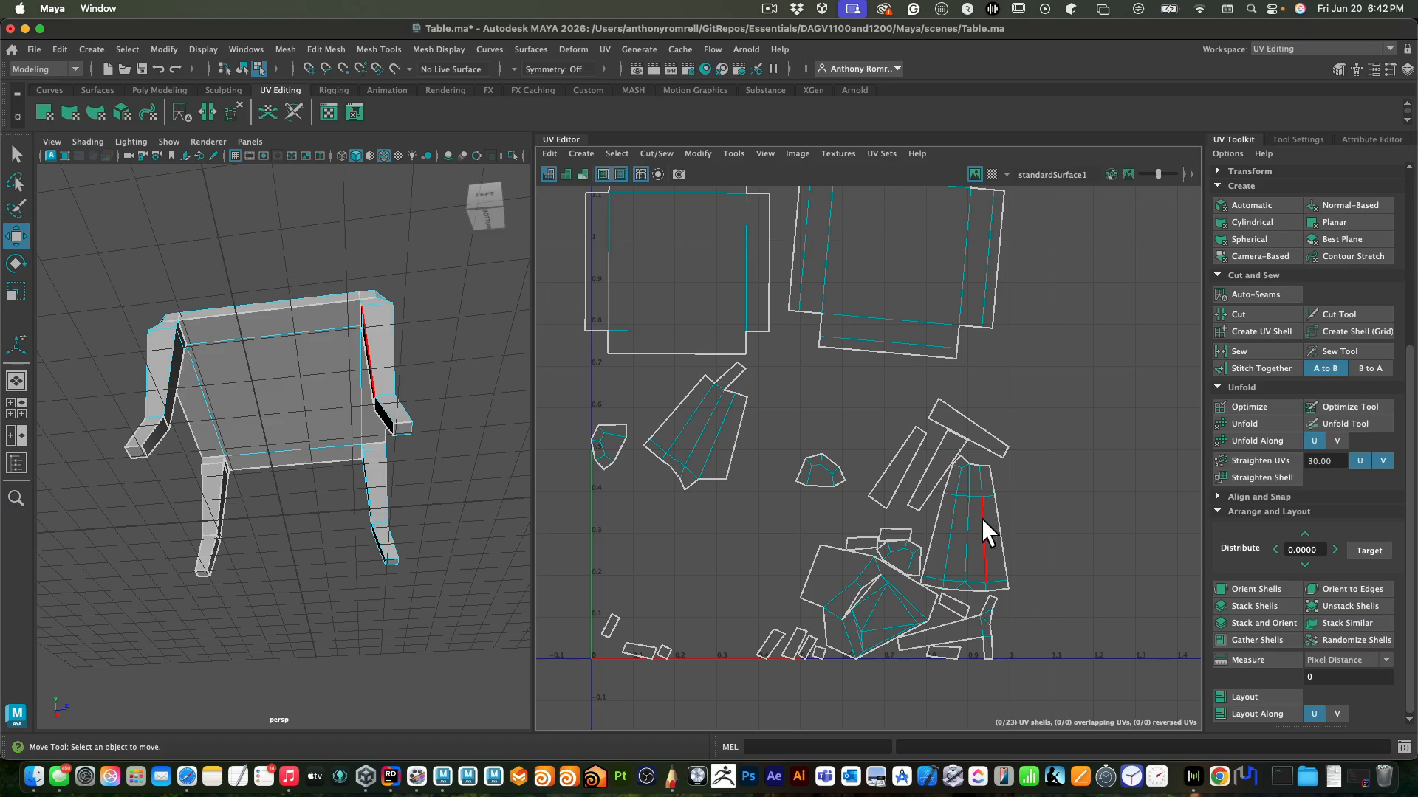
click(964, 471)
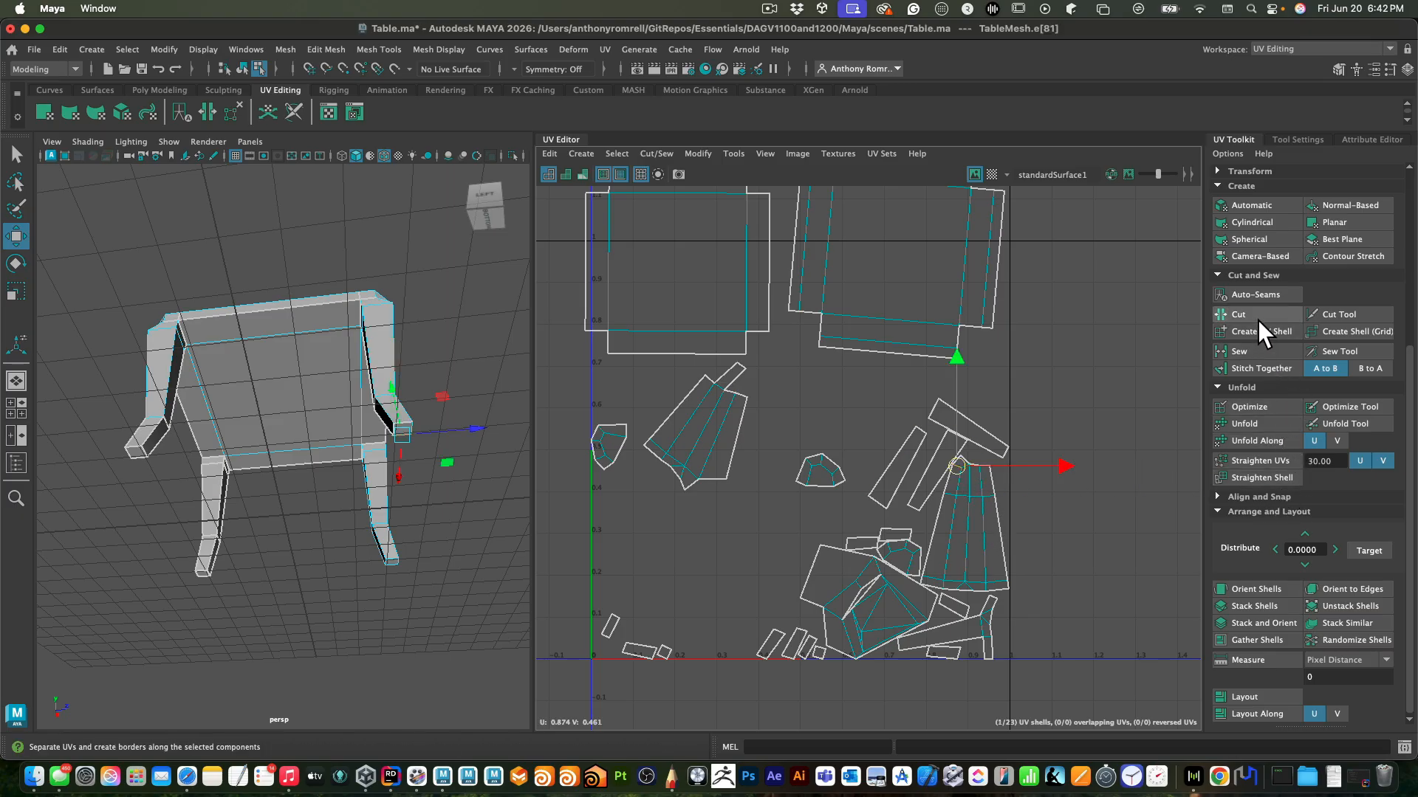
click(1220, 367)
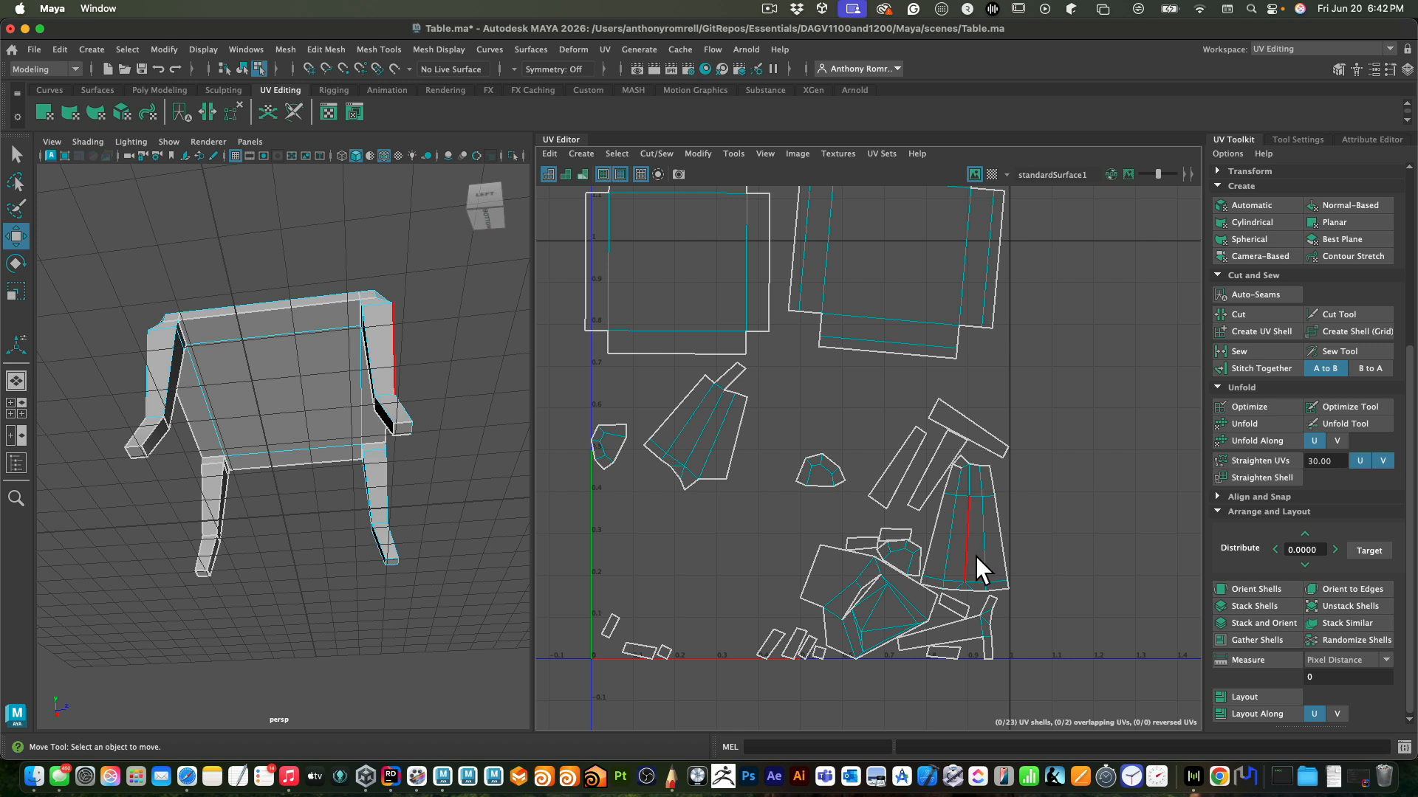
Move the fan-shaped leg shell and the stitched four-strip leg shell outside the UV tile, beside the large tabletop shells
right_drag(973, 557, 988, 543)
click(985, 544)
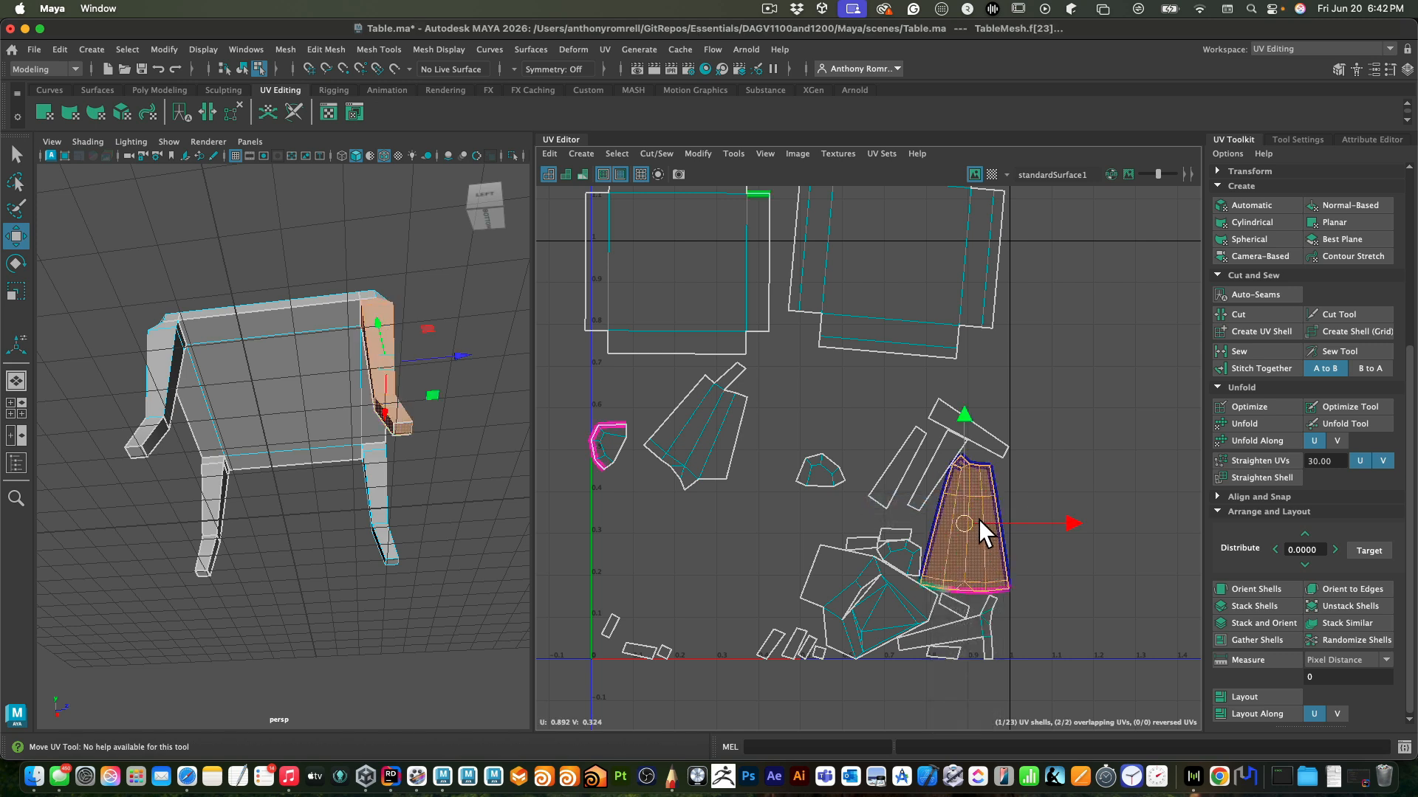
drag(978, 520, 1065, 386)
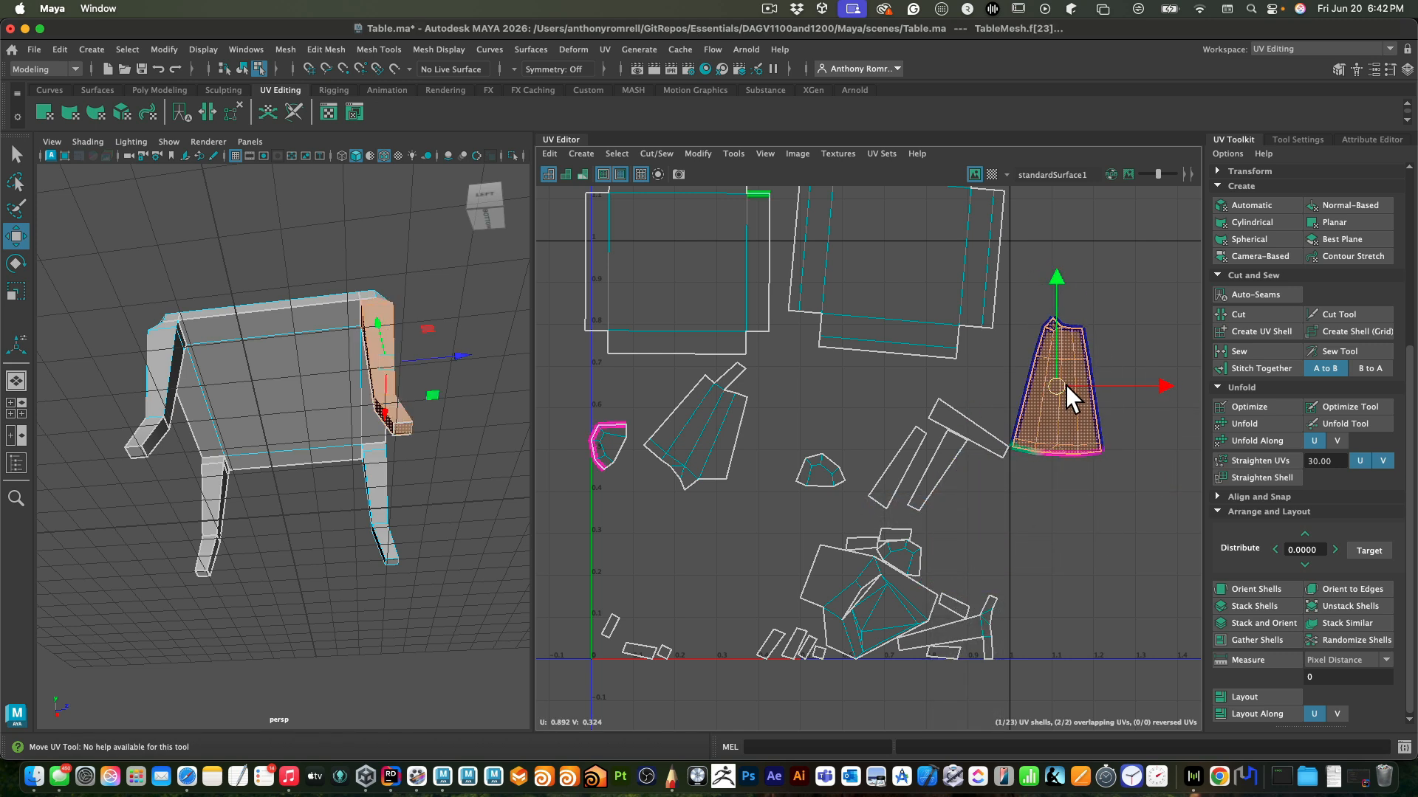
click(707, 428)
drag(707, 428, 1146, 272)
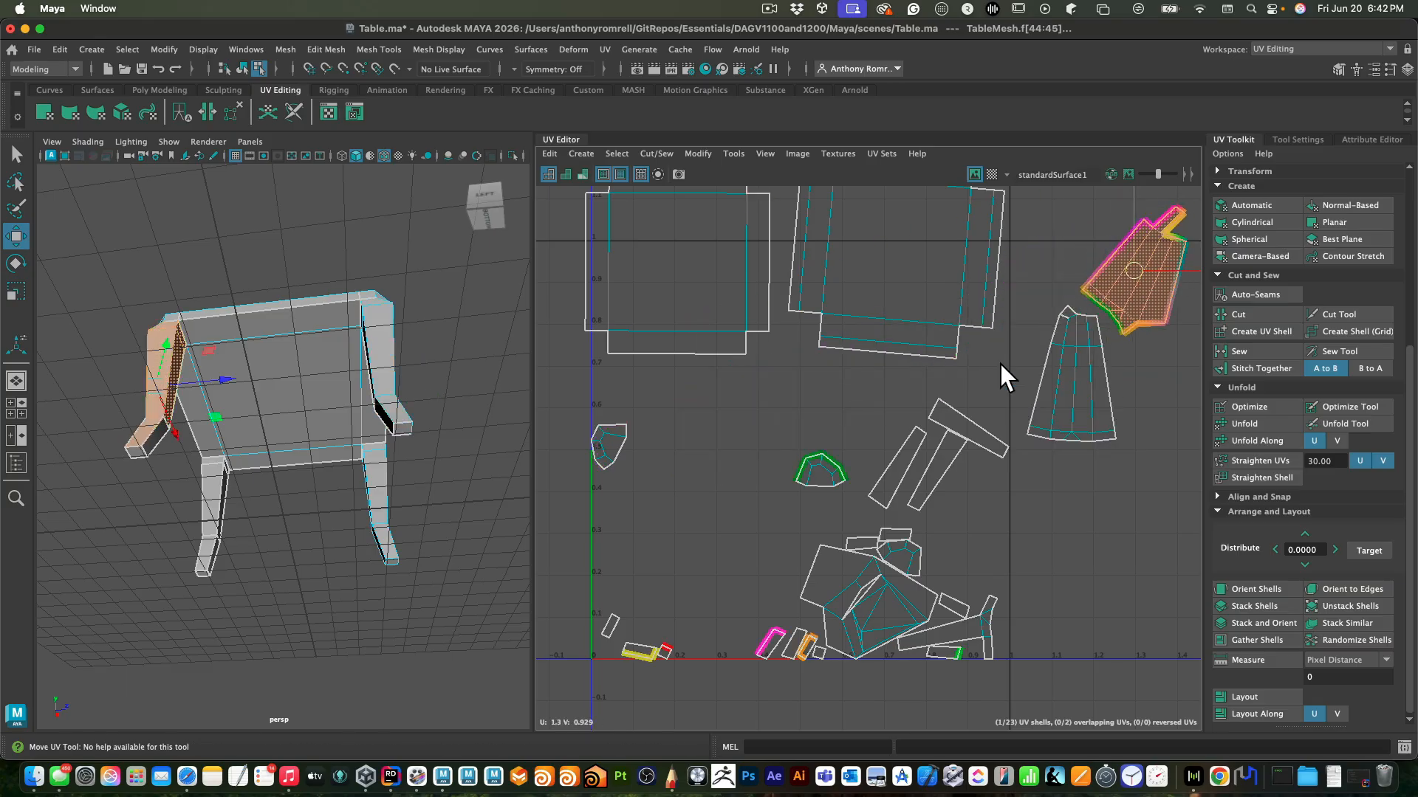
Stitch the next leg's loose strip to the neighbouring strip with the forked end along their shared long edge
click(941, 459)
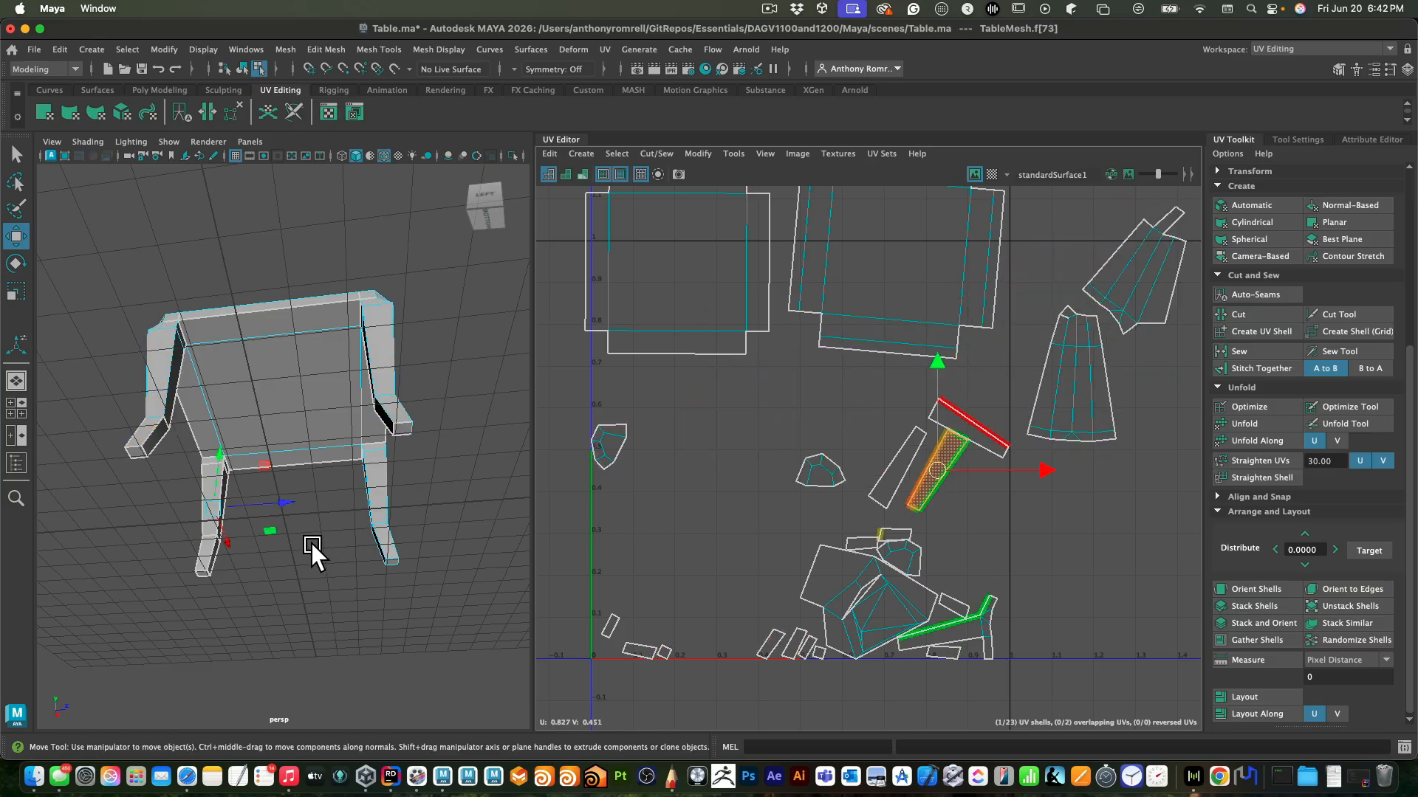
alt+drag(311, 544, 420, 540)
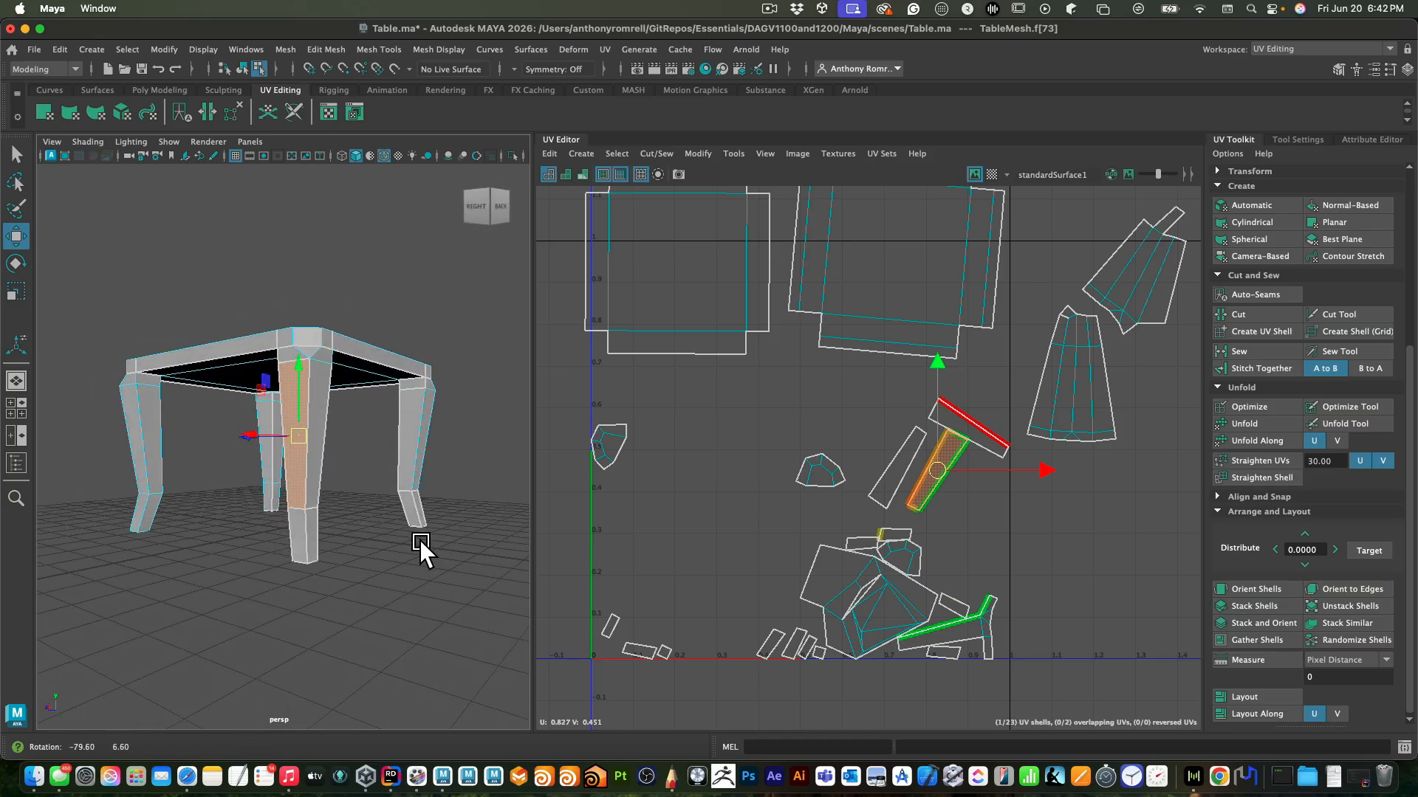
right_drag(298, 319, 312, 285)
click(311, 455)
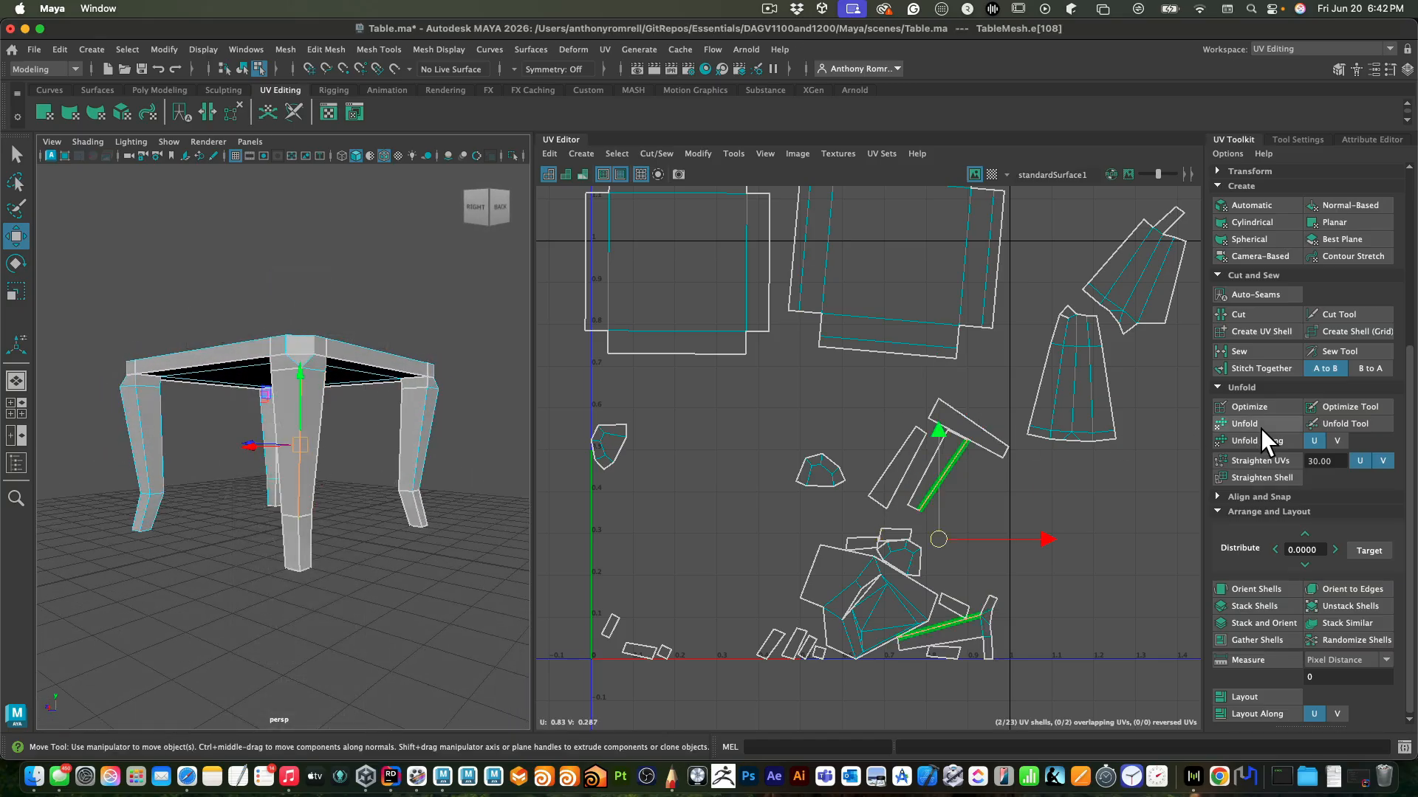
click(1269, 371)
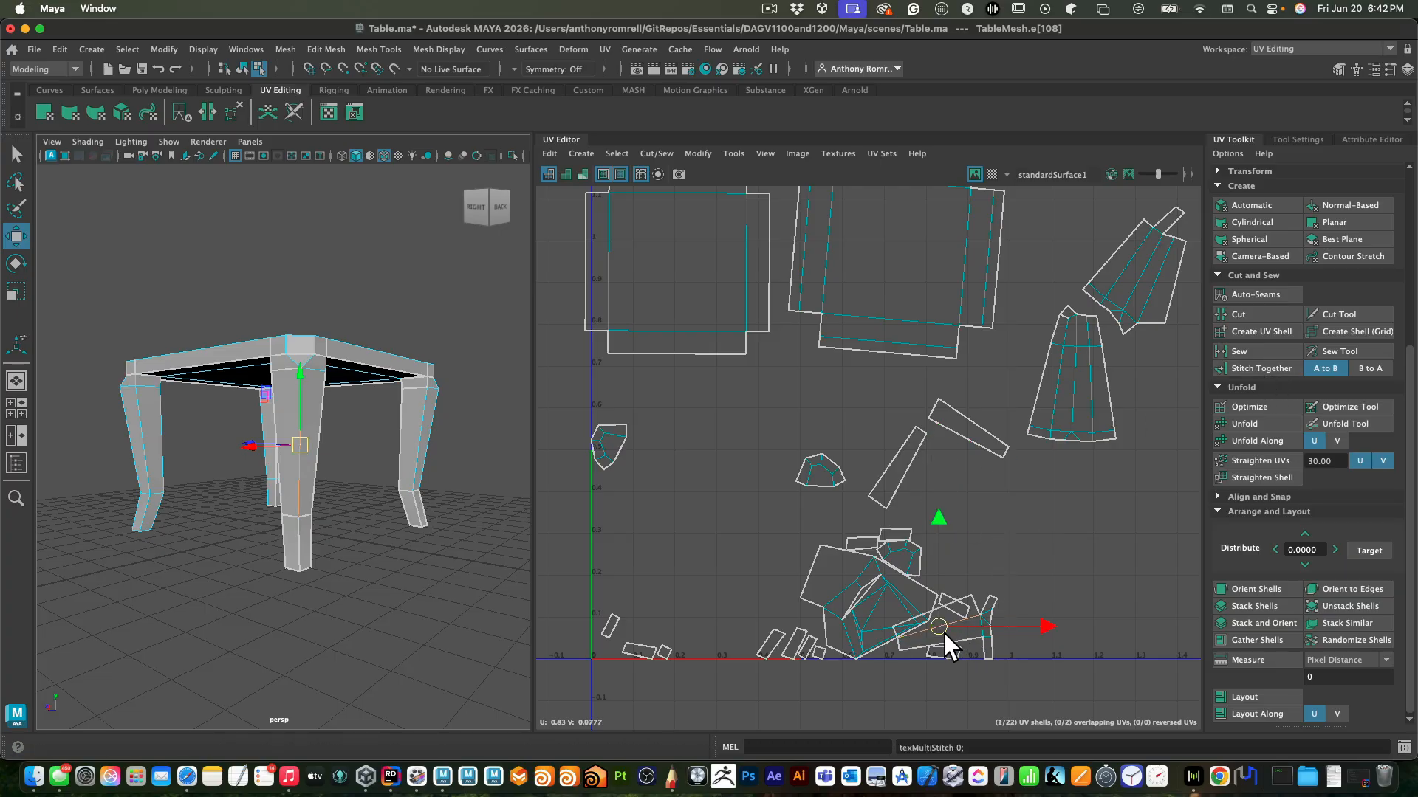
Move the newly stitched two-strip leg shell clear of the overlapping shells, to the empty area below the fan-shaped leg shell
right_drag(938, 523, 887, 504)
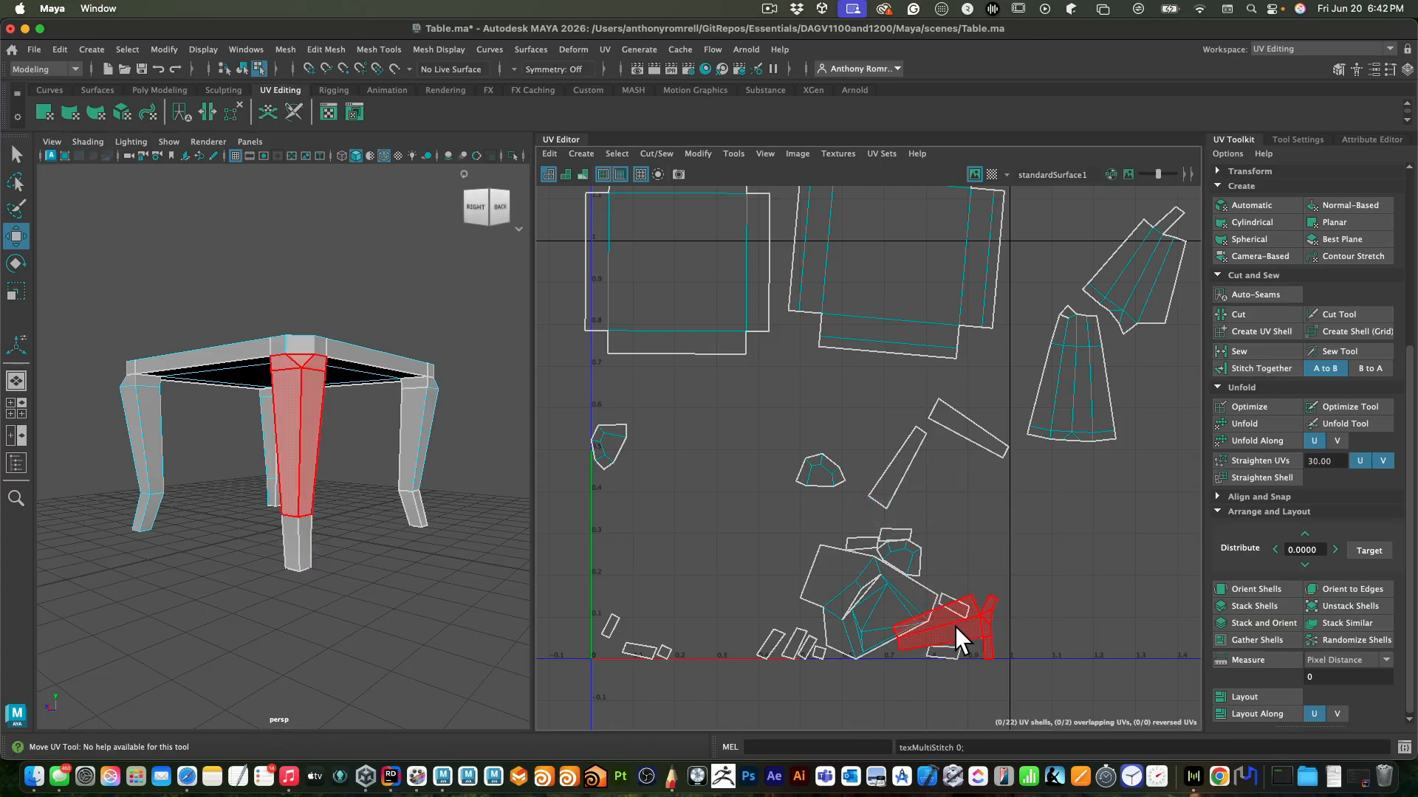
click(954, 634)
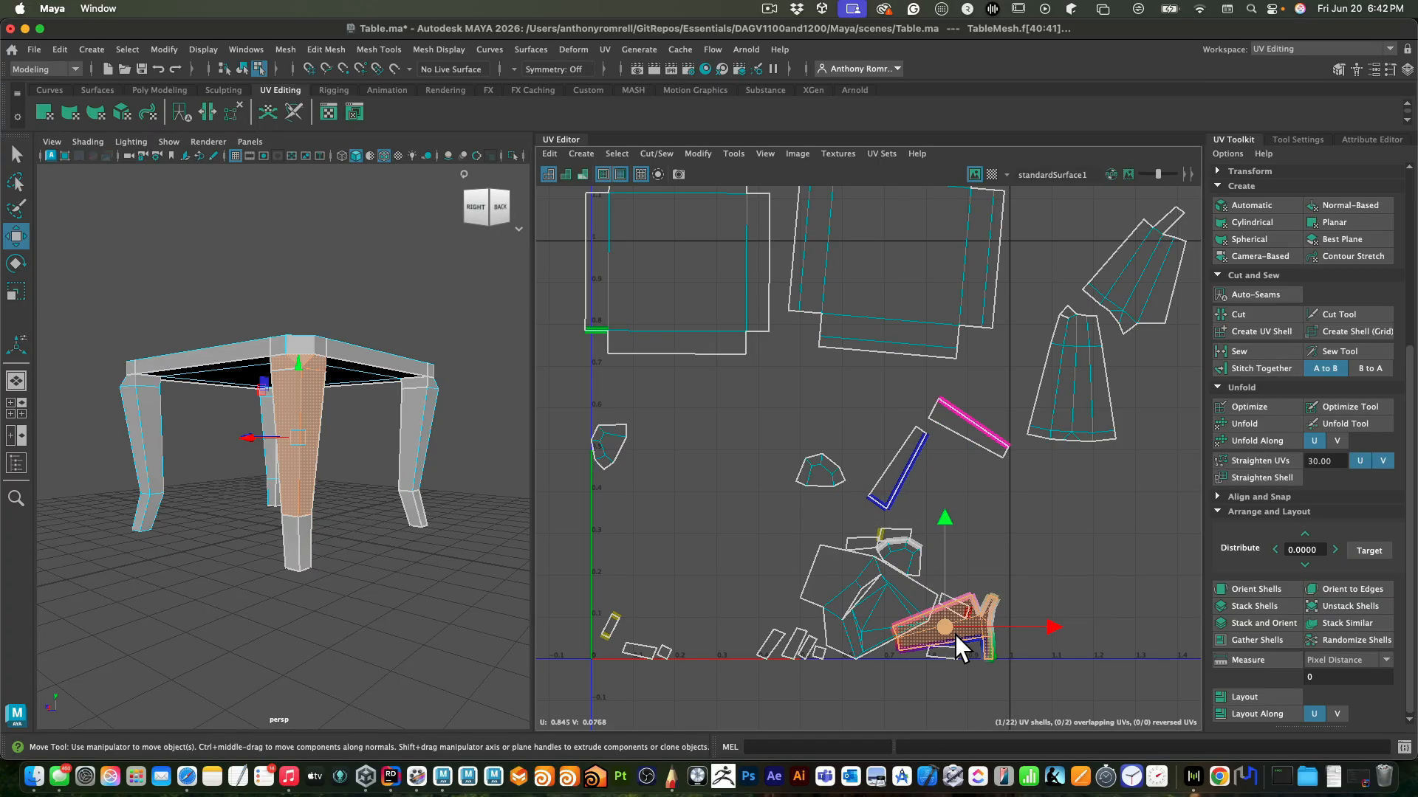
drag(951, 634, 1045, 552)
click(1043, 591)
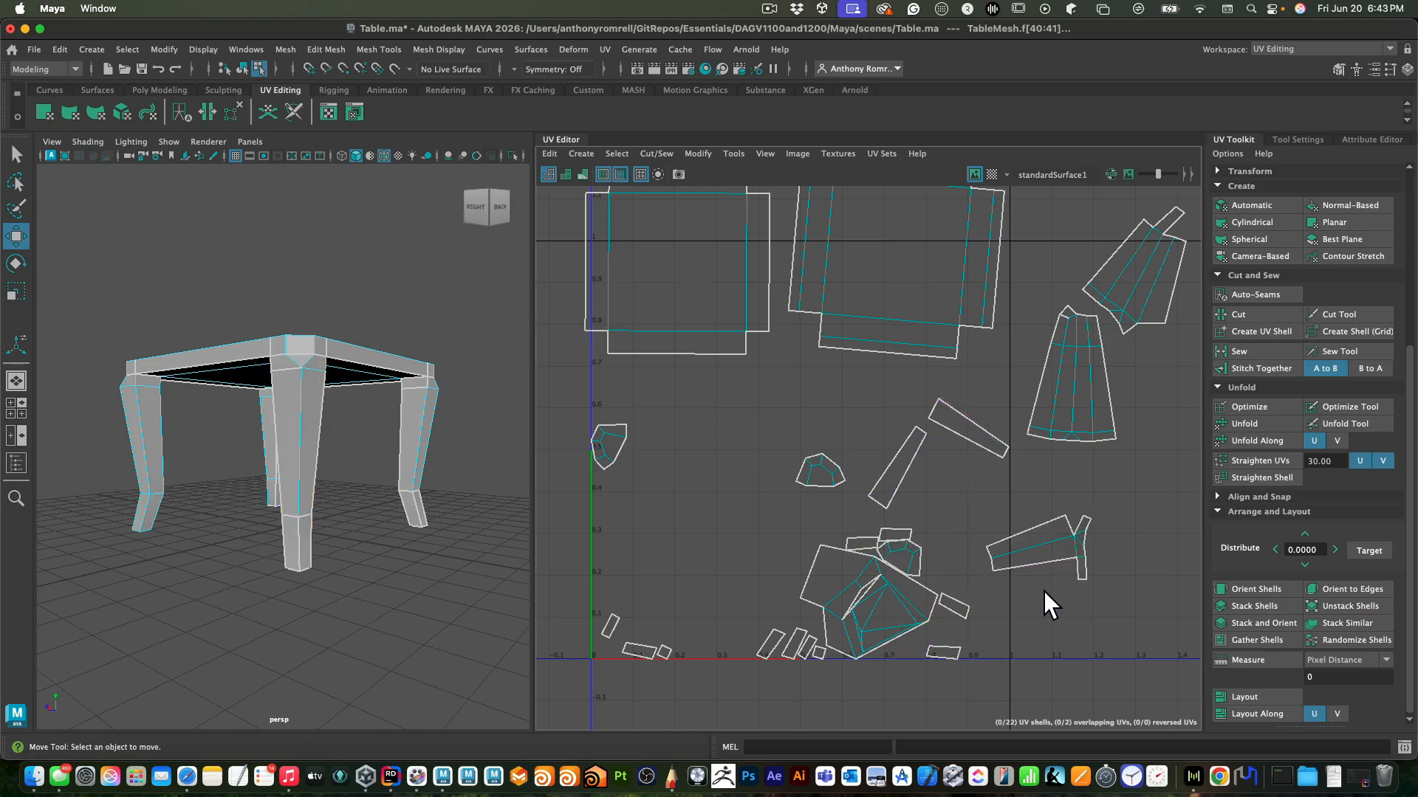
Stitch the two remaining long strips to both outer long edges of the two-strip leg shell
right_drag(1029, 522, 1034, 491)
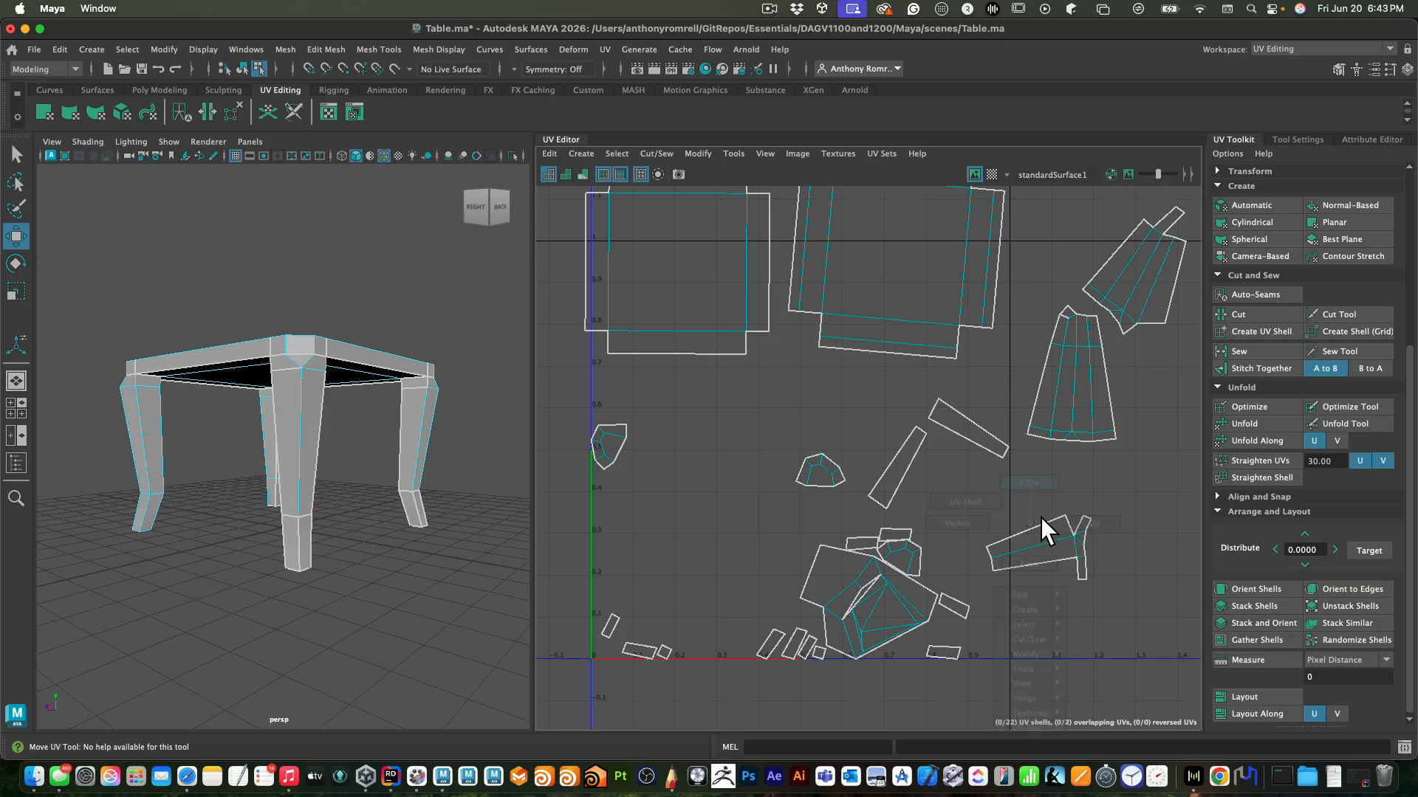
click(1035, 536)
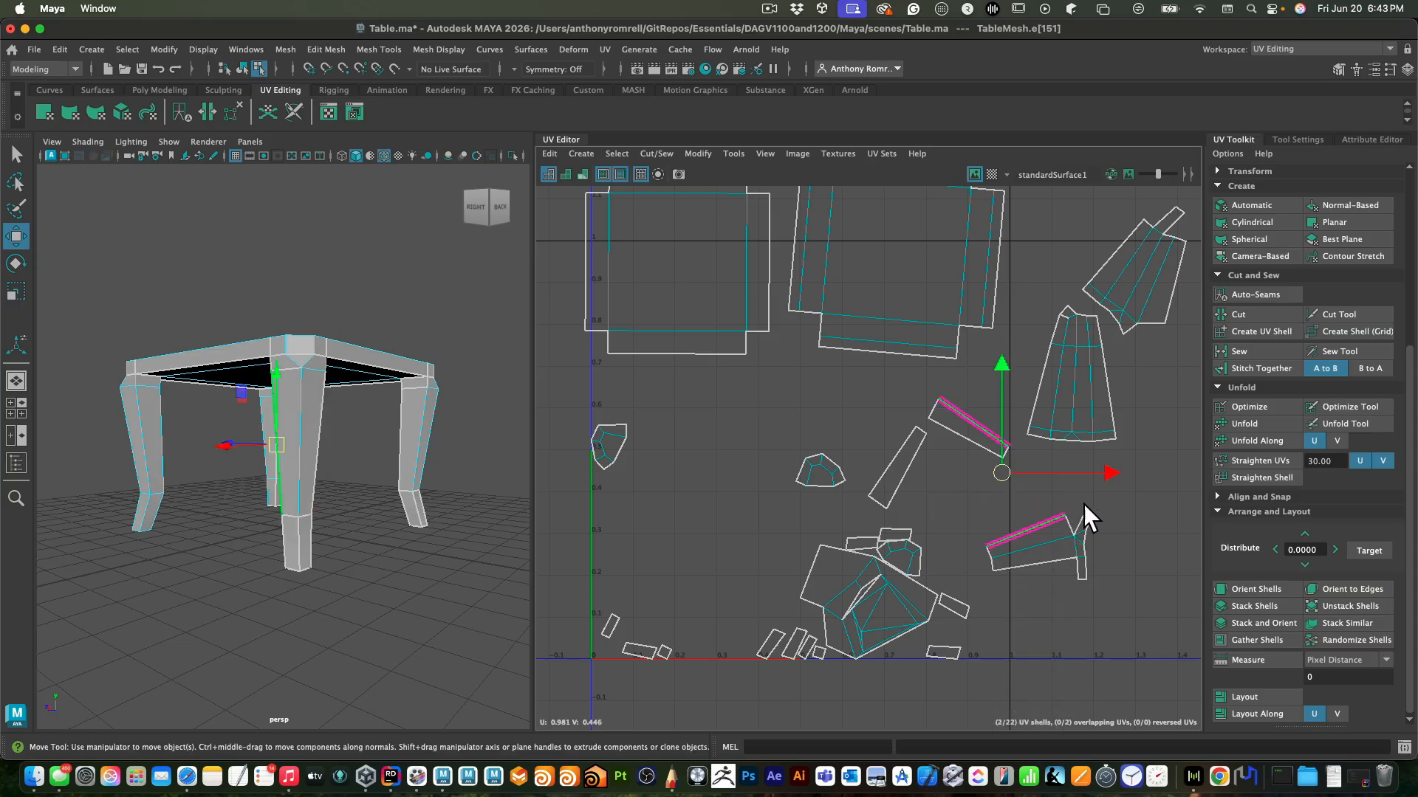
click(1274, 372)
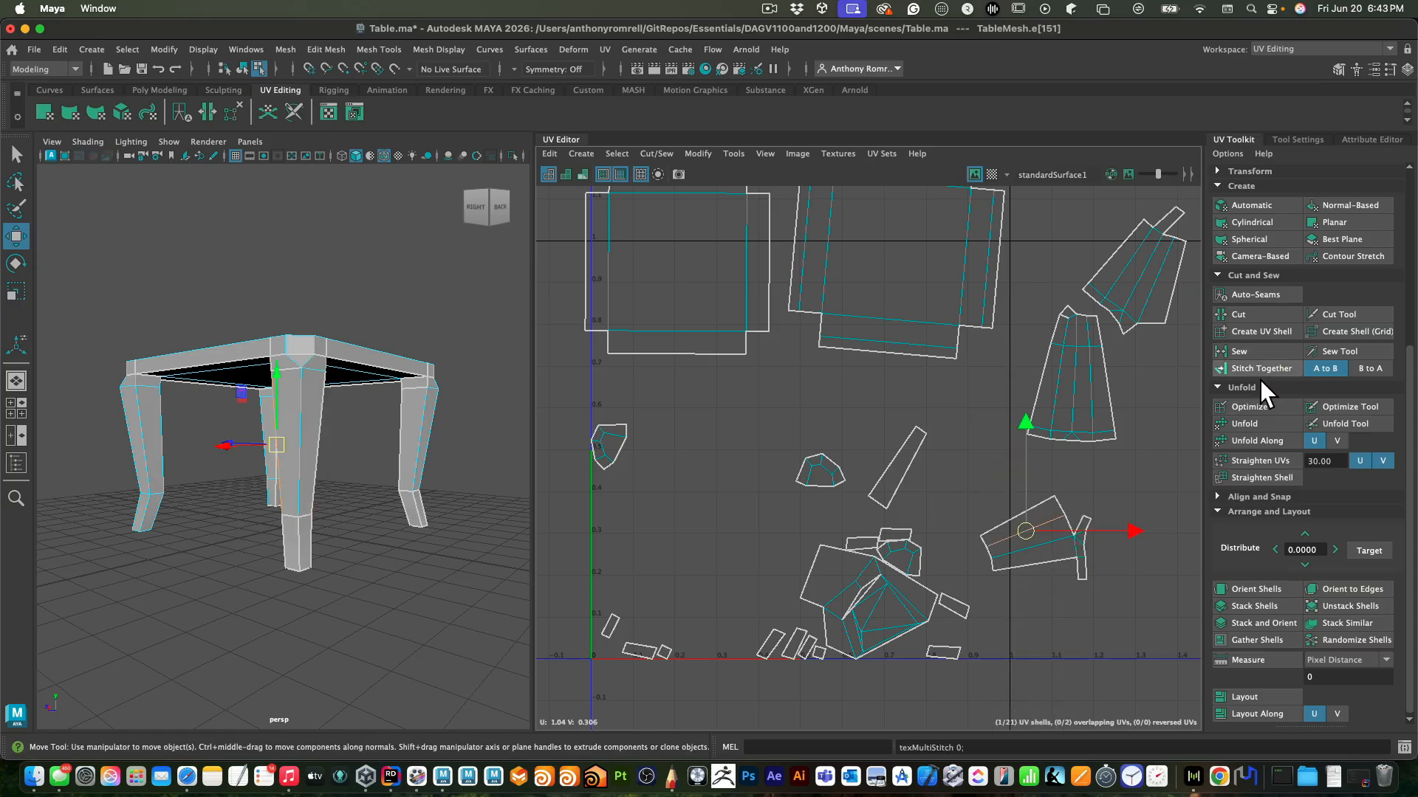
click(1047, 570)
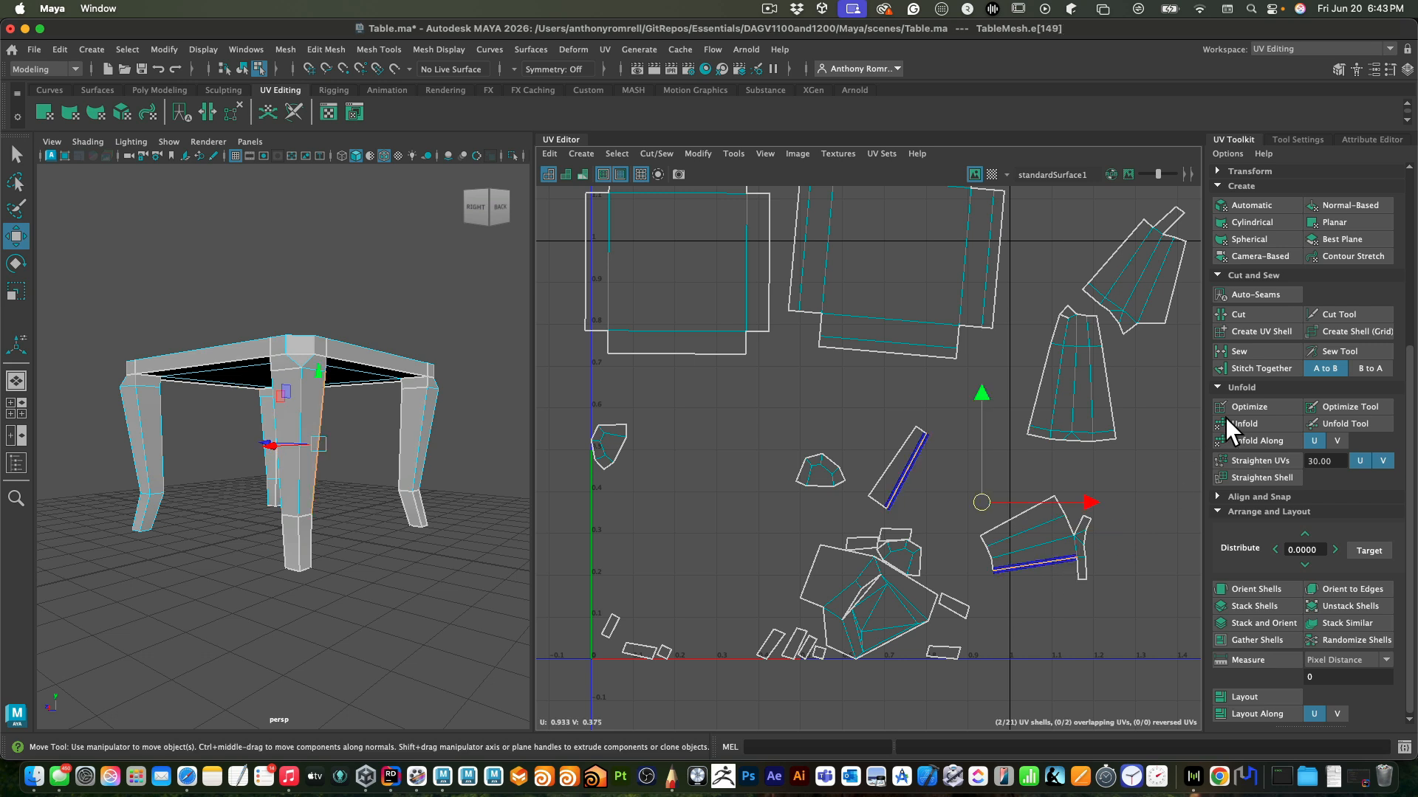
click(1266, 370)
Stitch the small foot strip to the four-strip leg shell's narrow end and move the shell outside the tile with the other legs
click(1057, 602)
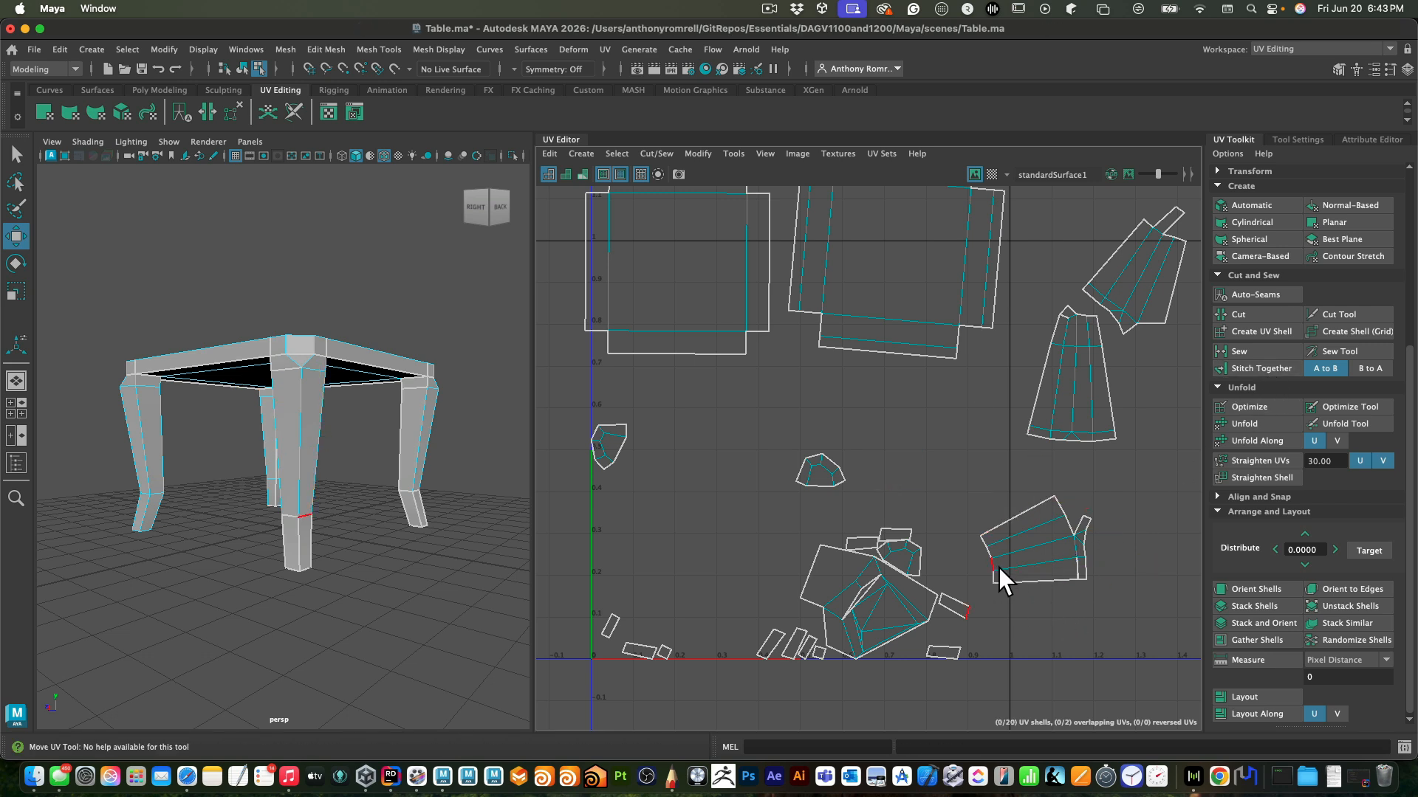
click(997, 567)
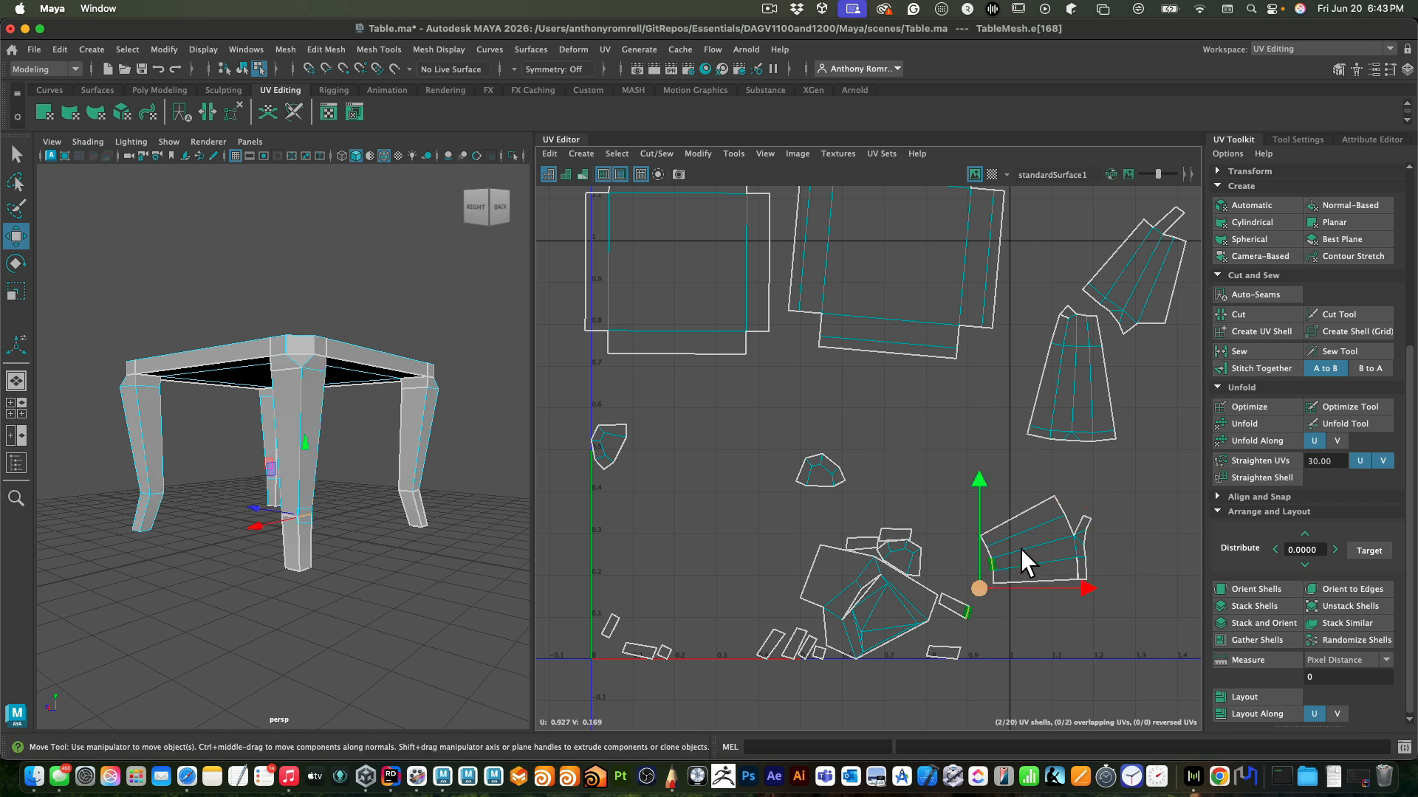
click(1266, 371)
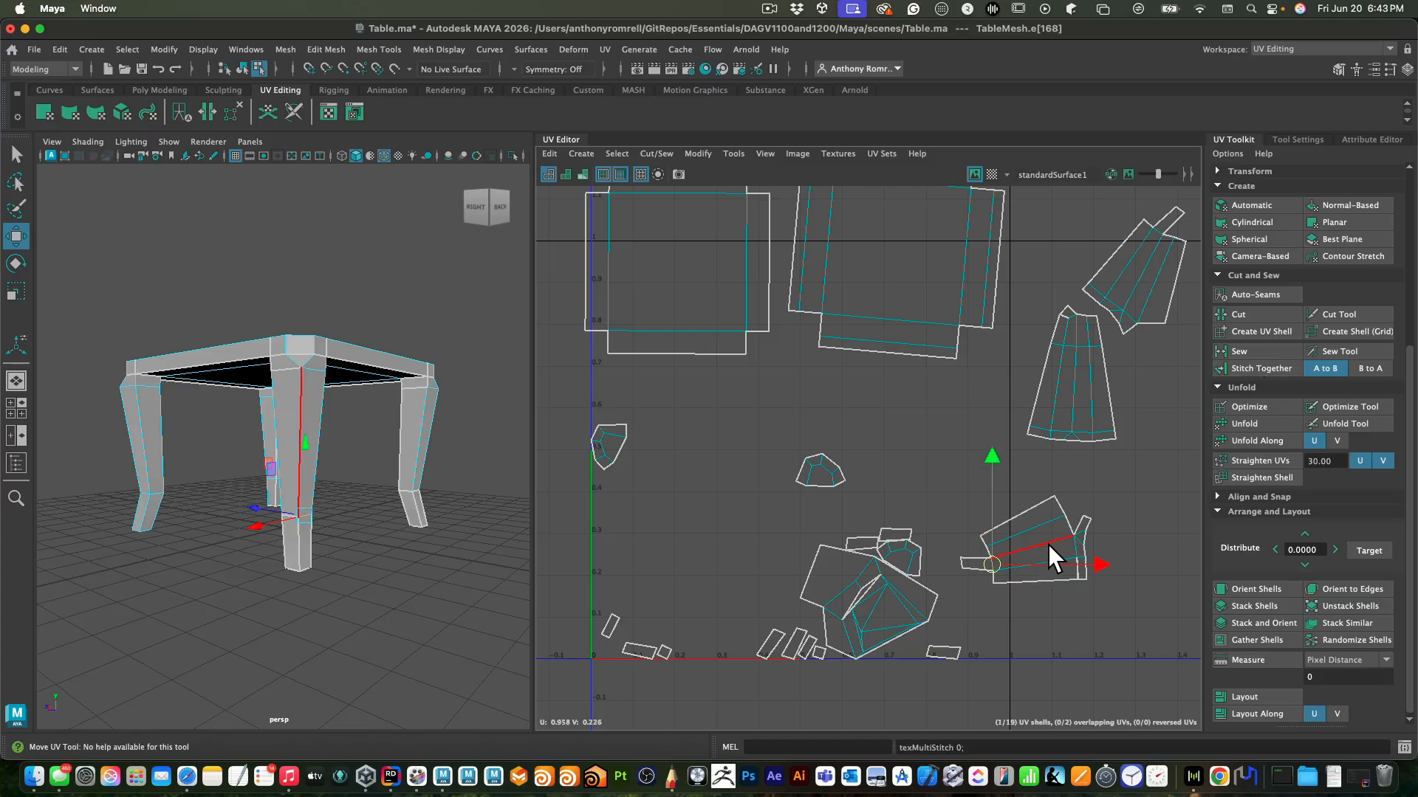
right_drag(1039, 523, 1001, 526)
drag(1032, 543, 1081, 529)
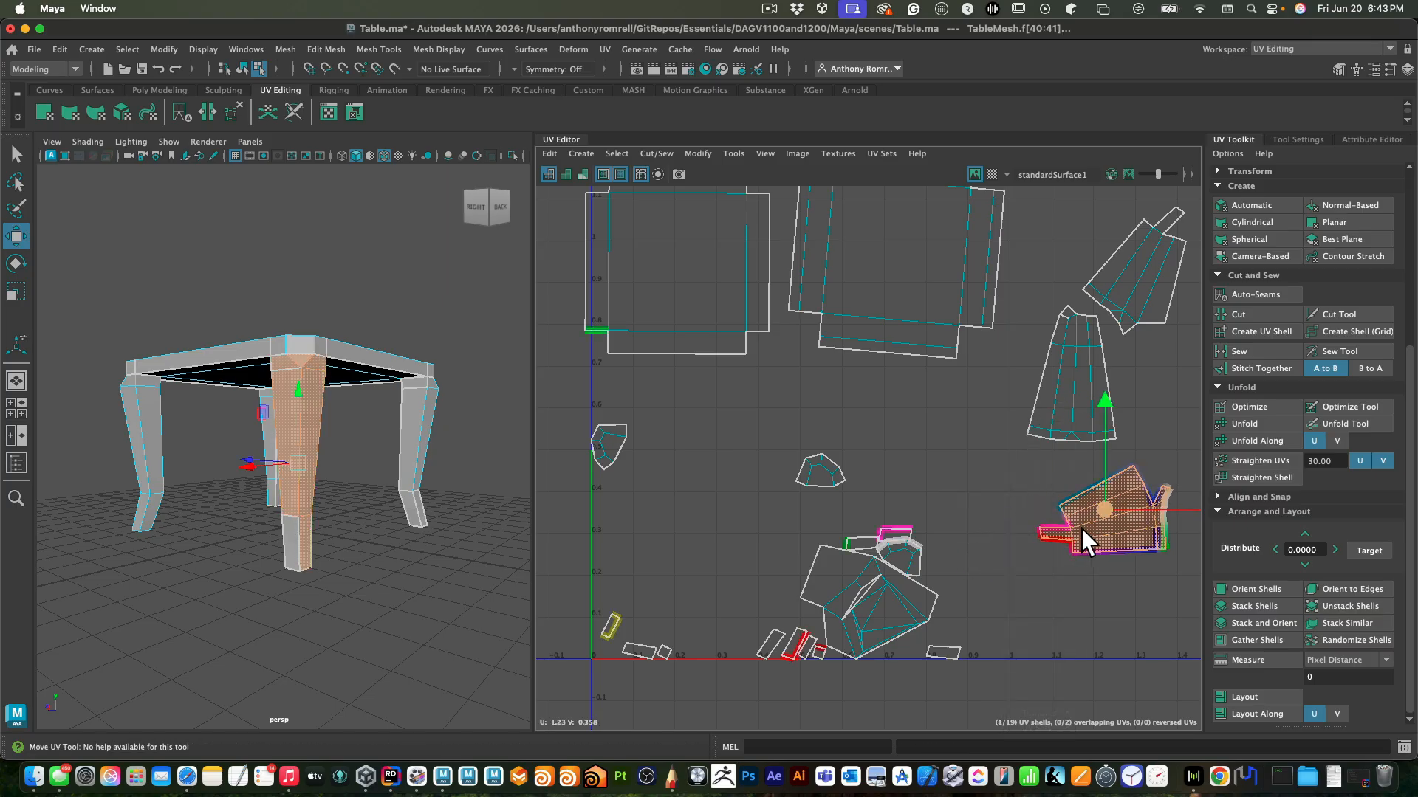
Move the overlapping, distorted leg shell into the empty area below the underside shell and bring its leg into view
click(882, 603)
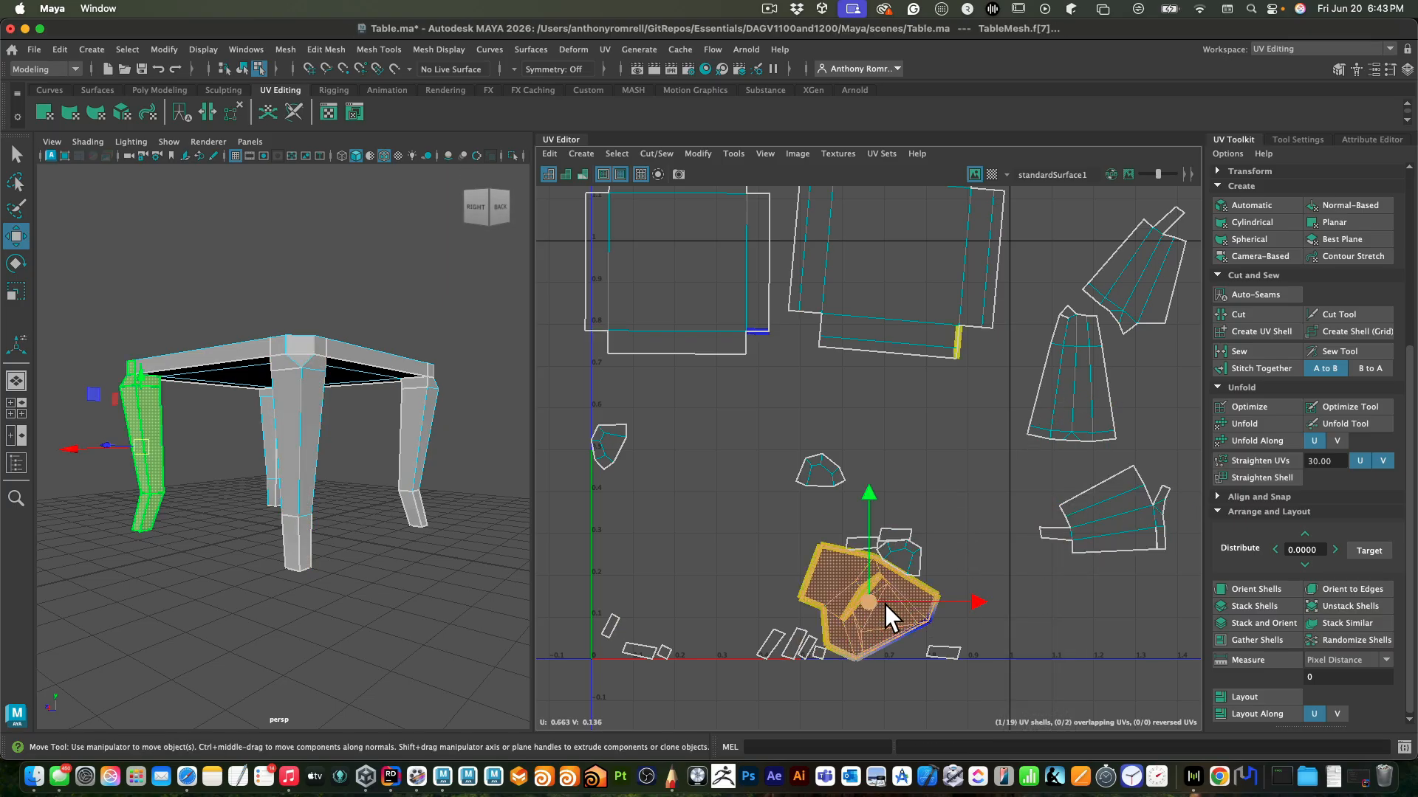
drag(885, 605, 706, 529)
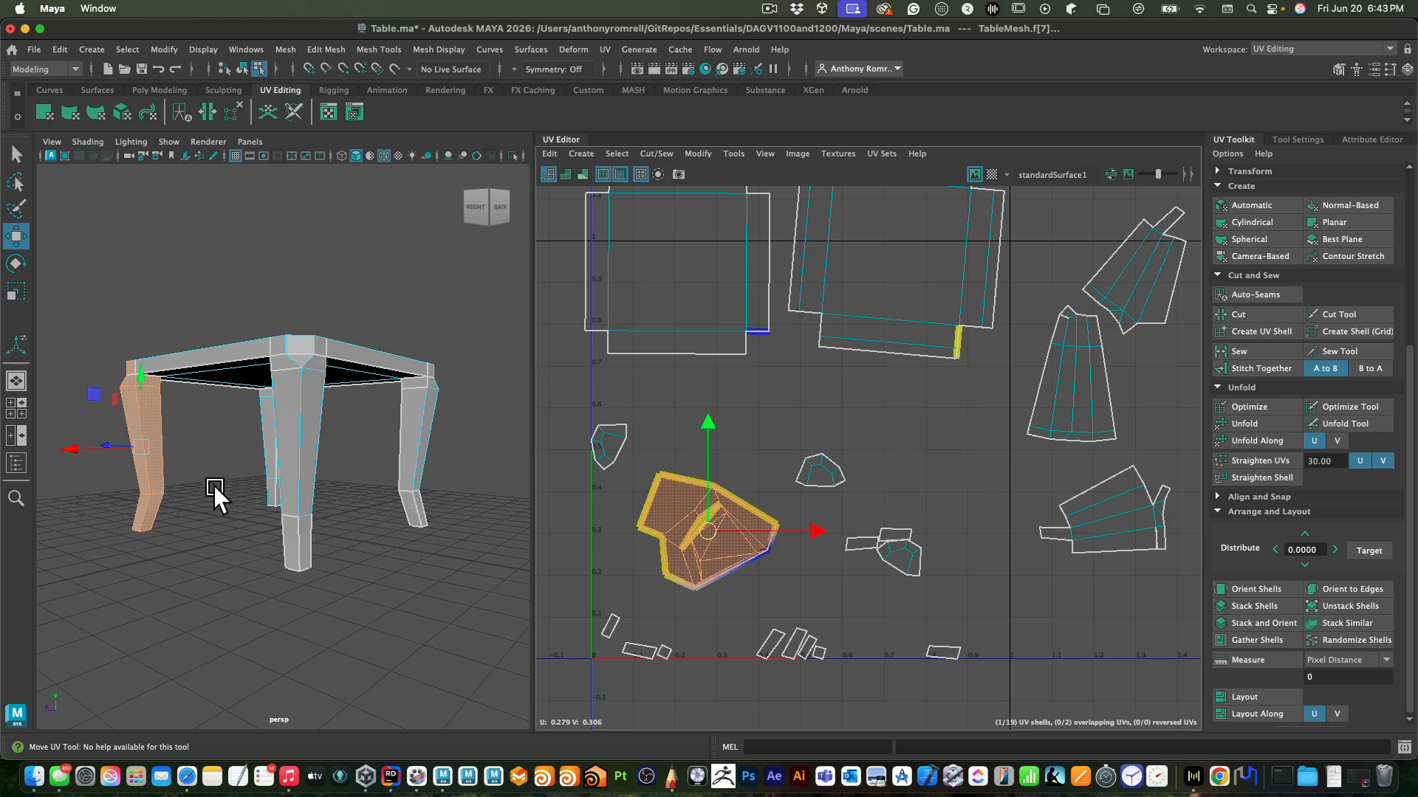
alt+drag(215, 486, 315, 517)
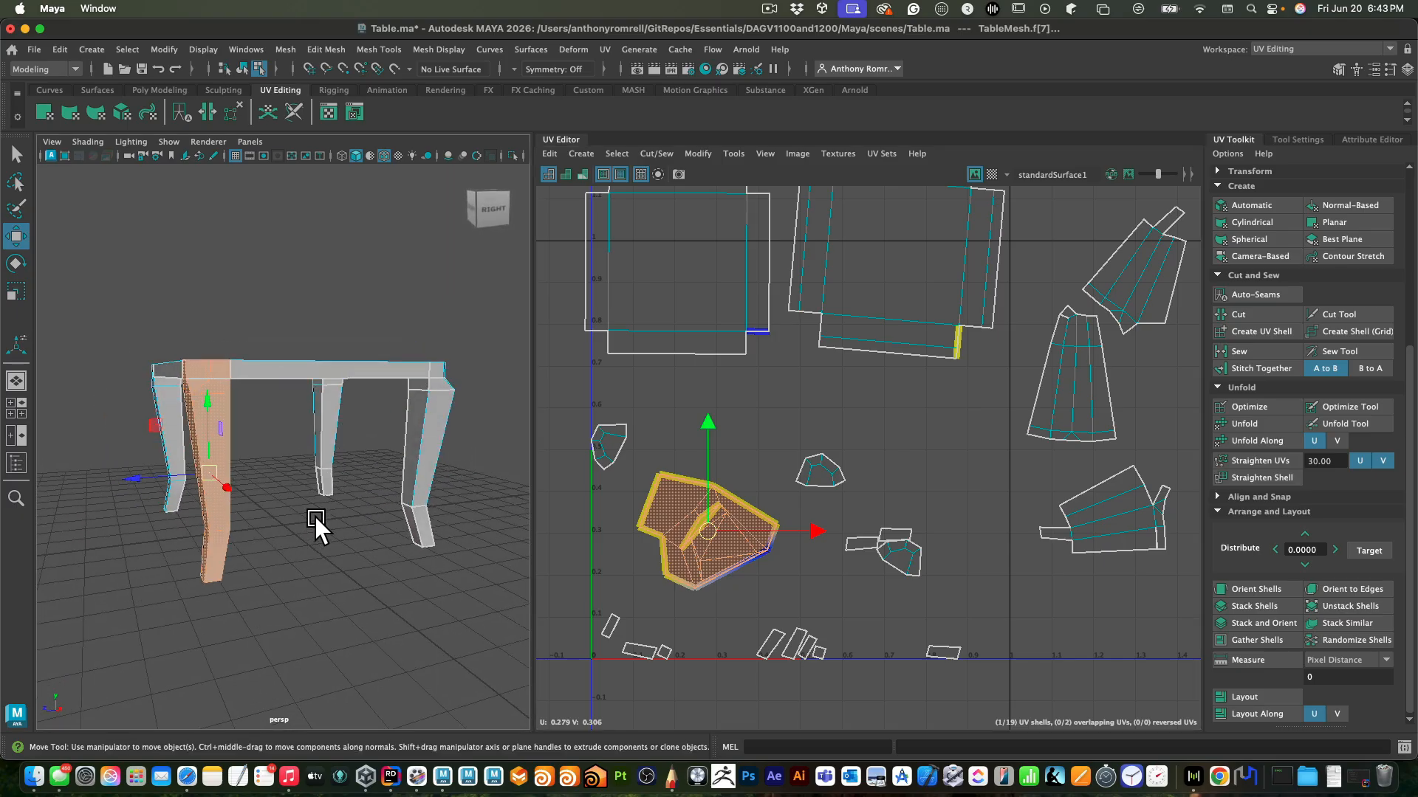
Cut the UVs along a lengthwise corner edge of the leg with the distorted shell
right_drag(719, 523, 726, 565)
click(732, 507)
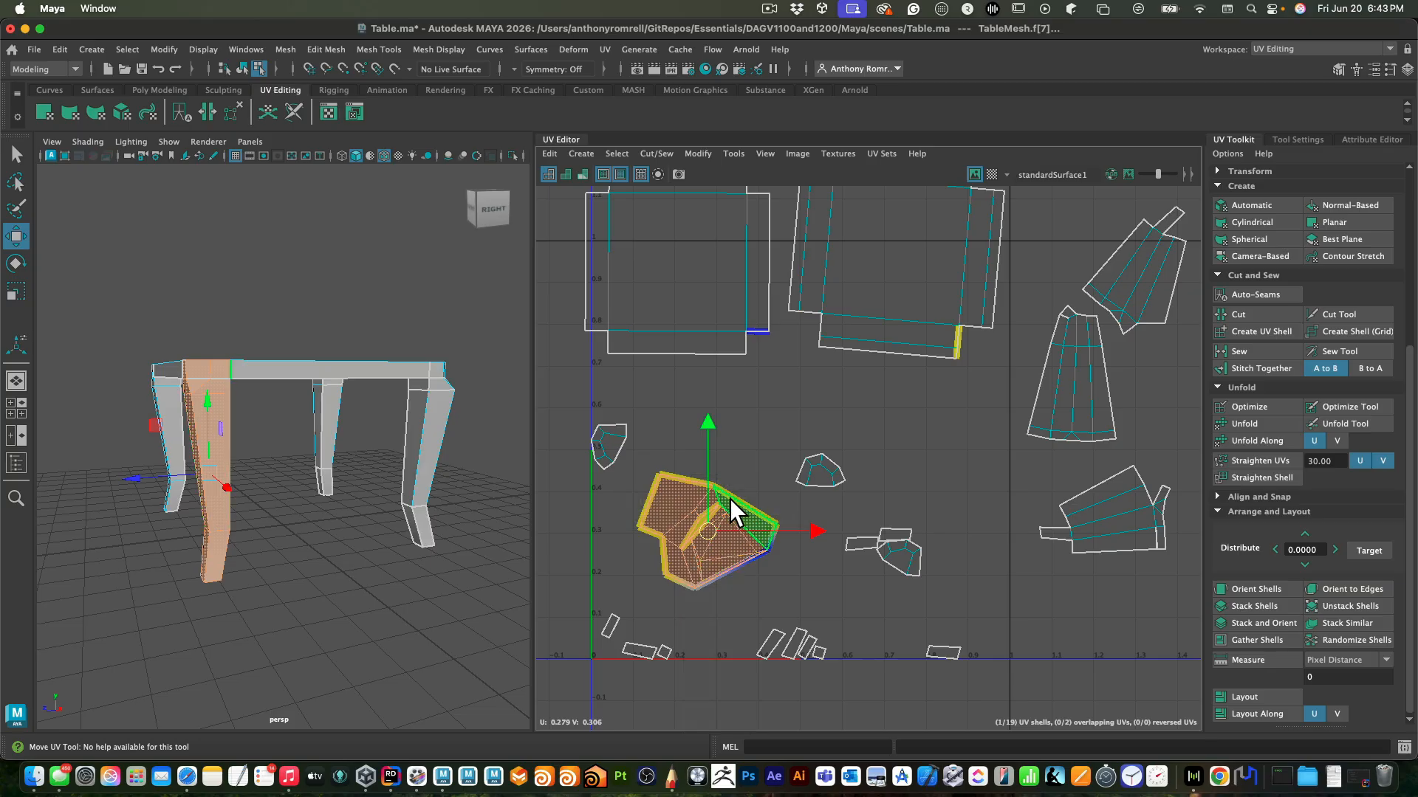
click(260, 522)
alt+drag(268, 552, 169, 517)
alt+drag(189, 463, 234, 471)
right_drag(234, 471, 225, 283)
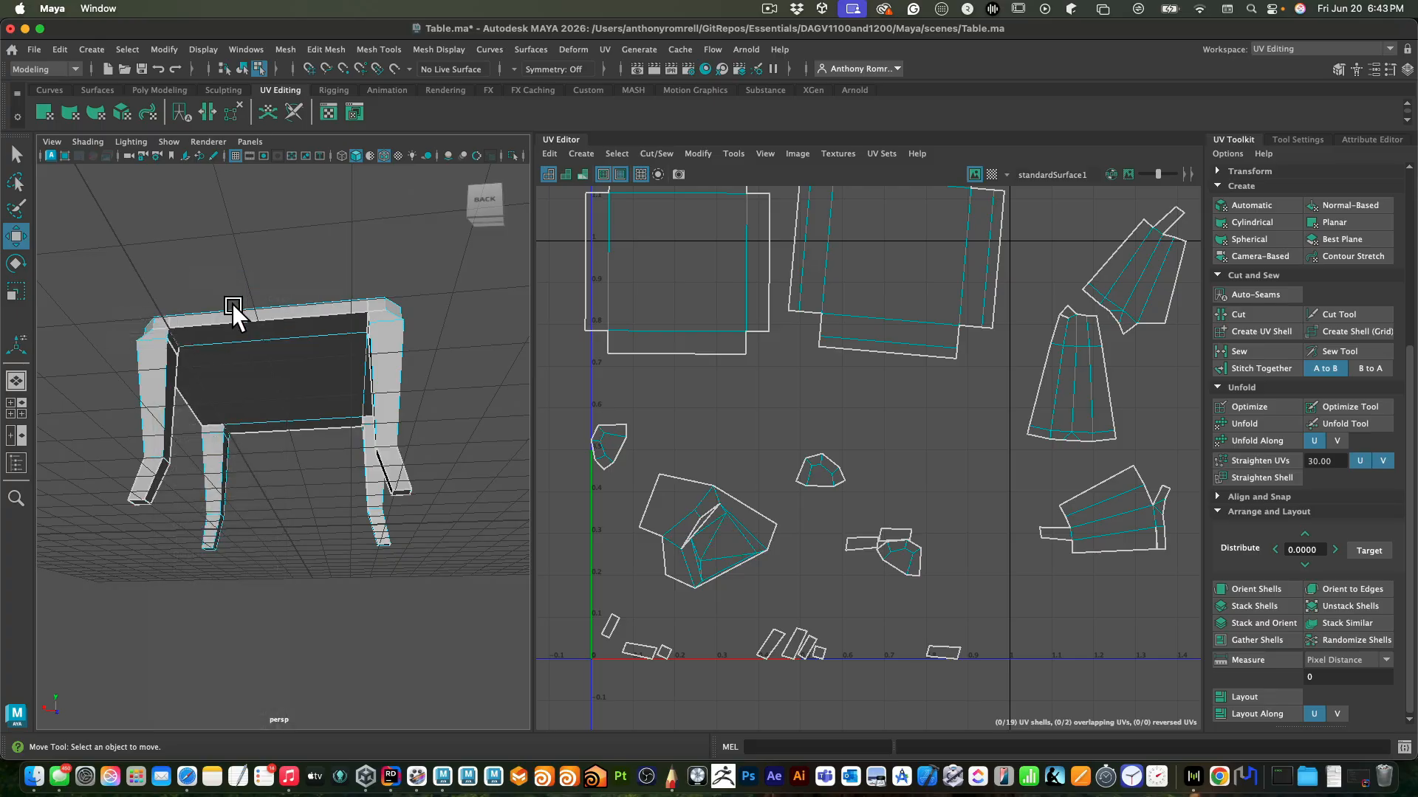
click(232, 467)
shift+click(228, 534)
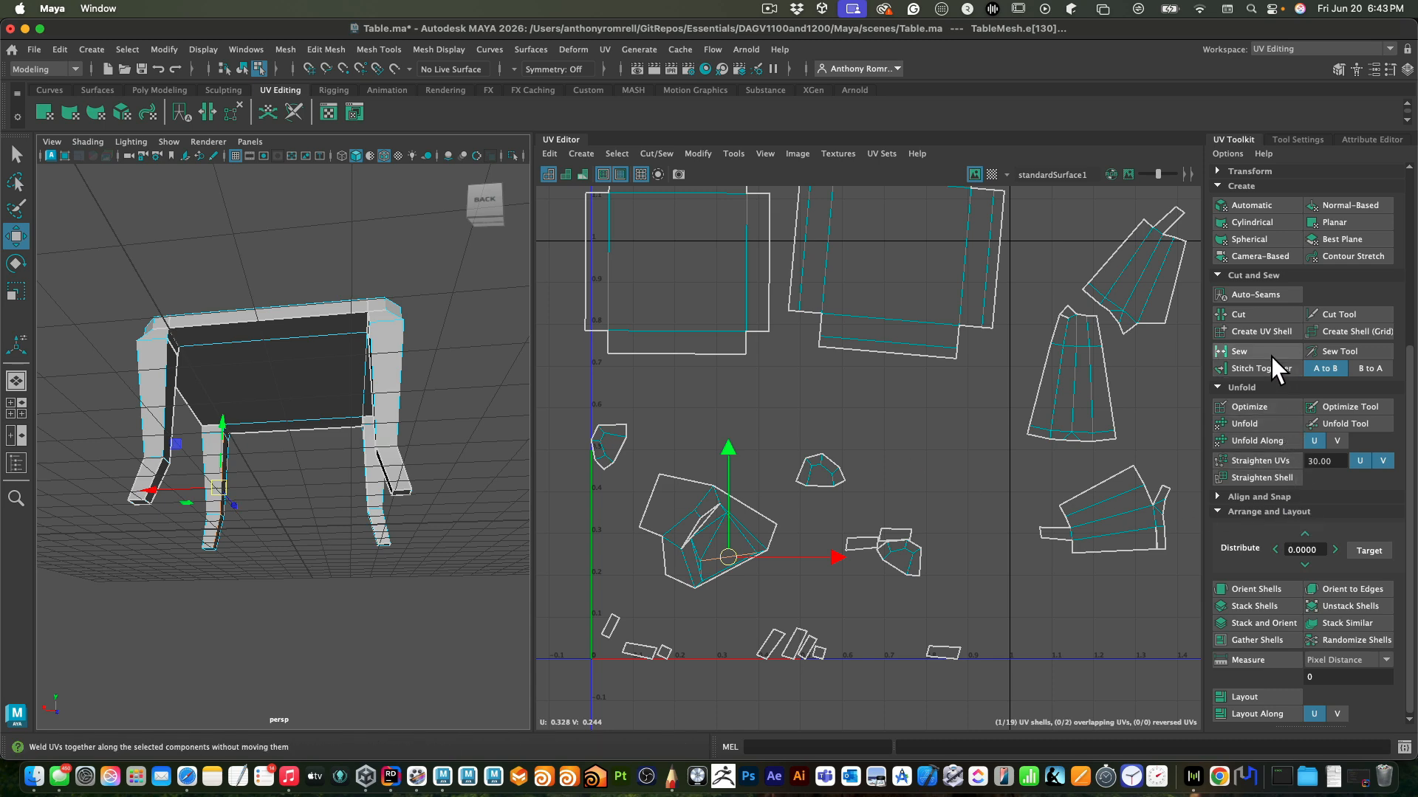
click(1251, 316)
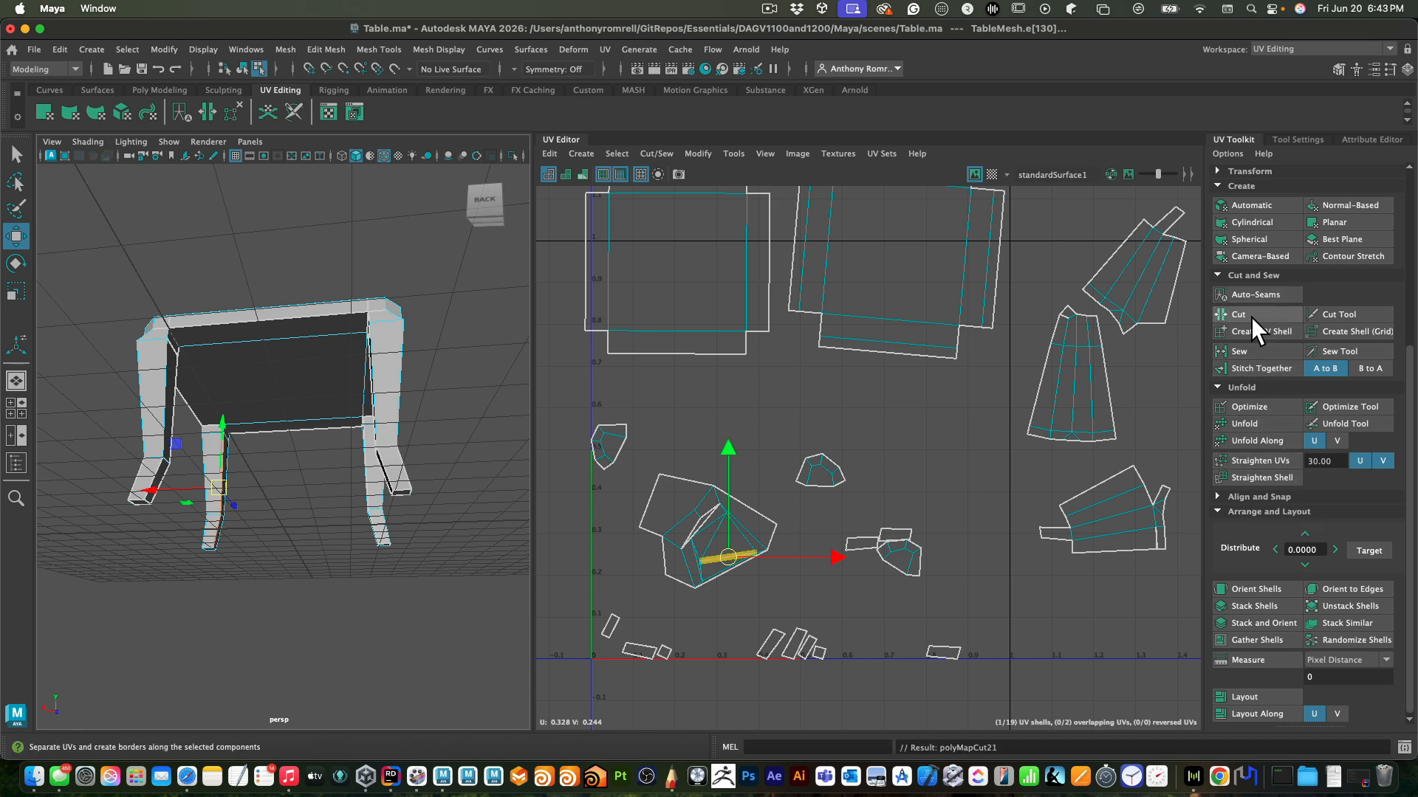
Cut the UVs along the bottom edges of the same leg's foot
alt+drag(254, 579, 269, 536)
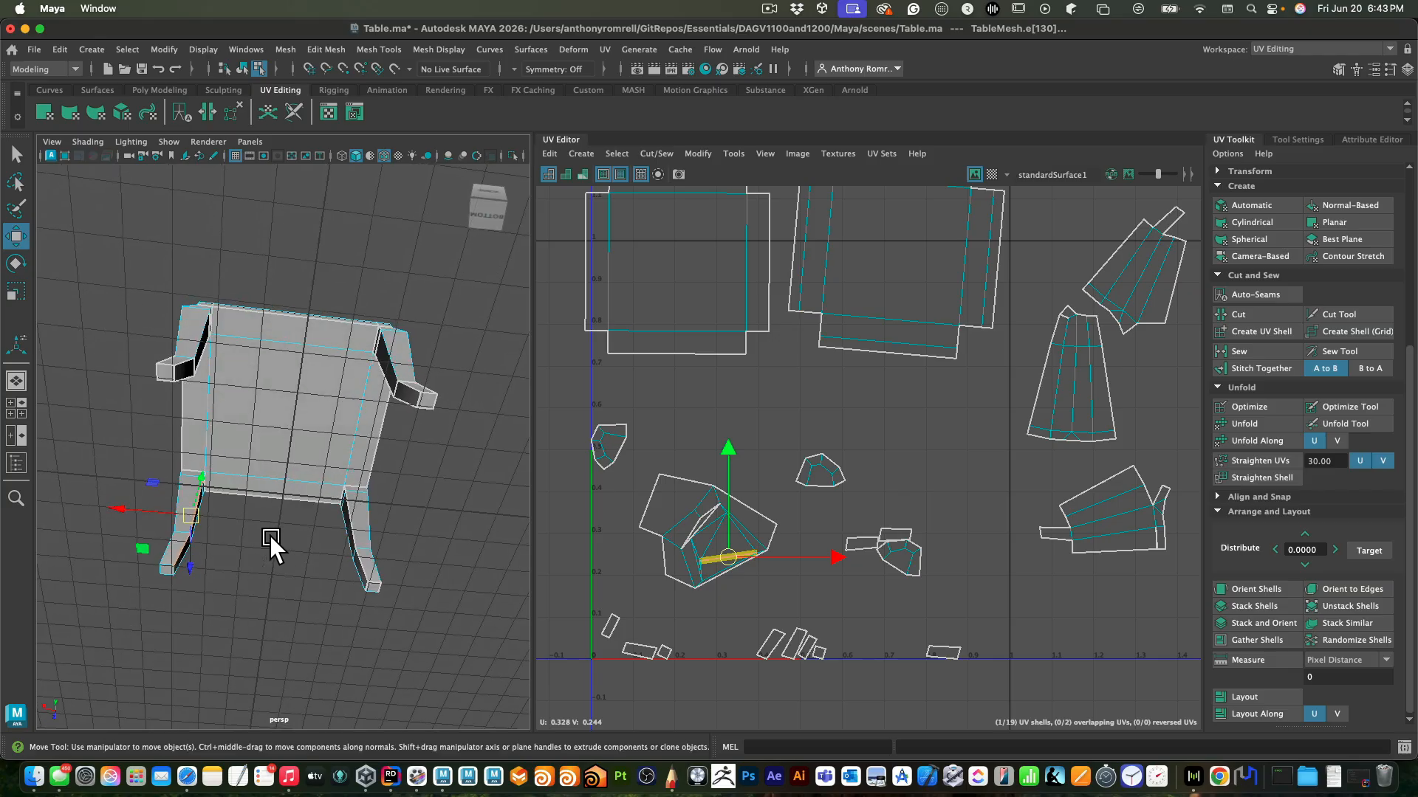
click(177, 565)
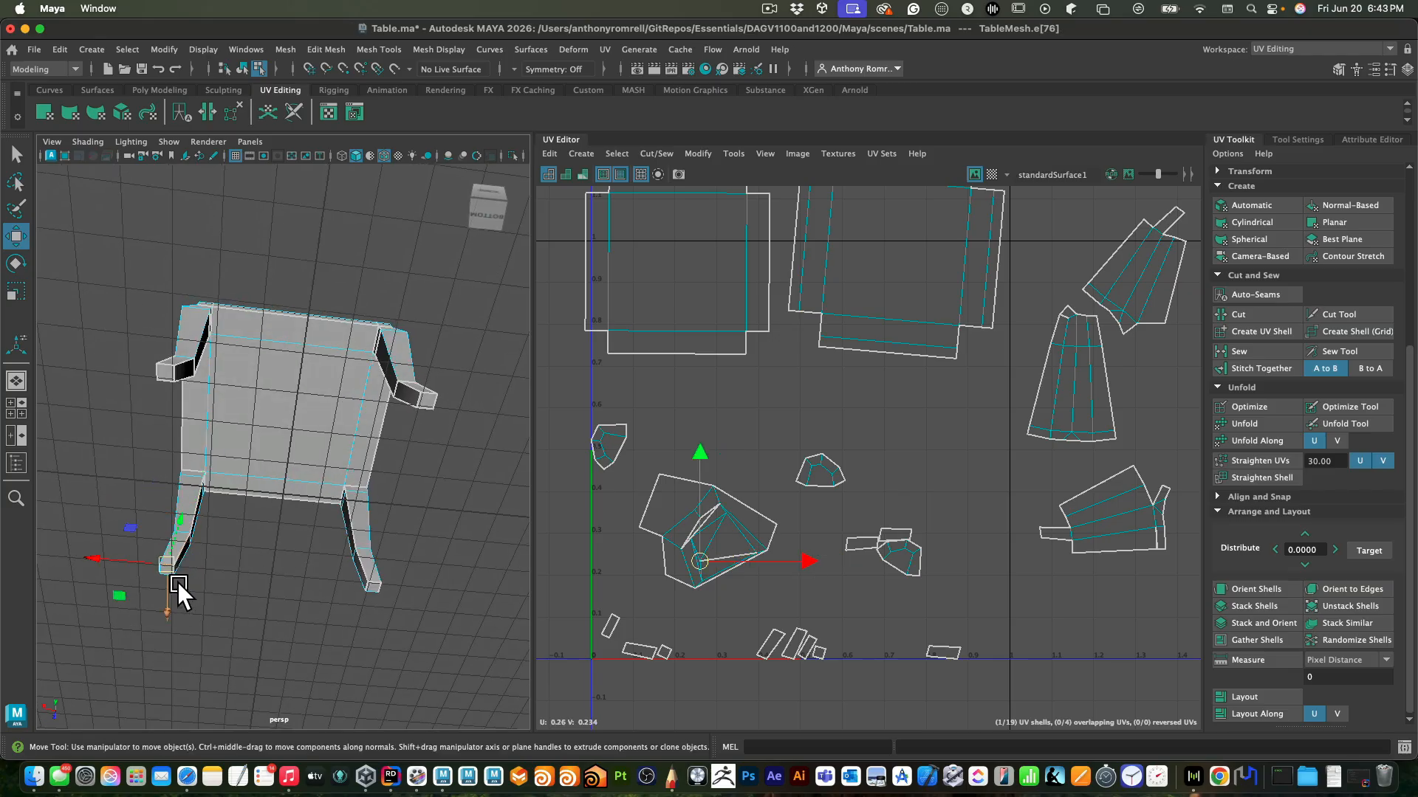
key(q)
ctrl+shift+click(172, 580)
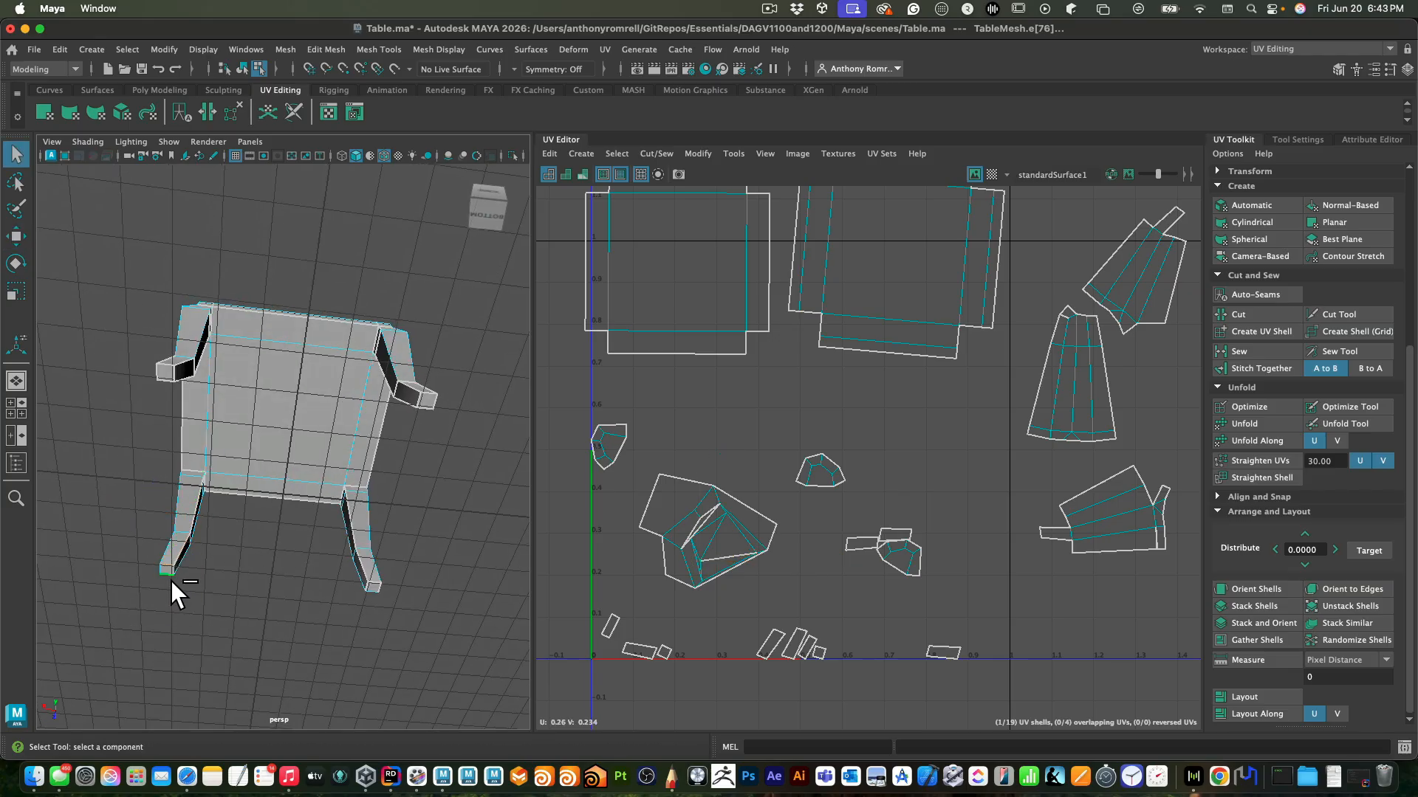
ctrl+shift+click(174, 570)
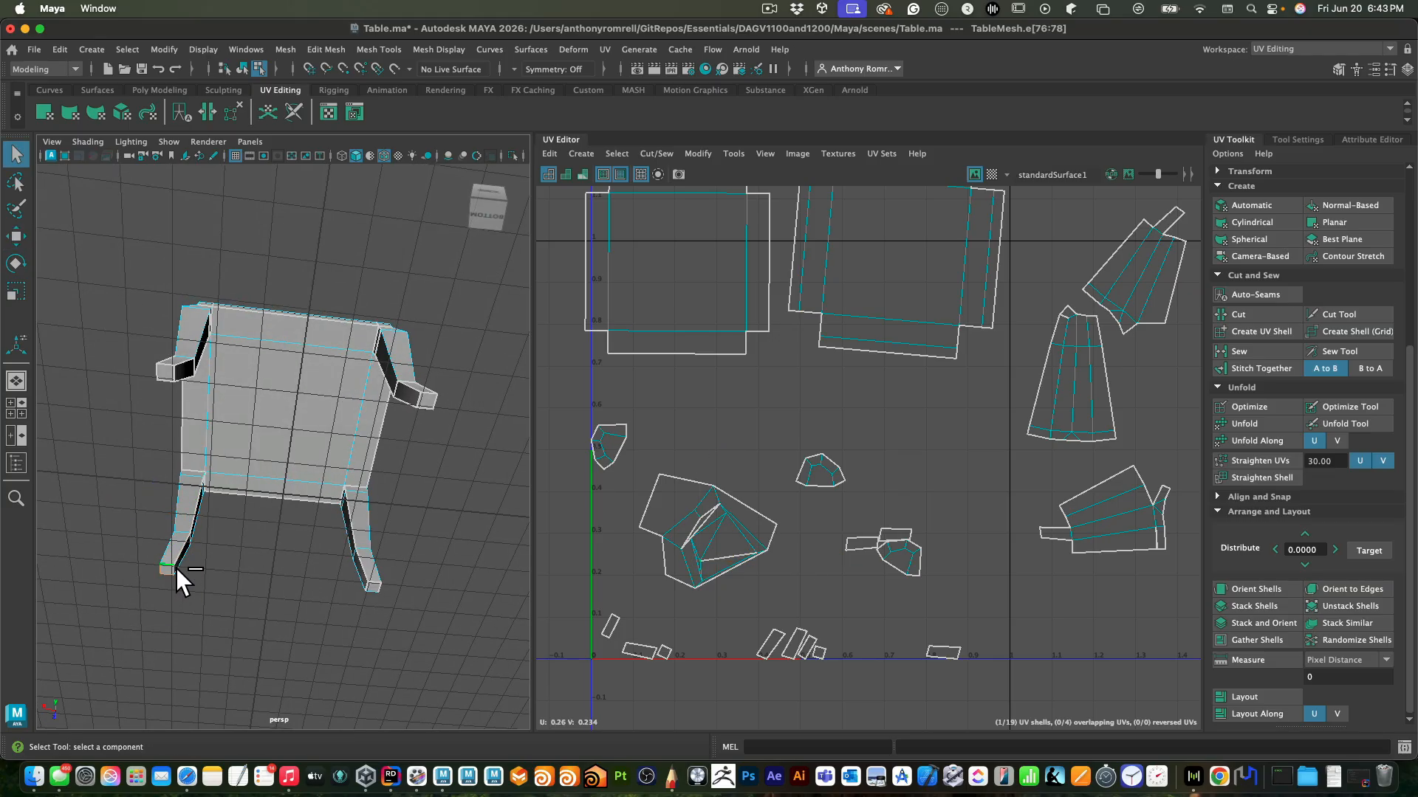
click(1260, 318)
Try to unfold the distorted leg shell on its own, and undo the unfold
right_drag(686, 547, 651, 510)
click(715, 543)
click(711, 544)
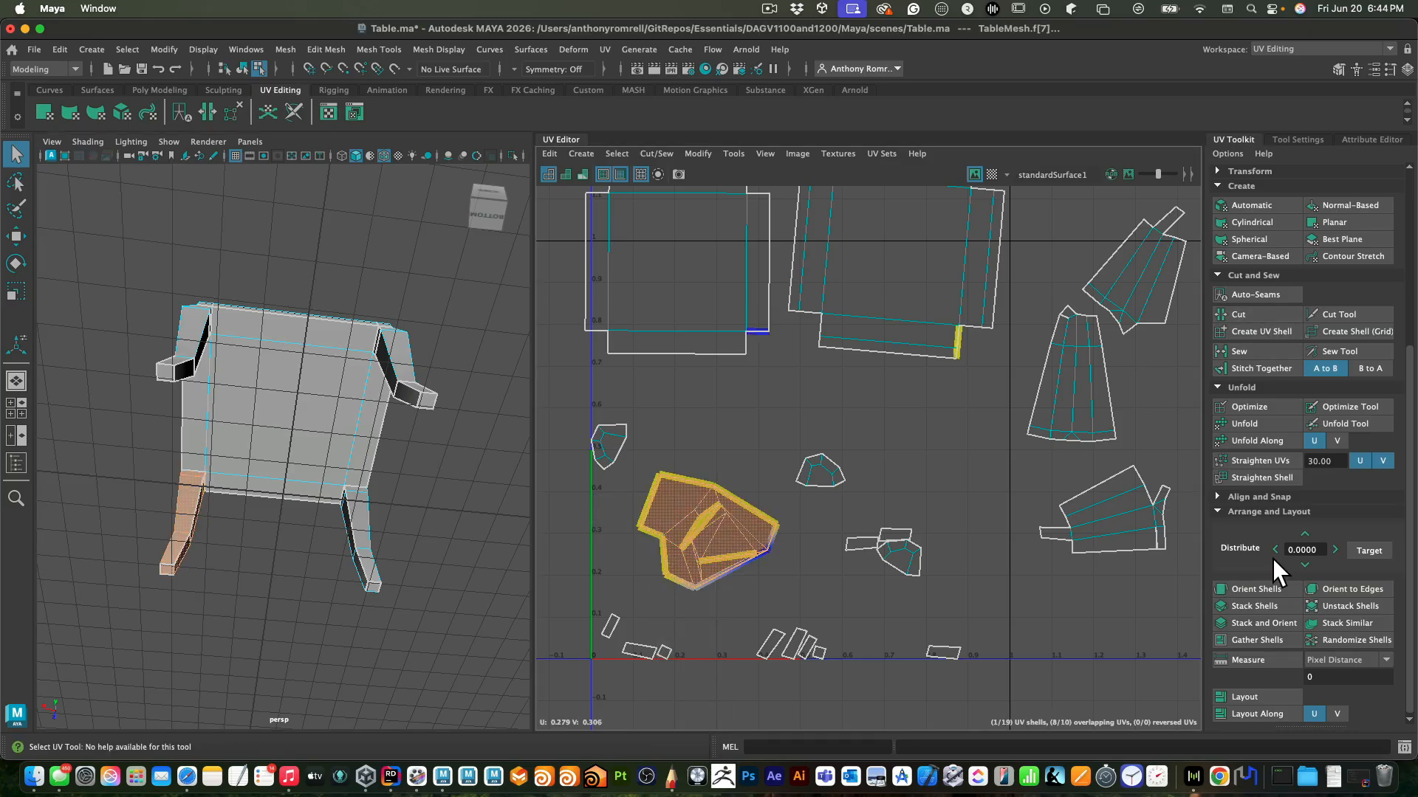
click(1281, 436)
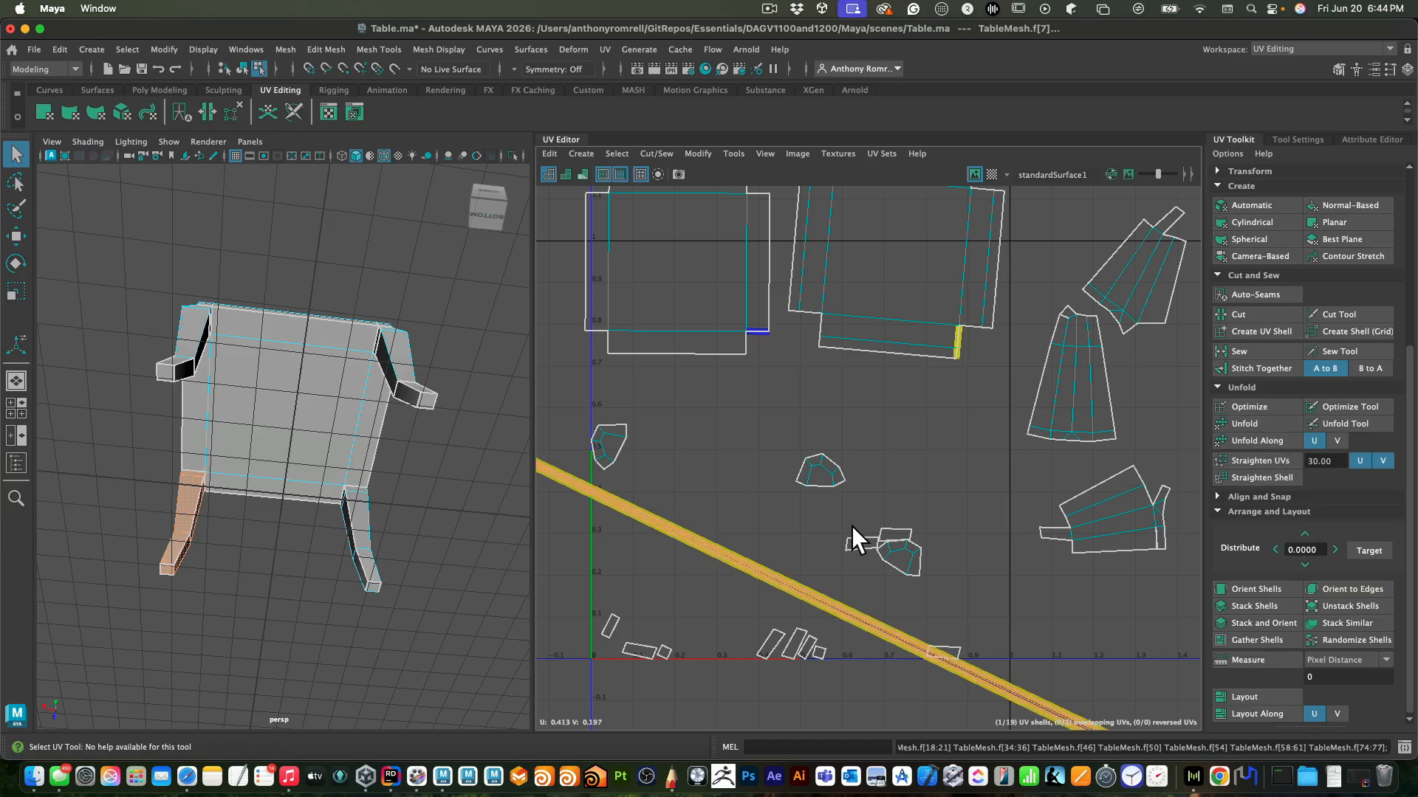
scroll(853, 526, down, 5)
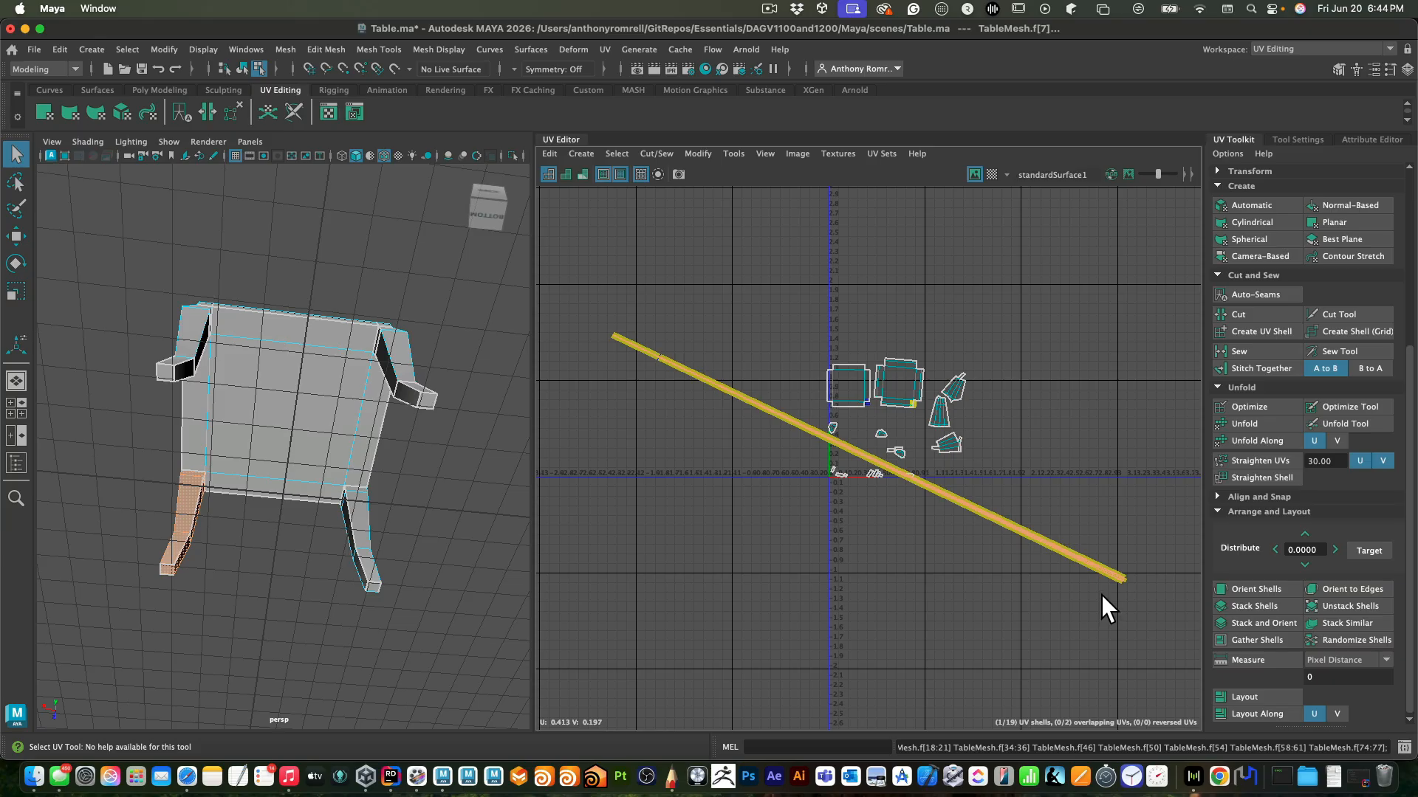
key(ctrl+z)
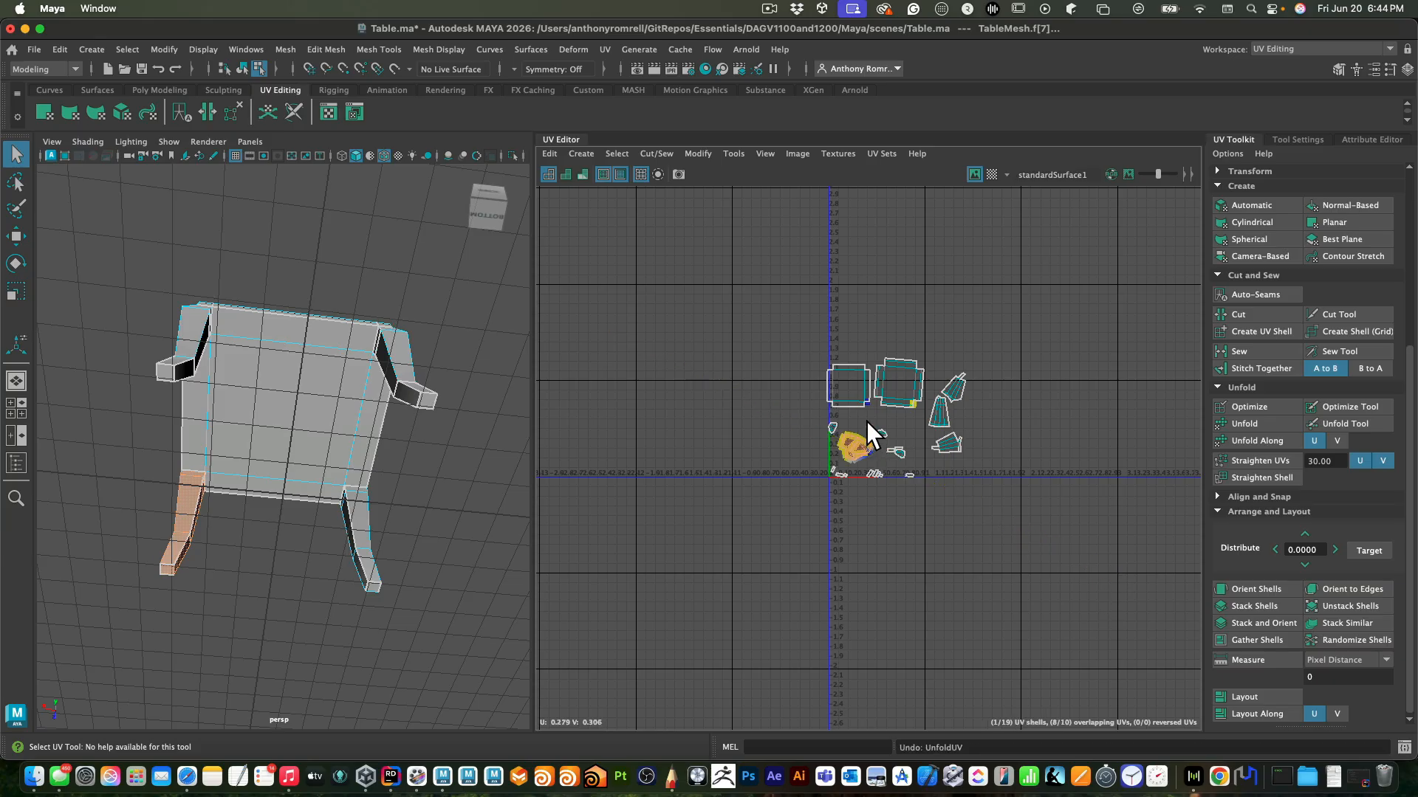
Try to unfold the UVs of the whole table mesh in object mode, and undo the unfold
right_drag(335, 319, 404, 304)
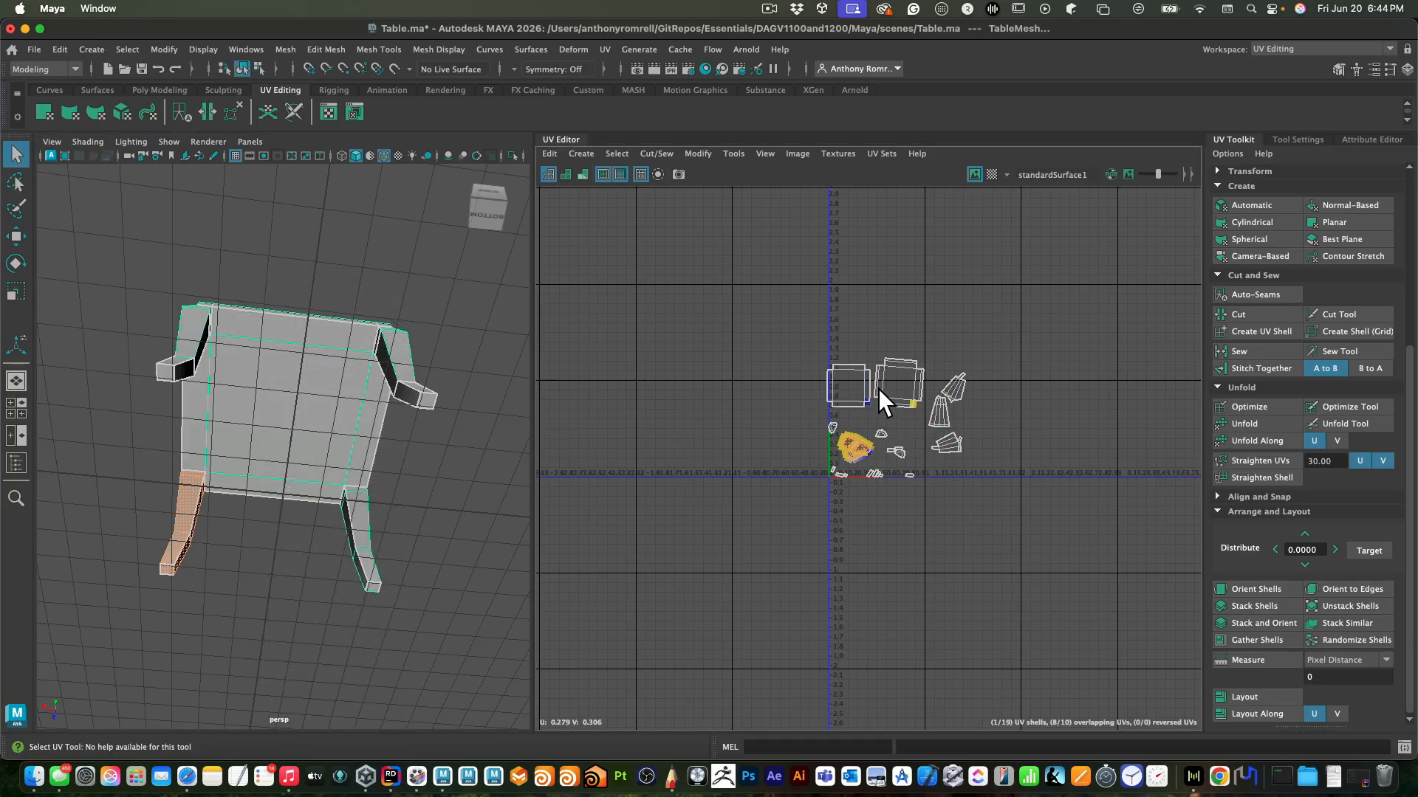
right_drag(879, 388, 820, 369)
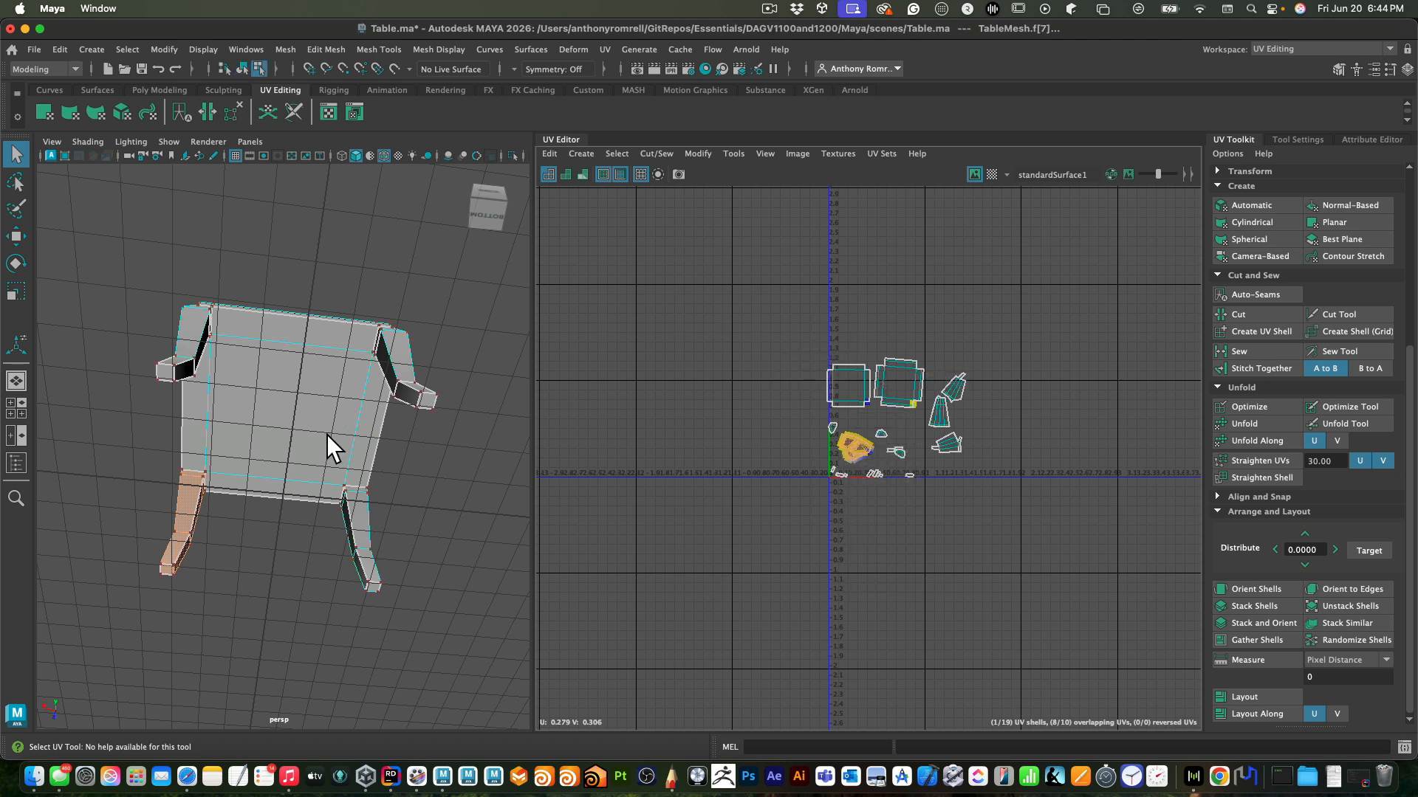
right_drag(322, 336, 389, 298)
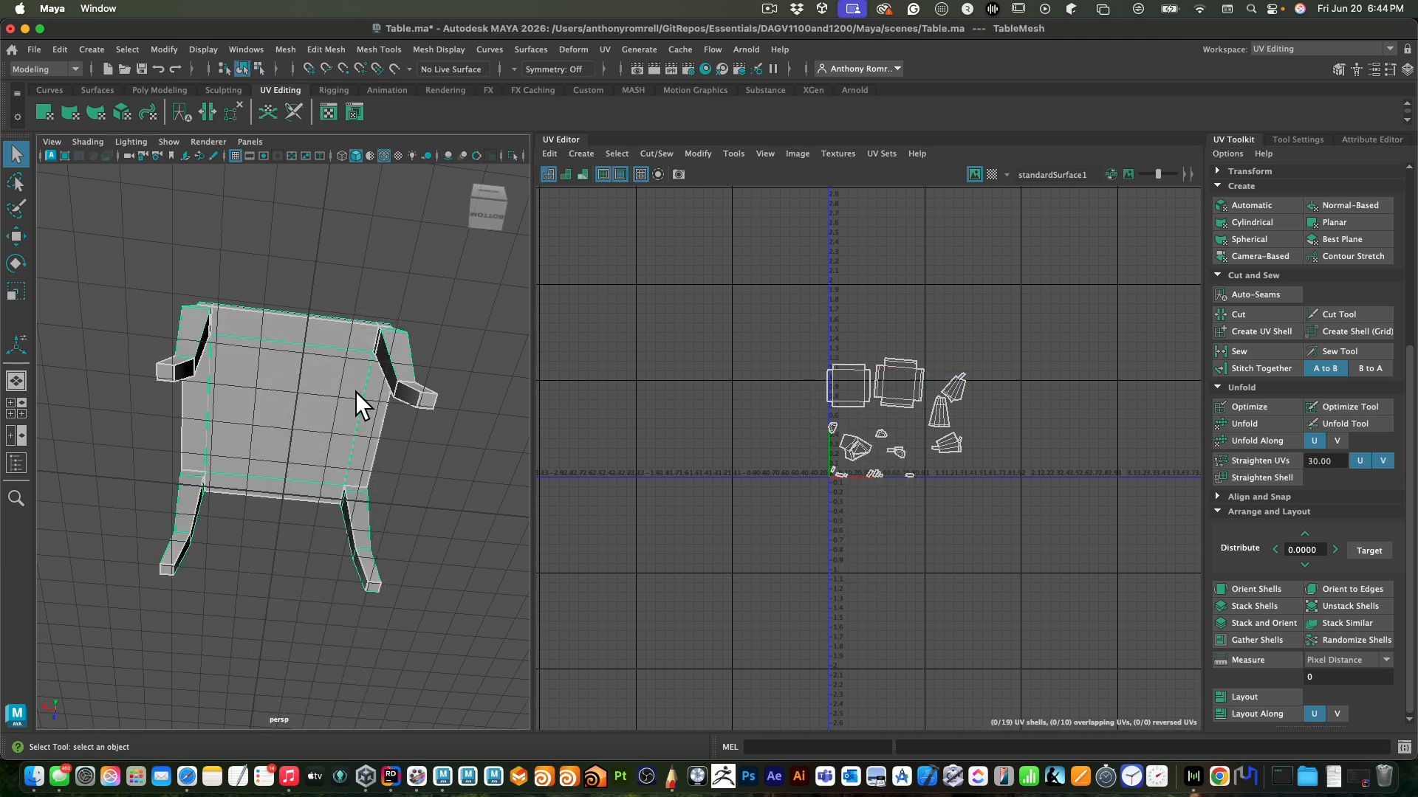
click(1270, 427)
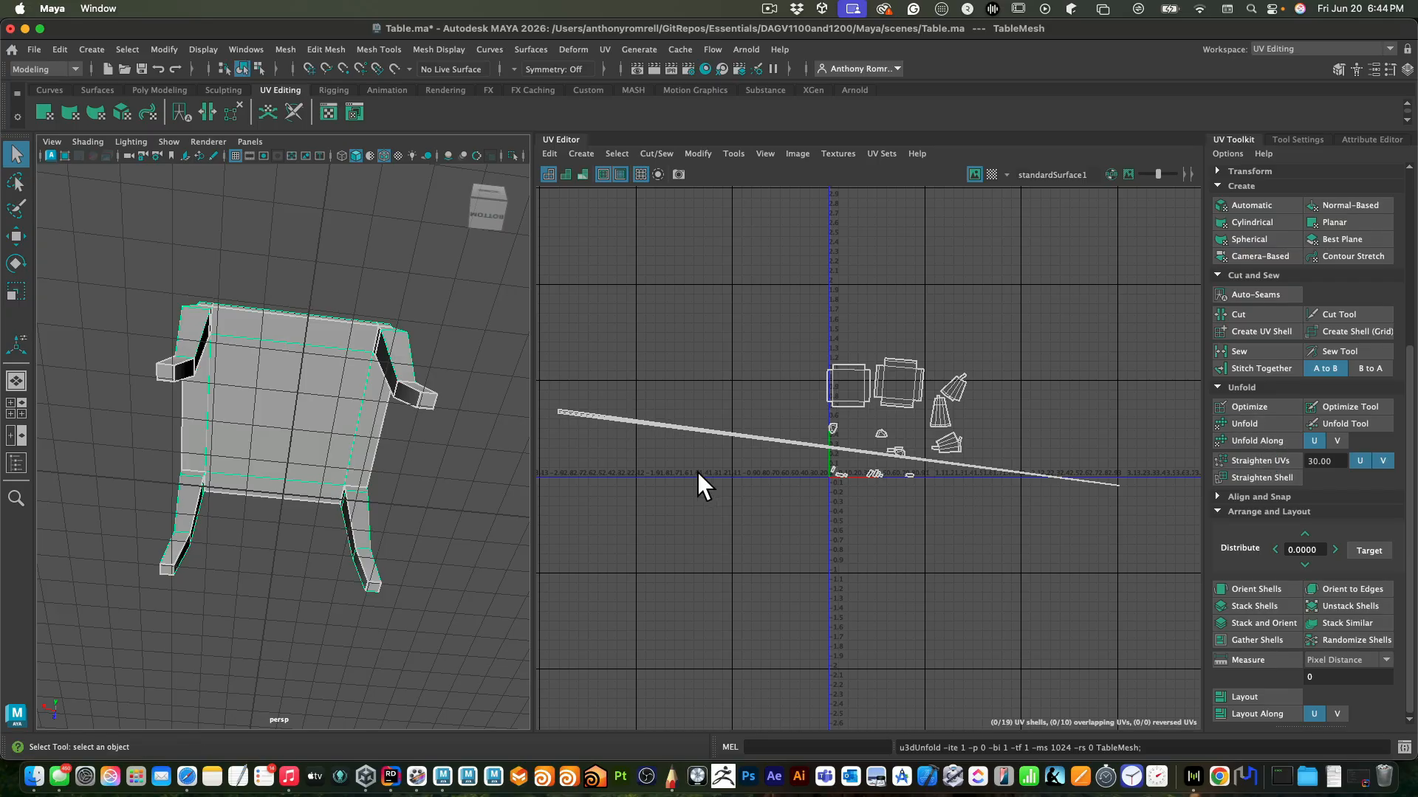
key(super+z)
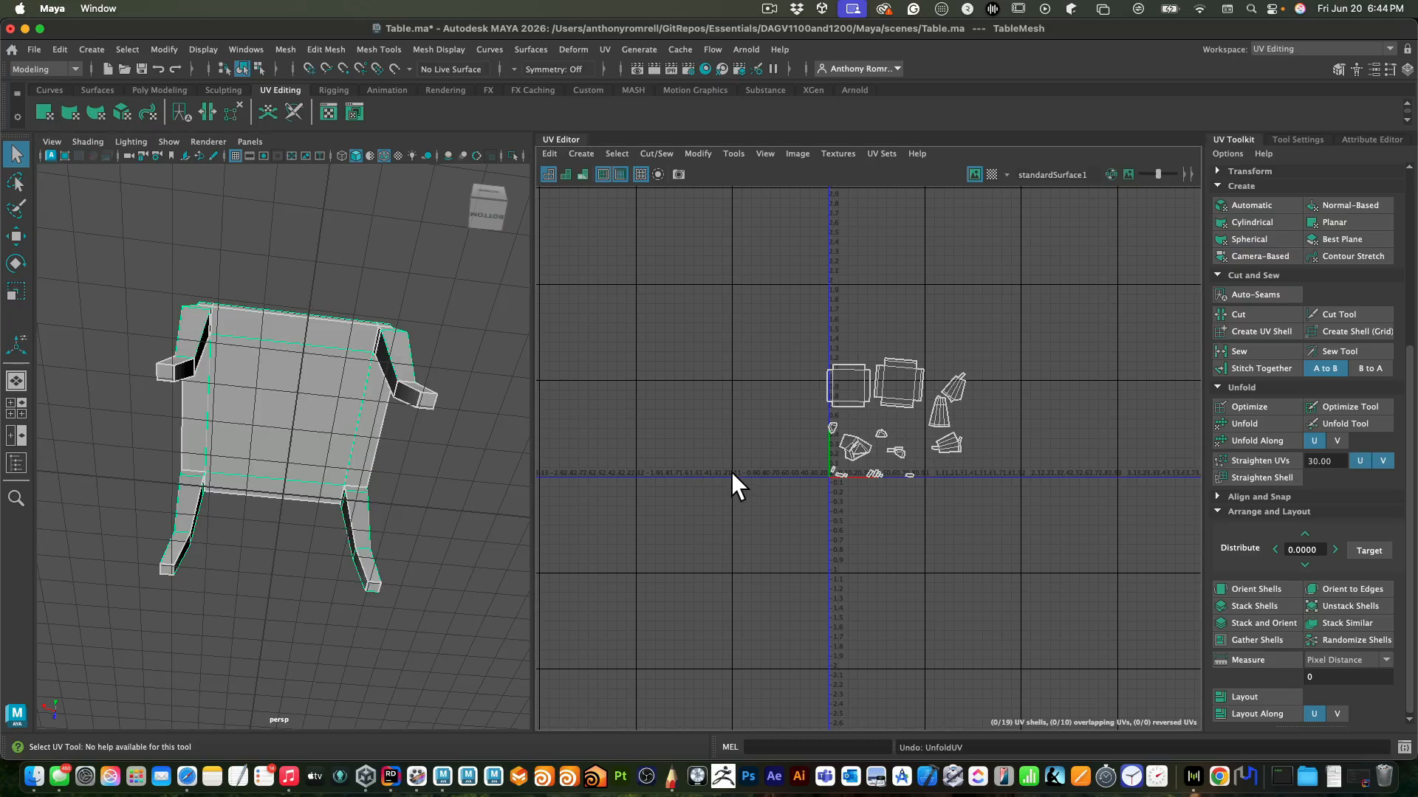